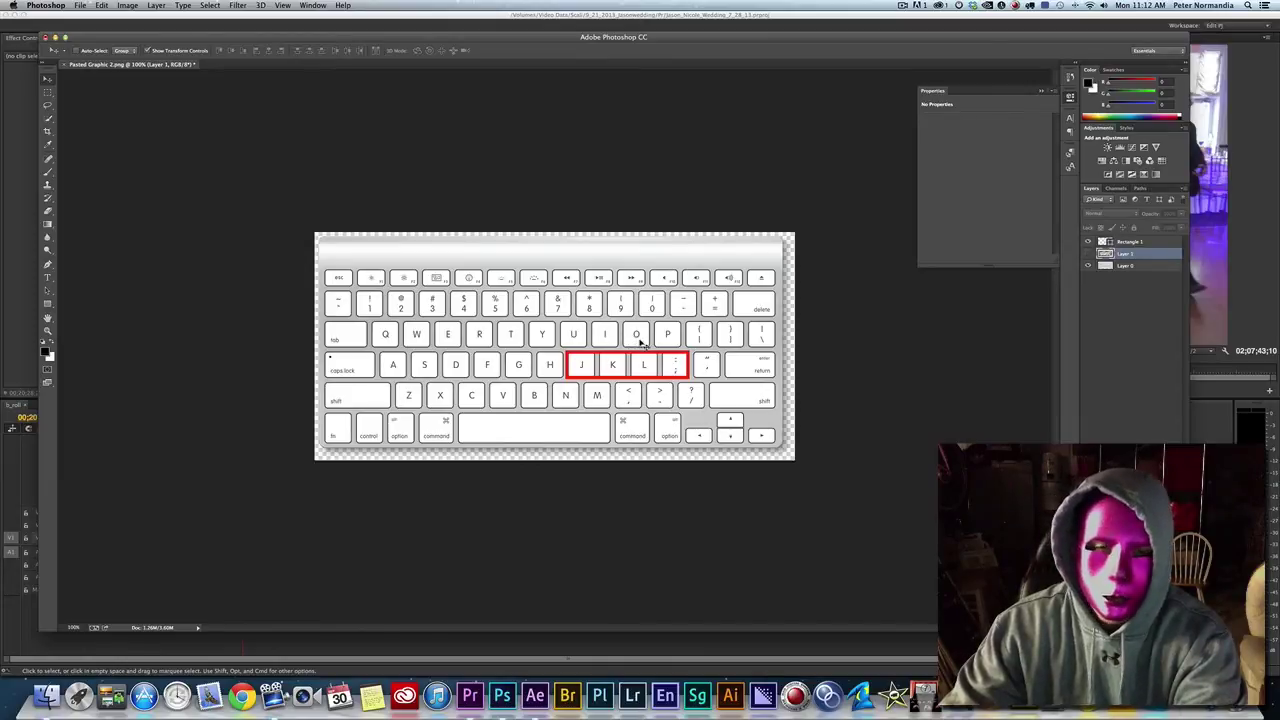
- Show the hidden layer with the color-coded shortcut keyboard between the plain keyboard and the red rectangle
click(1087, 254)
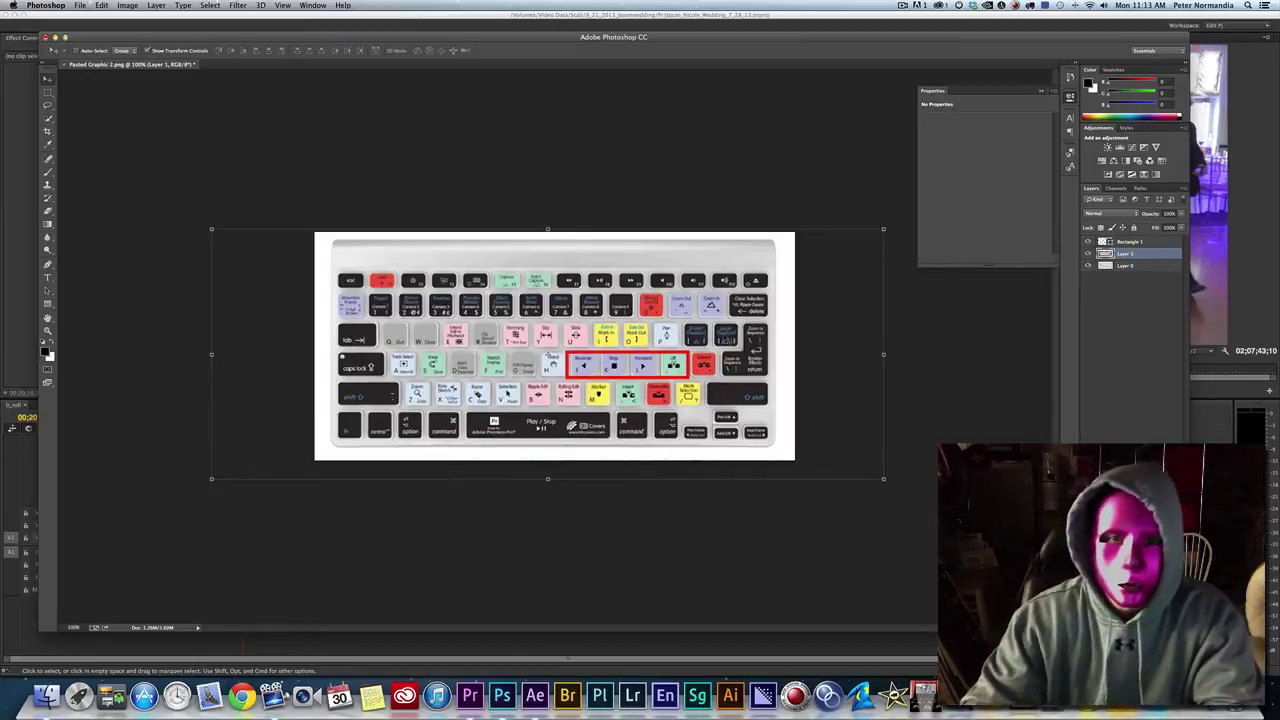
- Switch to Premiere Pro and open the Keyboard Shortcuts editor
key(super+Tab)
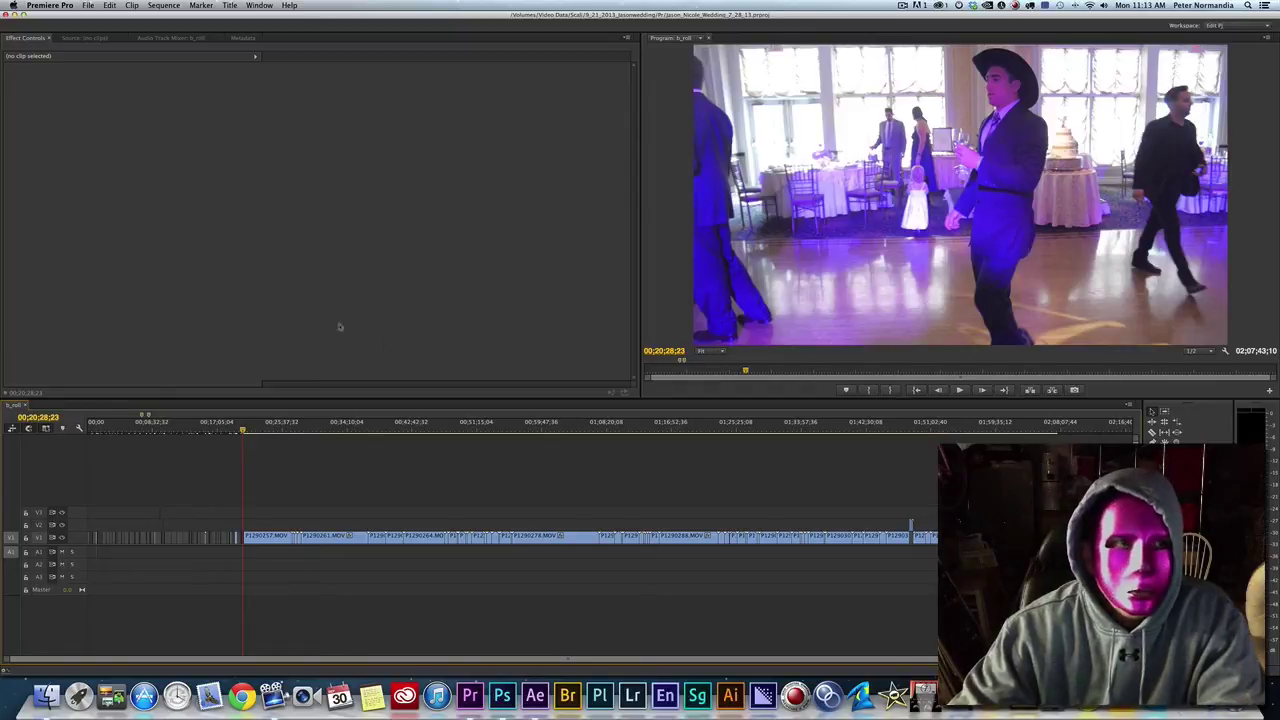
click(66, 5)
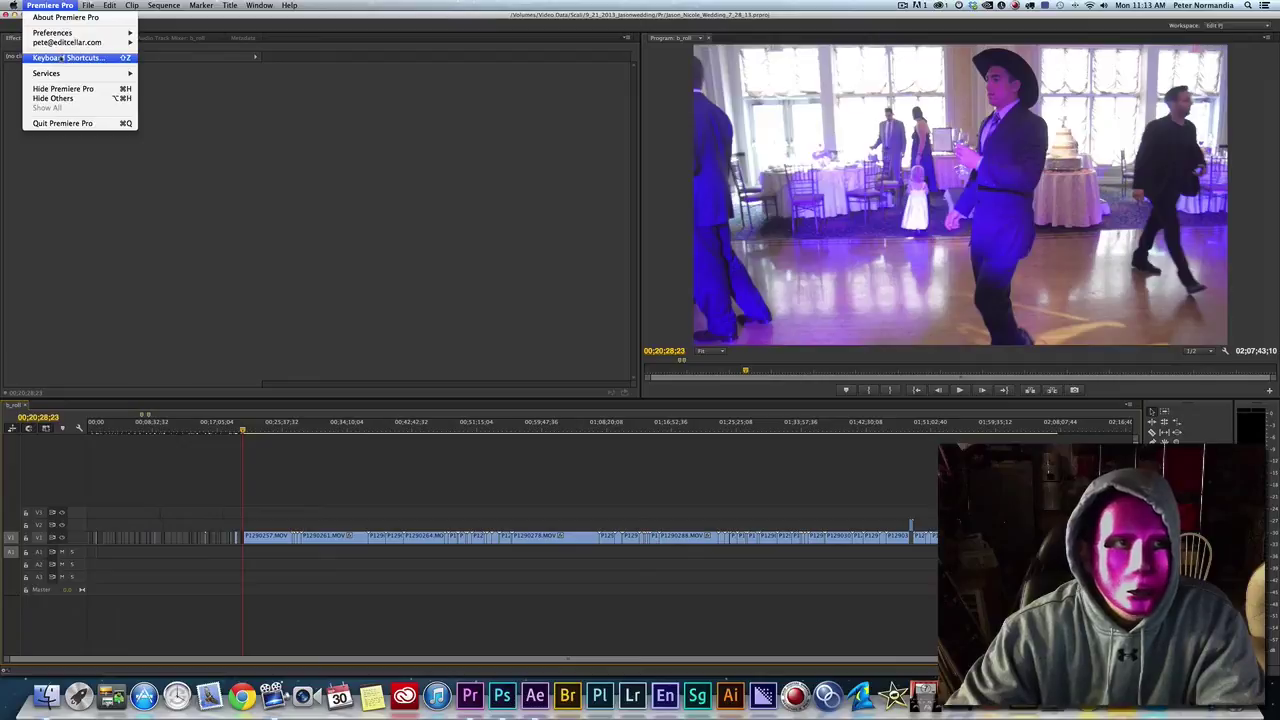
click(62, 58)
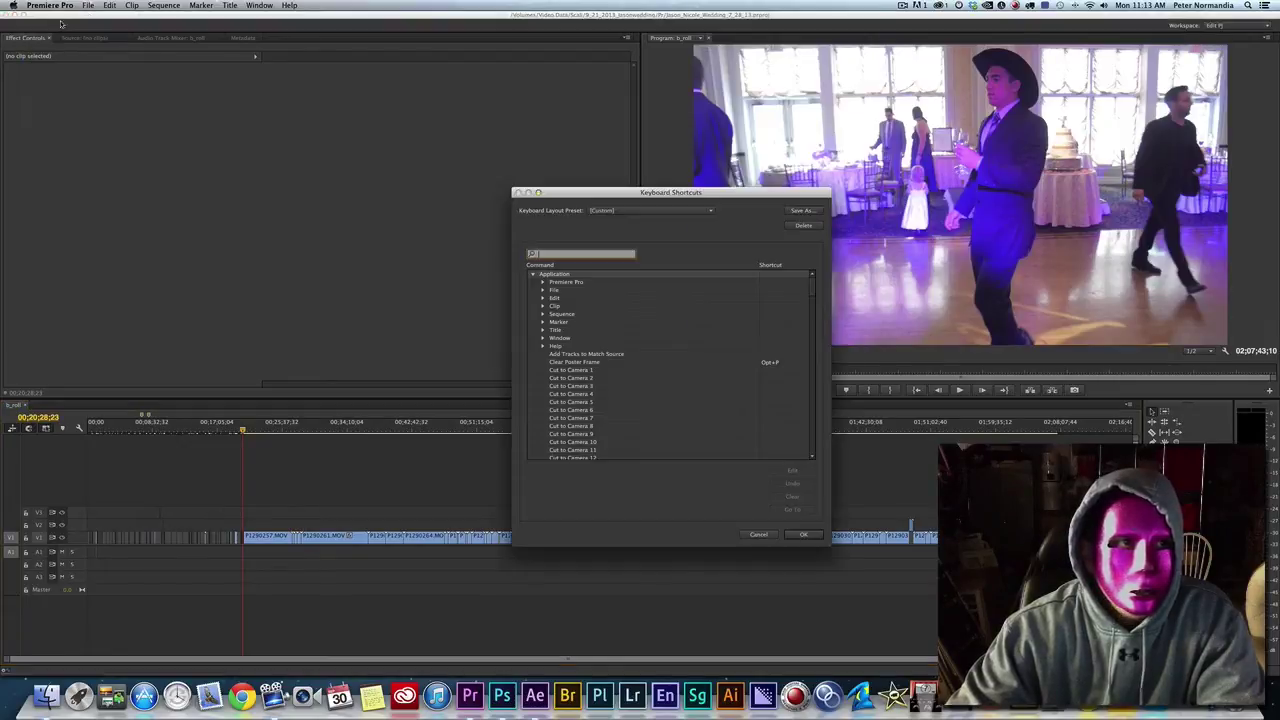
click(45, 5)
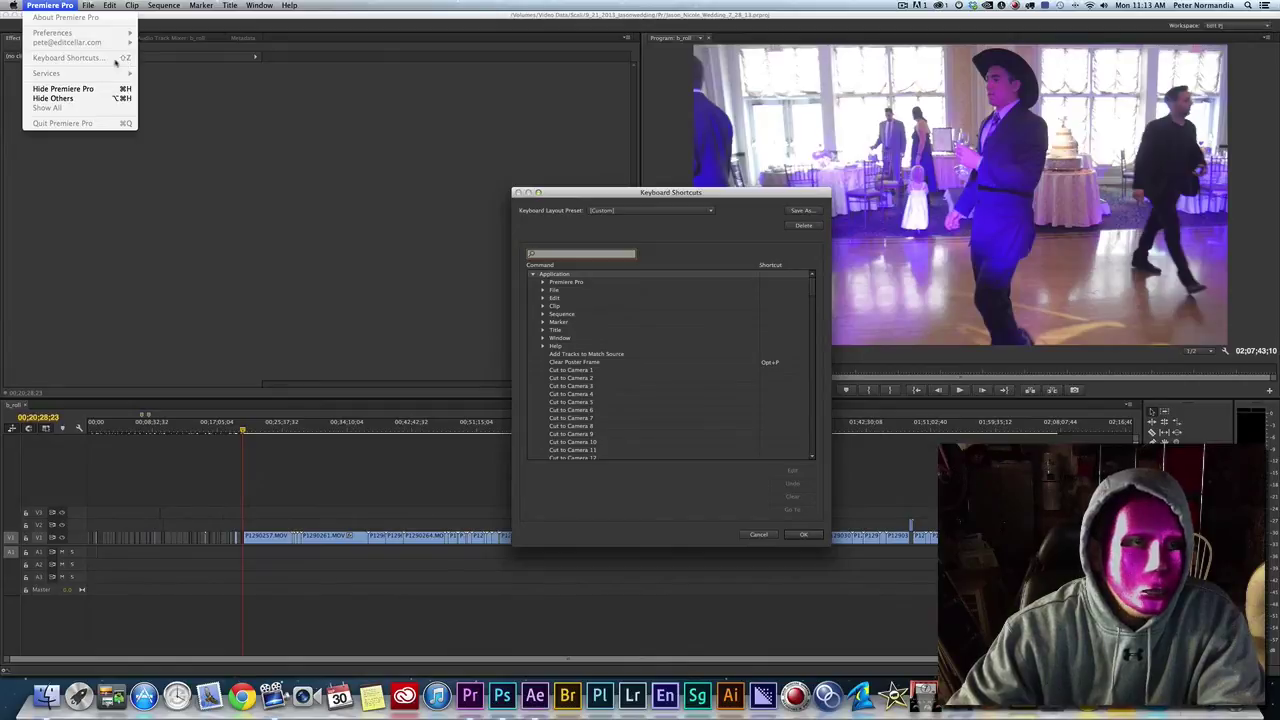
click(690, 246)
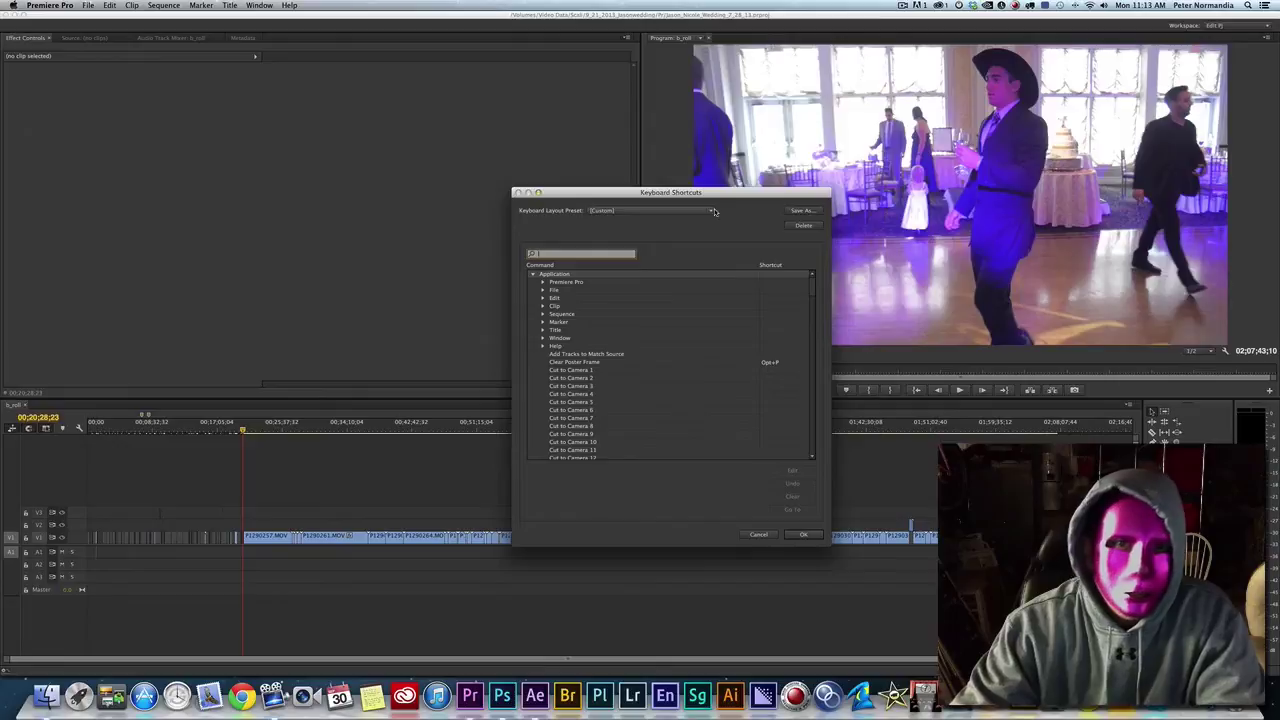
- Examine the available keyboard layout presets and the Application, Panels and Tools command groups
click(712, 211)
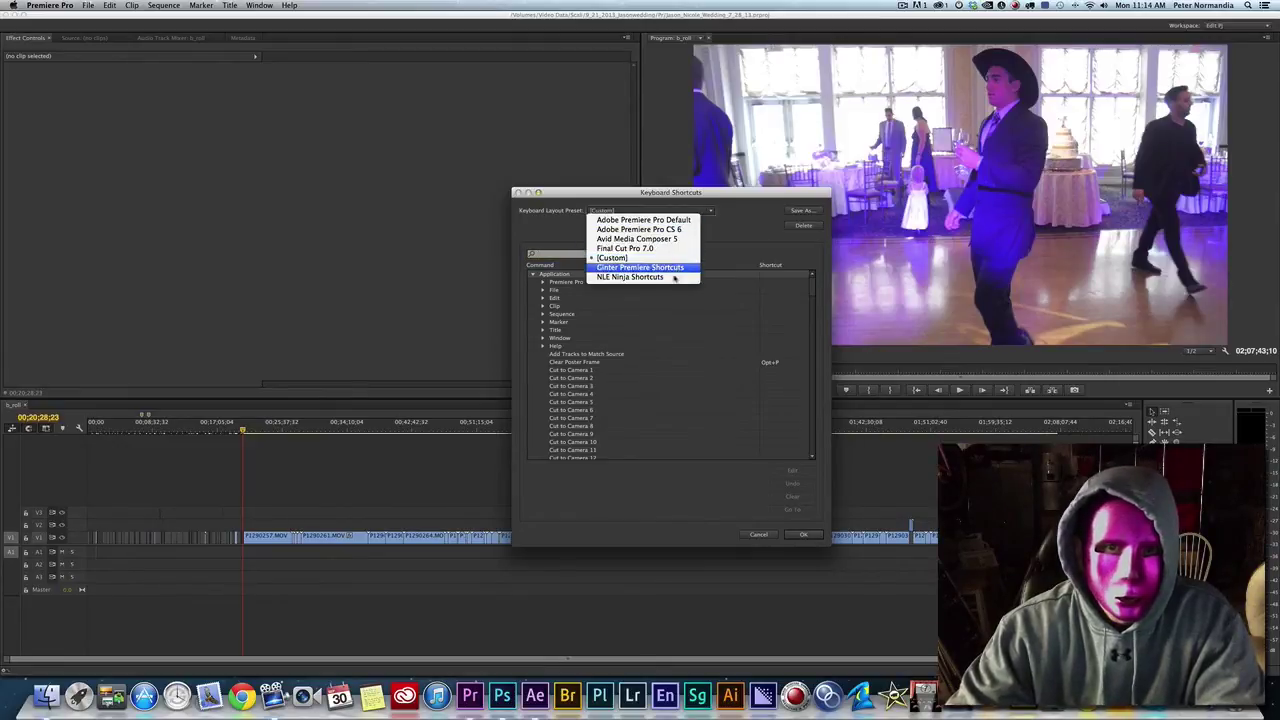
click(743, 226)
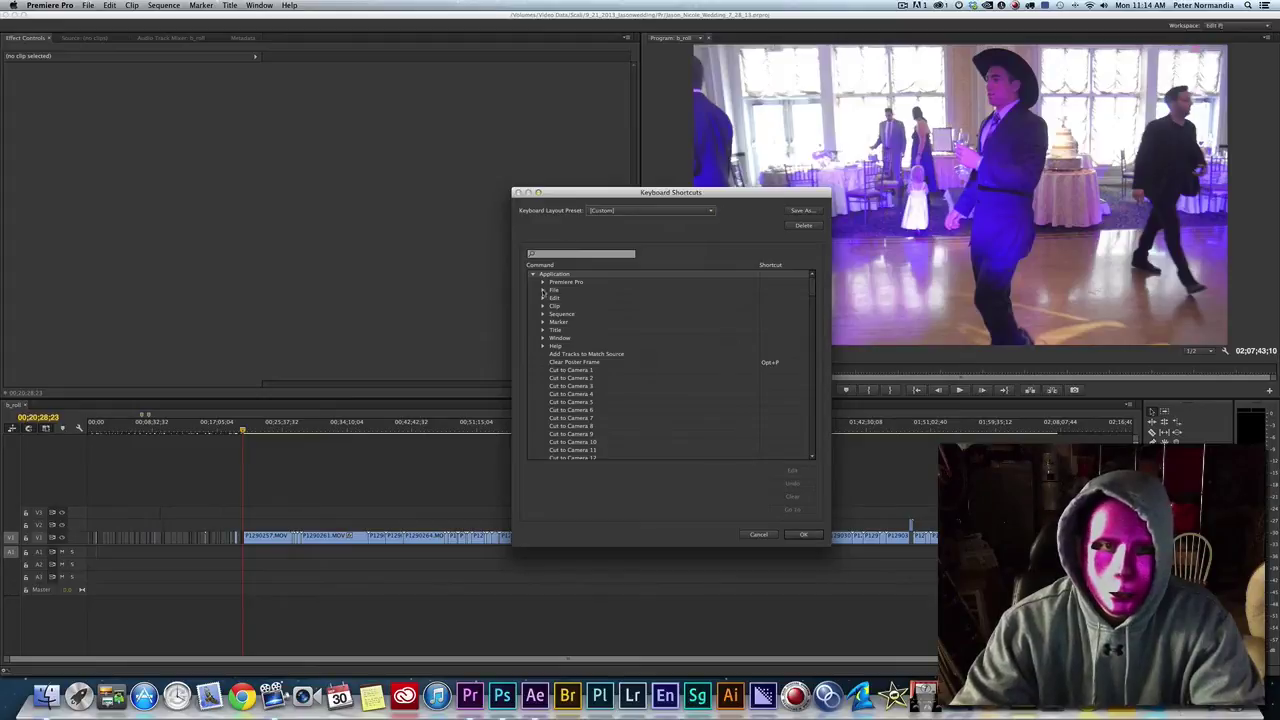
click(543, 282)
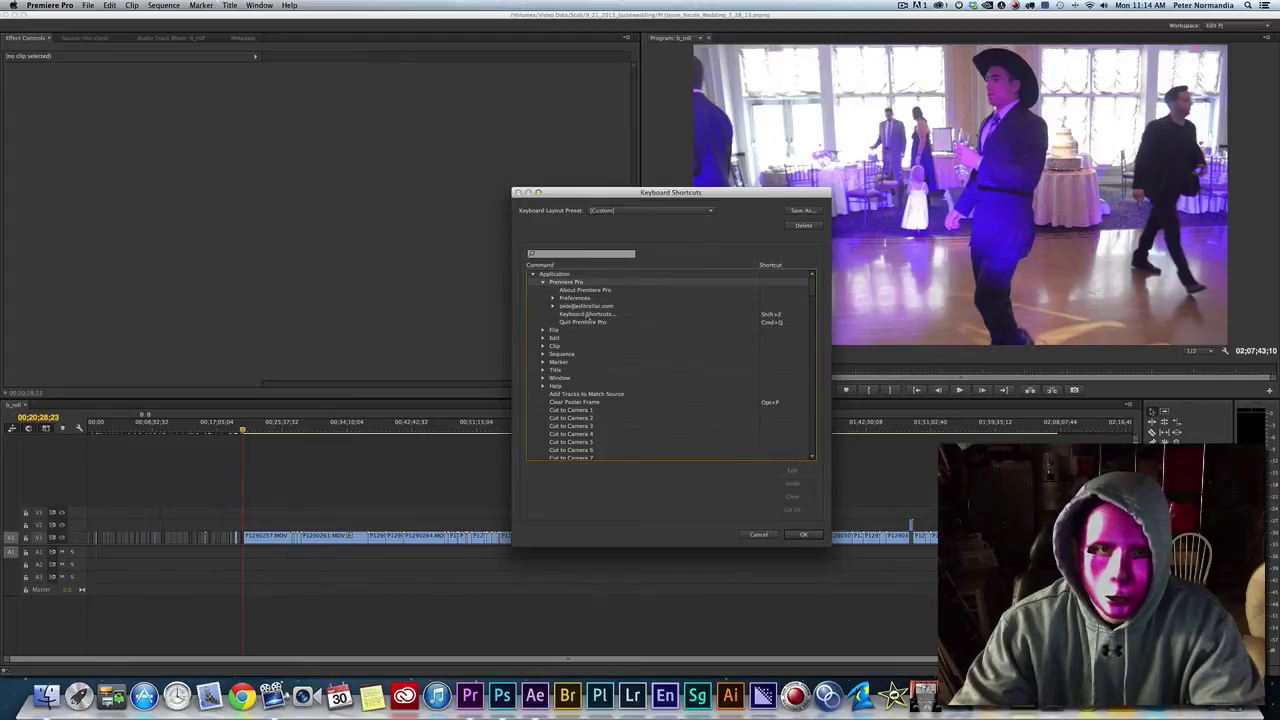
click(543, 282)
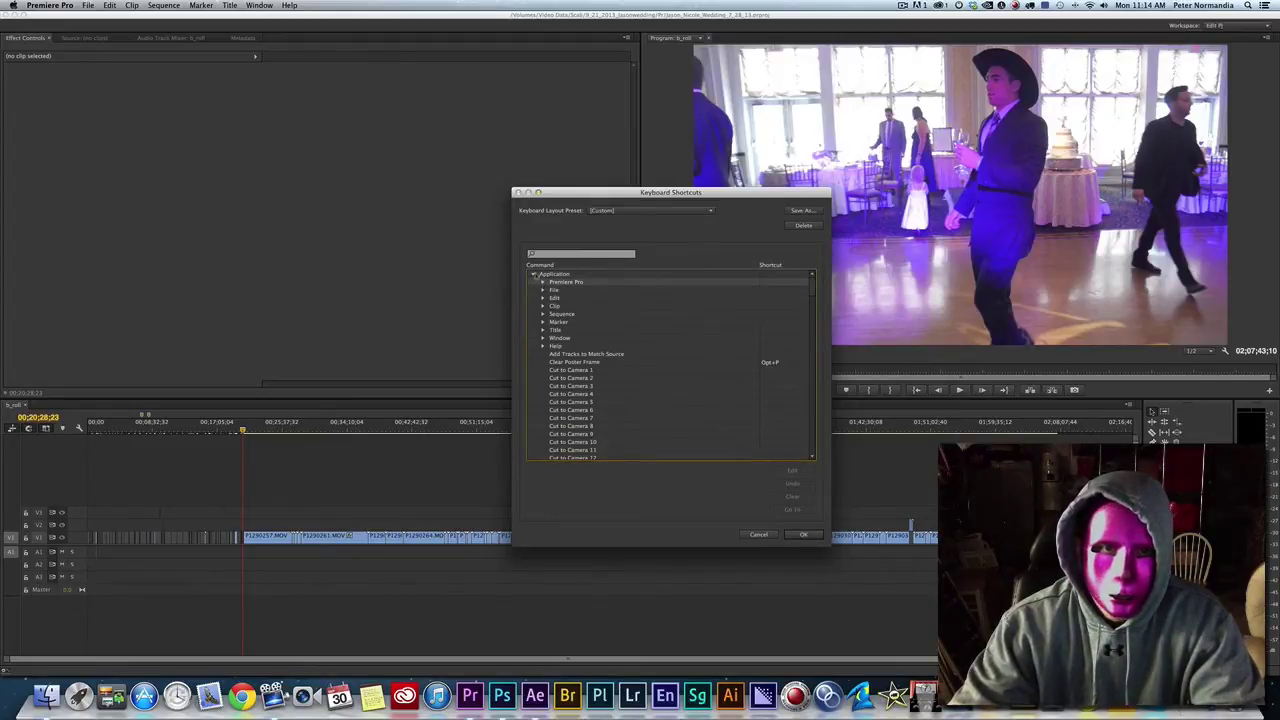
click(533, 274)
click(533, 283)
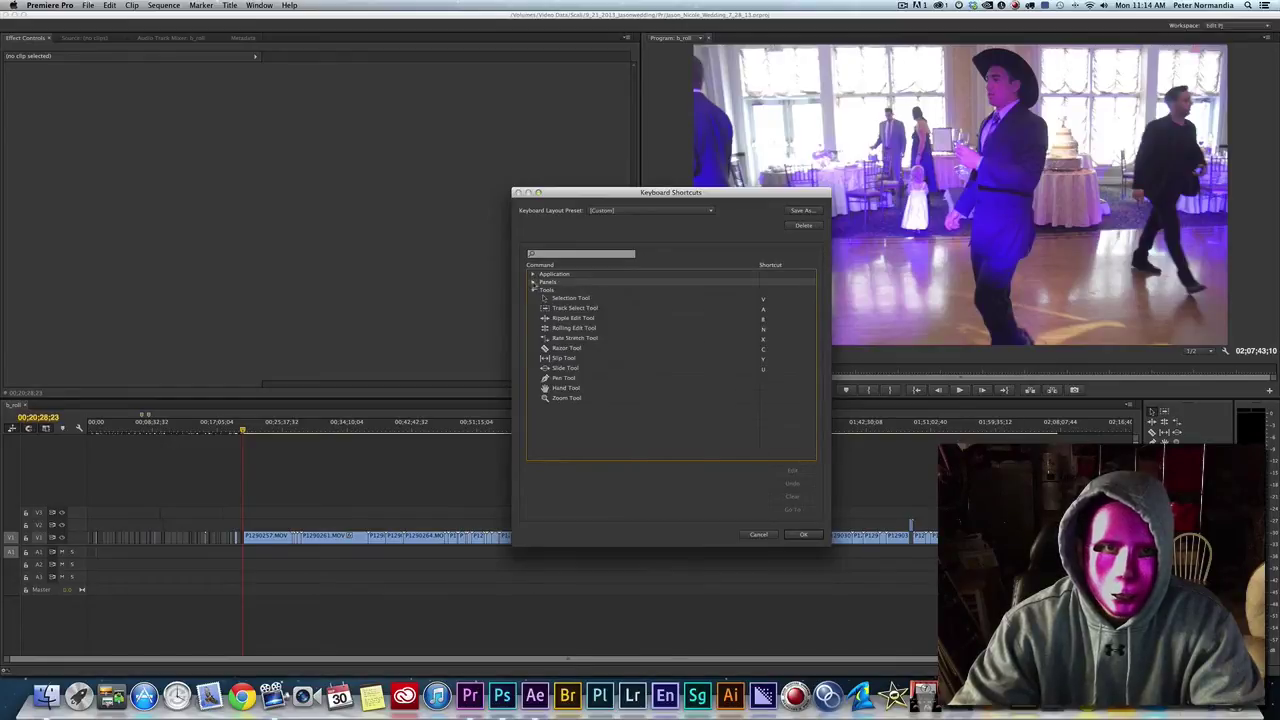
click(533, 289)
click(533, 289)
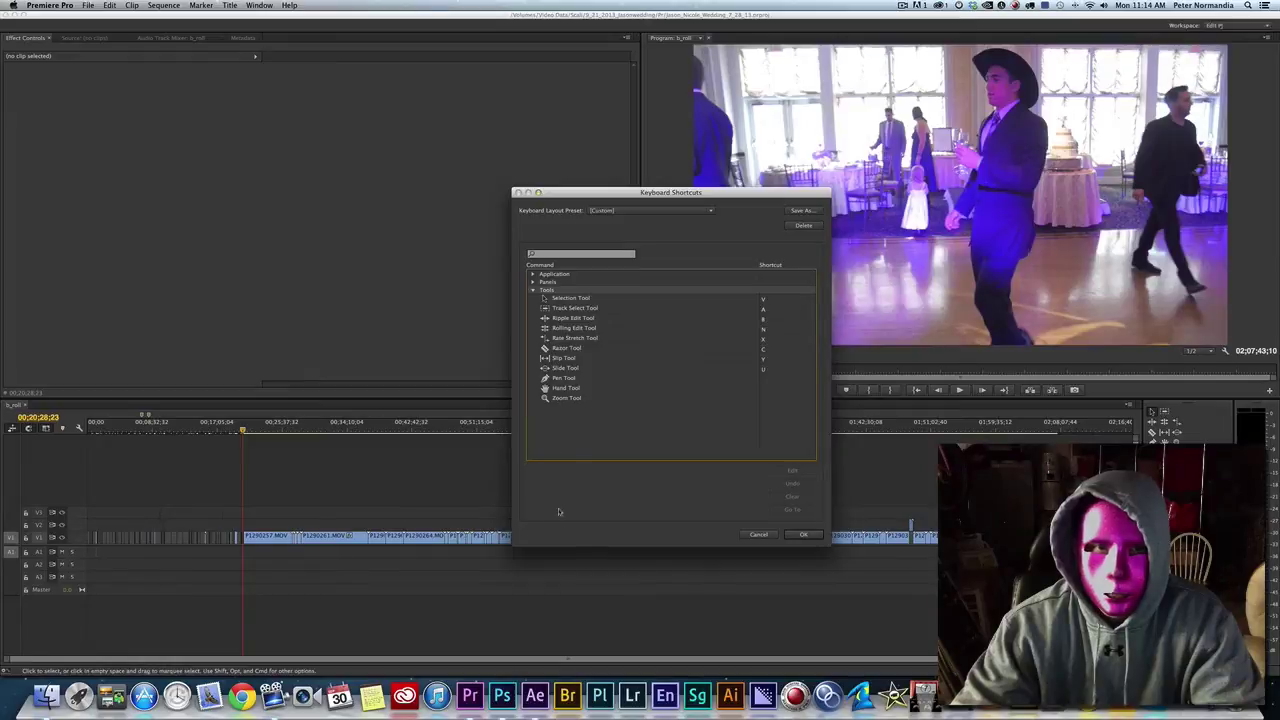
- Assign Z as the shortcut for the Keyboard Shortcuts command in the Application group's Premiere Pro commands
click(533, 274)
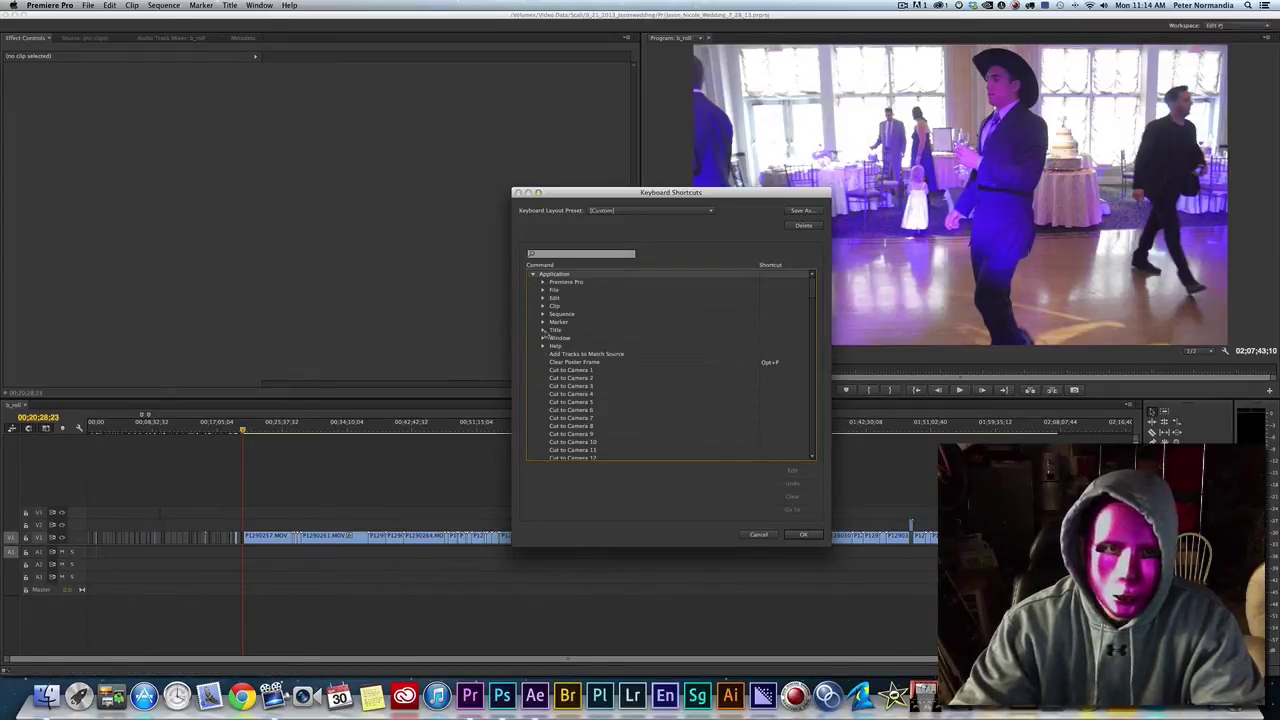
click(543, 282)
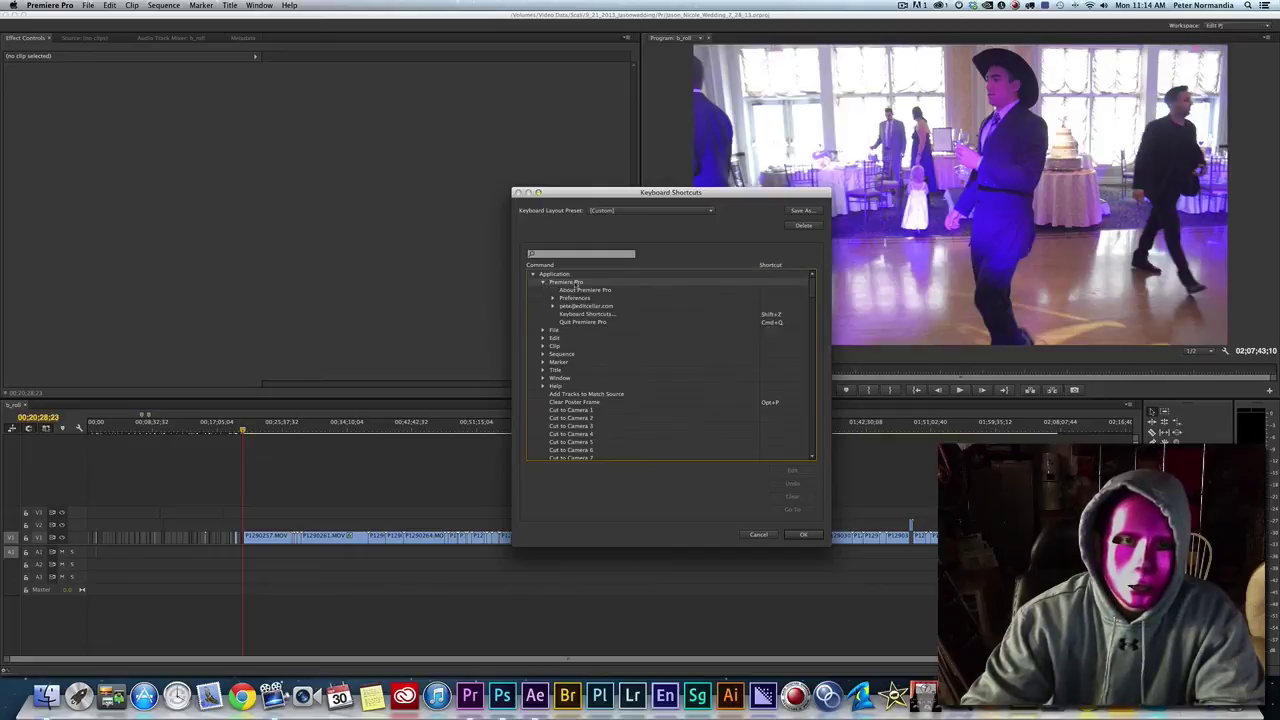
click(580, 314)
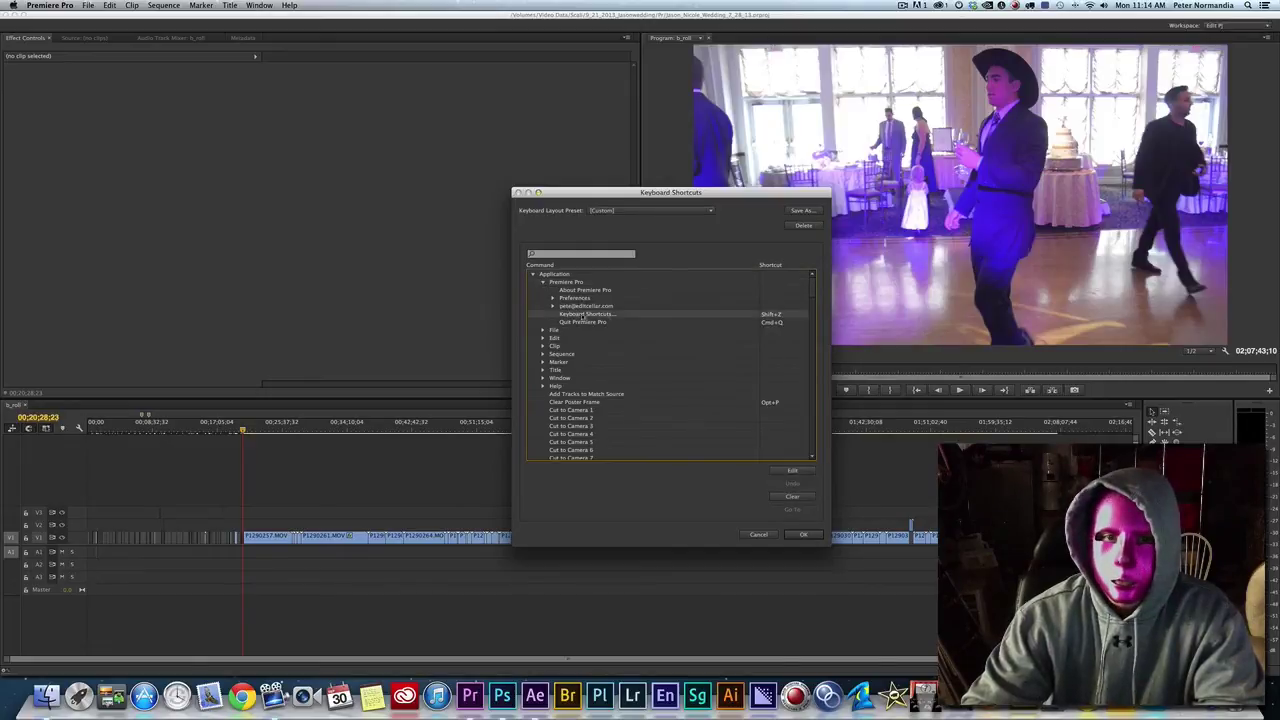
click(784, 315)
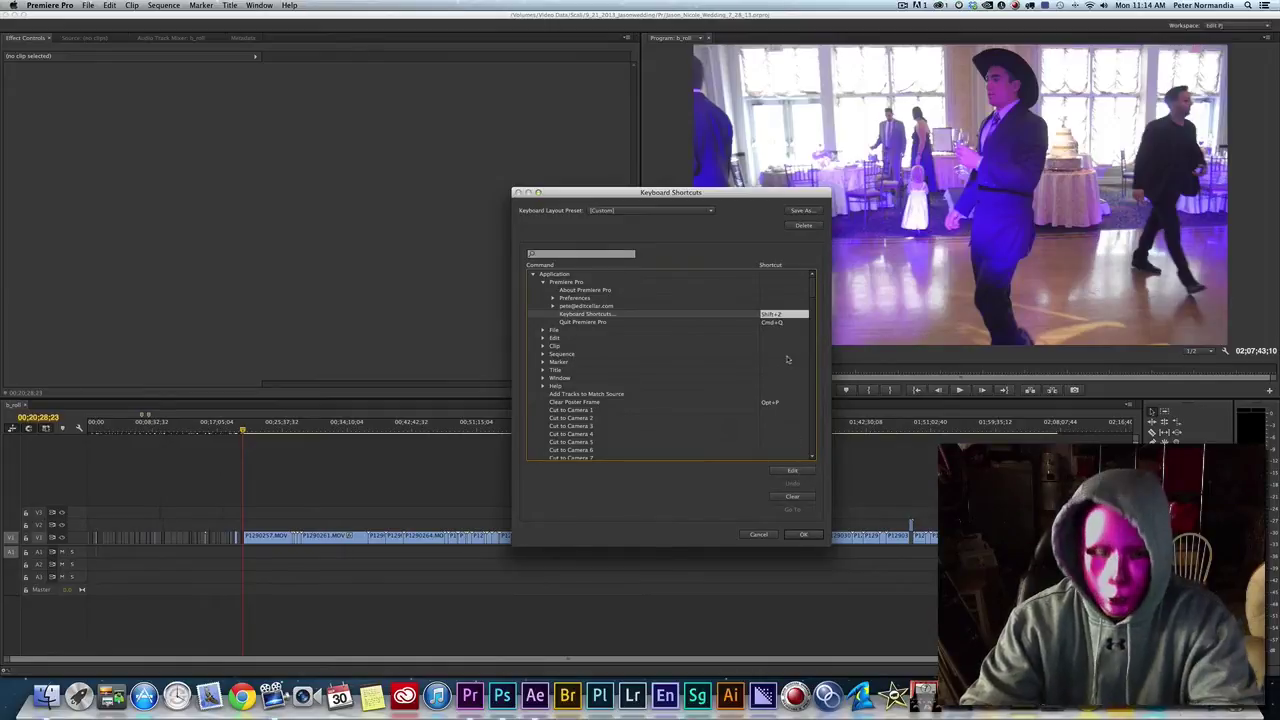
key(shift+z)
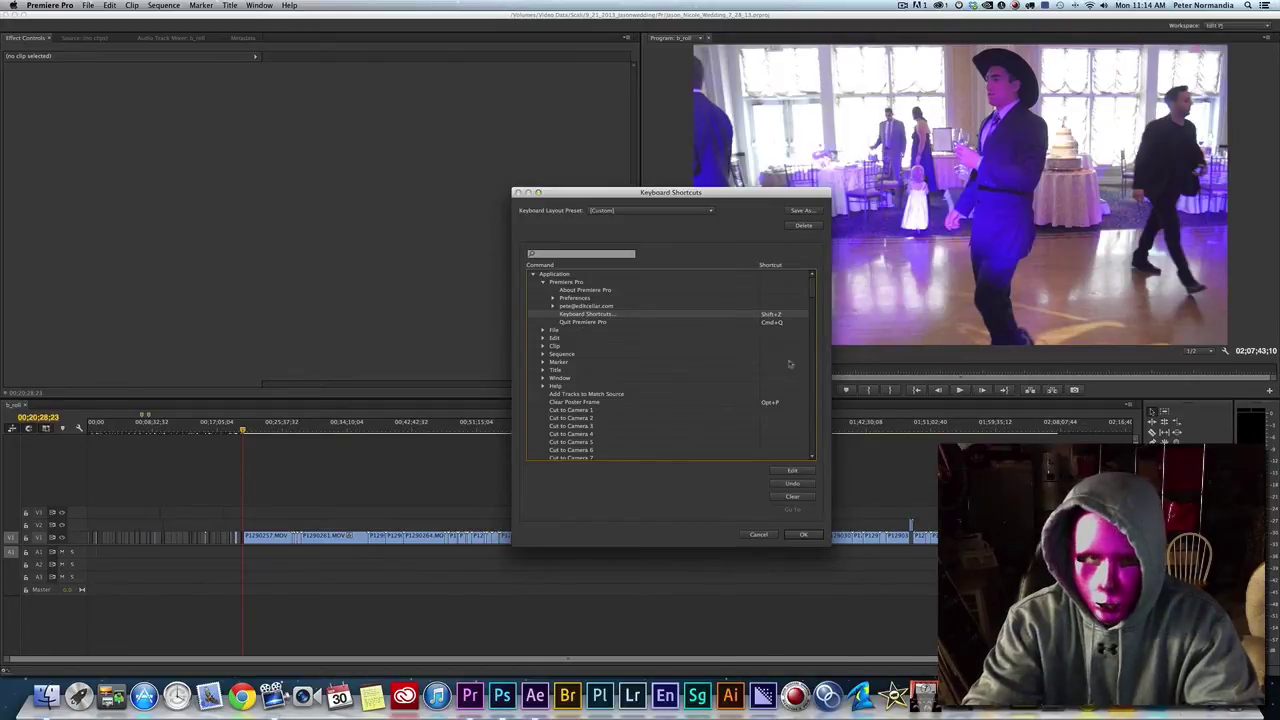
click(796, 470)
key(z)
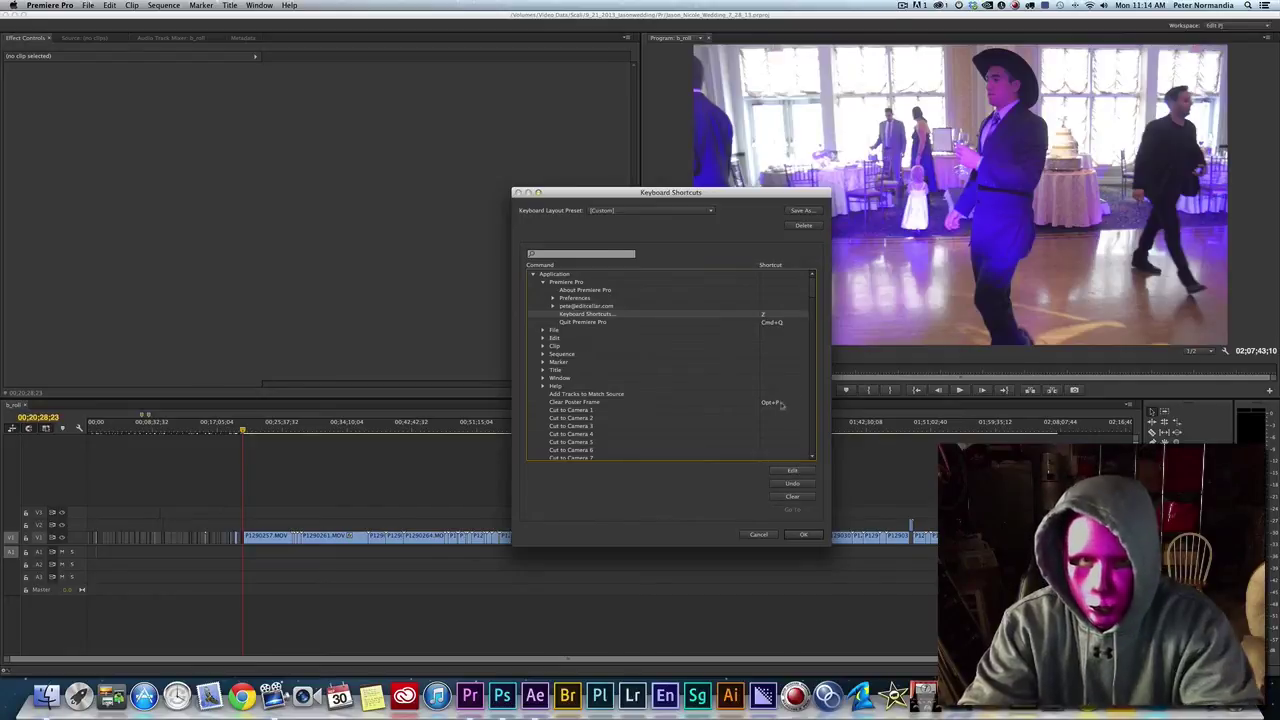
- Set the shortcut of the Keyboard Shortcuts command to Shift+Z
click(723, 402)
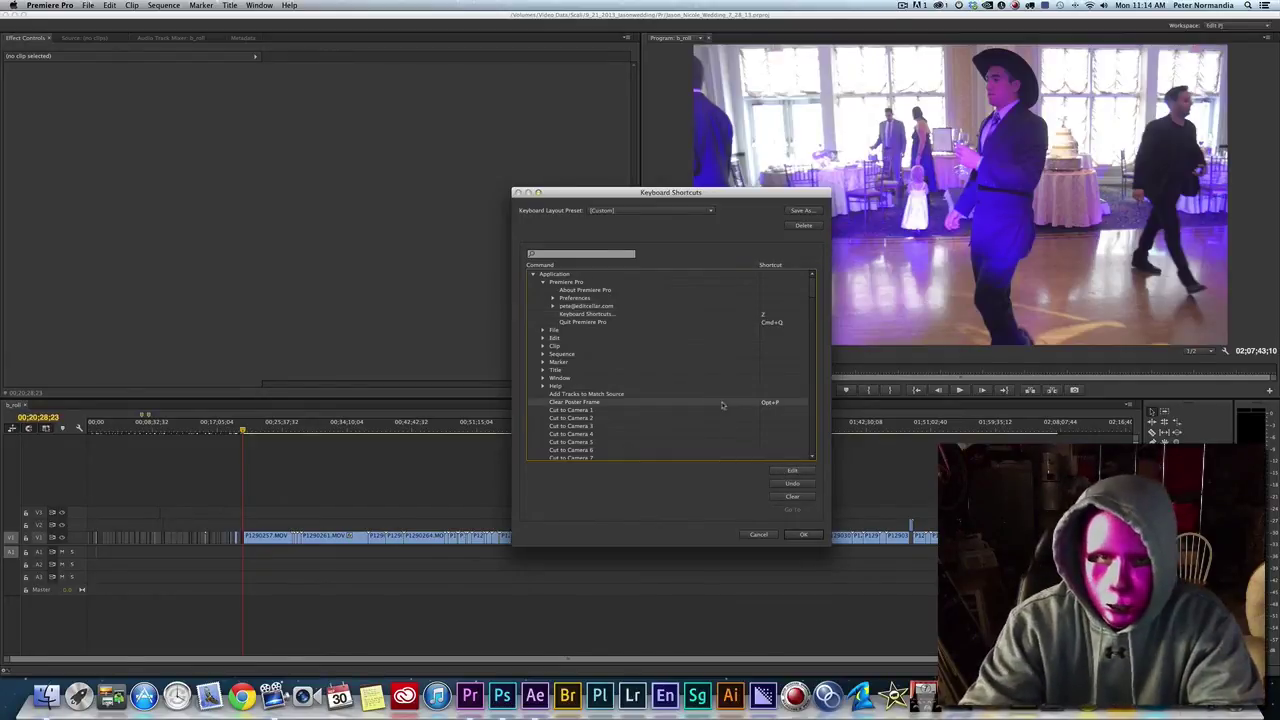
click(663, 315)
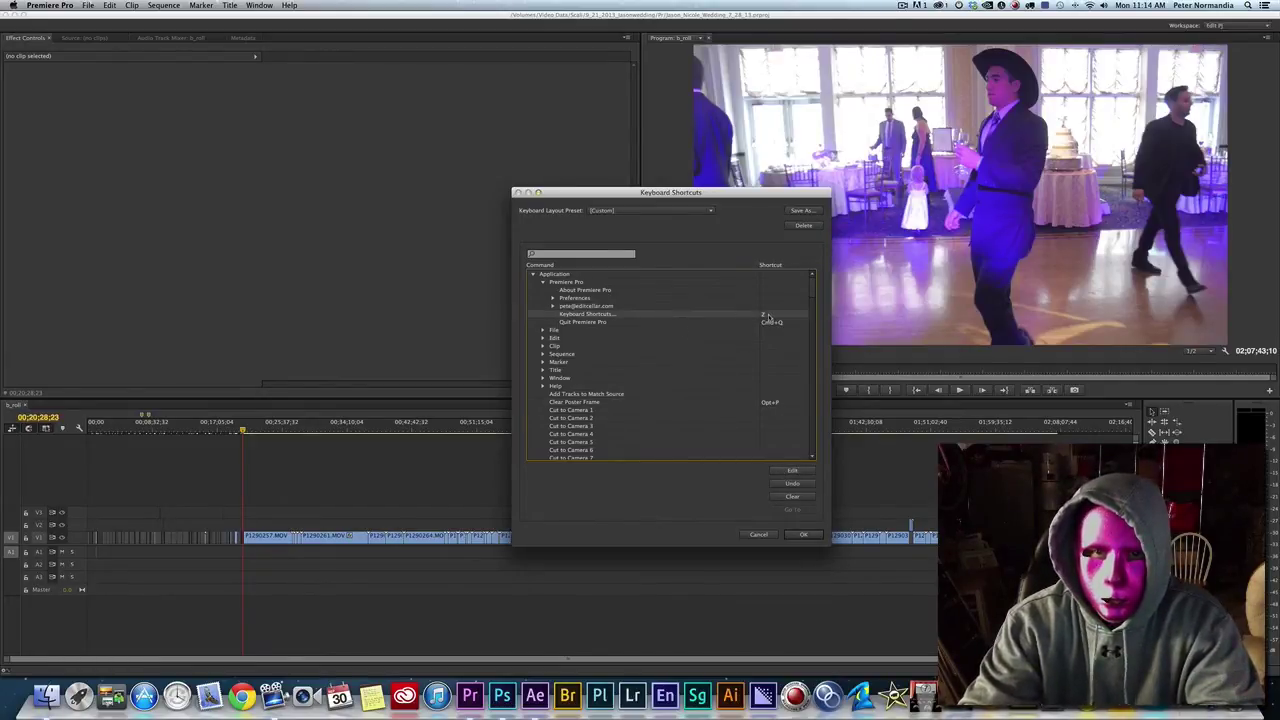
click(722, 341)
click(753, 313)
click(757, 306)
click(741, 315)
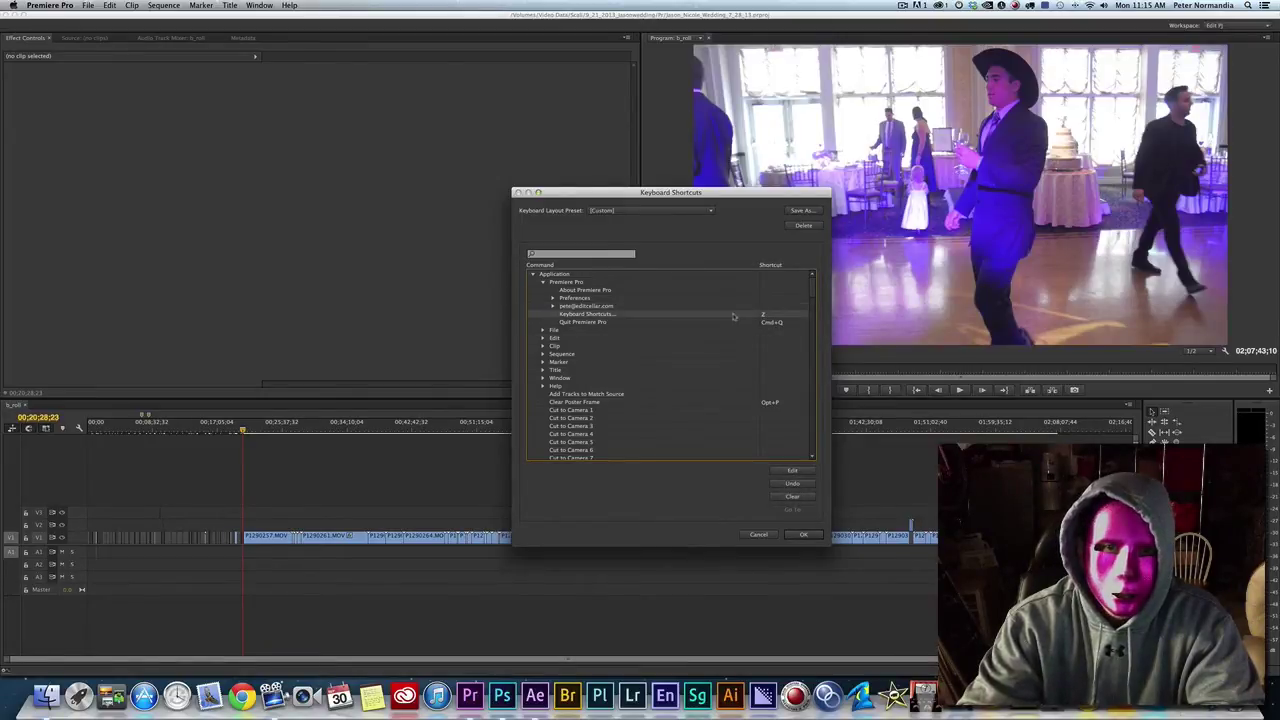
click(789, 471)
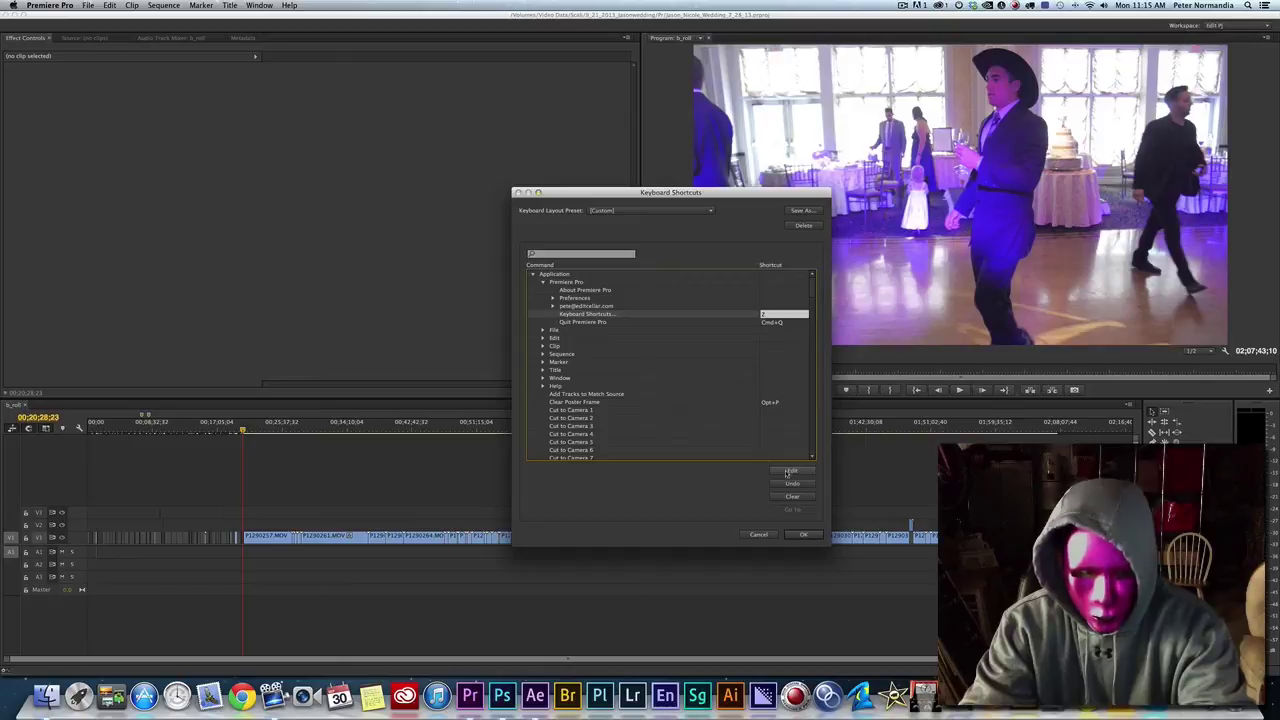
key(shift+z)
click(690, 372)
- Examine the commands listed in the Application group and the shortcuts assigned to them
scroll(676, 372, down, 3)
scroll(676, 372, up, 3)
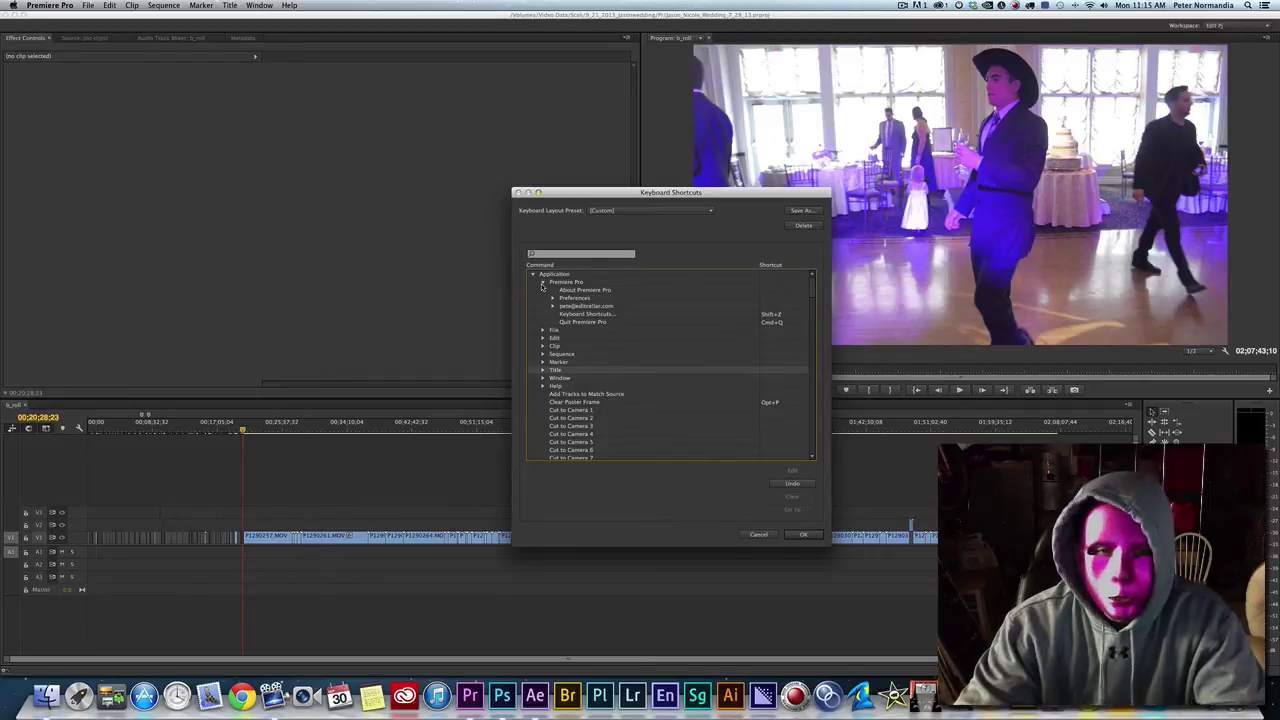
click(542, 284)
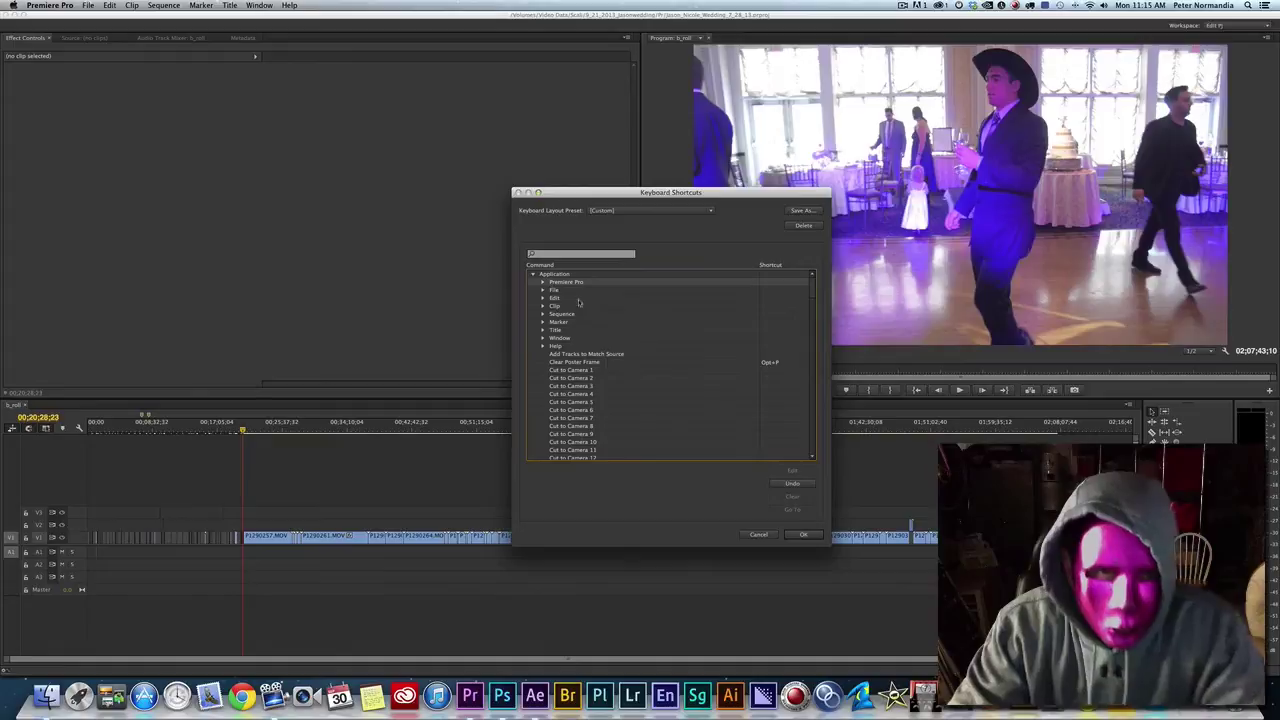
scroll(615, 374, down, 3)
scroll(615, 374, down, 12)
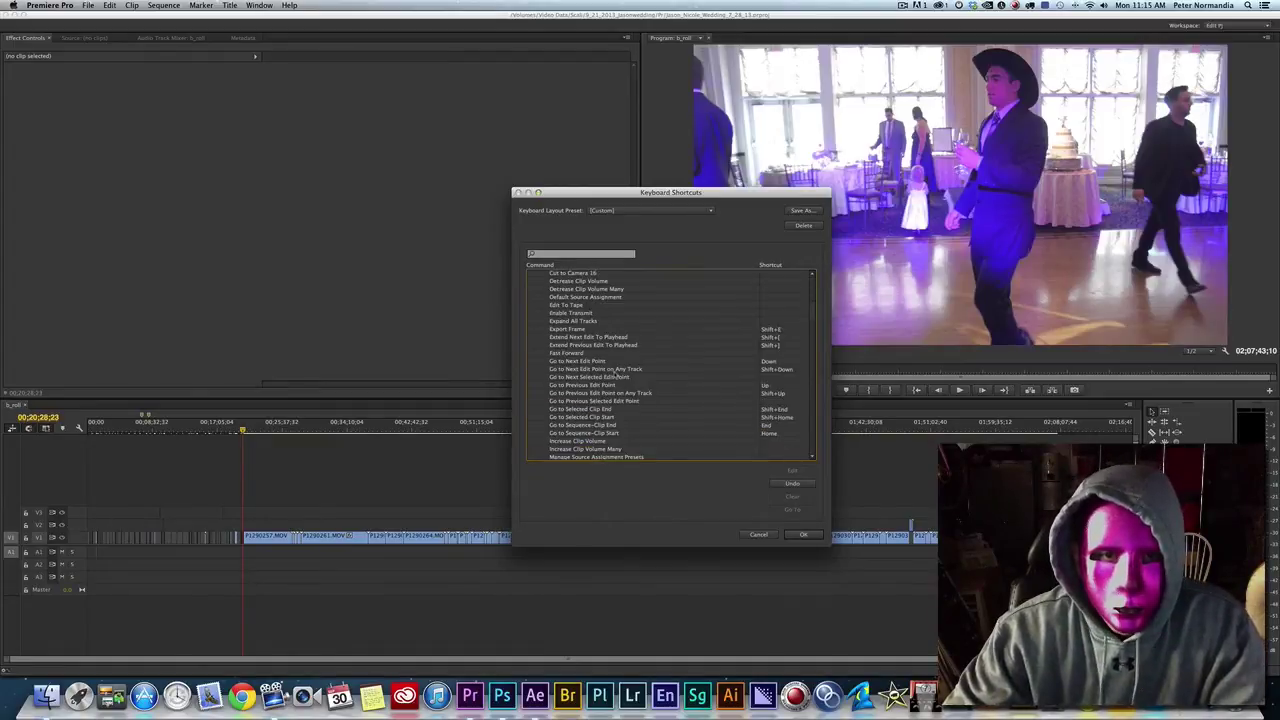
scroll(615, 375, down, 1)
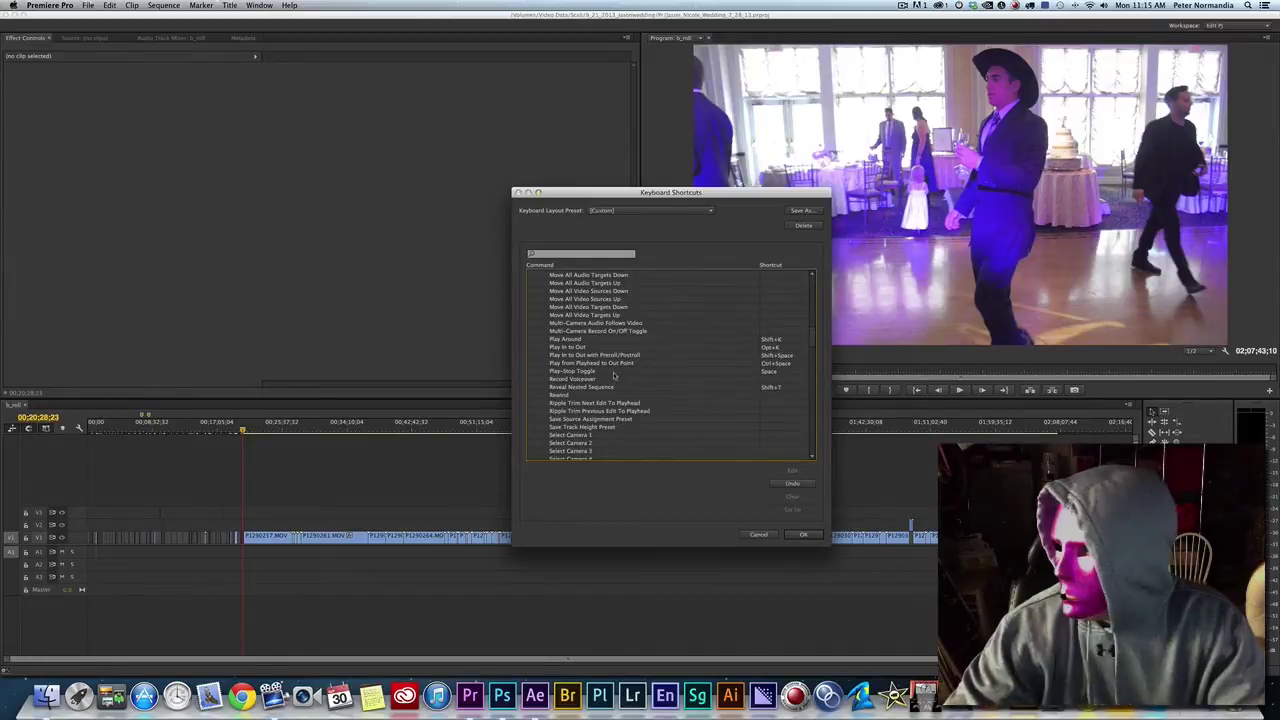
scroll(615, 375, down, 2)
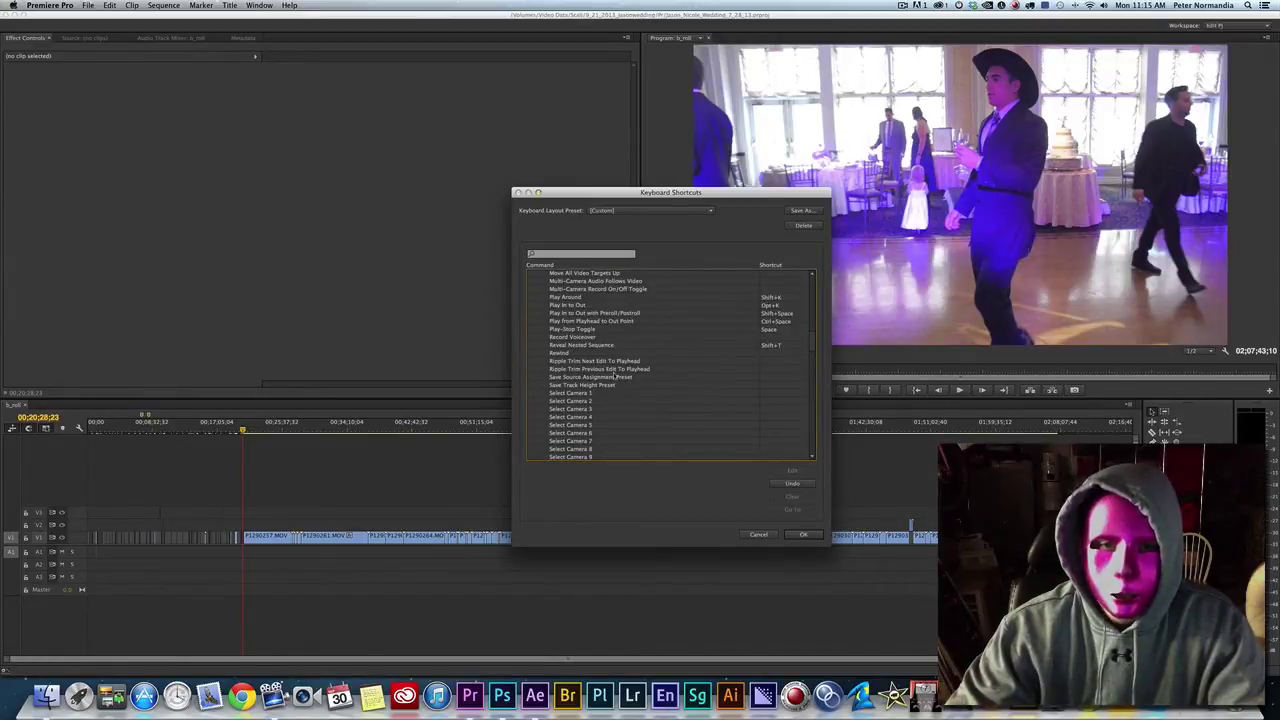
scroll(615, 375, down, 15)
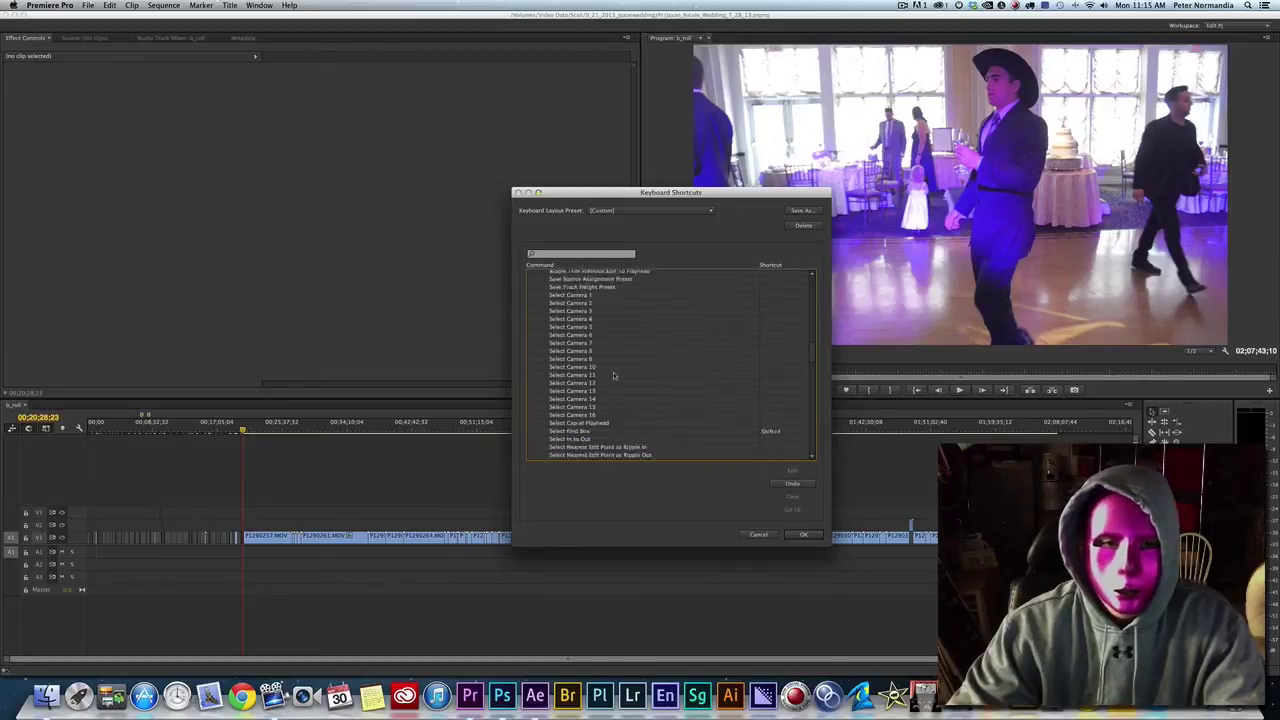
scroll(612, 378, up, 20)
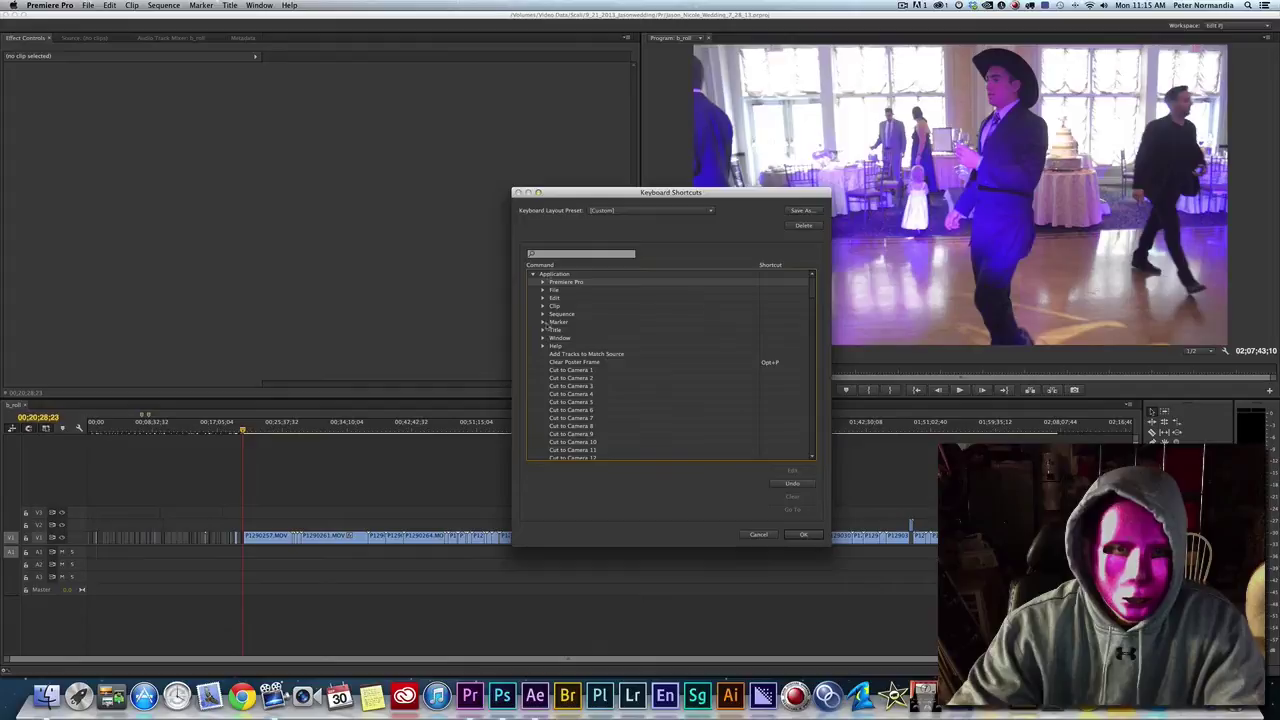
scroll(580, 400, down, 5)
scroll(580, 401, down, 15)
scroll(580, 402, down, 5)
scroll(580, 403, up, 3)
scroll(580, 404, up, 10)
scroll(580, 404, up, 15)
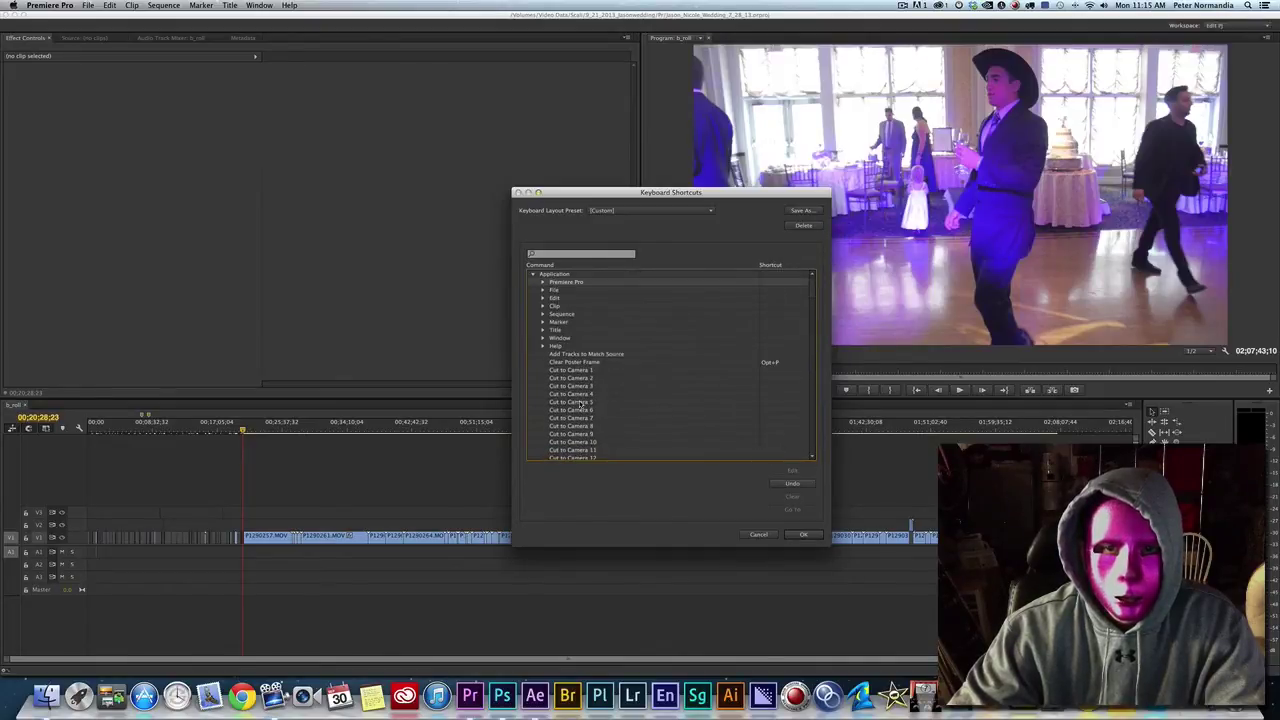
click(542, 282)
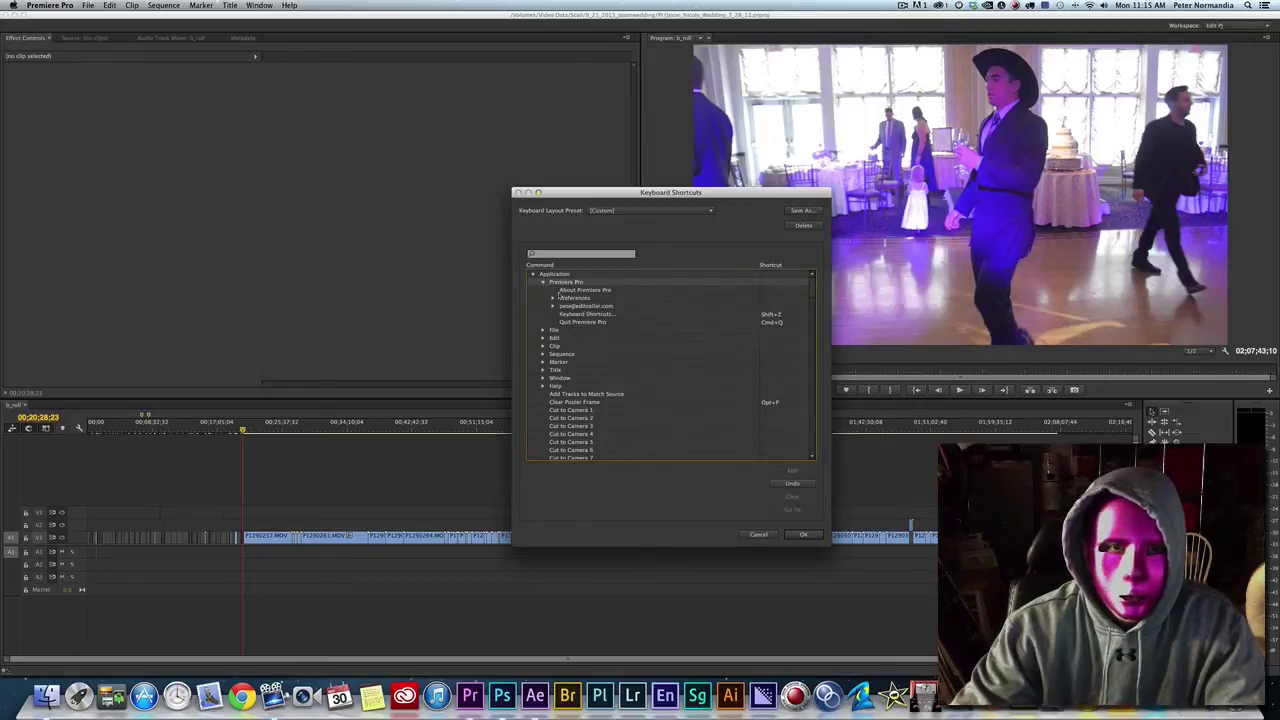
click(542, 282)
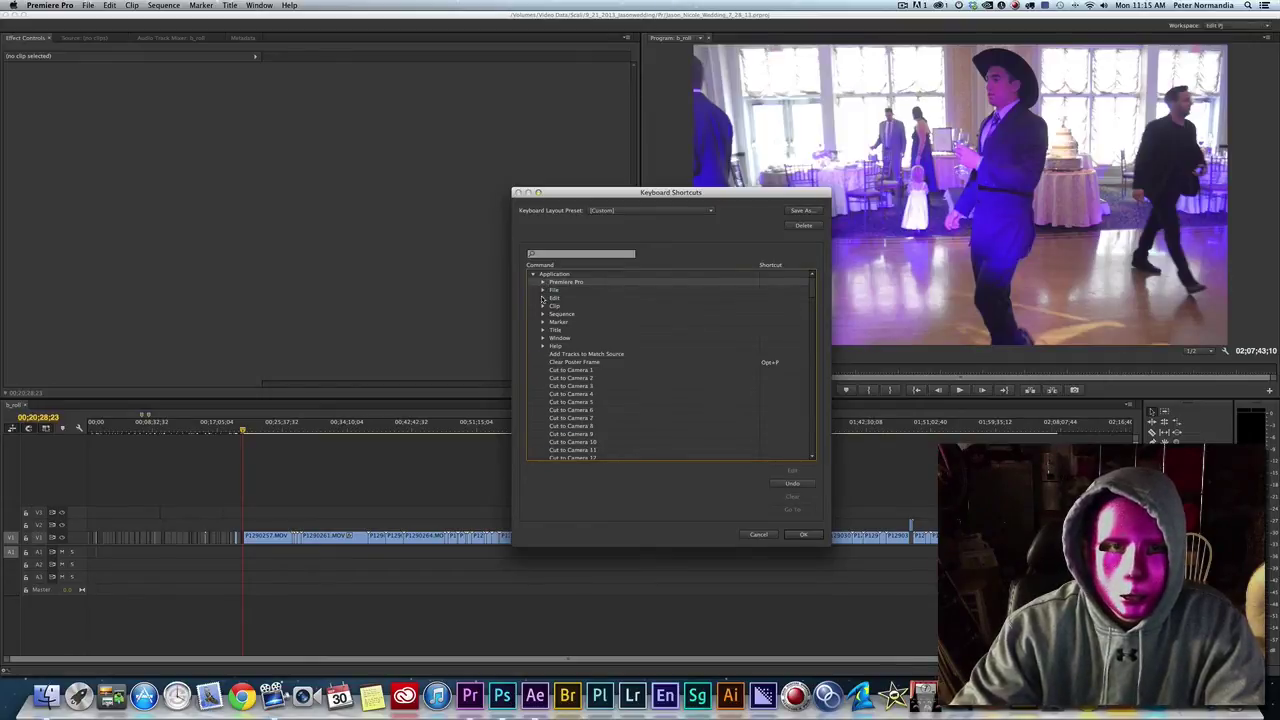
- Review the shortcuts of the Sequence commands and the remaining Application commands, and accept the Keyboard Shortcuts settings
click(542, 314)
scroll(620, 369, down, 5)
scroll(620, 369, down, 15)
scroll(620, 369, down, 15)
scroll(621, 369, up, 20)
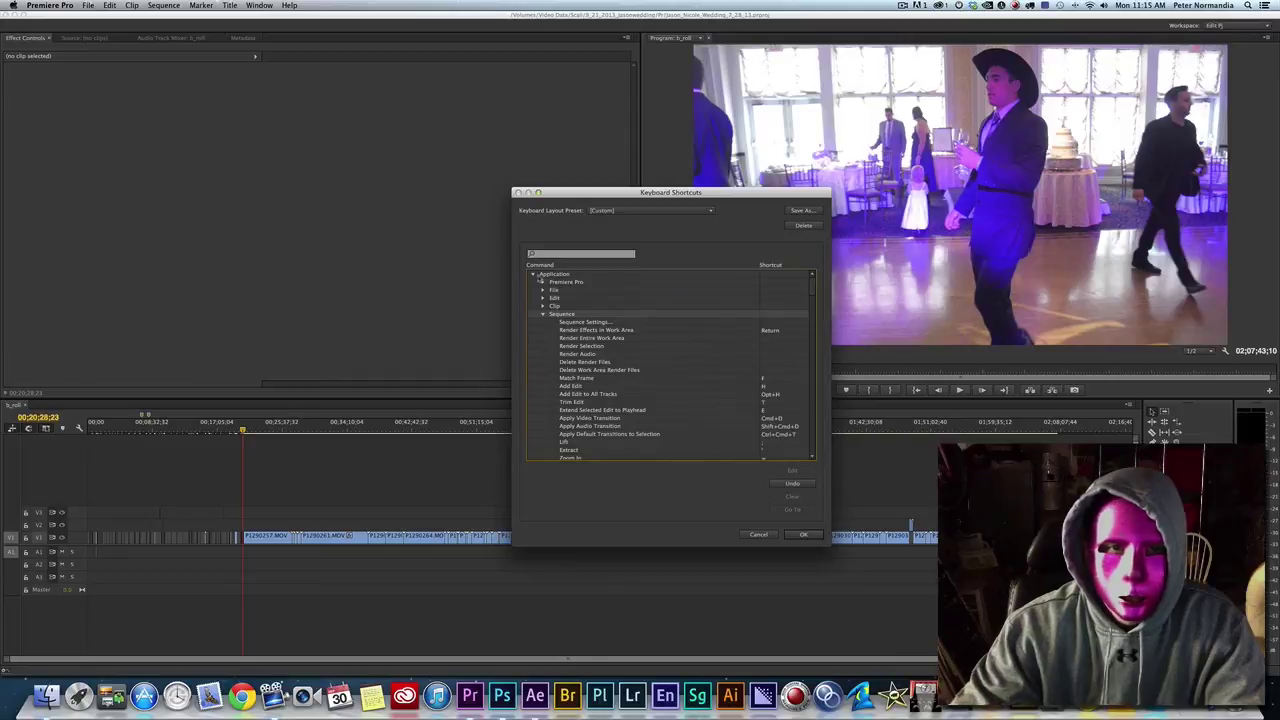
scroll(585, 363, down, 20)
scroll(585, 363, down, 5)
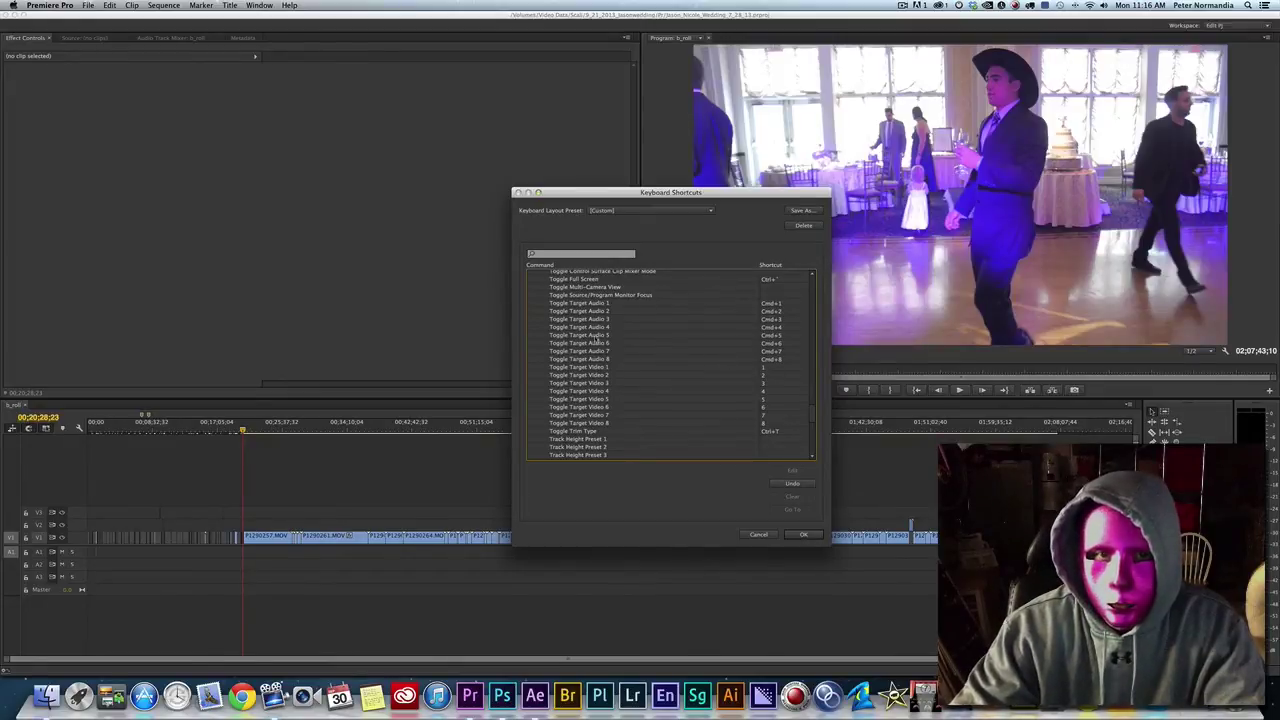
click(804, 536)
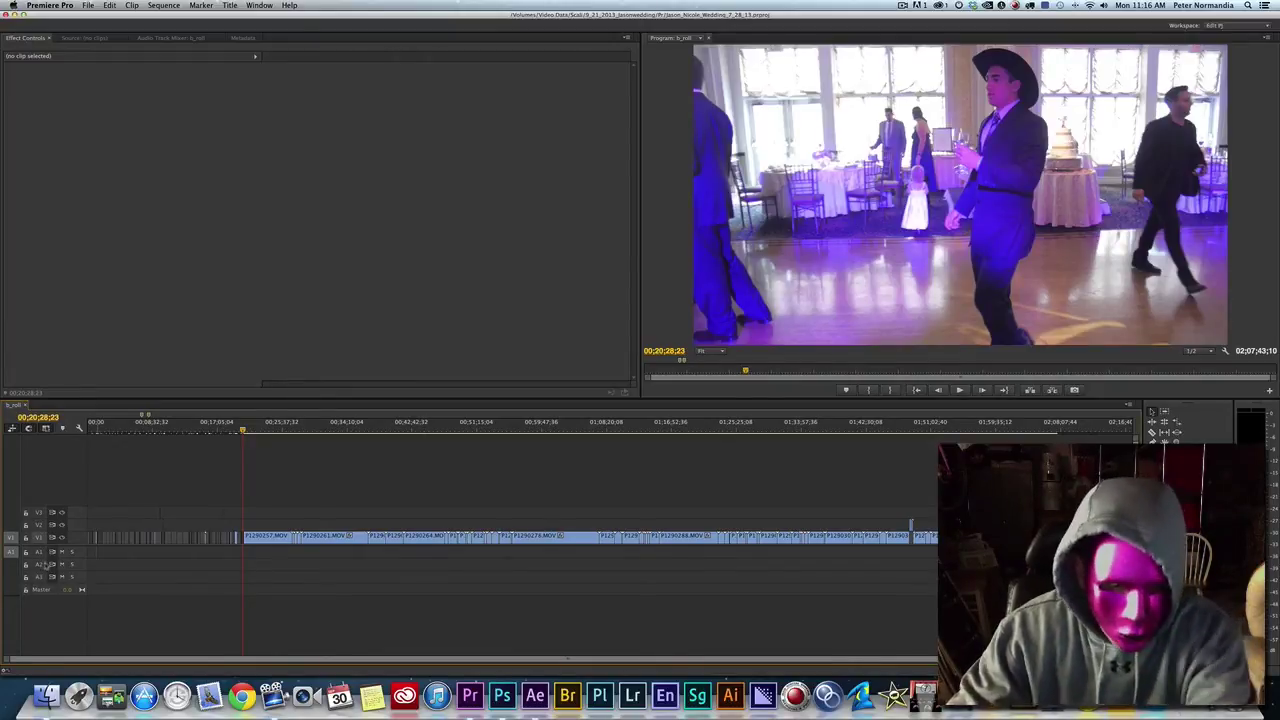
- Toggle the V3 track's targeting on and off again
click(38, 516)
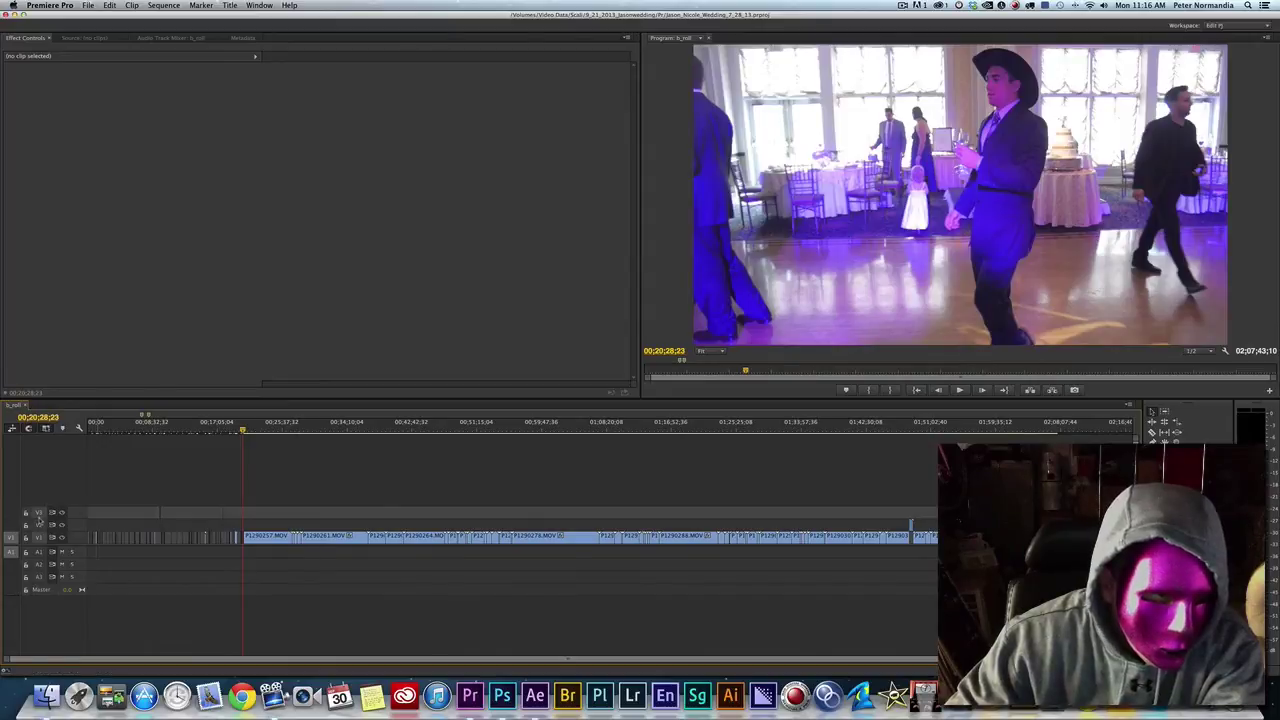
click(38, 516)
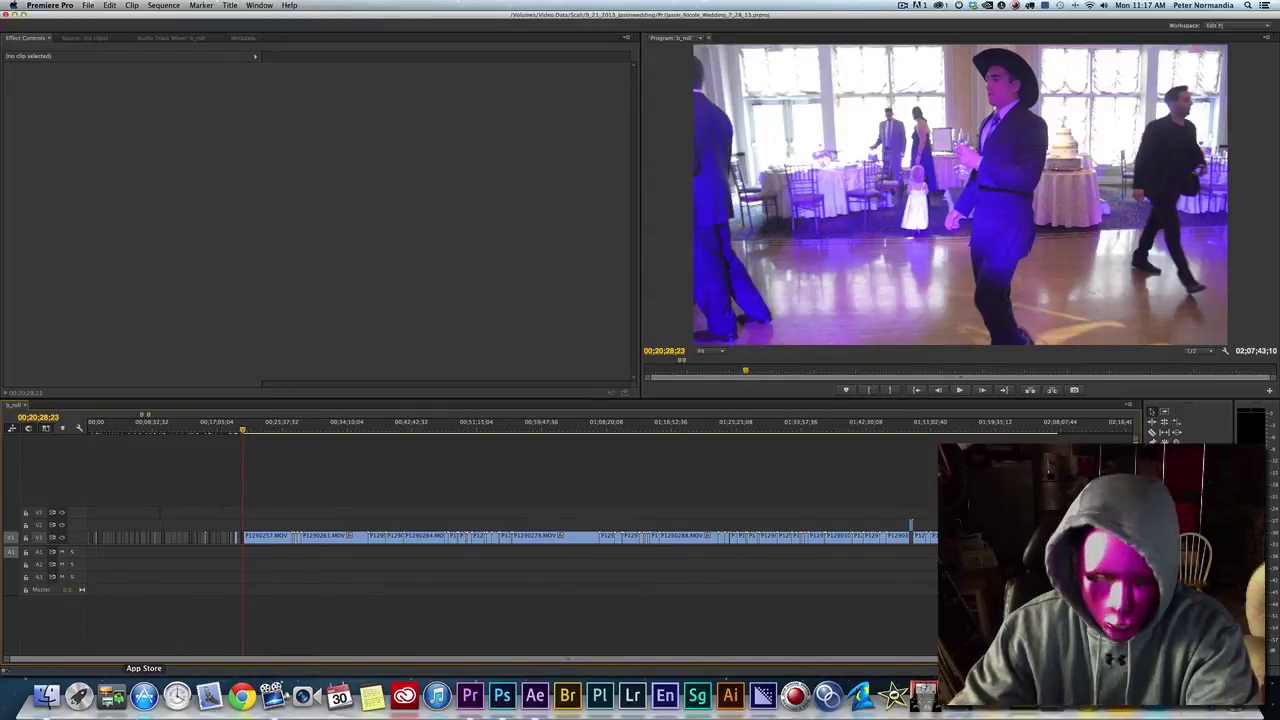
- Open the Keyboard Shortcuts settings and review the shortcuts assigned to the Sequence commands
key(alt+super+k)
scroll(607, 435, down, 10)
scroll(585, 390, up, 10)
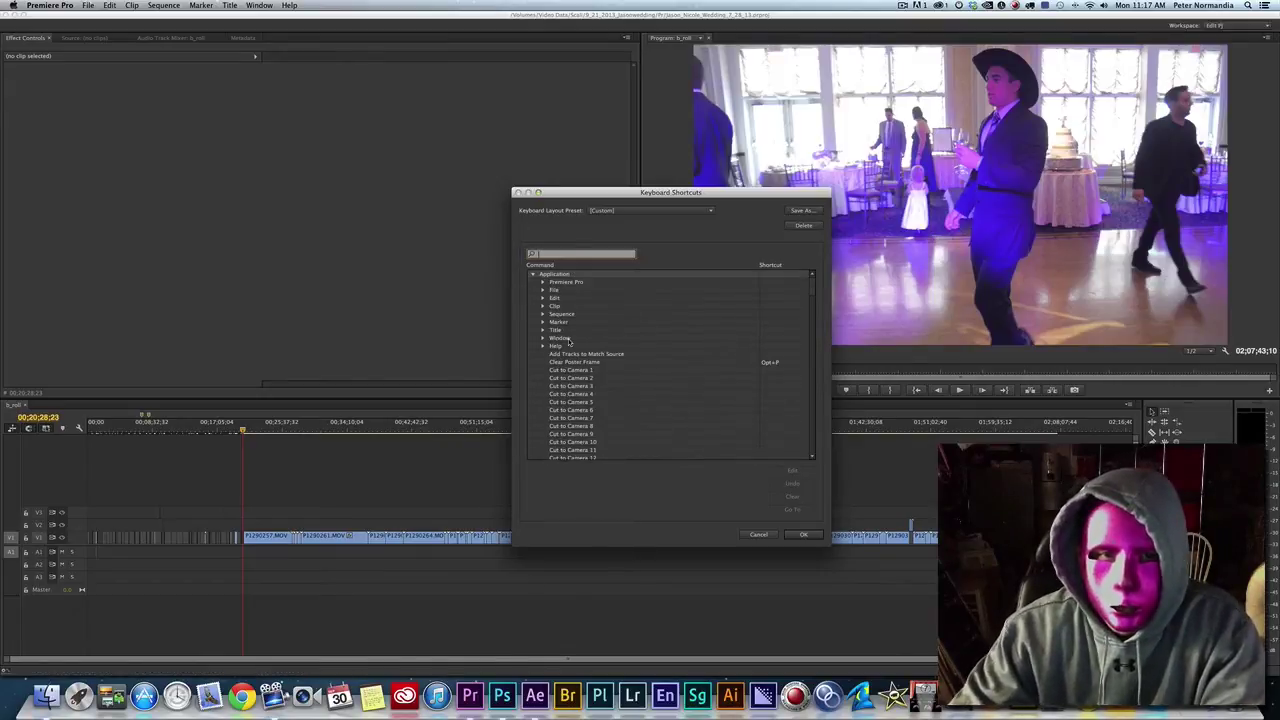
click(543, 317)
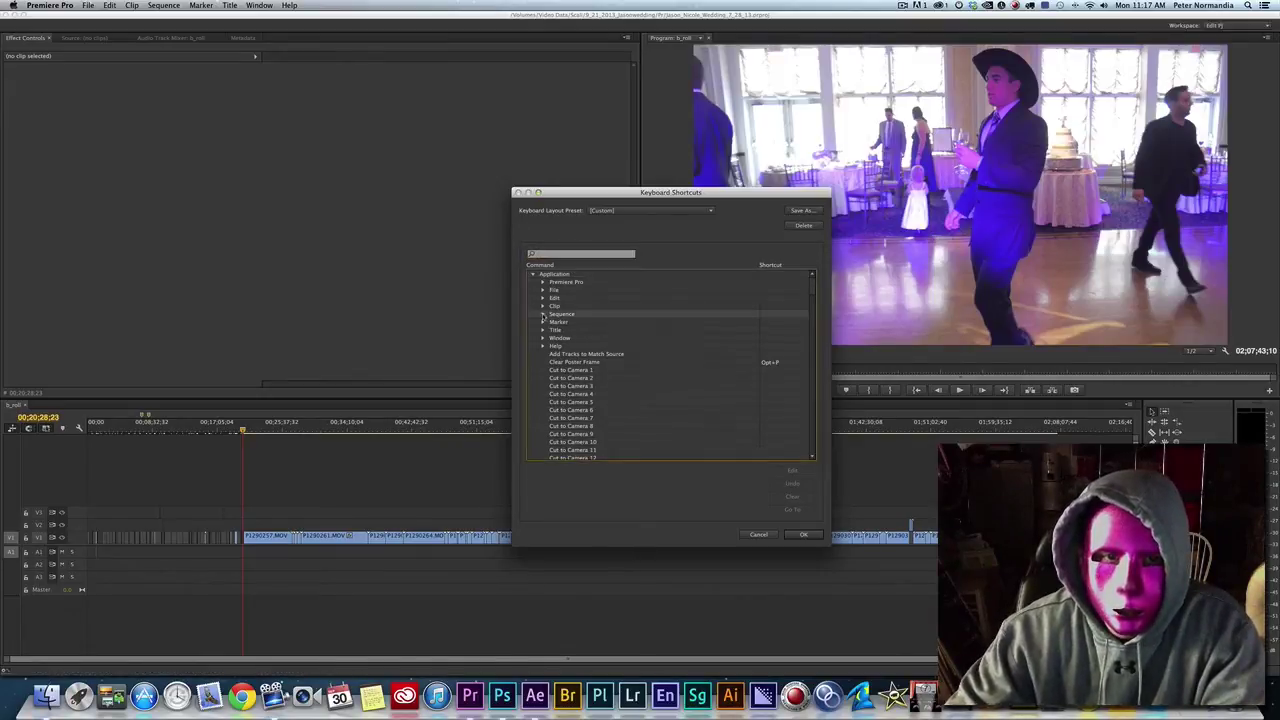
scroll(630, 373, down, 10)
scroll(630, 373, up, 10)
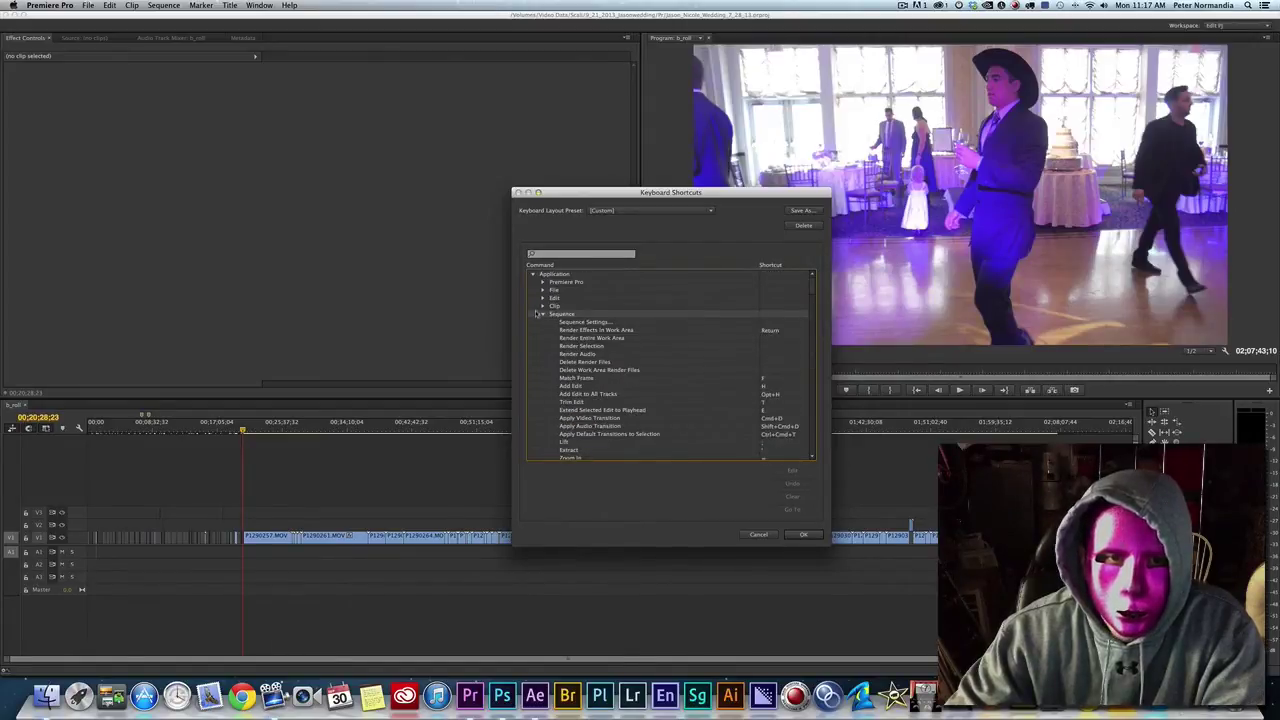
click(542, 315)
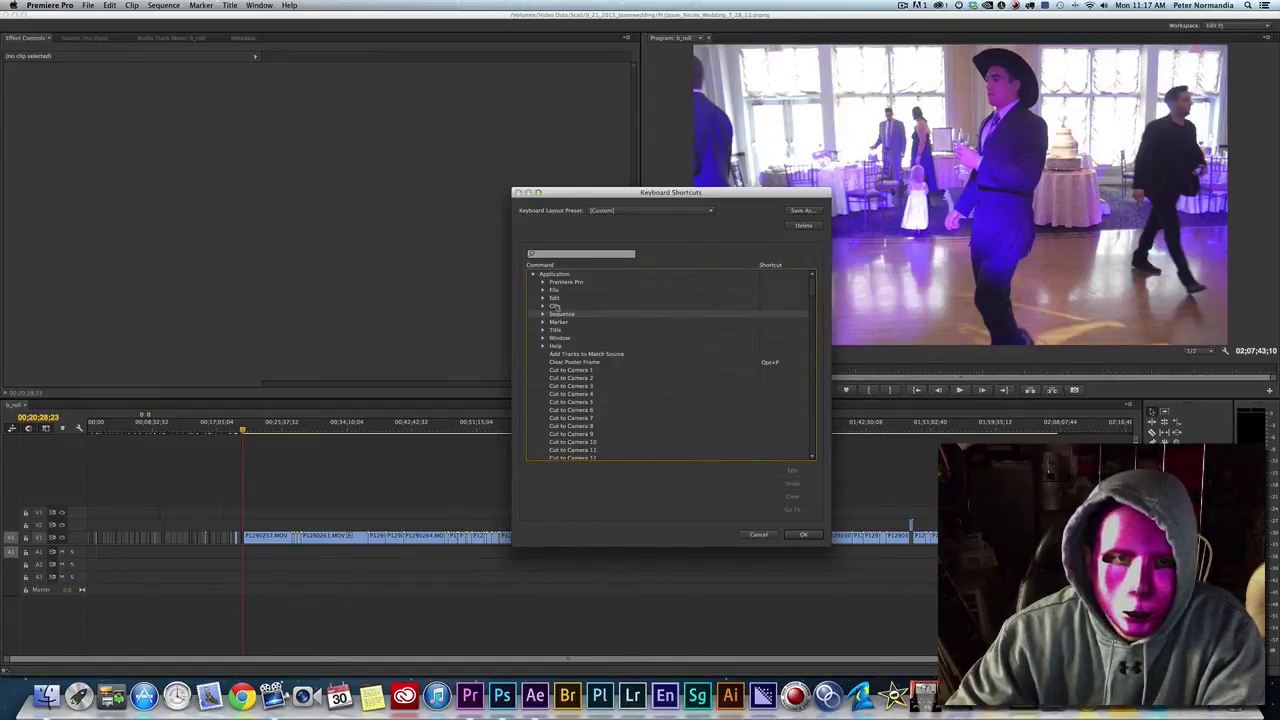
- Review the shortcuts assigned to the File commands and the Edit commands in the Application group
click(542, 290)
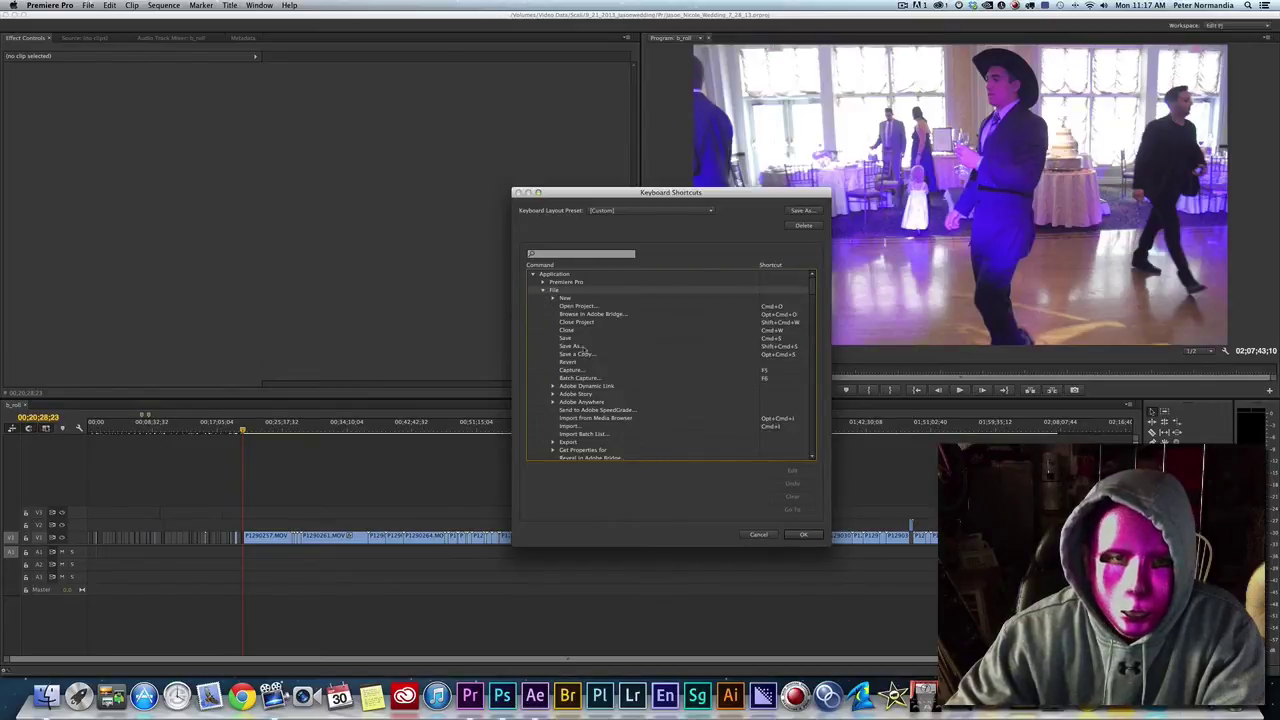
scroll(583, 354, down, 3)
scroll(583, 354, up, 3)
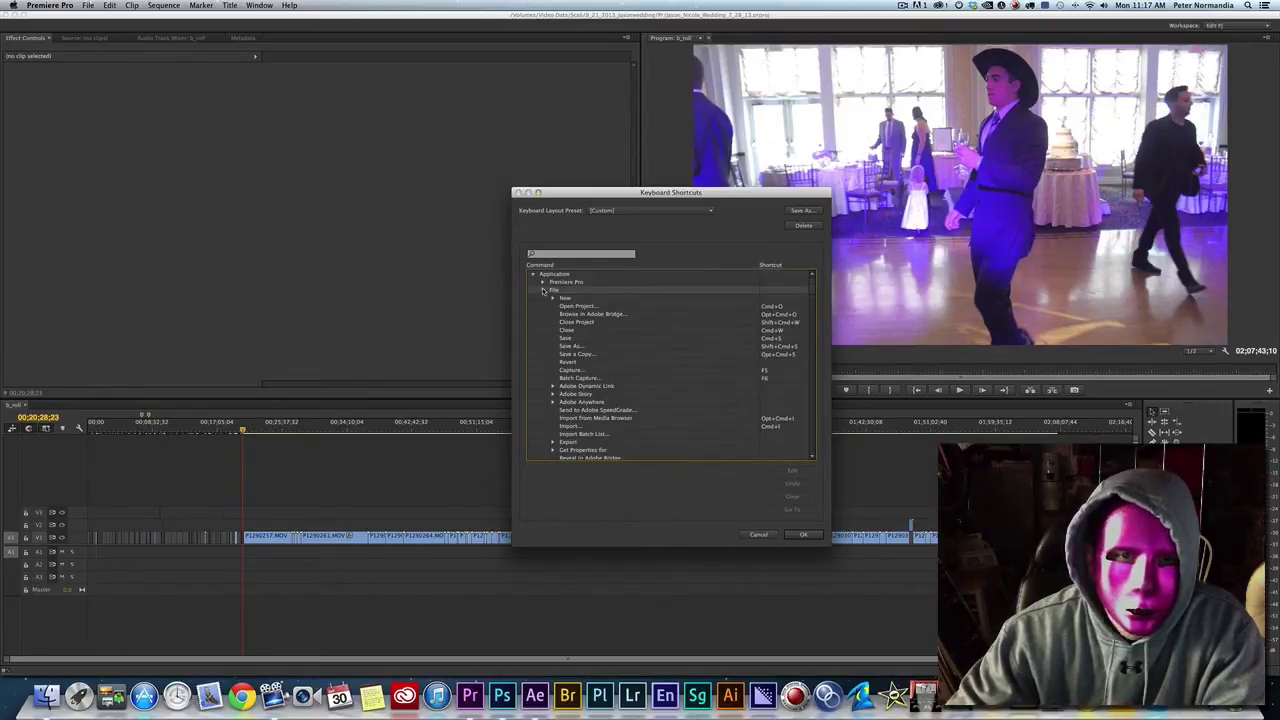
click(542, 290)
click(543, 298)
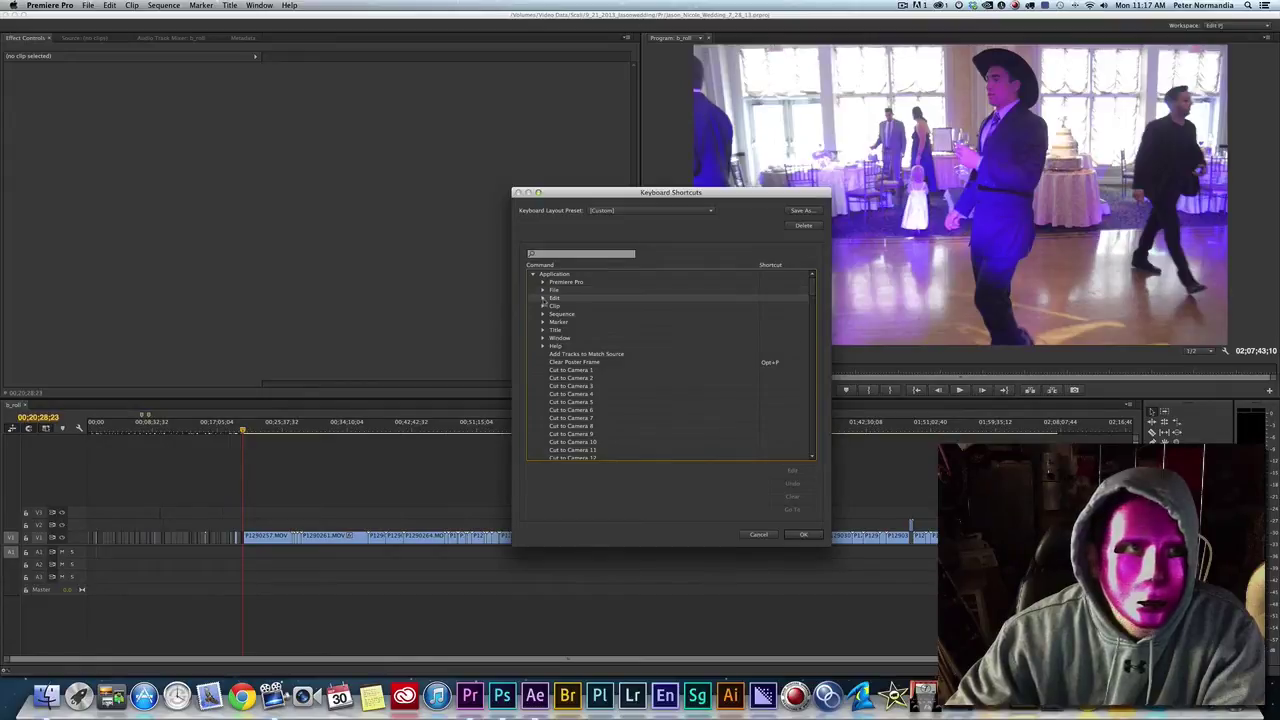
scroll(583, 340, down, 1)
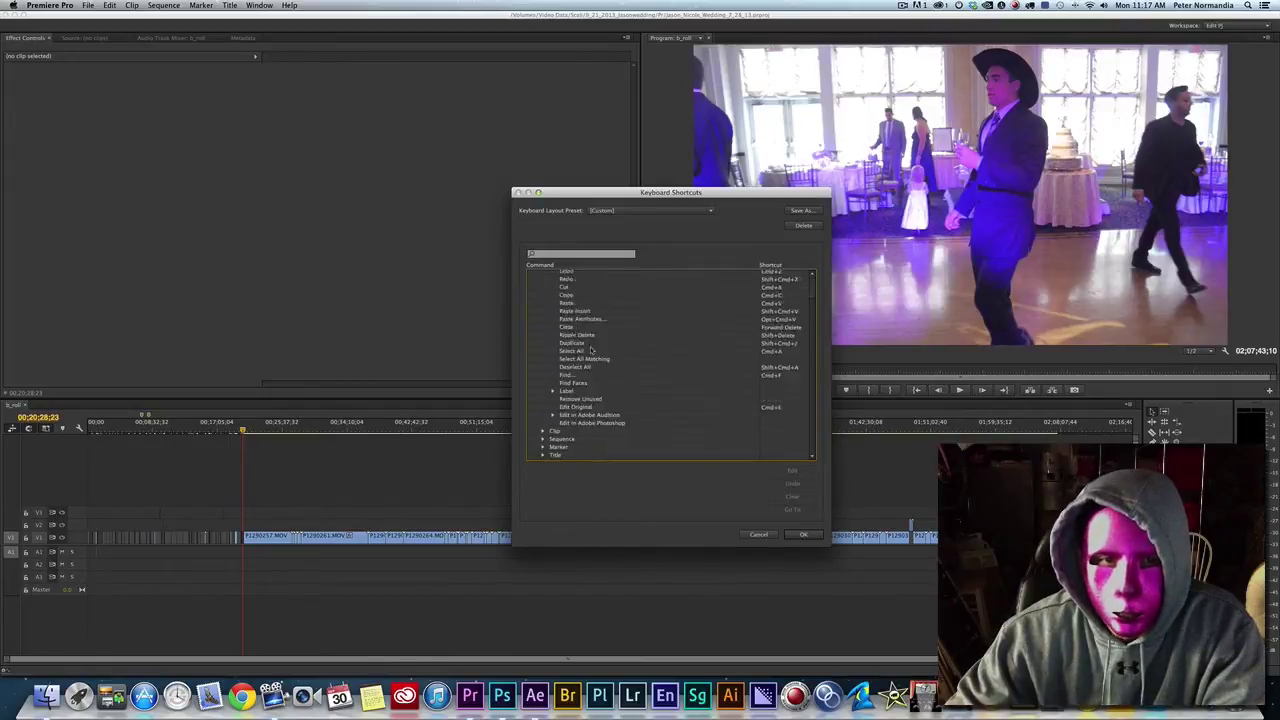
click(543, 291)
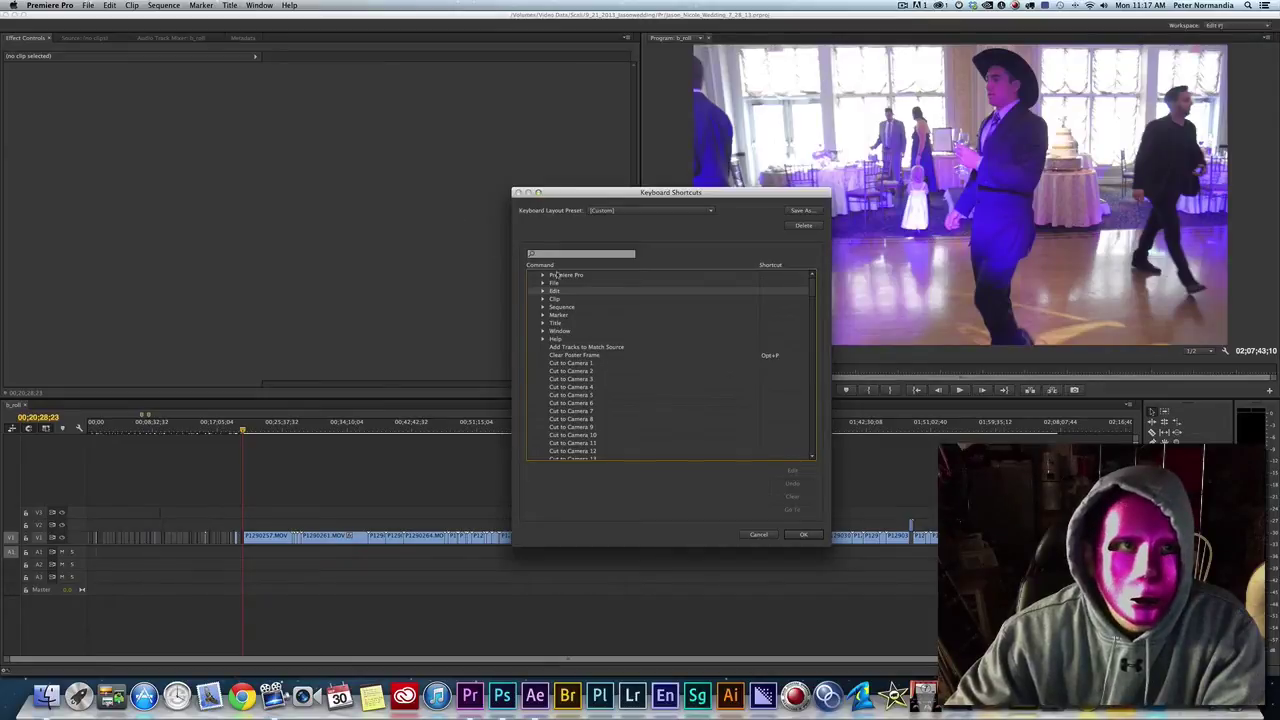
- Check the Marker commands and look over the Edit commands' shortcuts once more
click(543, 316)
click(543, 316)
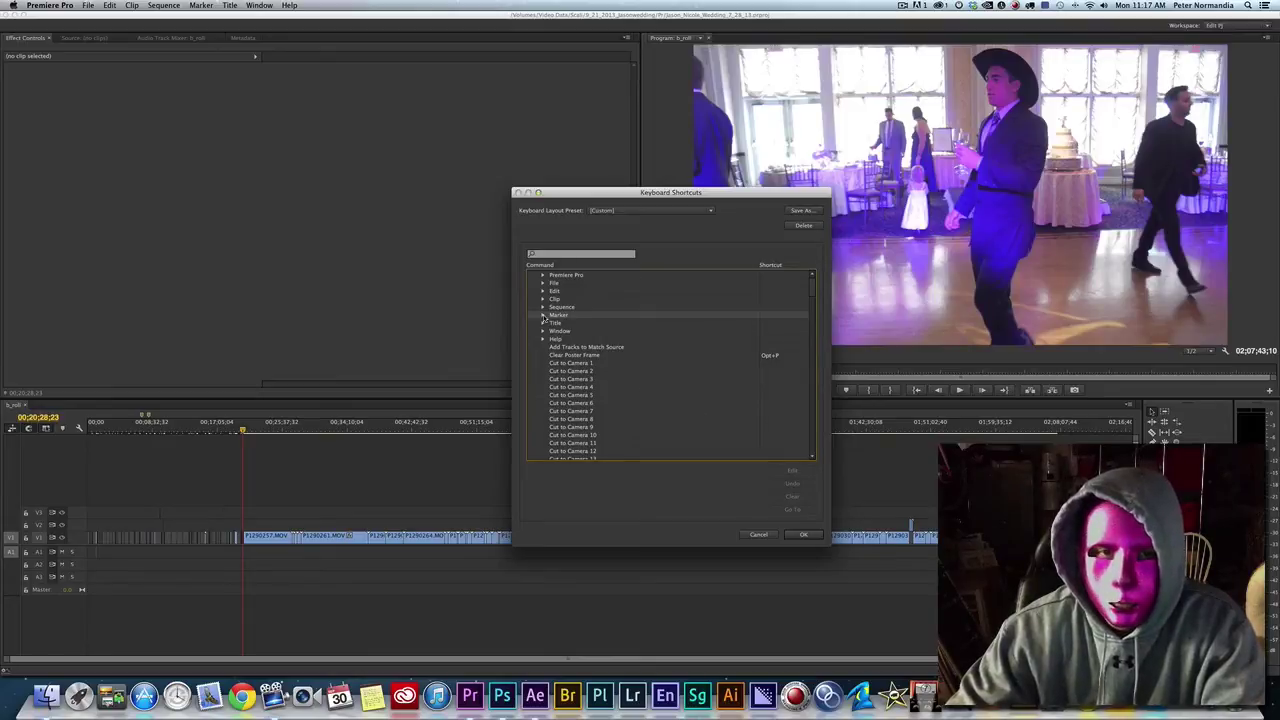
click(543, 291)
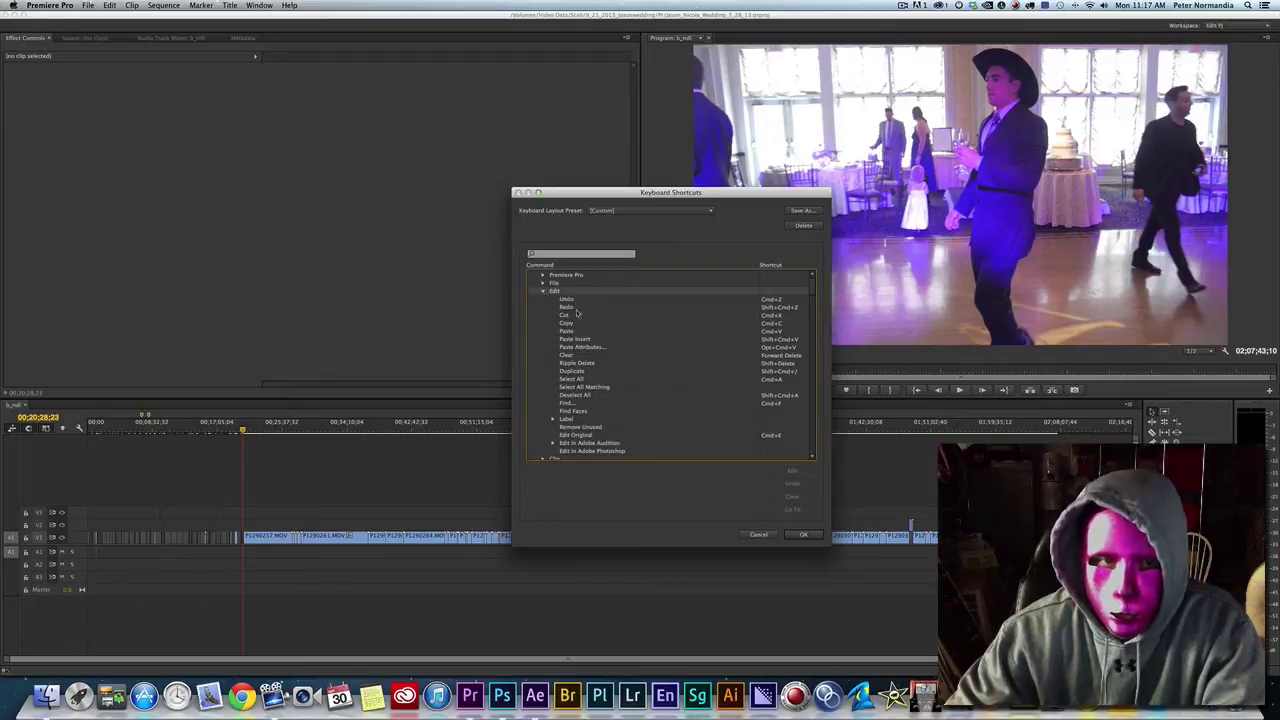
click(543, 292)
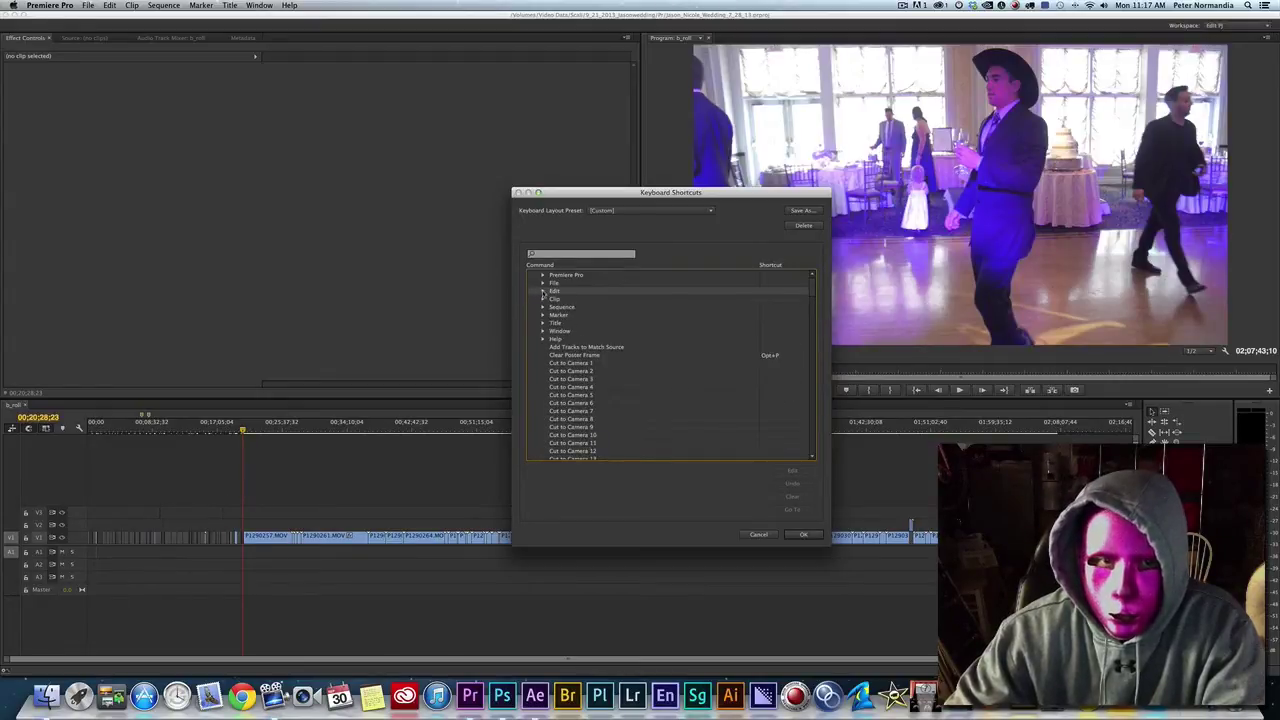
click(543, 291)
- Examine the remaining Application commands down to Trim Next Edit to Playhead, and cancel the Keyboard Shortcuts settings
scroll(613, 334, down, 10)
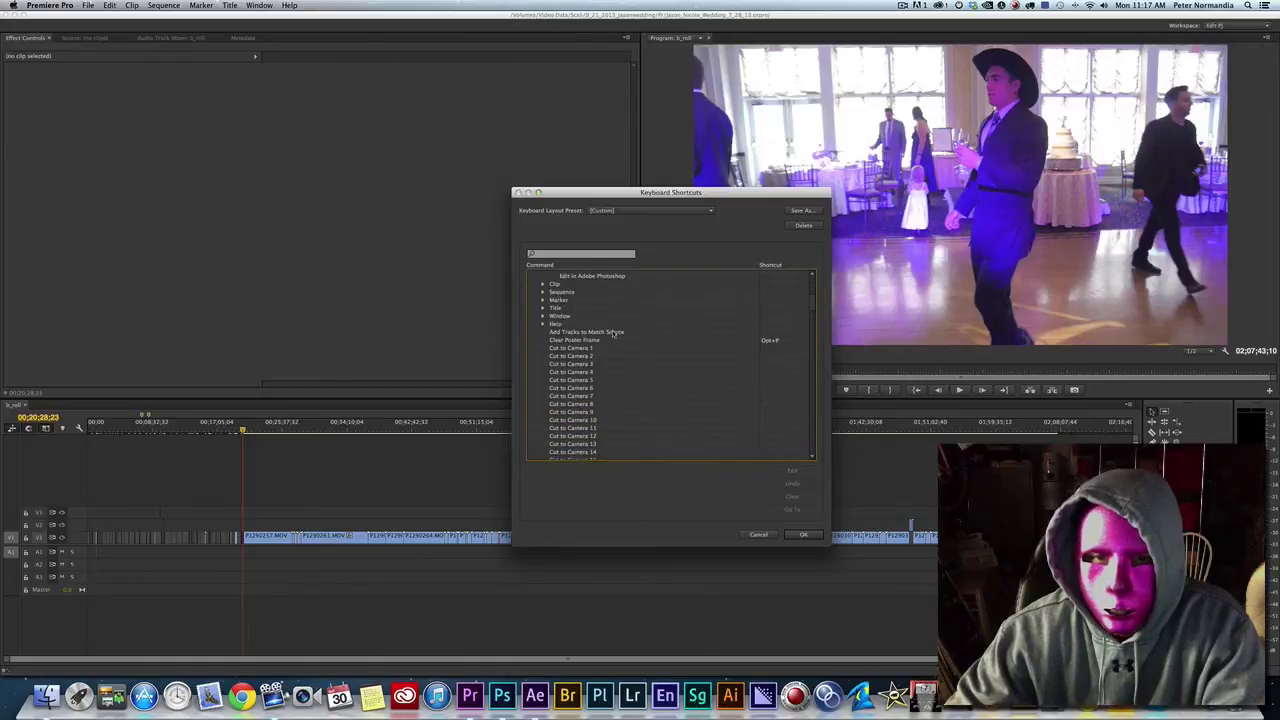
scroll(613, 334, down, 4)
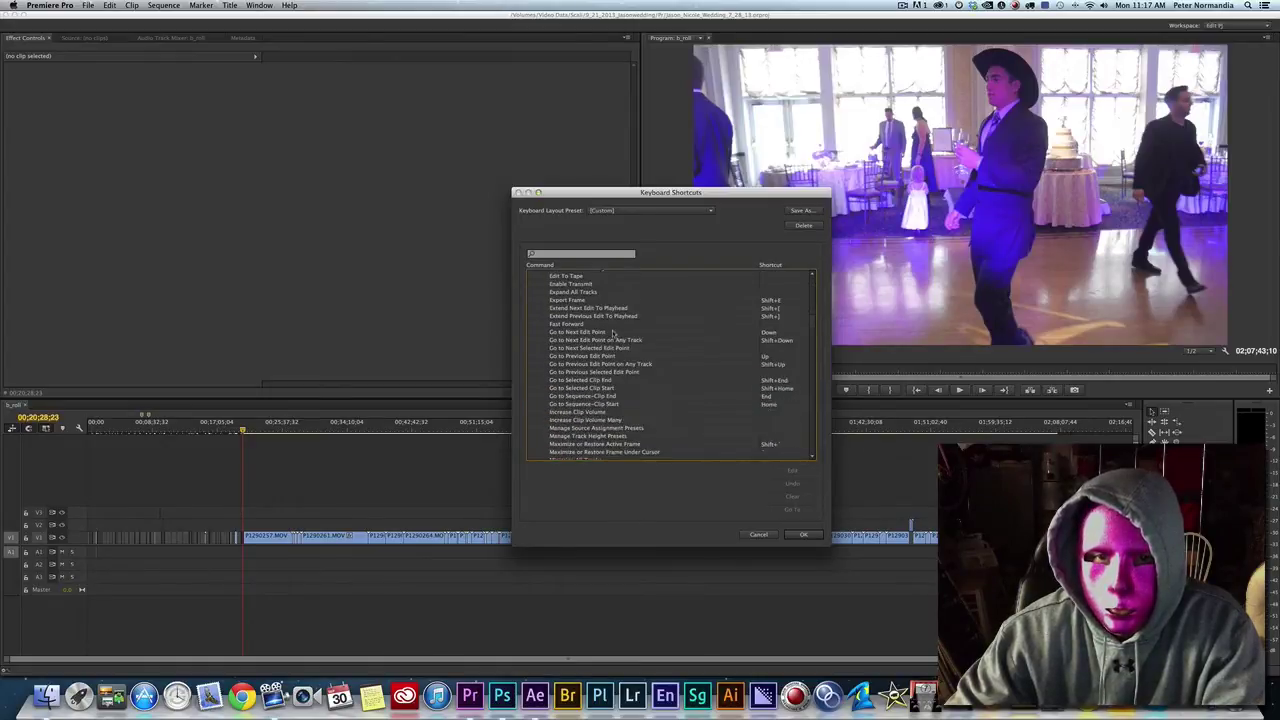
scroll(613, 334, down, 8)
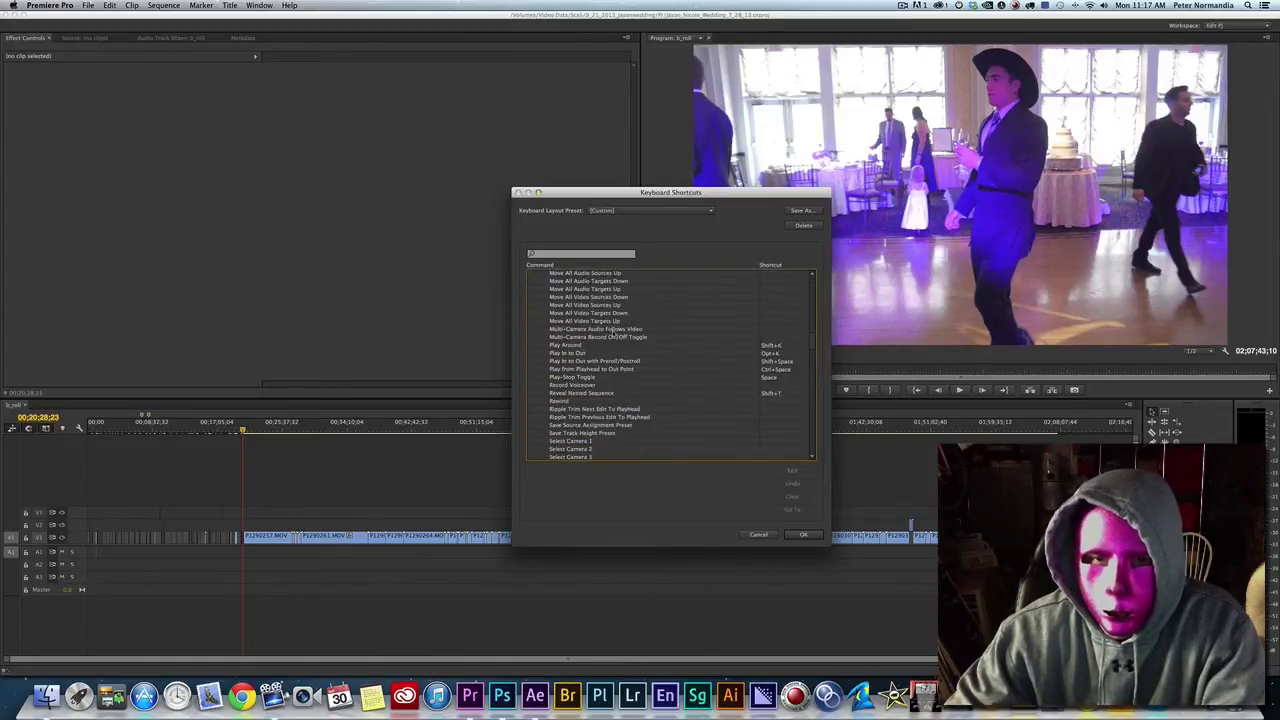
scroll(613, 334, down, 8)
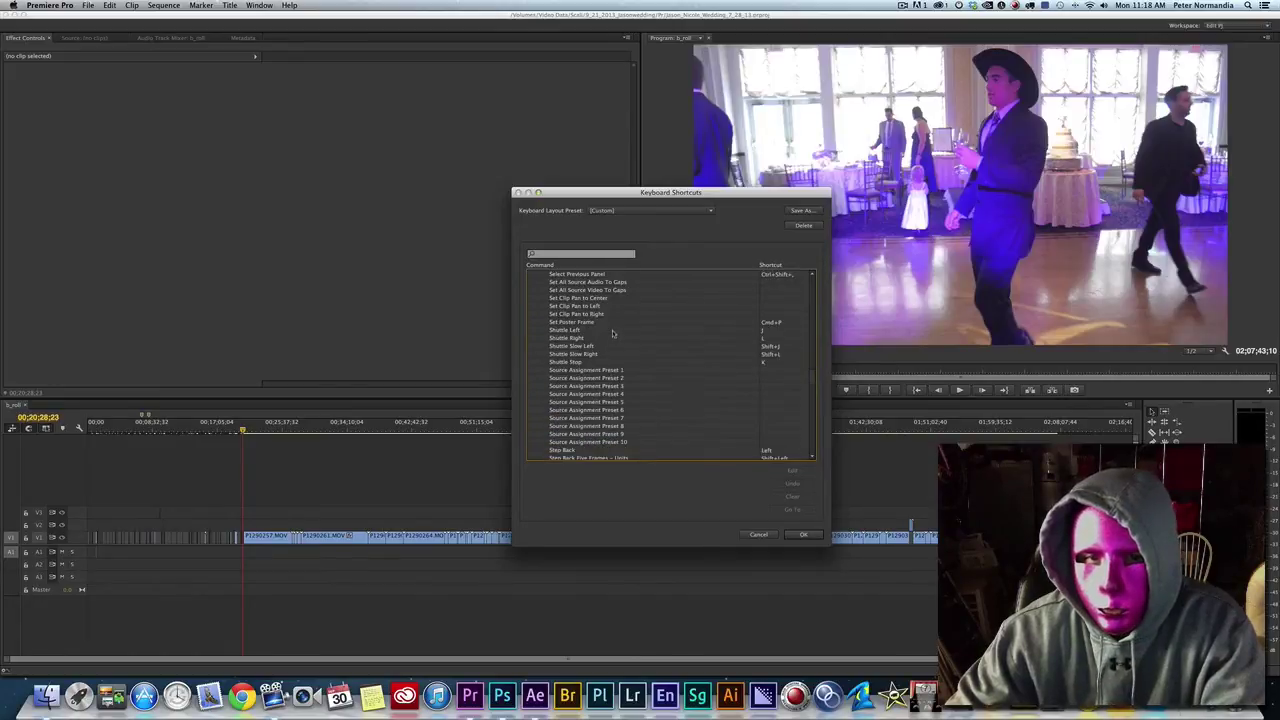
scroll(613, 334, down, 6)
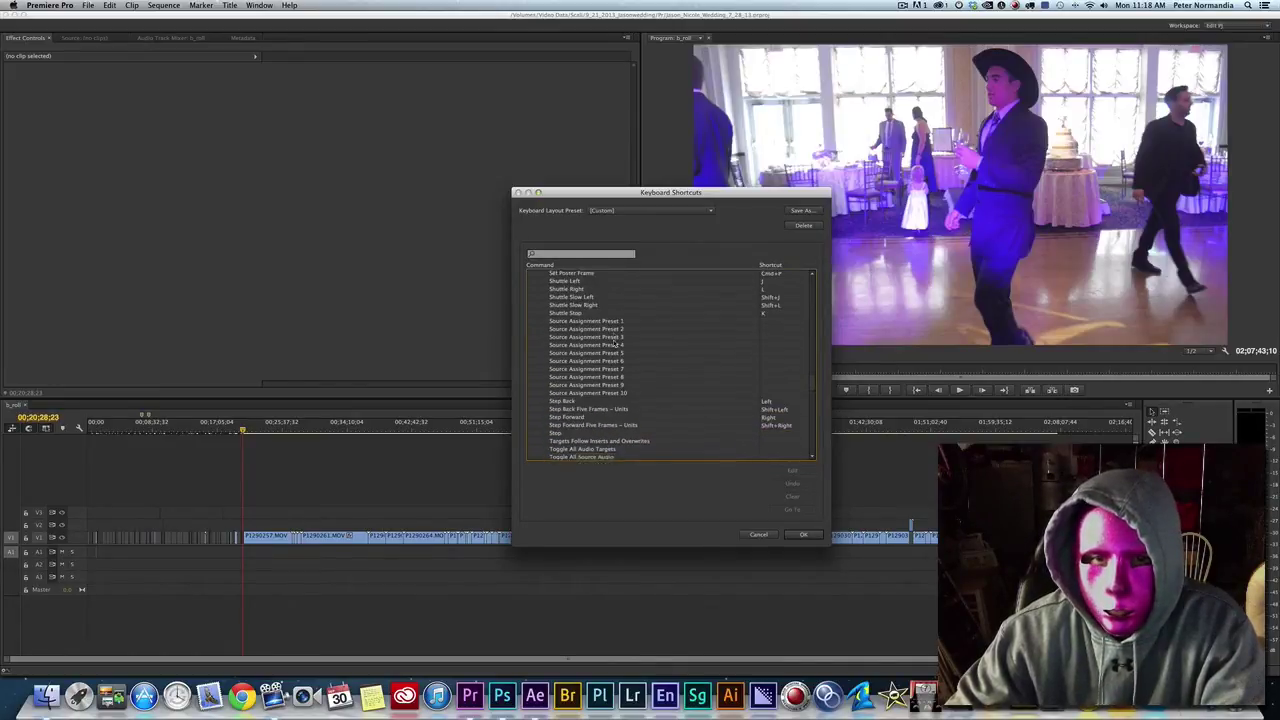
scroll(613, 343, down, 5)
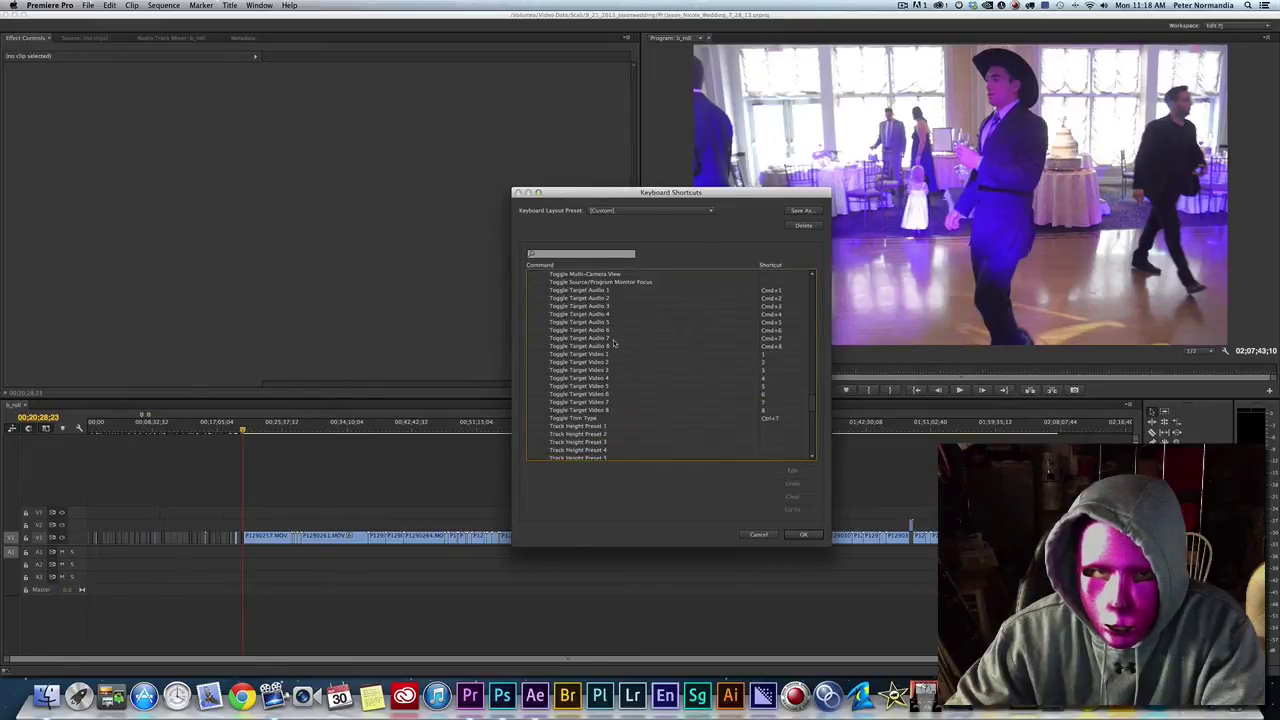
scroll(613, 343, down, 5)
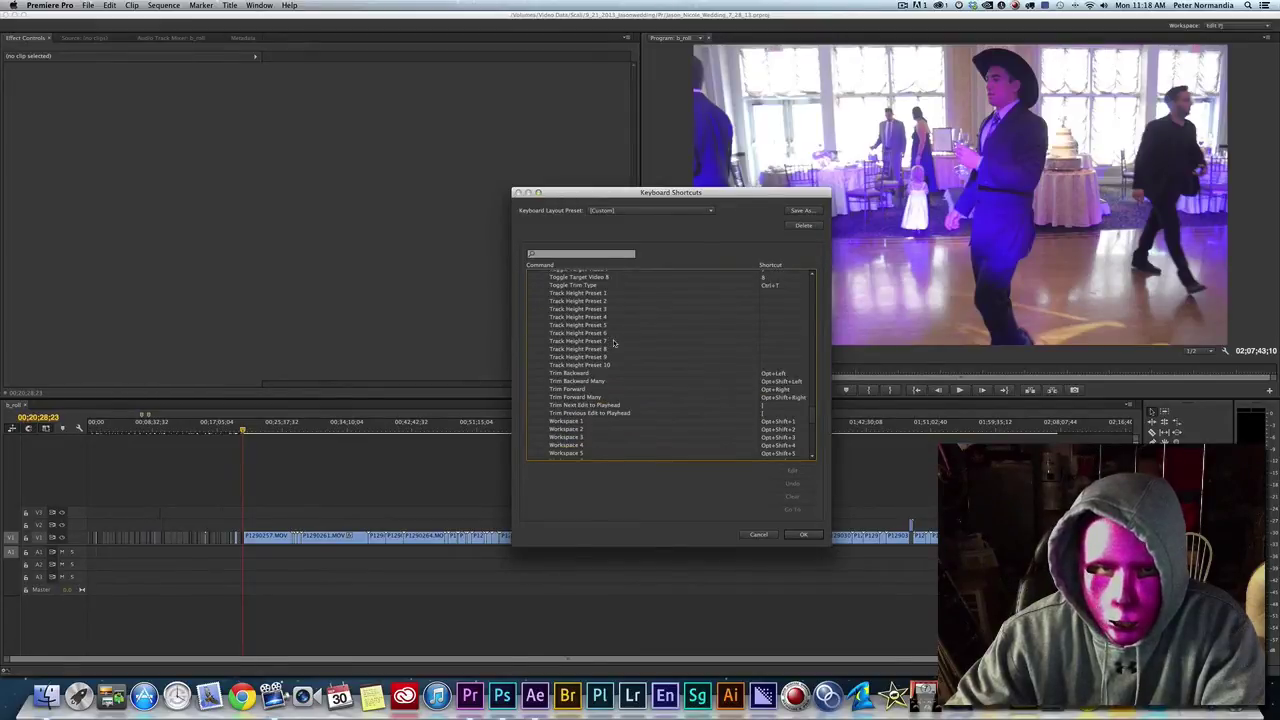
scroll(614, 344, down, 3)
click(592, 371)
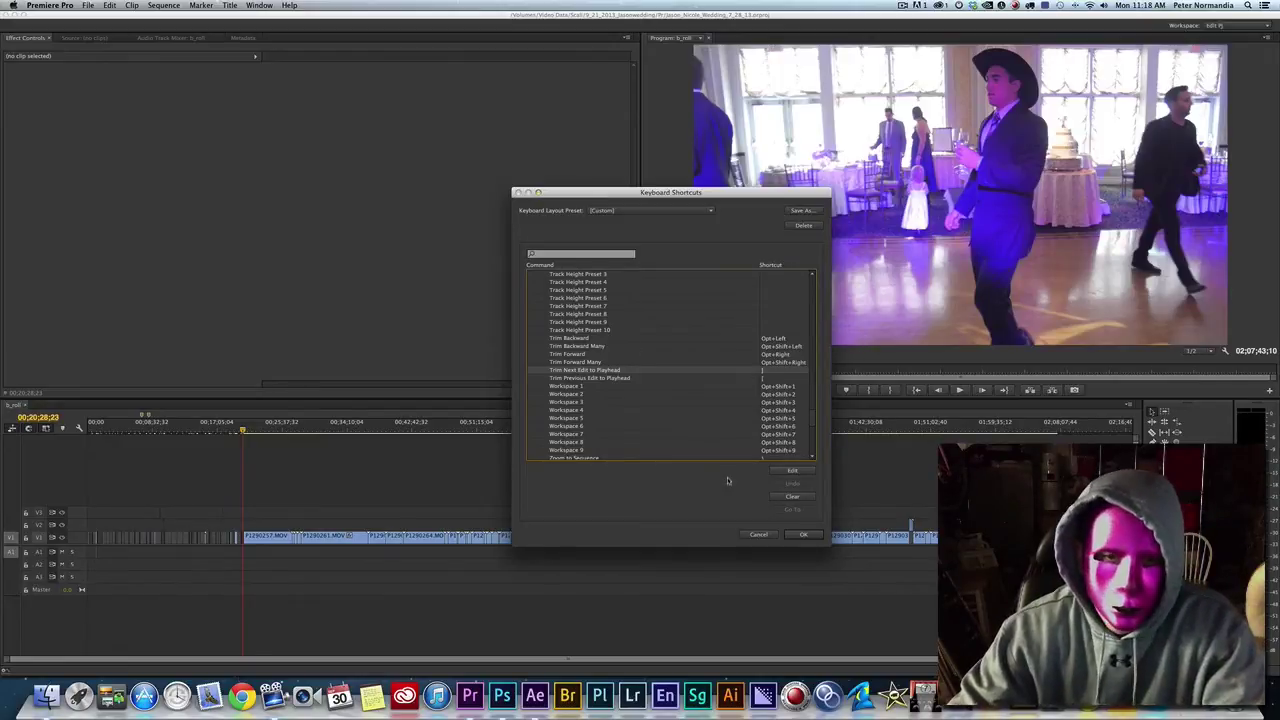
click(758, 534)
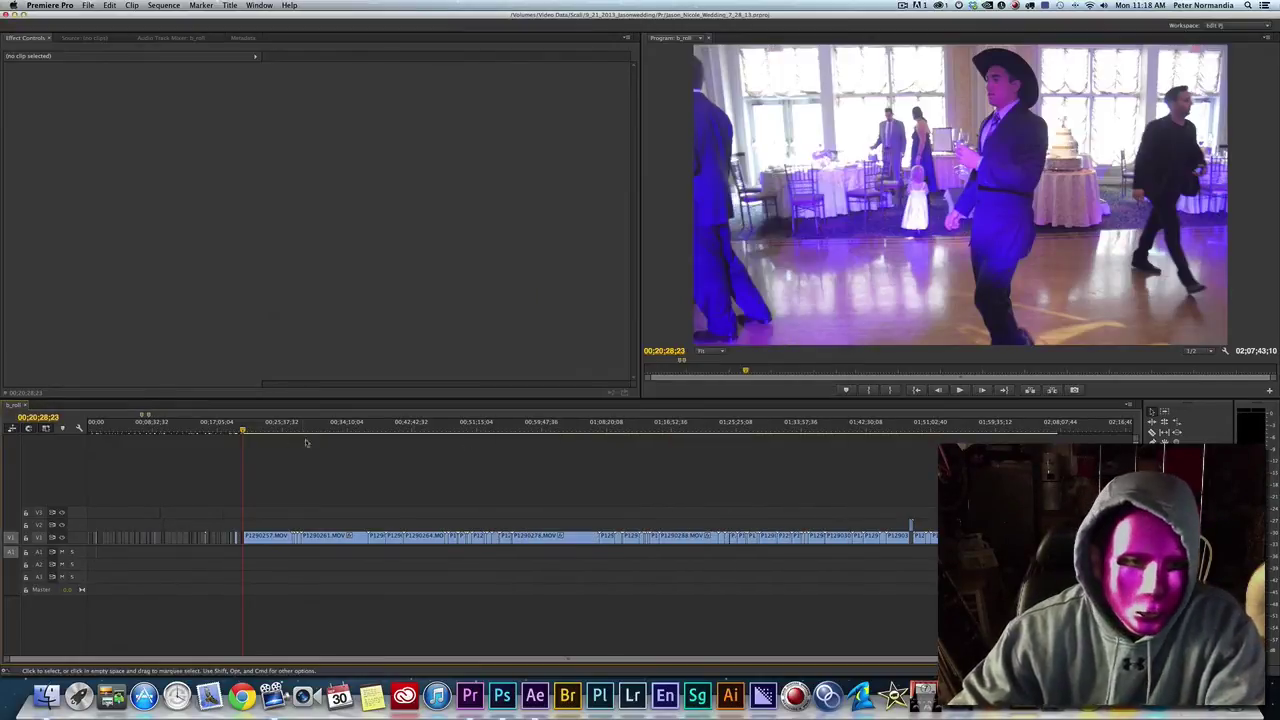
- Start rendering the effects in the work area of the b_roll sequence and cancel the render
key(equal)
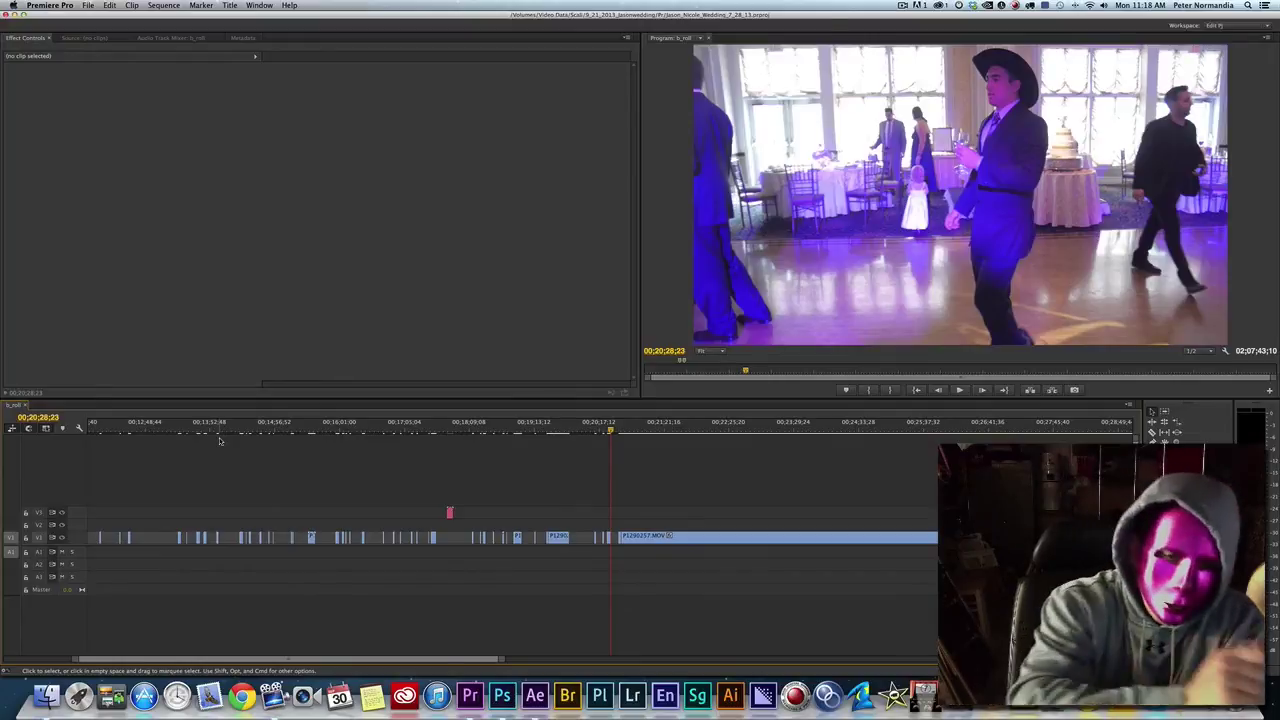
key(Return)
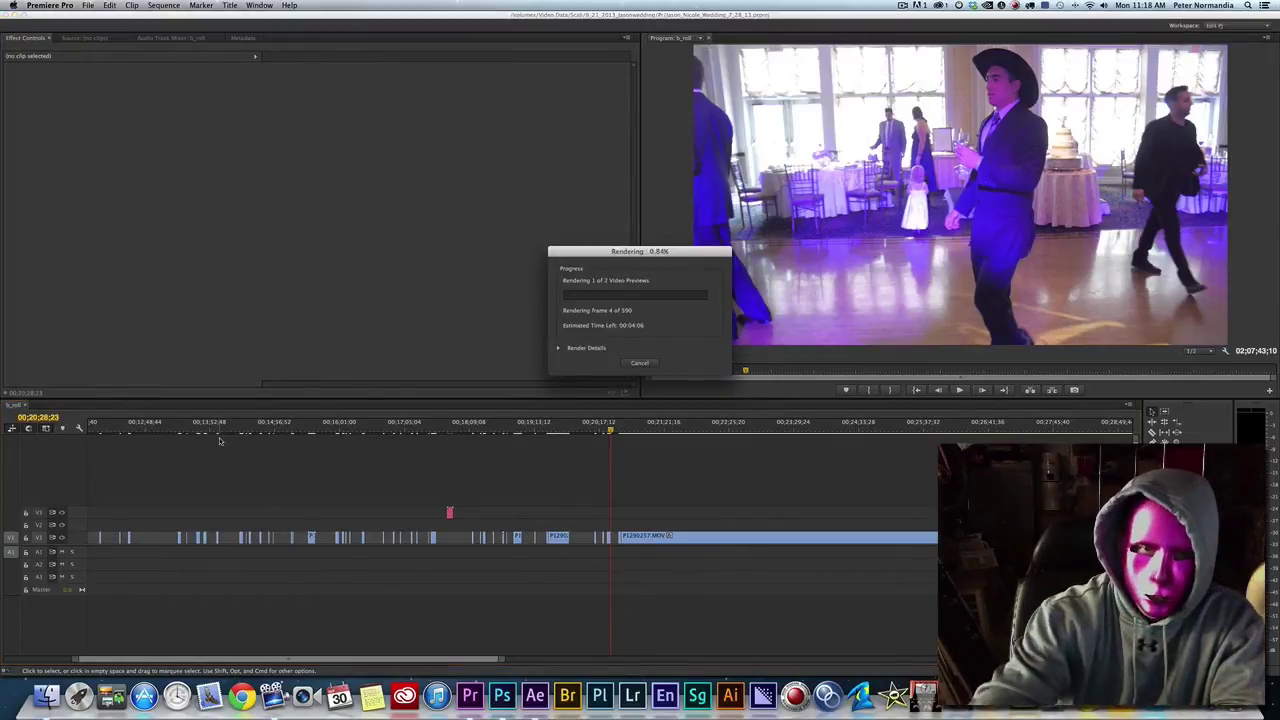
click(639, 362)
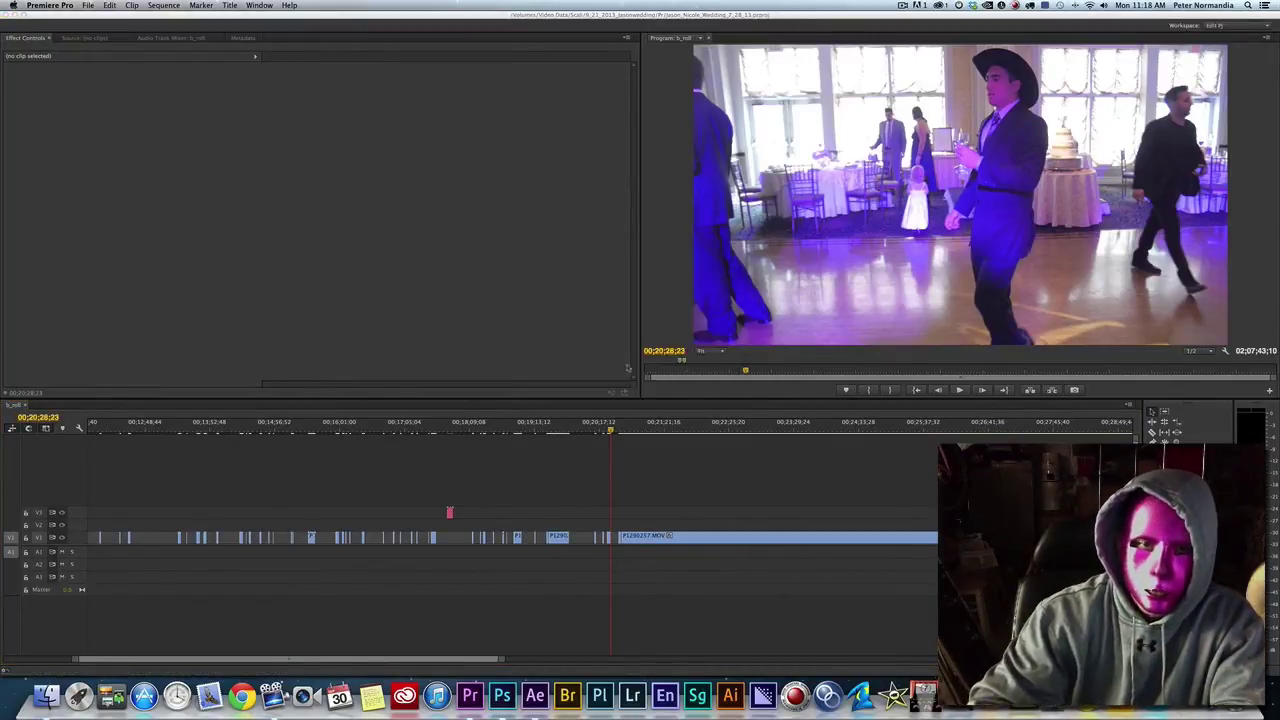
- Scrub through the b_roll sequence and place the playhead at 00;21;56;44 within the clip P1290257.MOV
key(backslash)
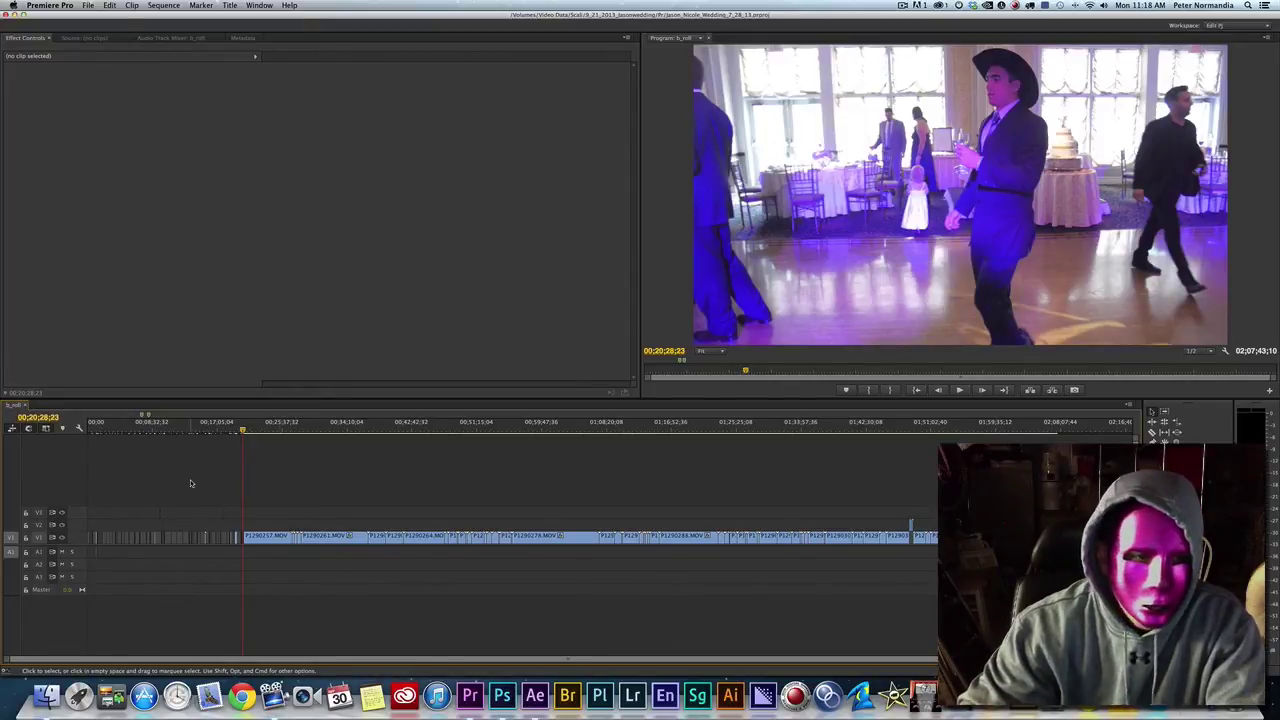
key(backslash)
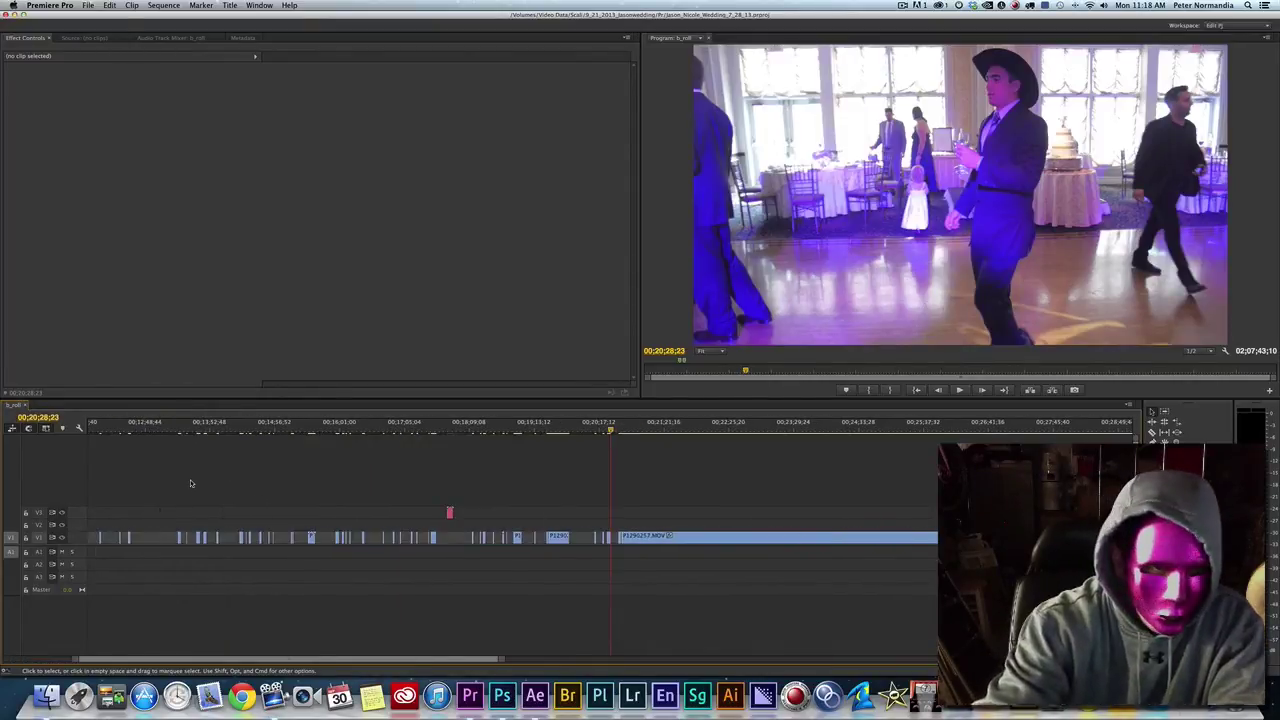
click(181, 423)
drag(181, 423, 247, 424)
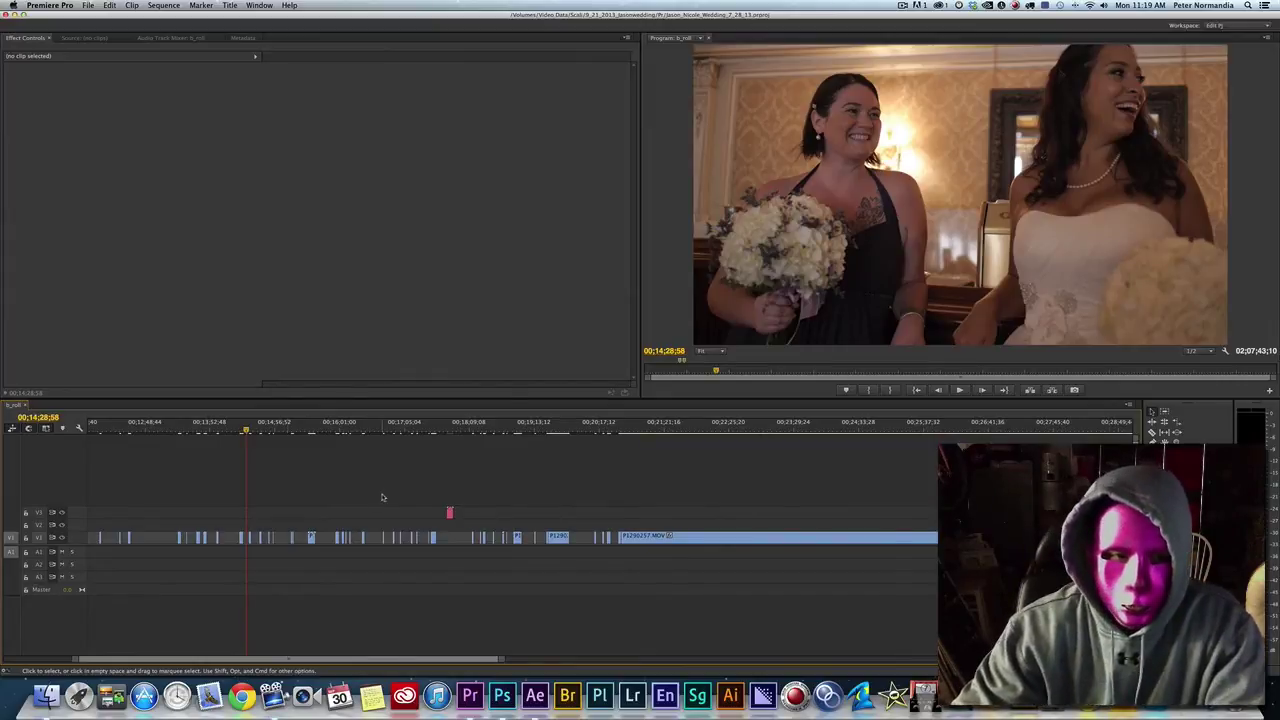
scroll(503, 437, right, 4)
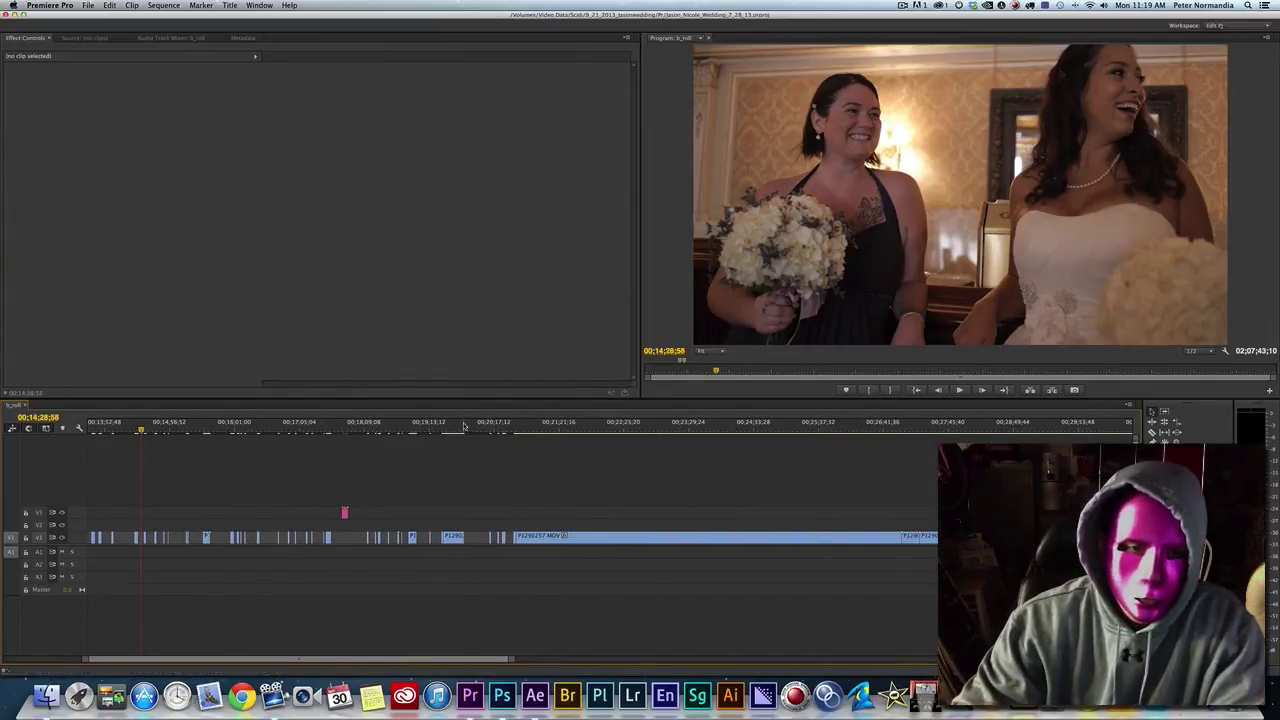
drag(463, 427, 595, 443)
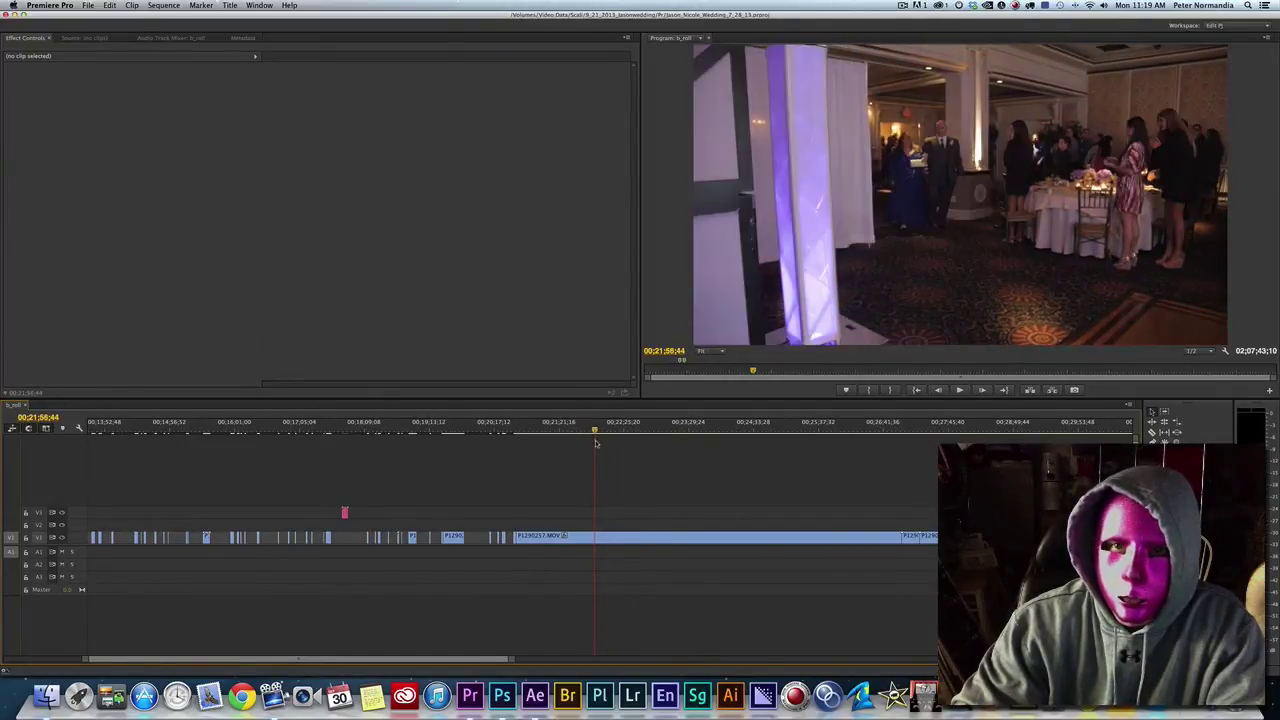
- Split the clip P1290257.MOV on track V1 at the playhead with the Razor tool
click(585, 537)
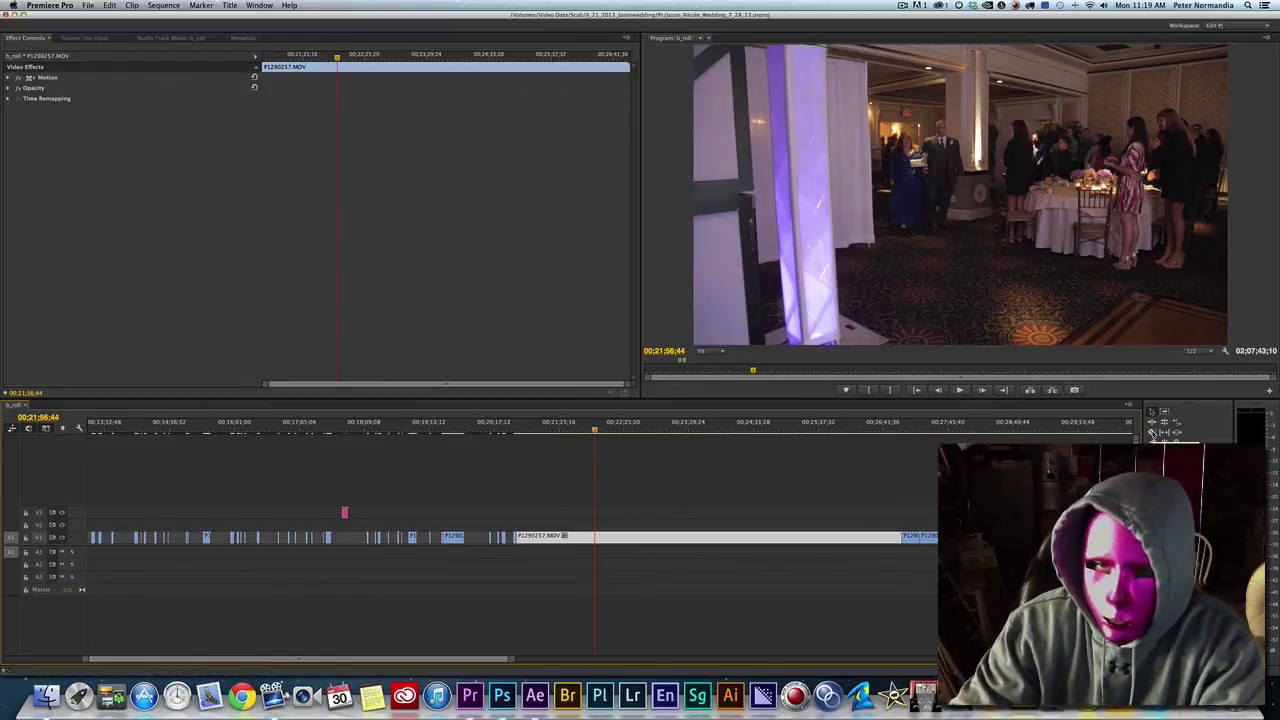
key(c)
click(596, 537)
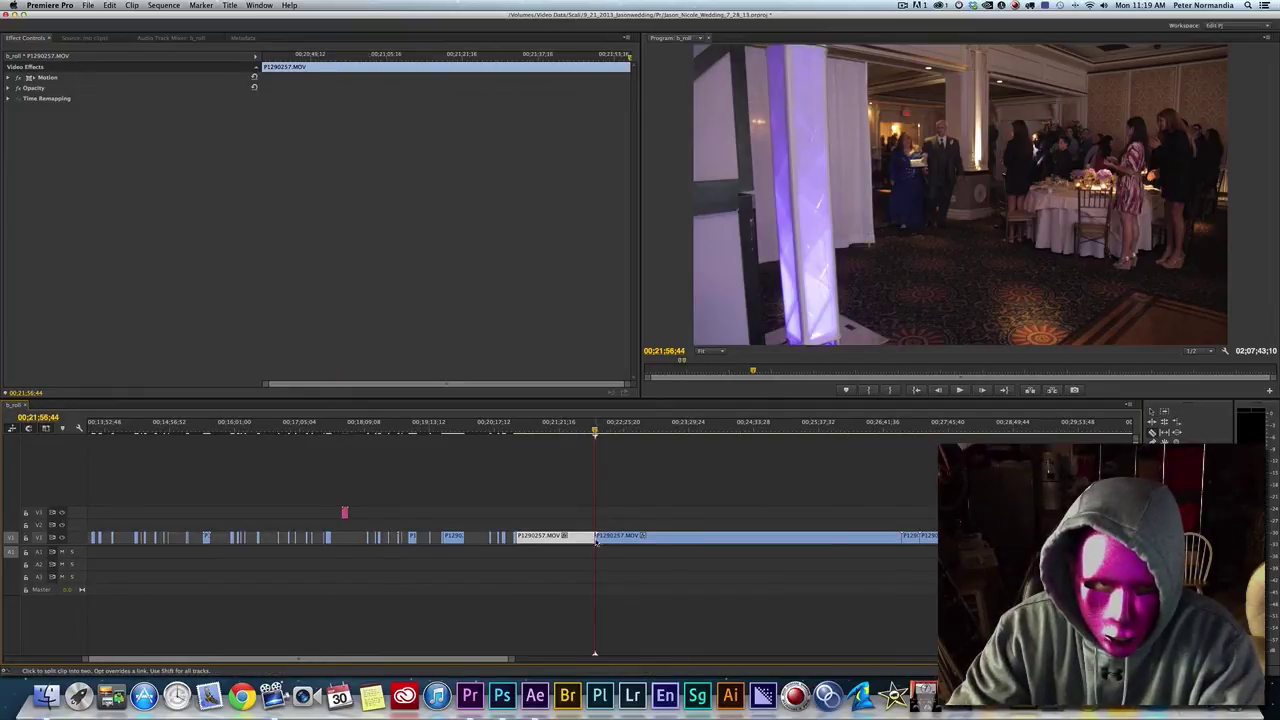
- Place the playhead at 00;22;01;44 and split the second part of P1290257.MOV there with the Razor tool
click(609, 432)
drag(609, 432, 600, 435)
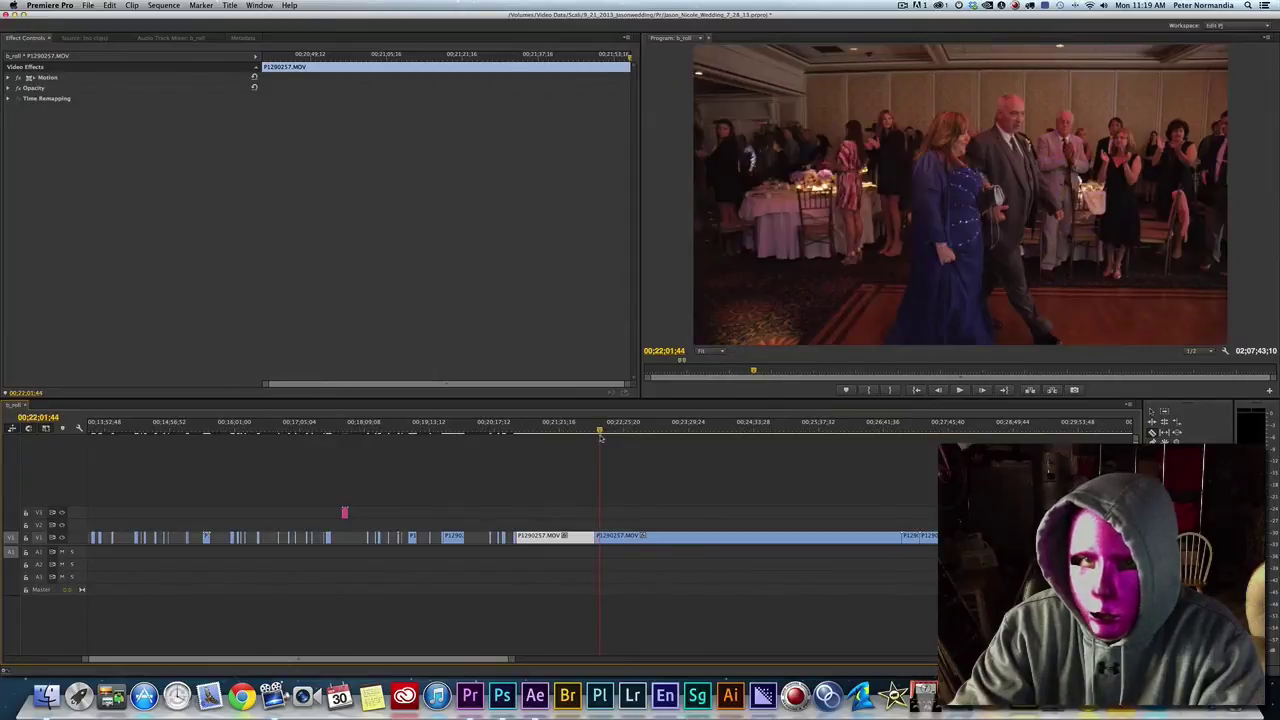
click(602, 537)
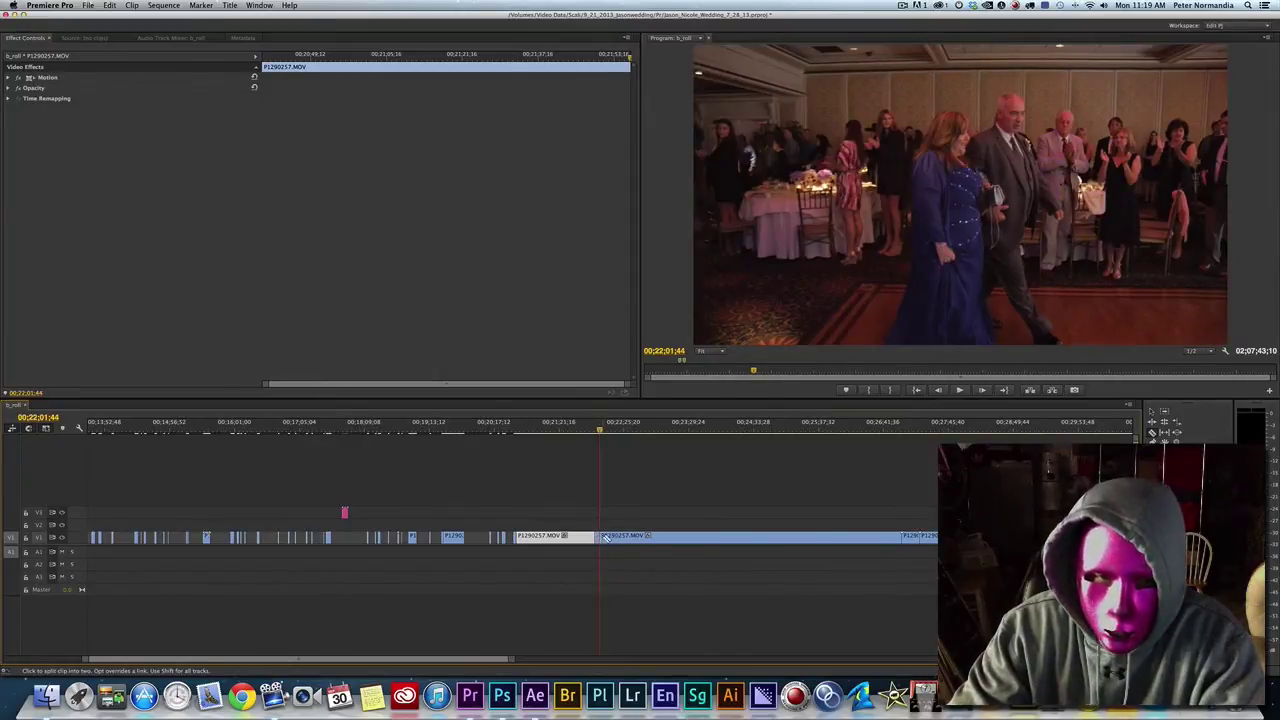
- Delete the part of P1290257.MOV before the cuts and split the remaining clip at 00;22;17;31
key(v)
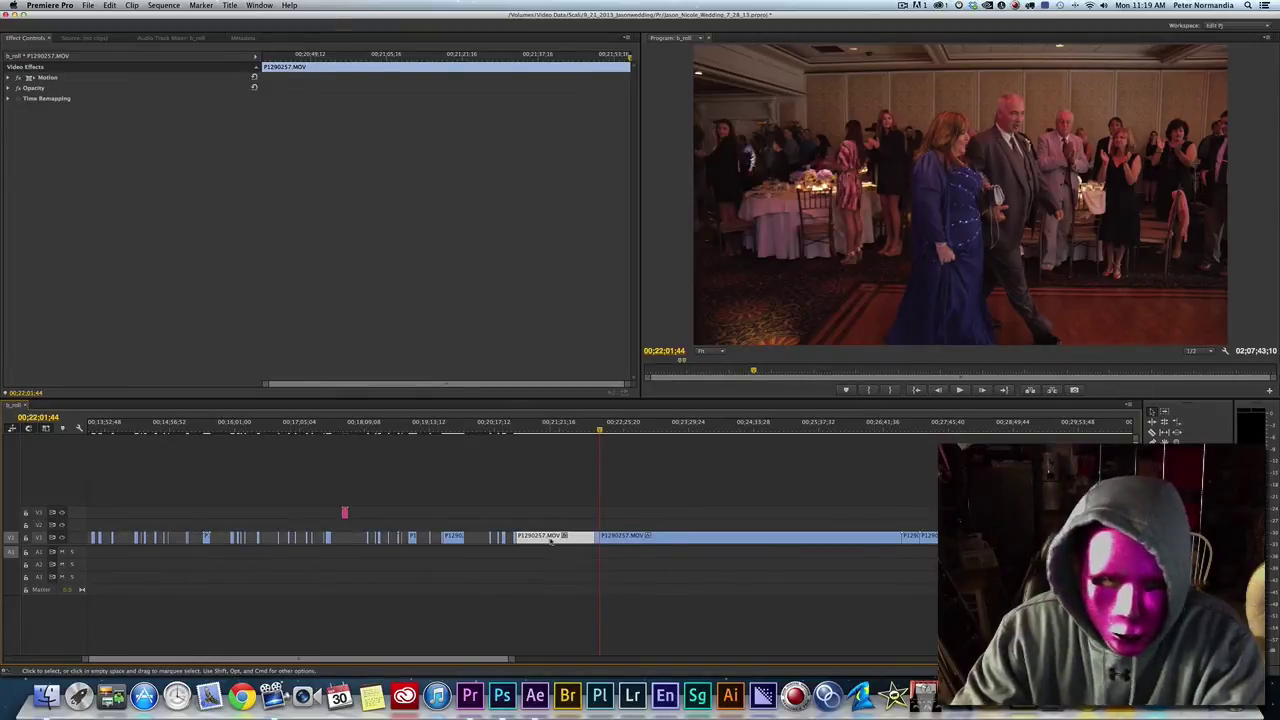
key(Delete)
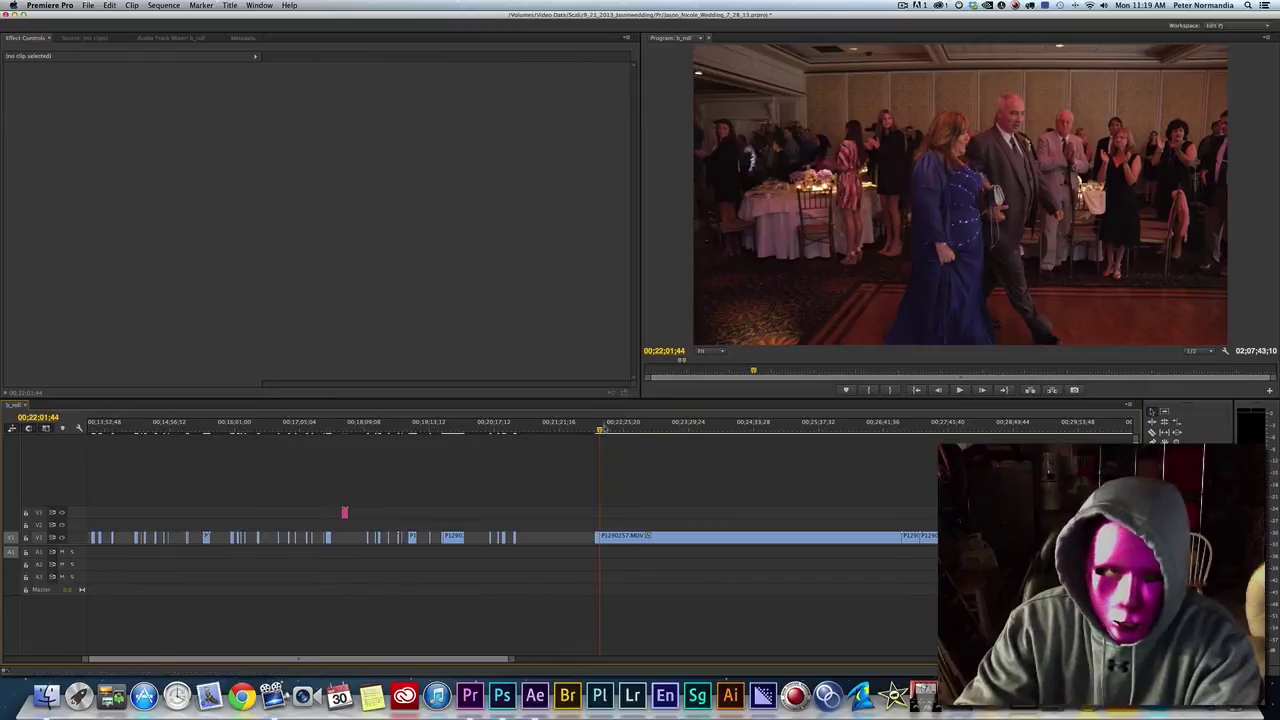
drag(600, 430, 617, 430)
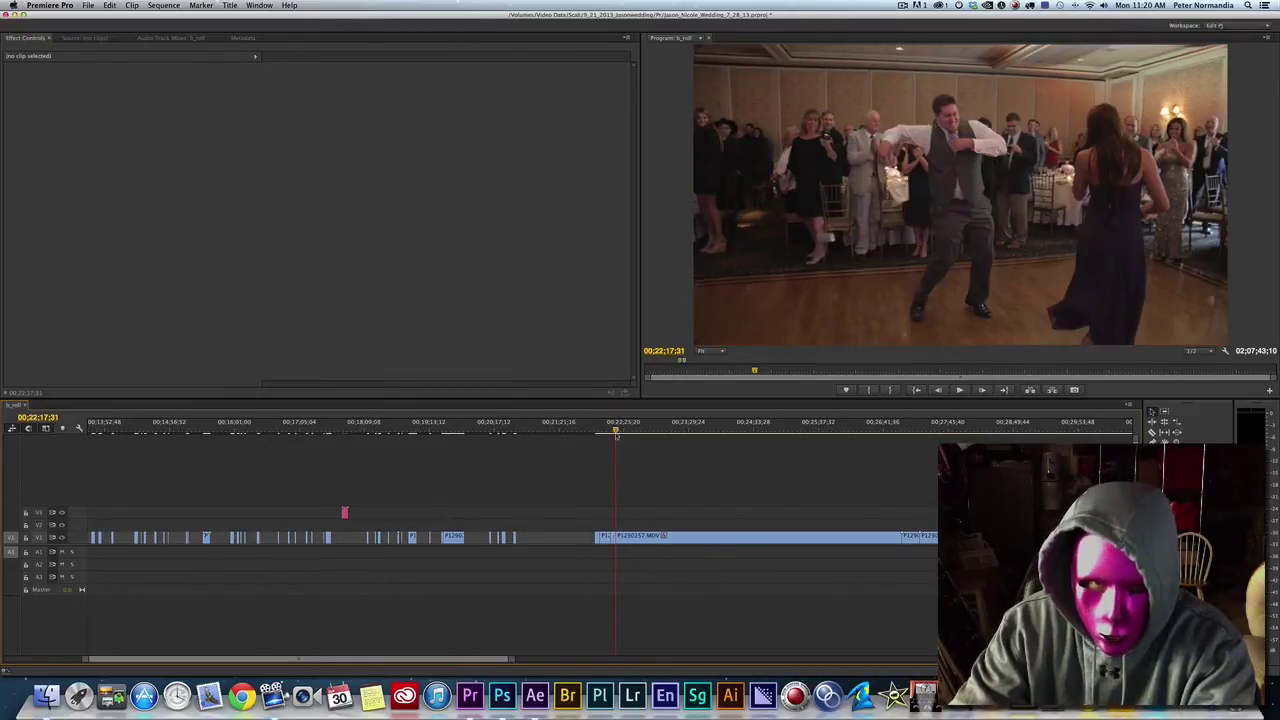
- Delete the short segment of P1290257.MOV between 00;22;01;44 and 00;22;17;31, and undo that deletion
click(605, 537)
key(Delete)
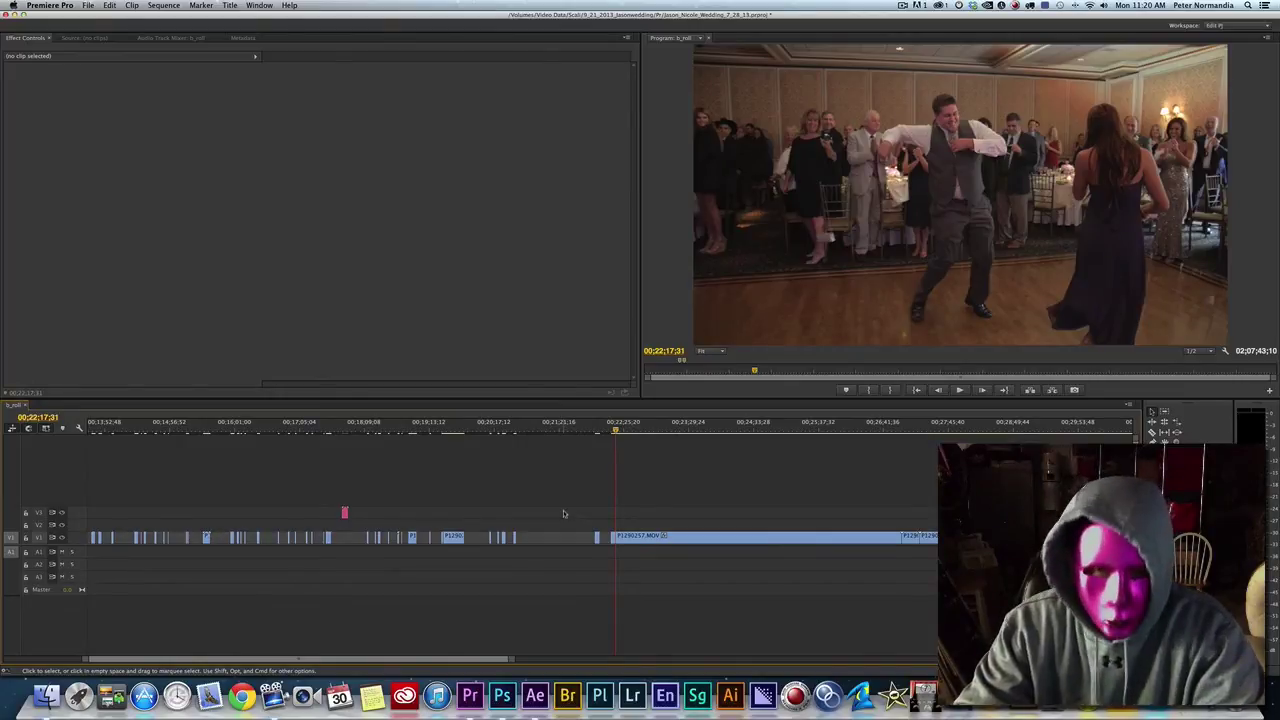
key(super+z)
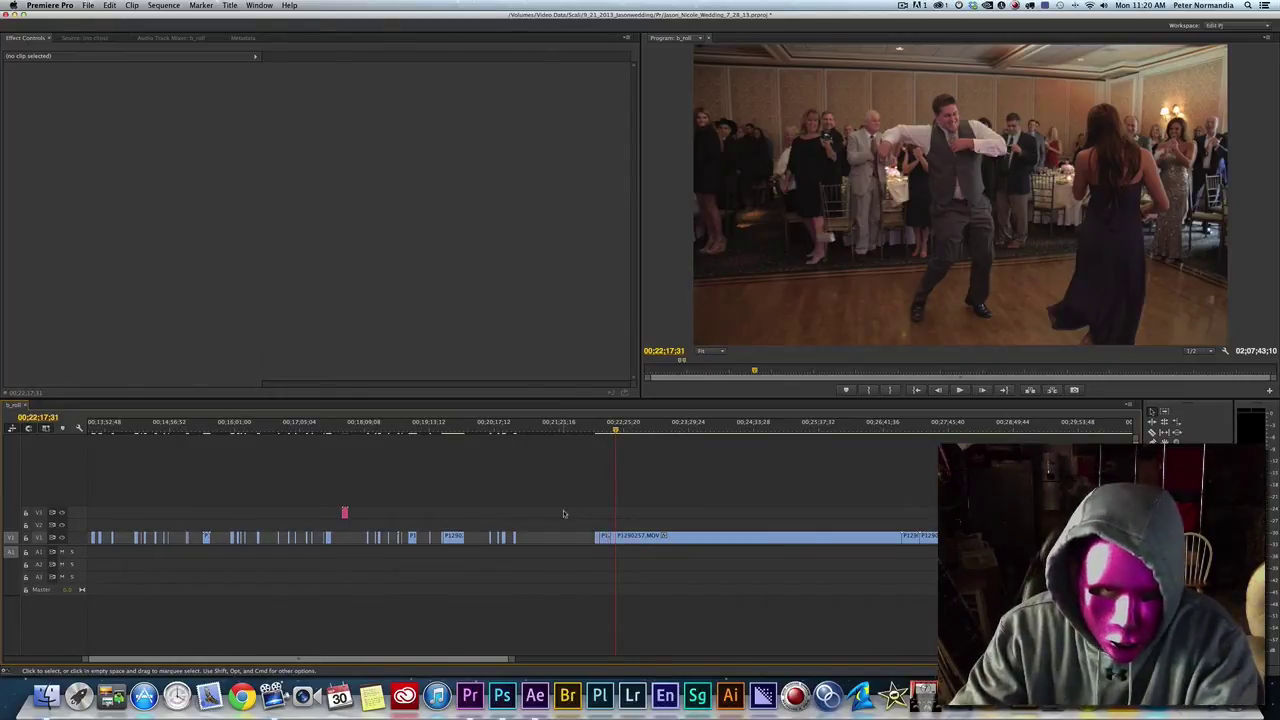
- Return the playhead to 00;21;56;44 and restore P1290257.MOV on track V1 to its full uncut length
click(611, 431)
drag(612, 432, 595, 431)
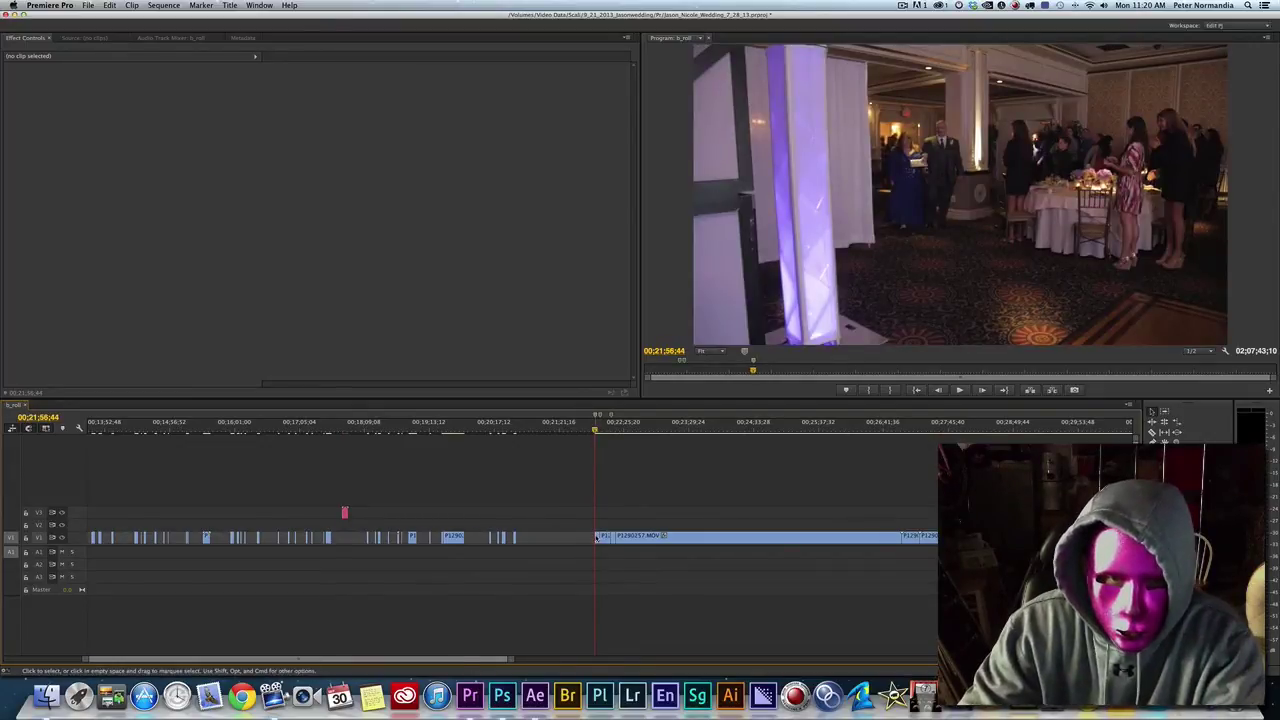
drag(597, 537, 516, 537)
mouse_move(595, 430)
mouse_down()
mouse_move(574, 437)
mouse_move(595, 433)
mouse_up()
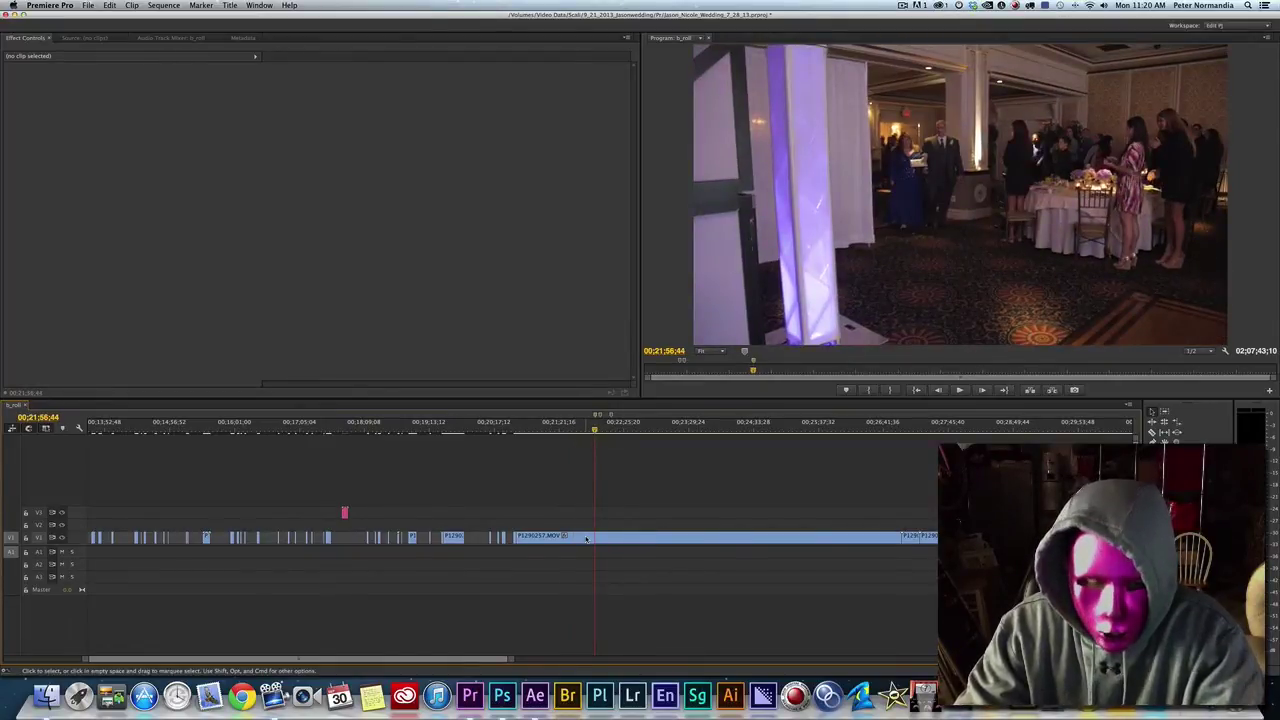
- Search the keyboard shortcuts for "trim" and check the keys assigned to Trim Next Edit and Trim Previous Edit to Playhead
key(super+alt+k)
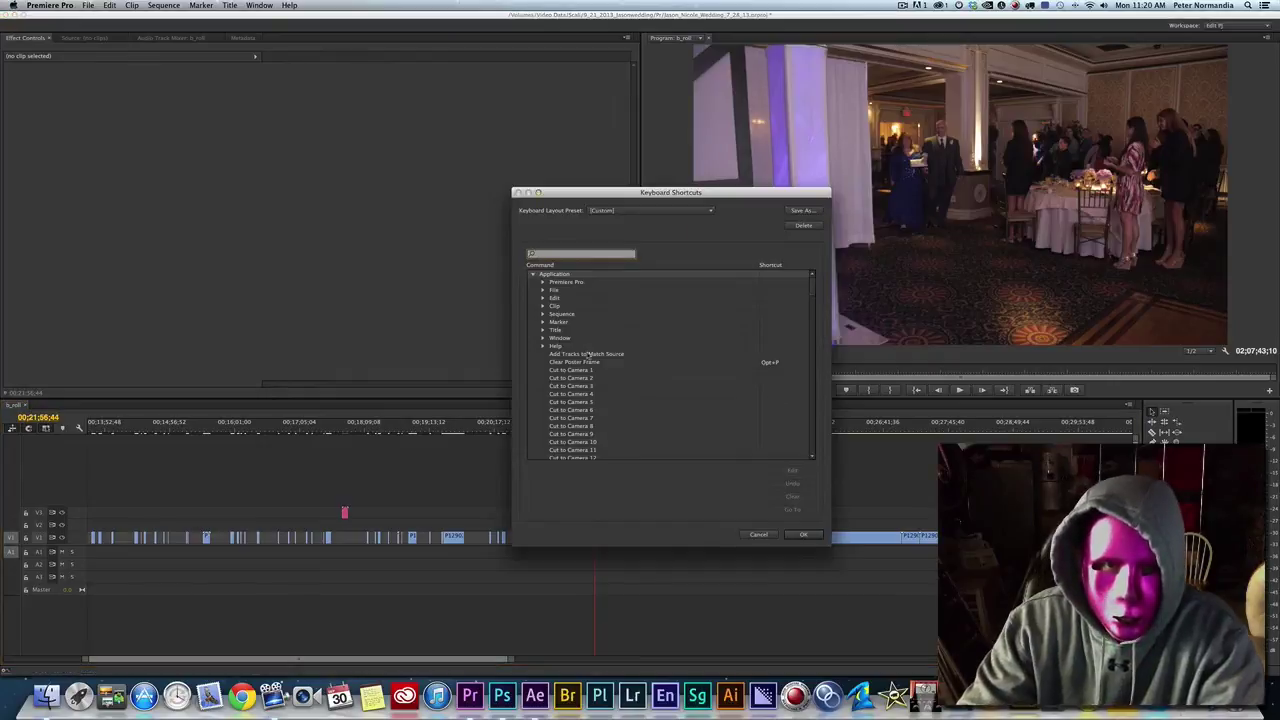
click(543, 297)
click(568, 256)
text(trim)
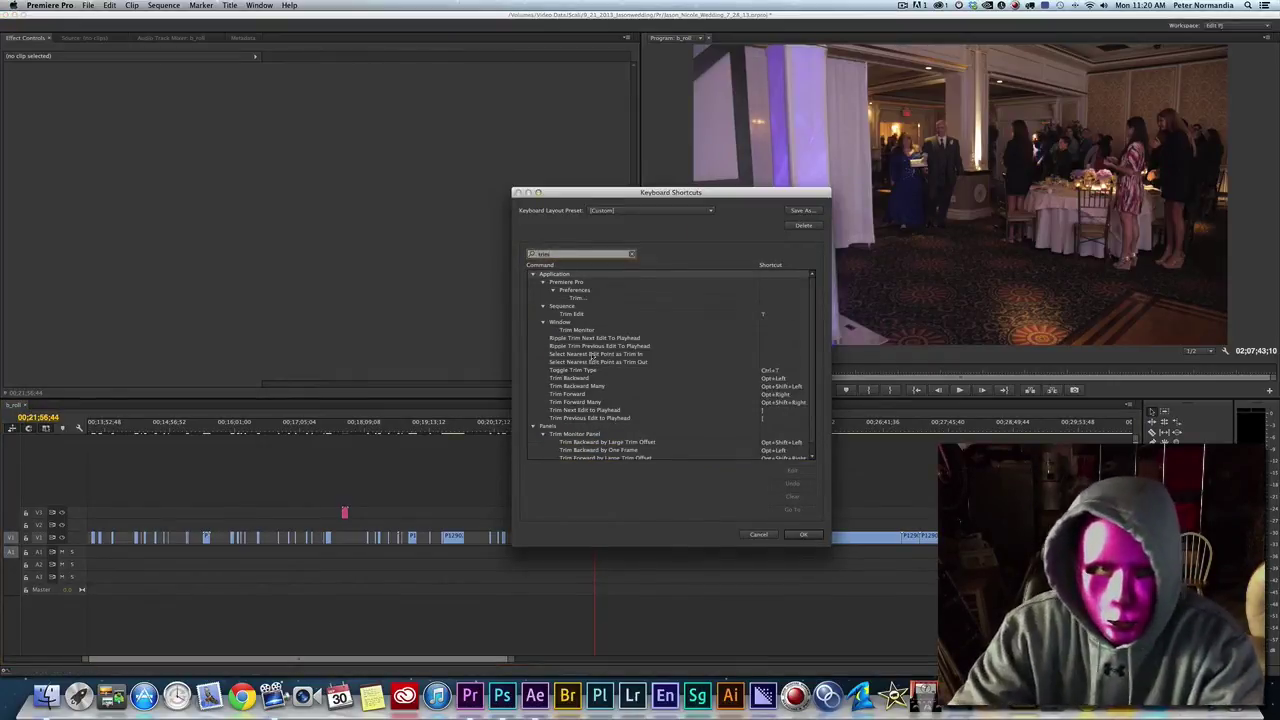
click(592, 412)
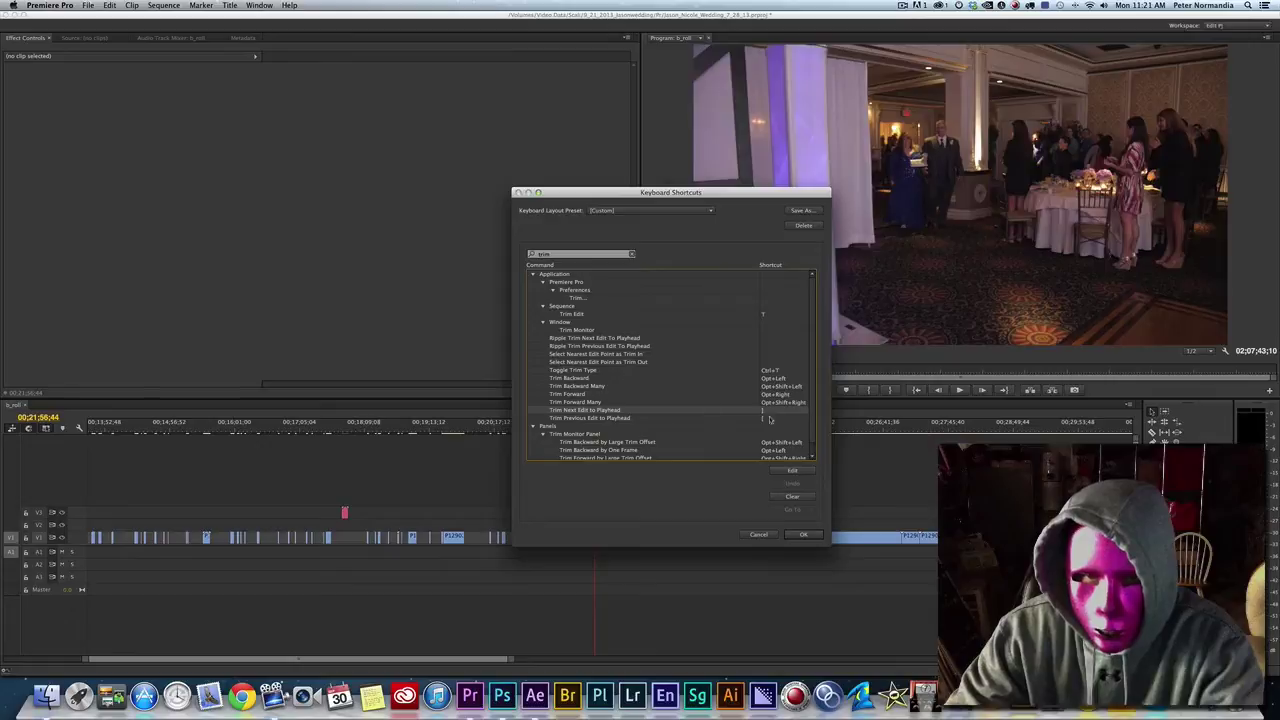
- Switch to Photoshop and hide Layer 1 of the keyboard graphic to check the bracket keys, returning to Premiere Pro
click(502, 697)
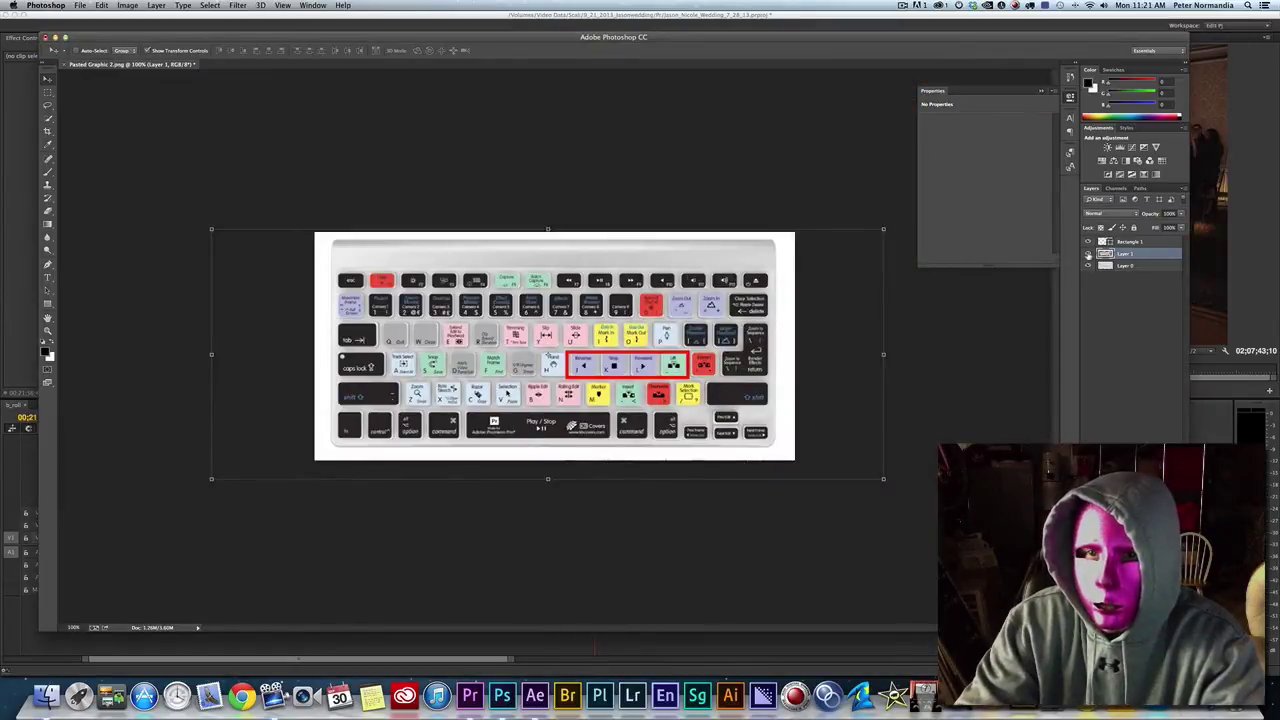
click(1088, 254)
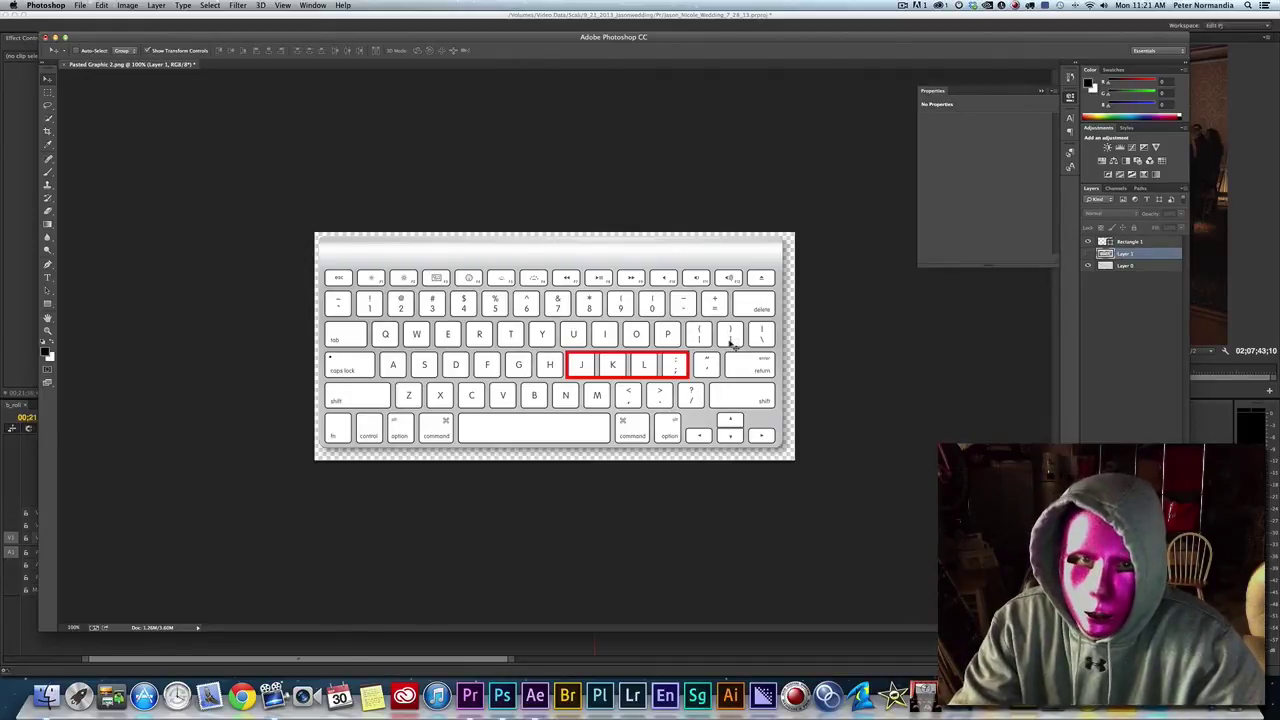
key(super+Tab)
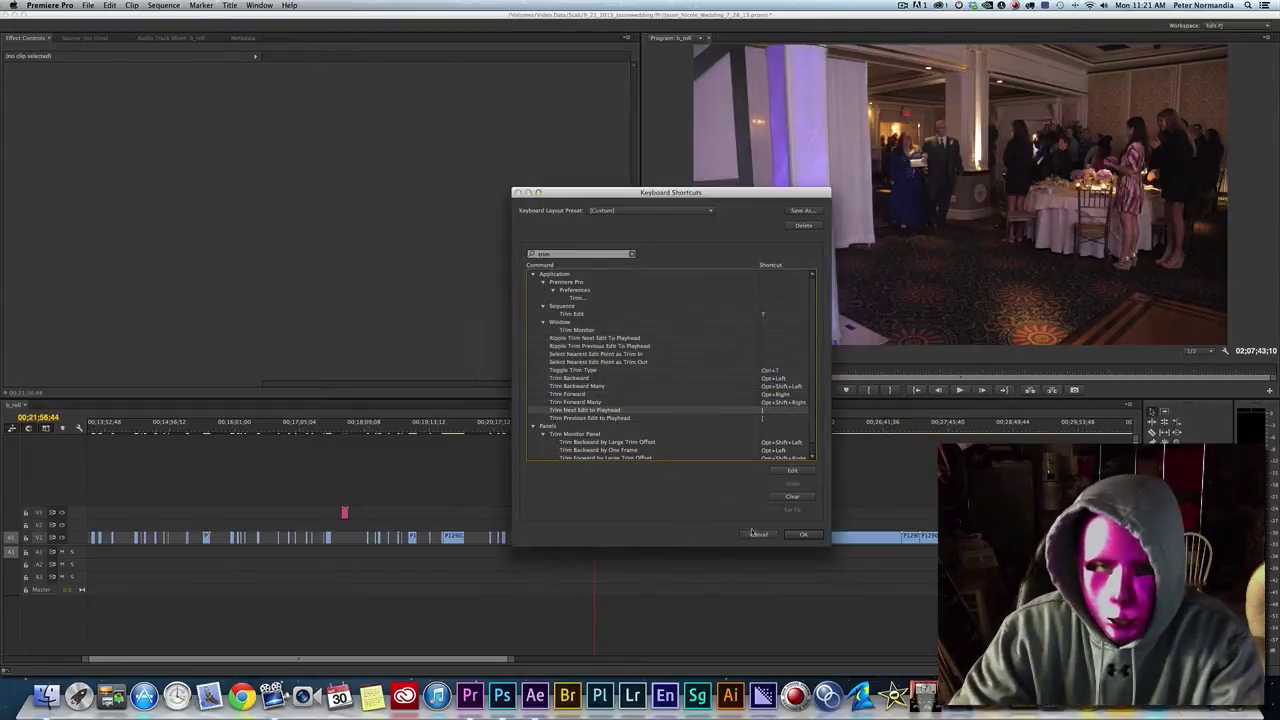
- Clear the trim search, look through the full shortcut list, and close the Keyboard Shortcuts dialog without changes
click(631, 256)
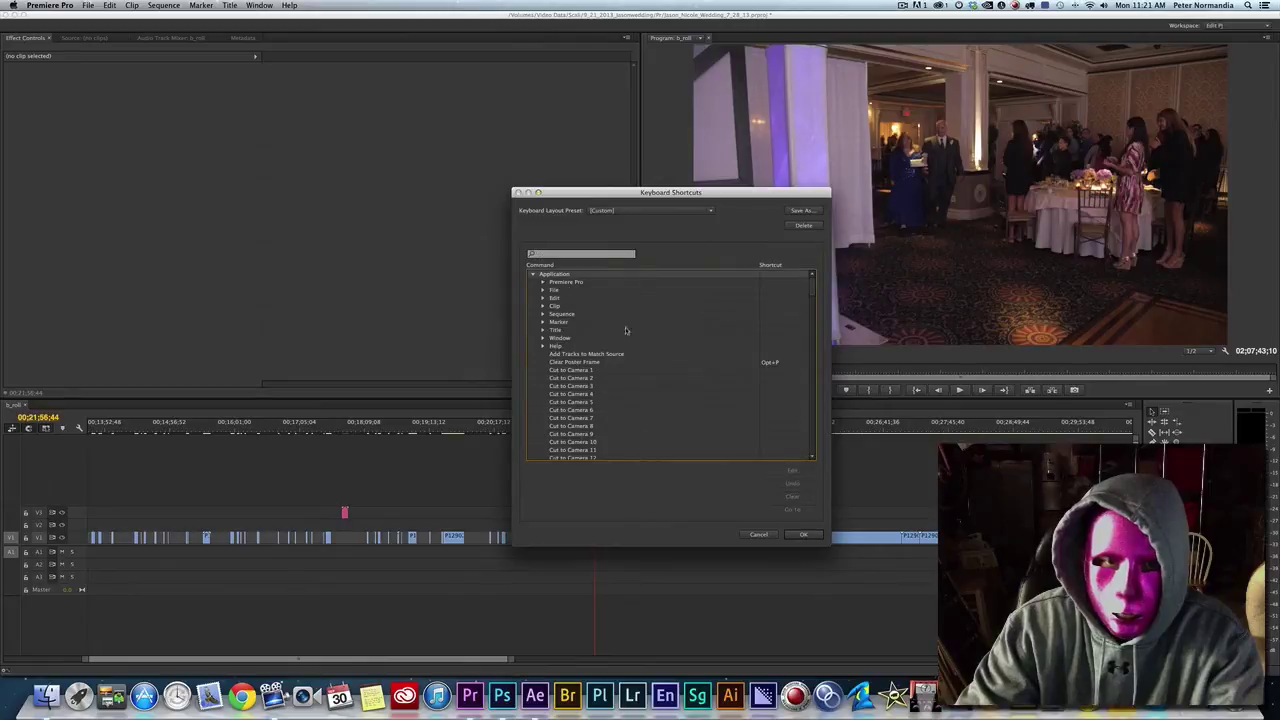
click(543, 298)
scroll(682, 446, down, 15)
scroll(684, 446, down, 5)
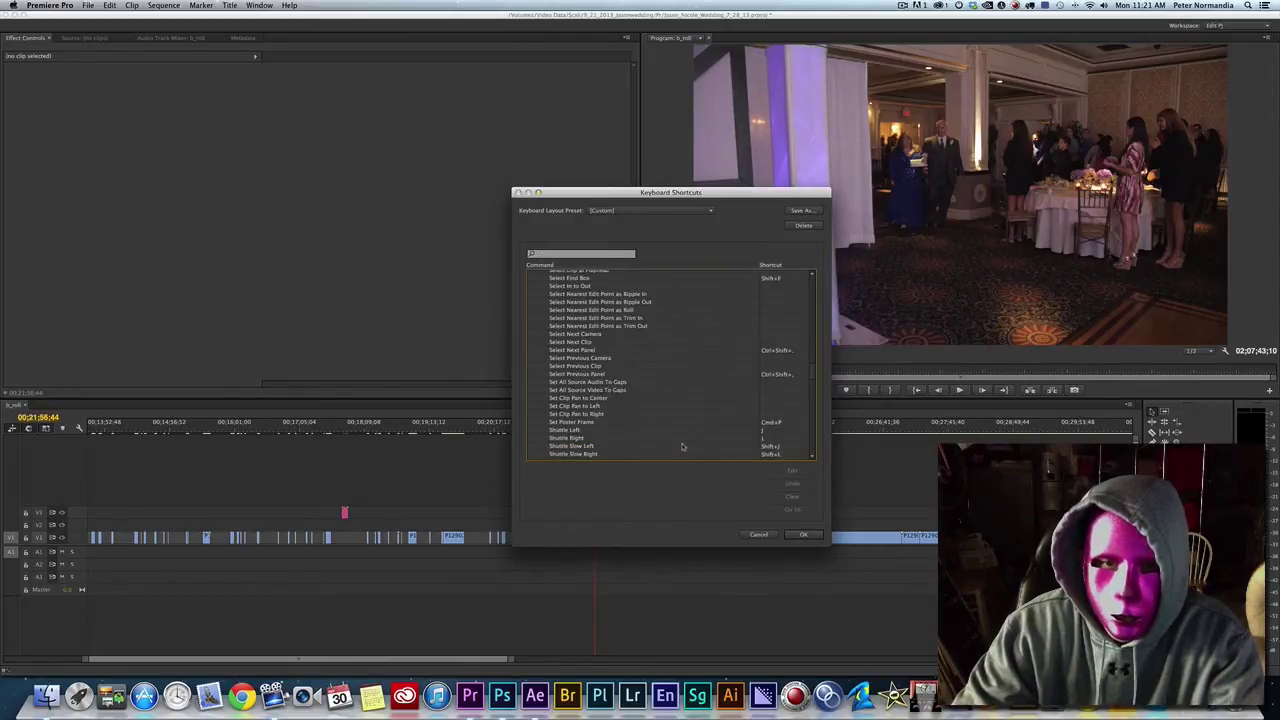
click(743, 535)
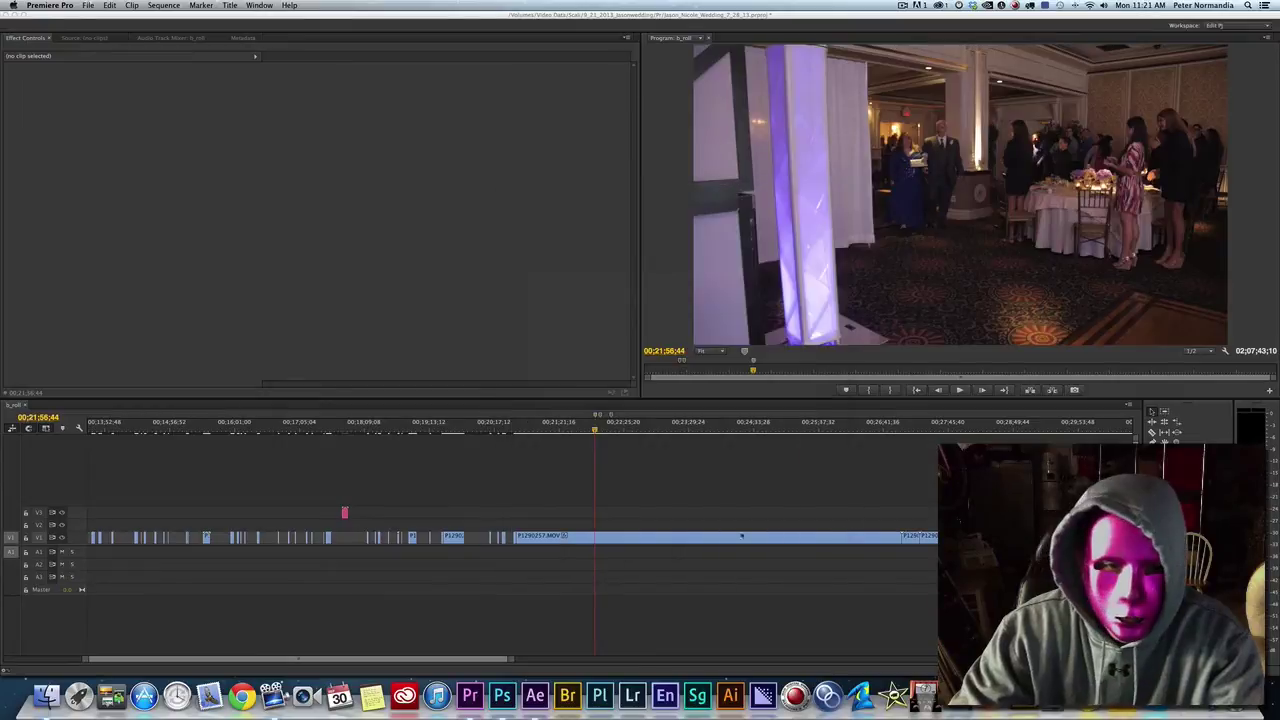
- Trim the start of P1290257.MOV to the playhead at 00;21;56;15 and undo the trim
click(594, 422)
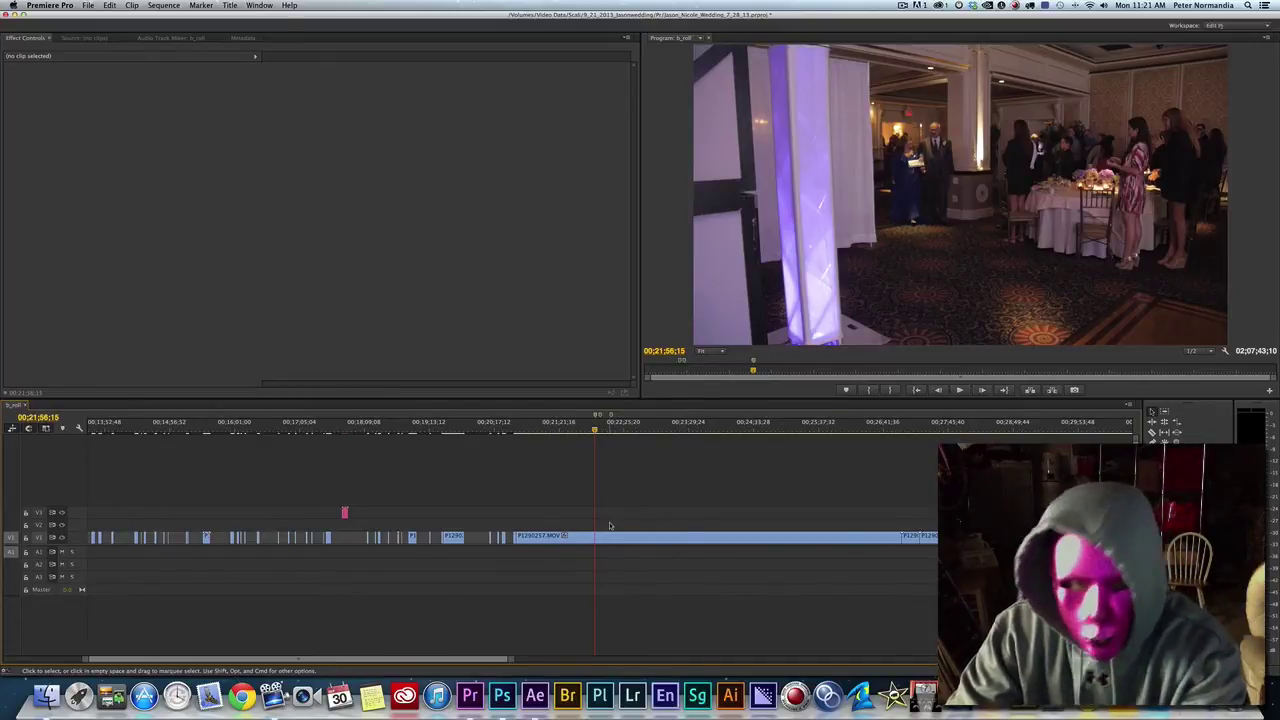
key(alt+q)
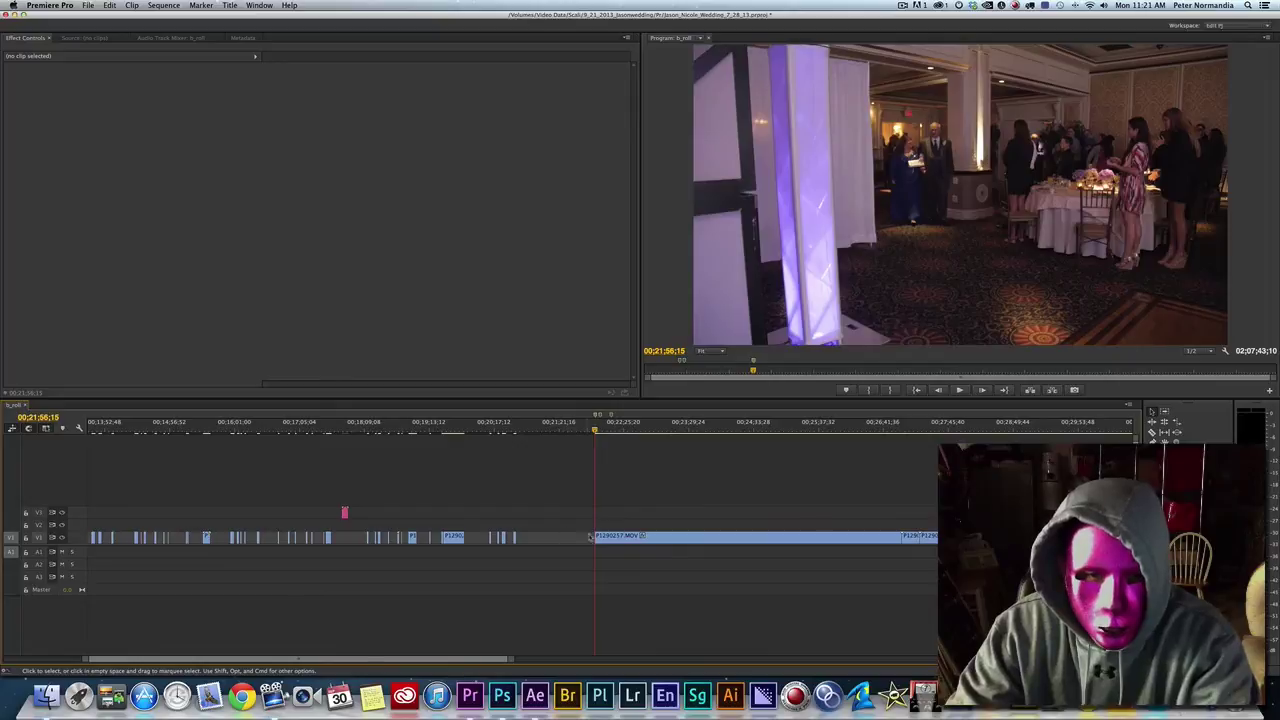
key(=)
key(=)
key(=)
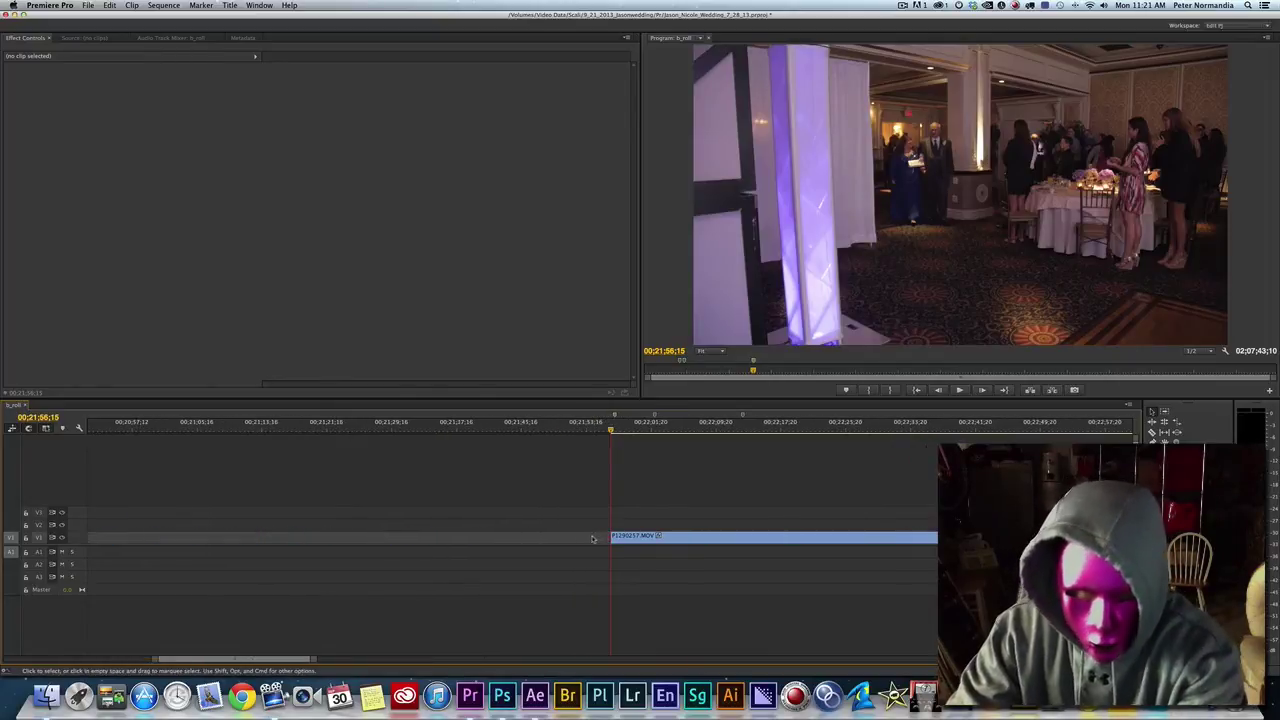
click(592, 539)
key(Delete)
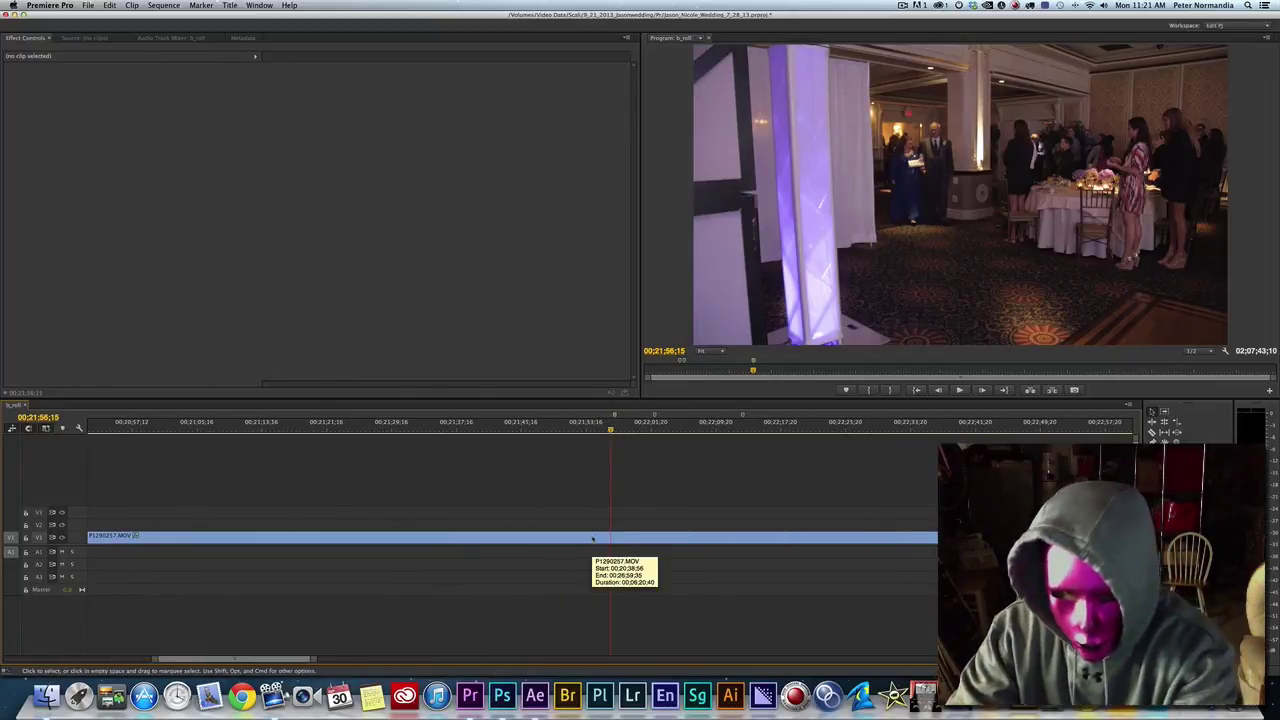
- Place the playhead at 00;21;56;48 and trim the start of P1290257.MOV to it
click(615, 430)
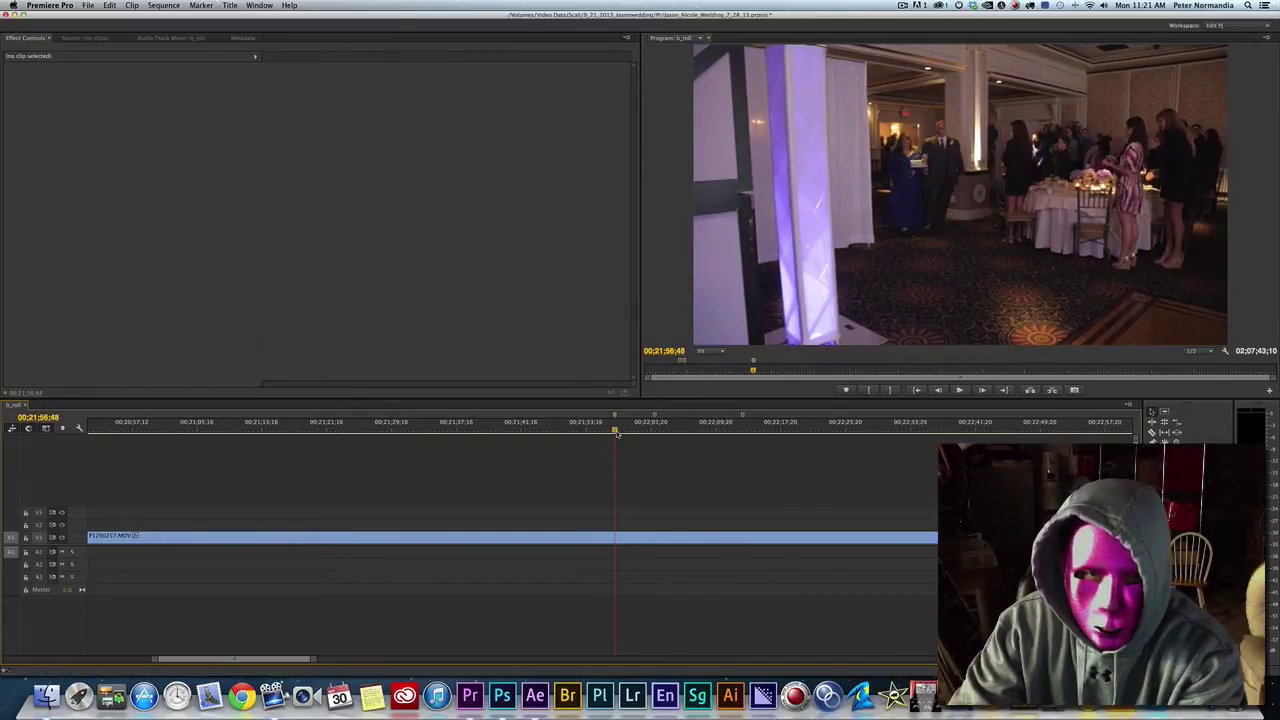
key(shift+q)
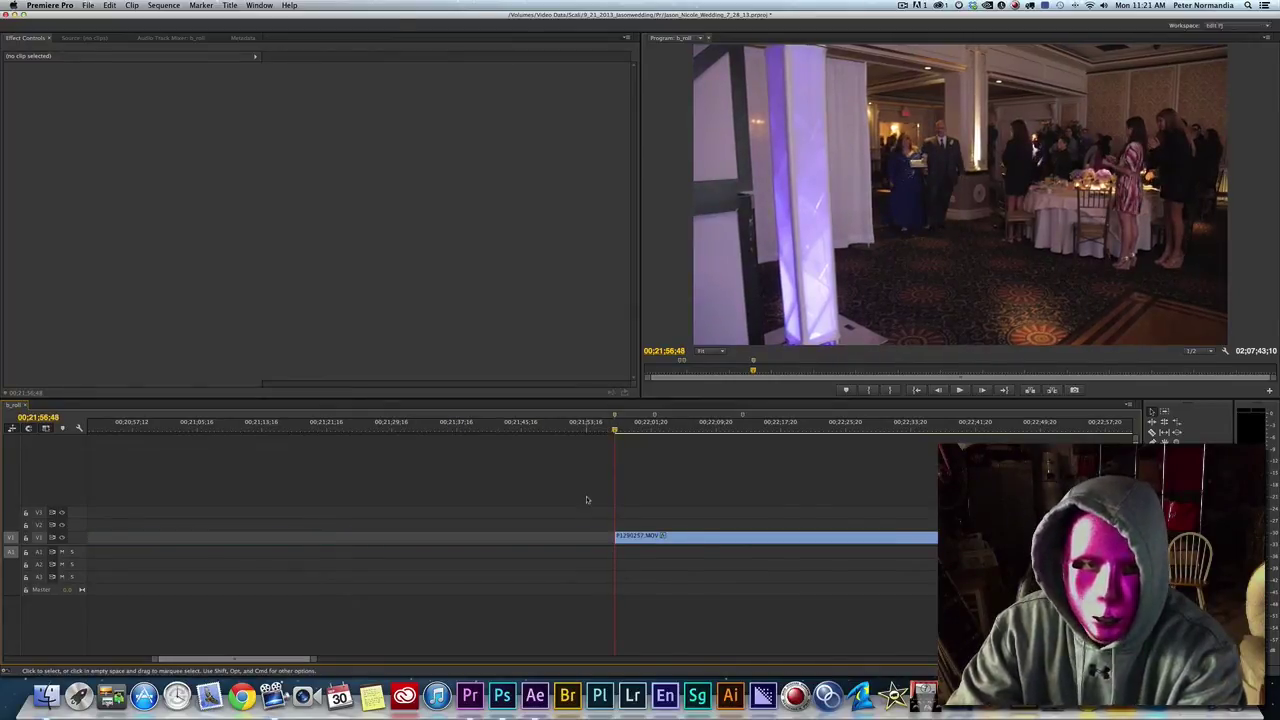
scroll(609, 451, up, 2)
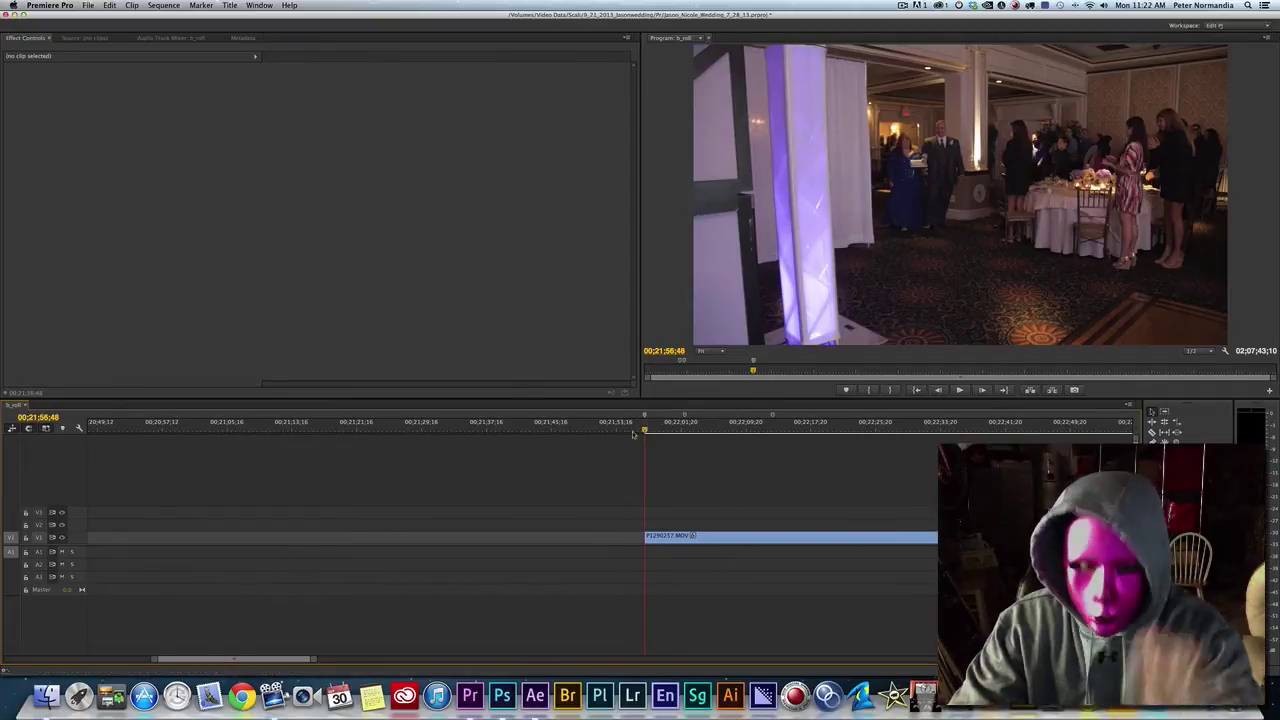
scroll(632, 433, down, 5)
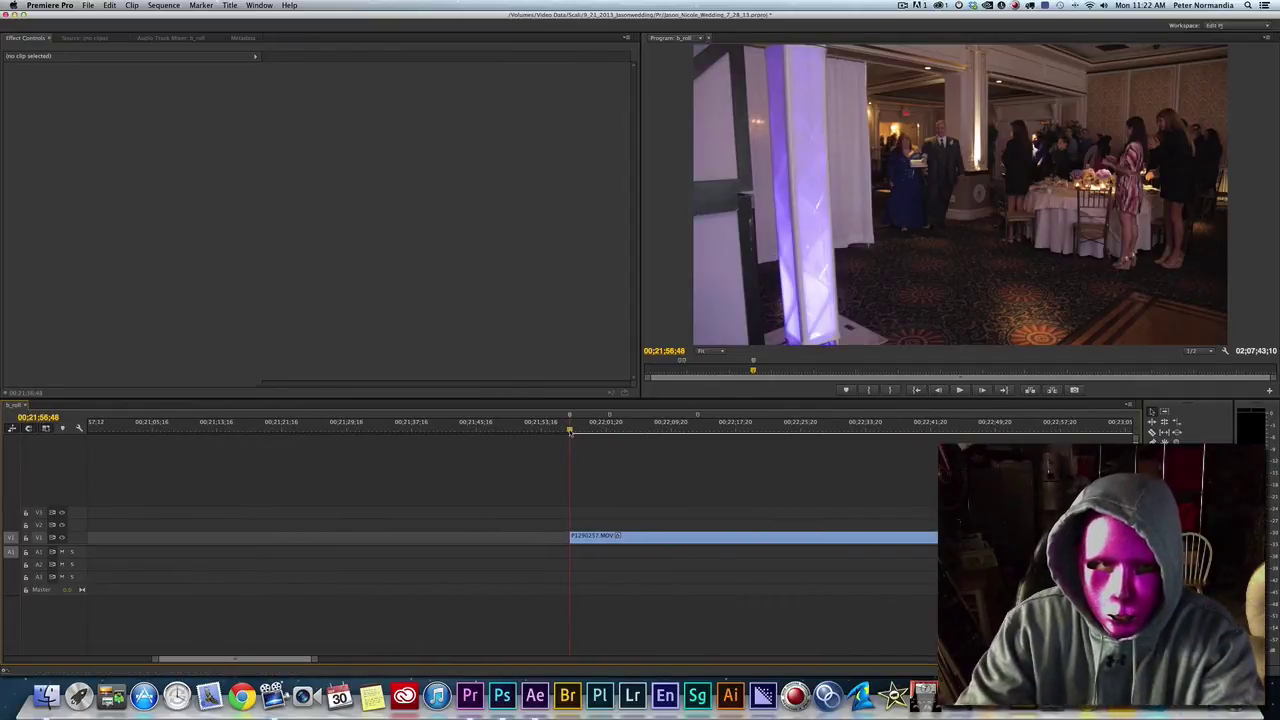
- Jump the playhead between edit points to the start of P1290257.MOV, and place it at 00;22;01;44
click(609, 433)
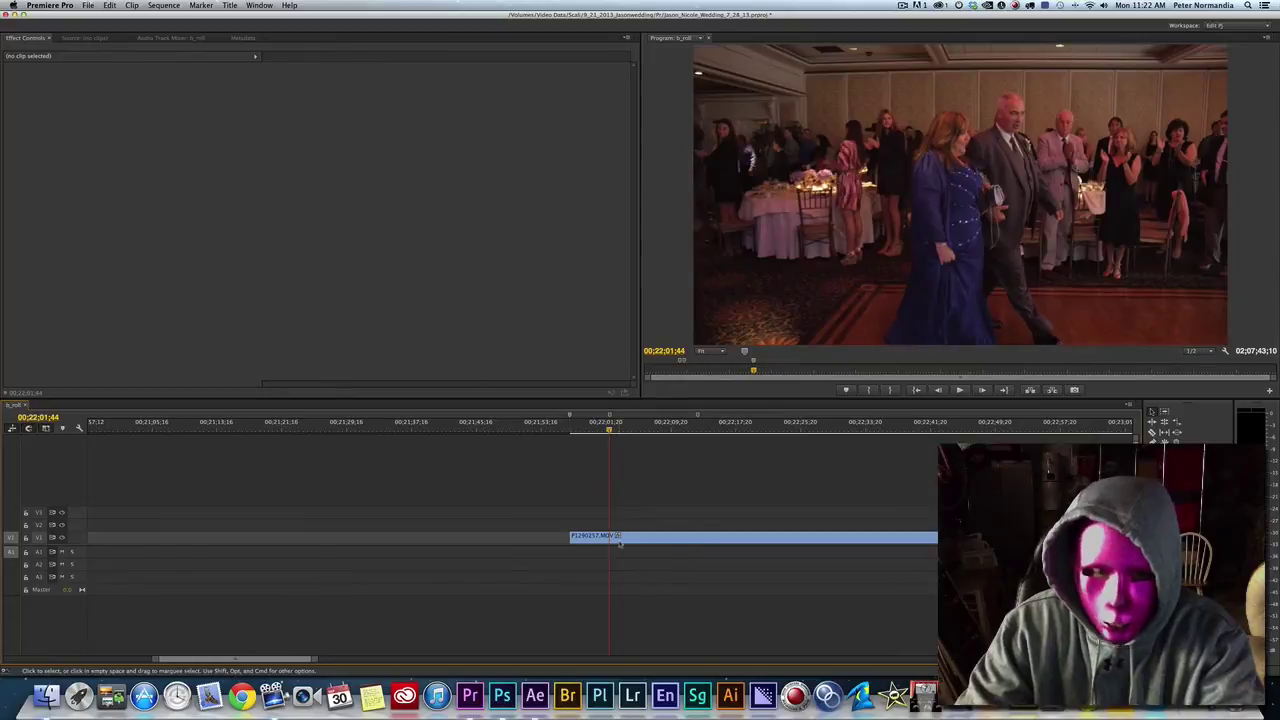
key(Down)
key(Up)
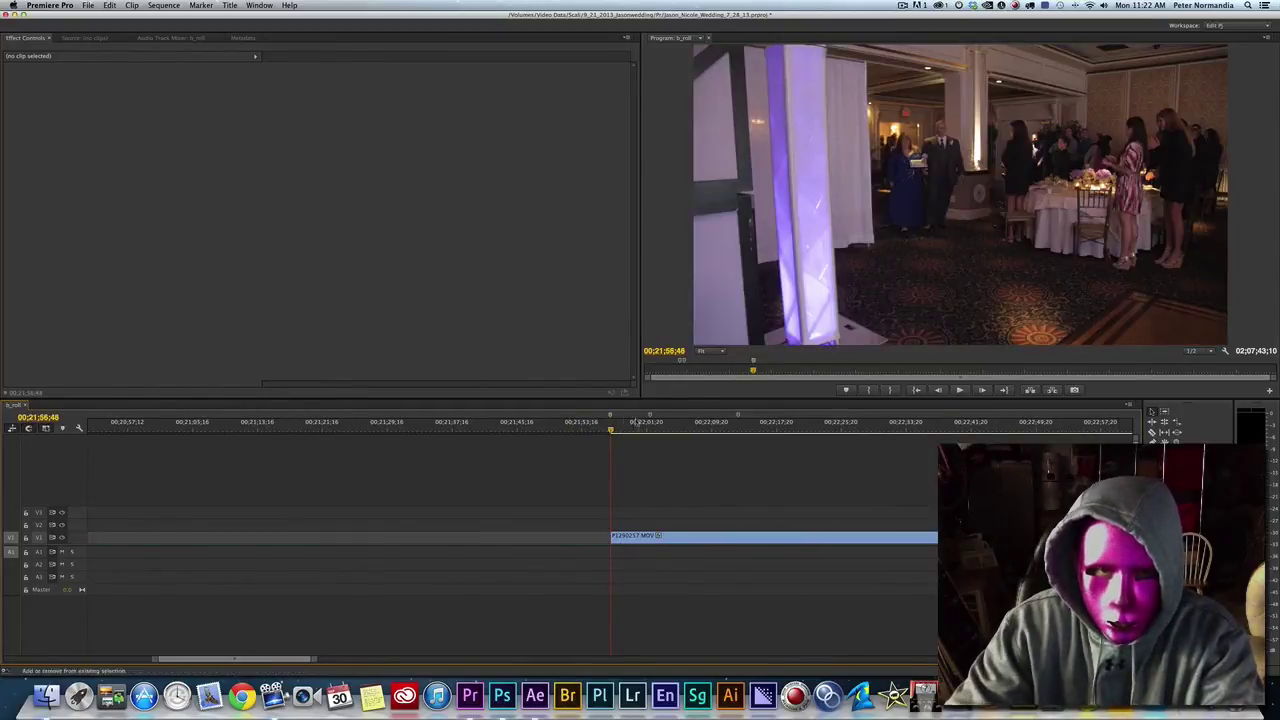
drag(611, 432, 650, 432)
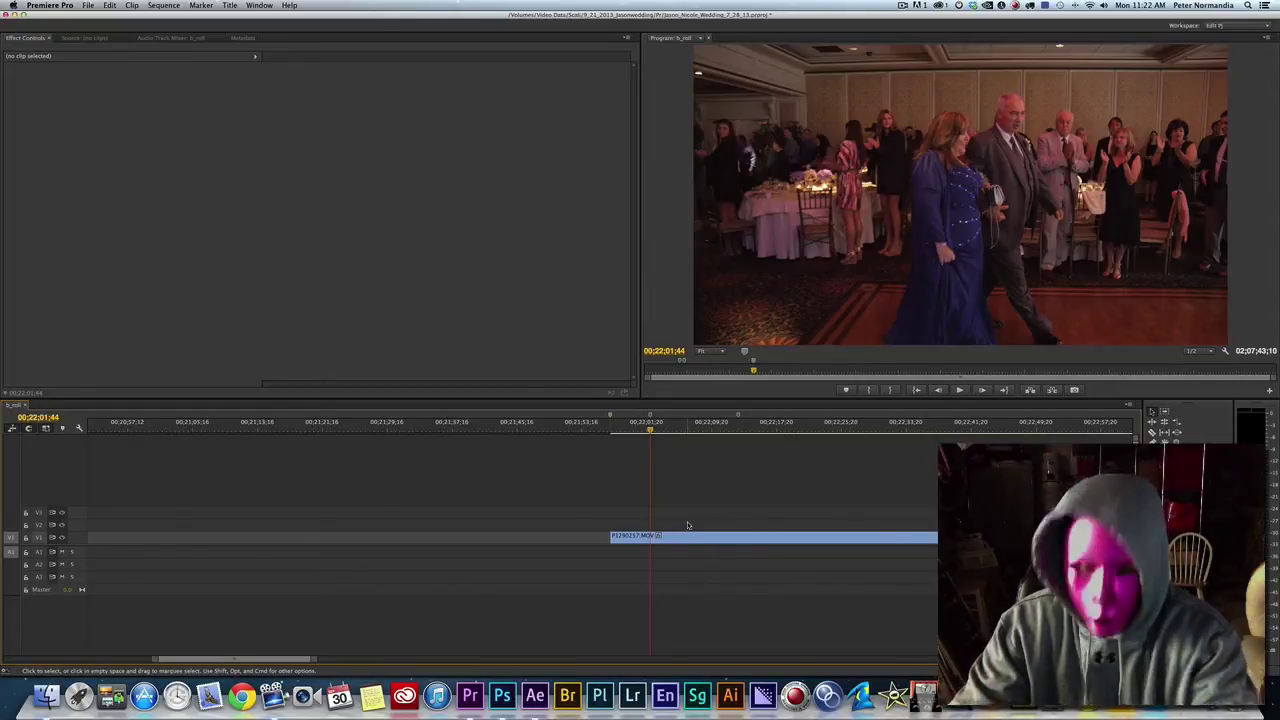
- Trim the end of P1290257.MOV back to the playhead at 00;22;01;44 and undo the trim
key(minus)
key(minus)
key(minus)
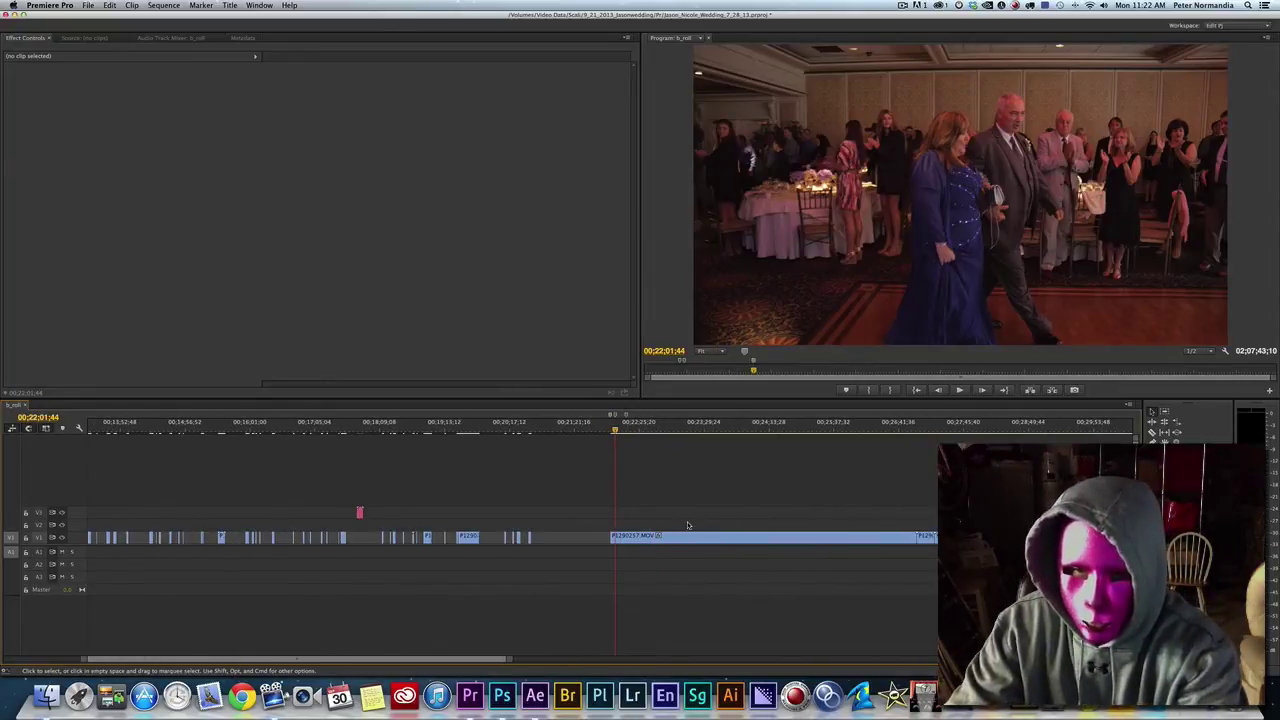
key(equal)
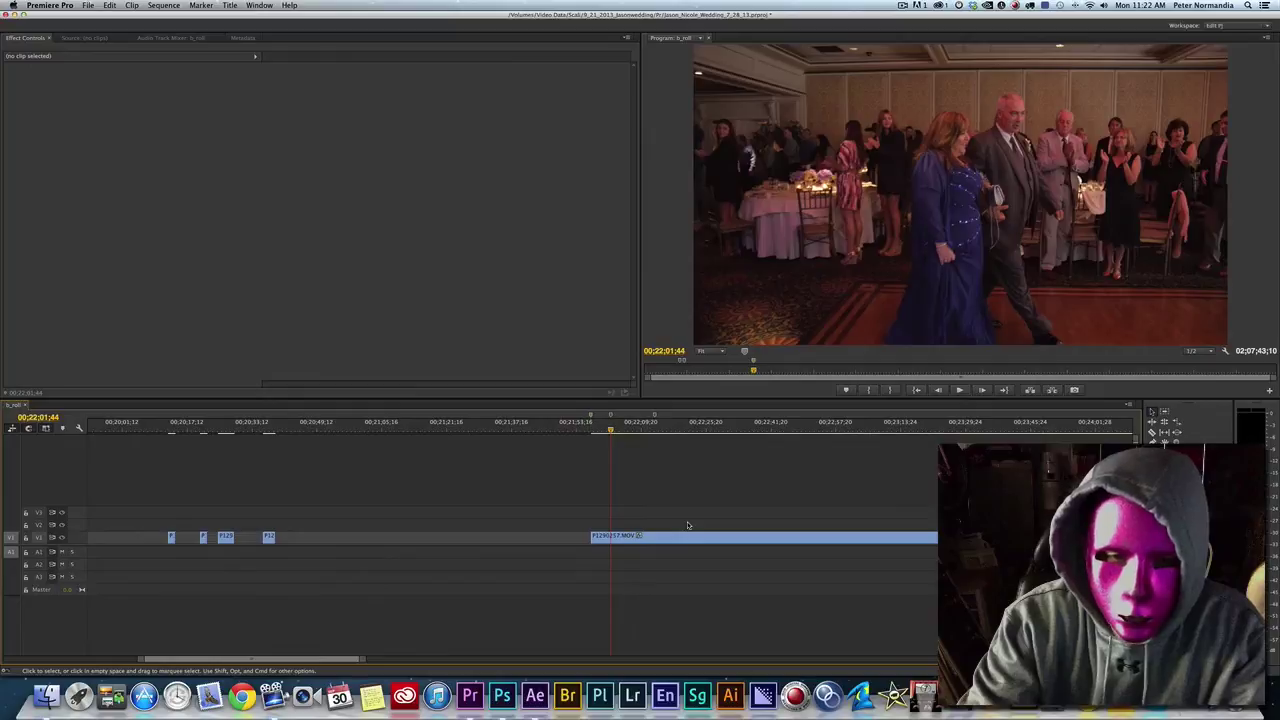
key(w)
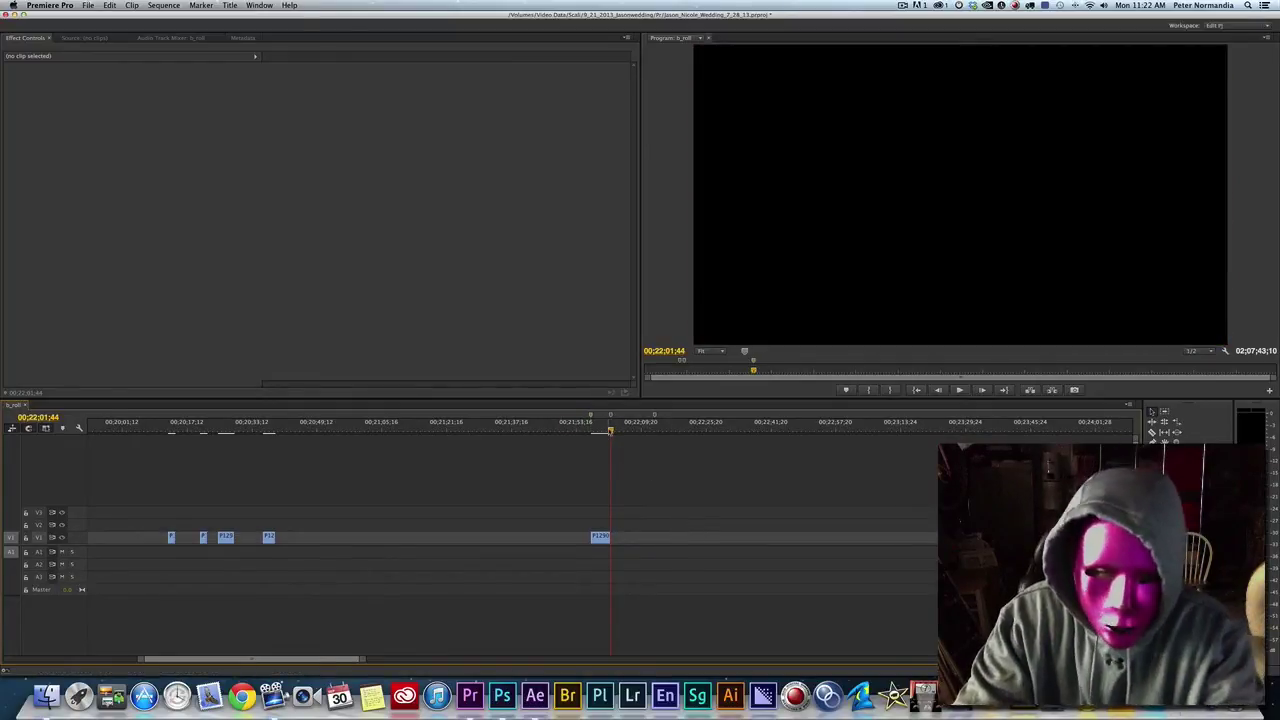
key(super+z)
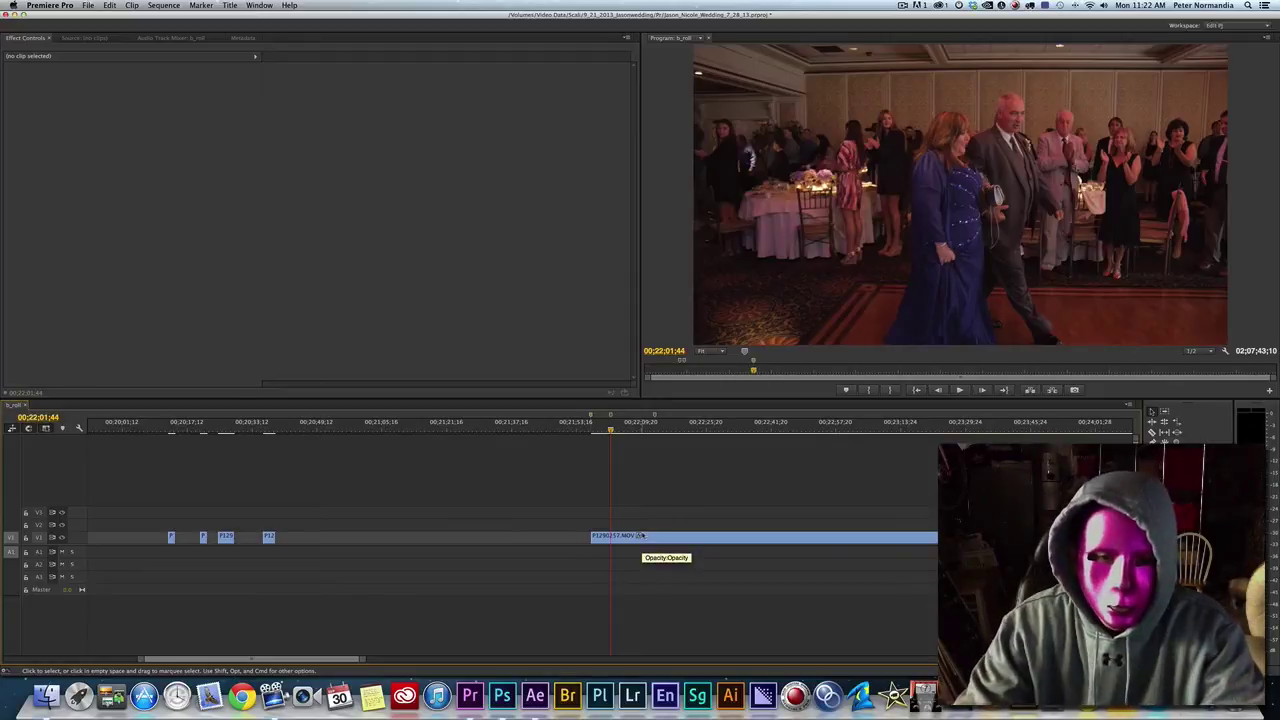
- Open the keyboard shortcuts, look through the Edit commands and search the list for "h"
key(alt+super+k)
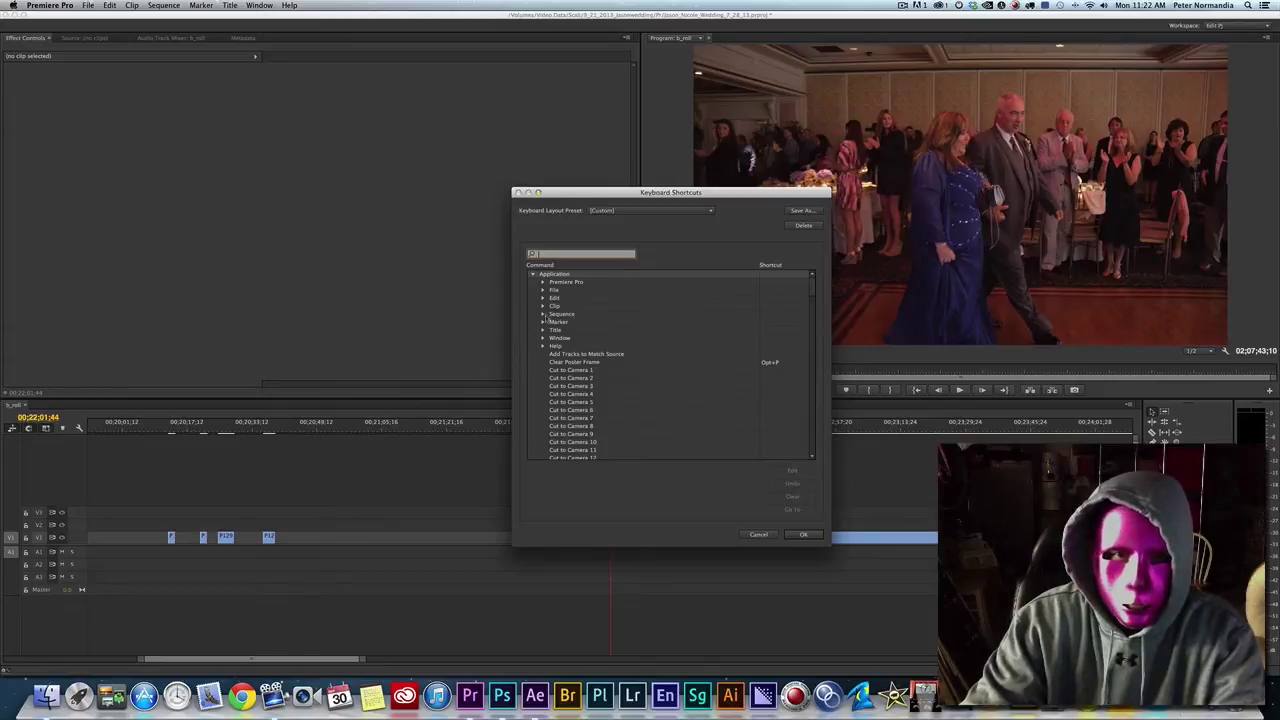
click(543, 298)
scroll(688, 383, down, 15)
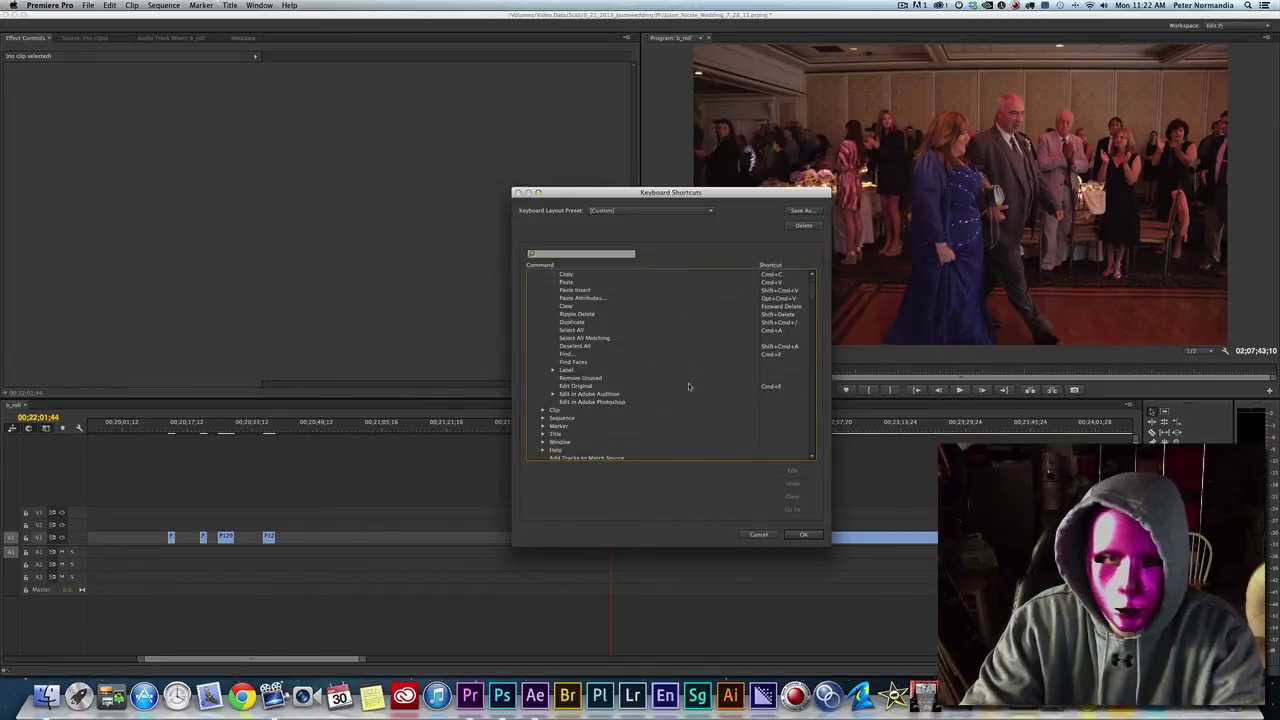
click(586, 255)
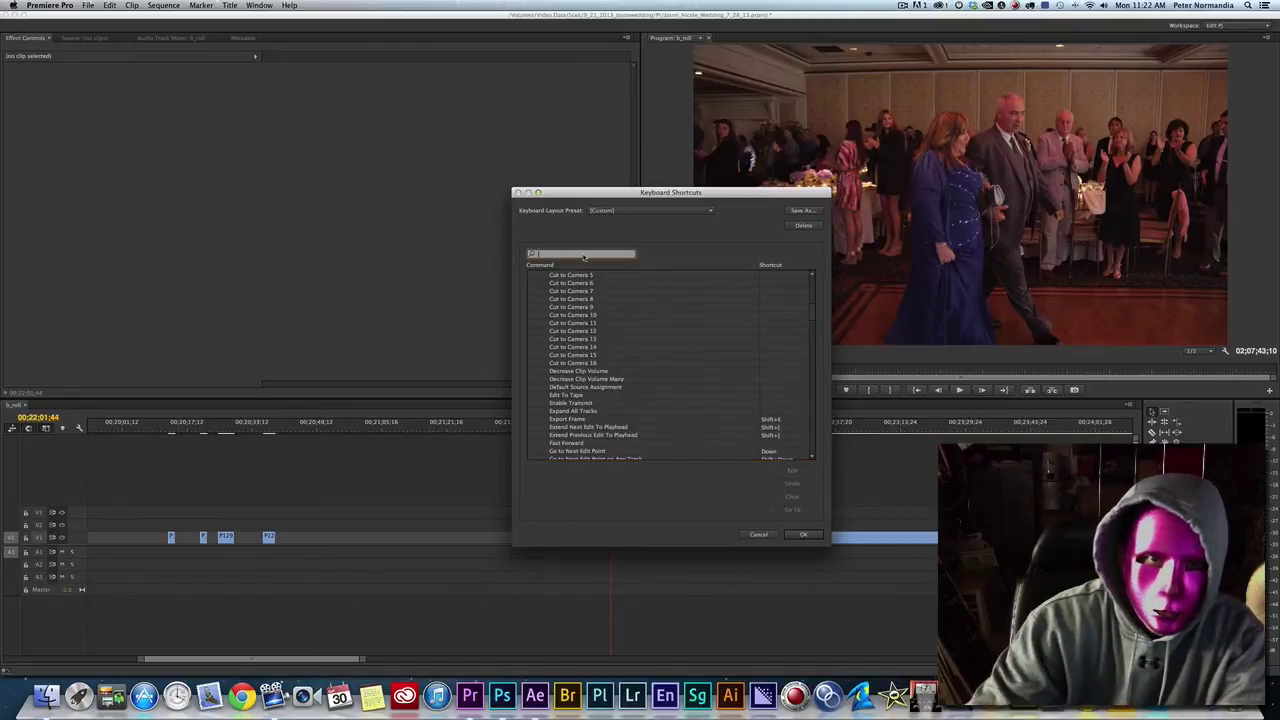
text(h)
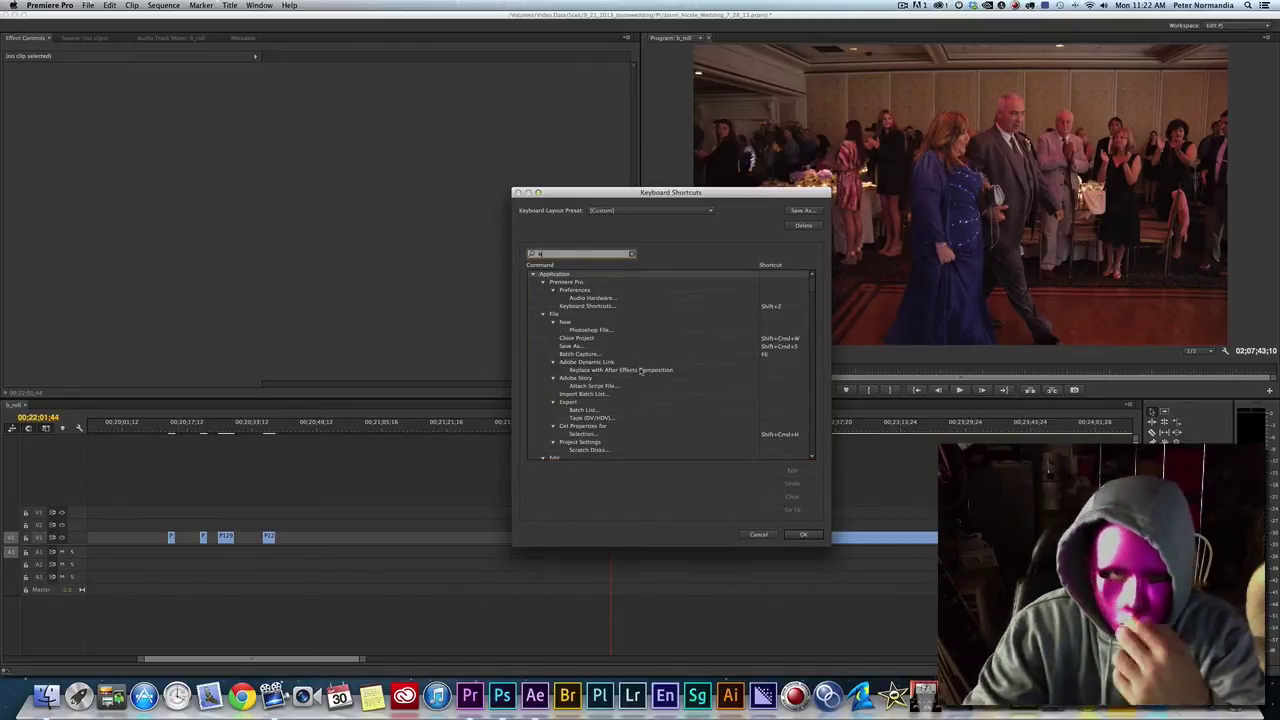
- Examine the shortcuts for Add Edit and Add Edit to All Tracks under Sequence, and close the shortcut settings without changes
scroll(641, 371, down, 5)
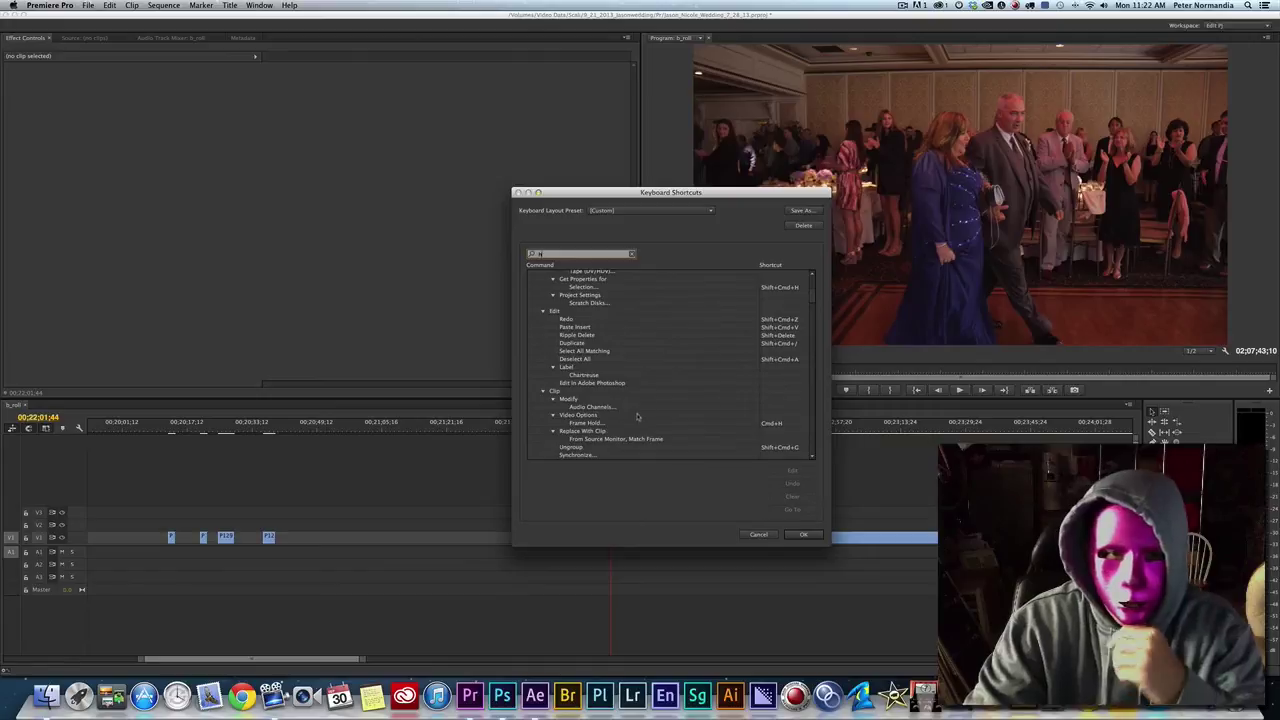
scroll(640, 380, down, 5)
click(605, 361)
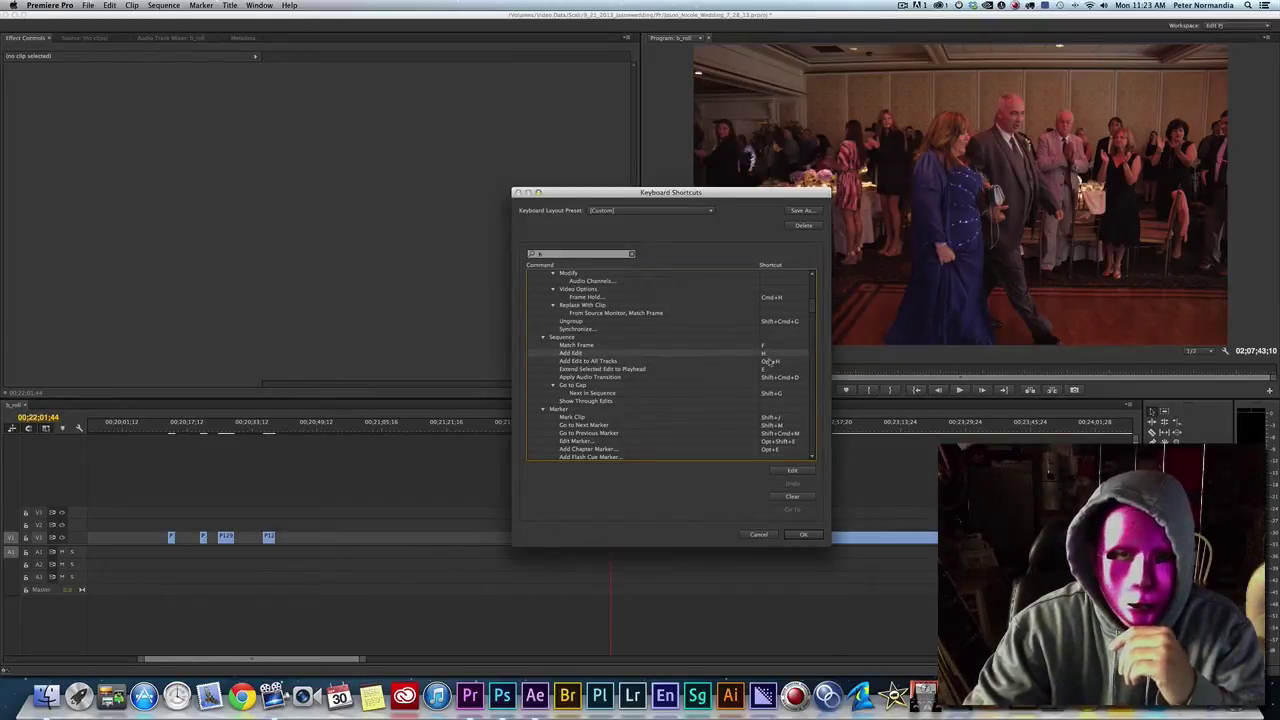
click(722, 362)
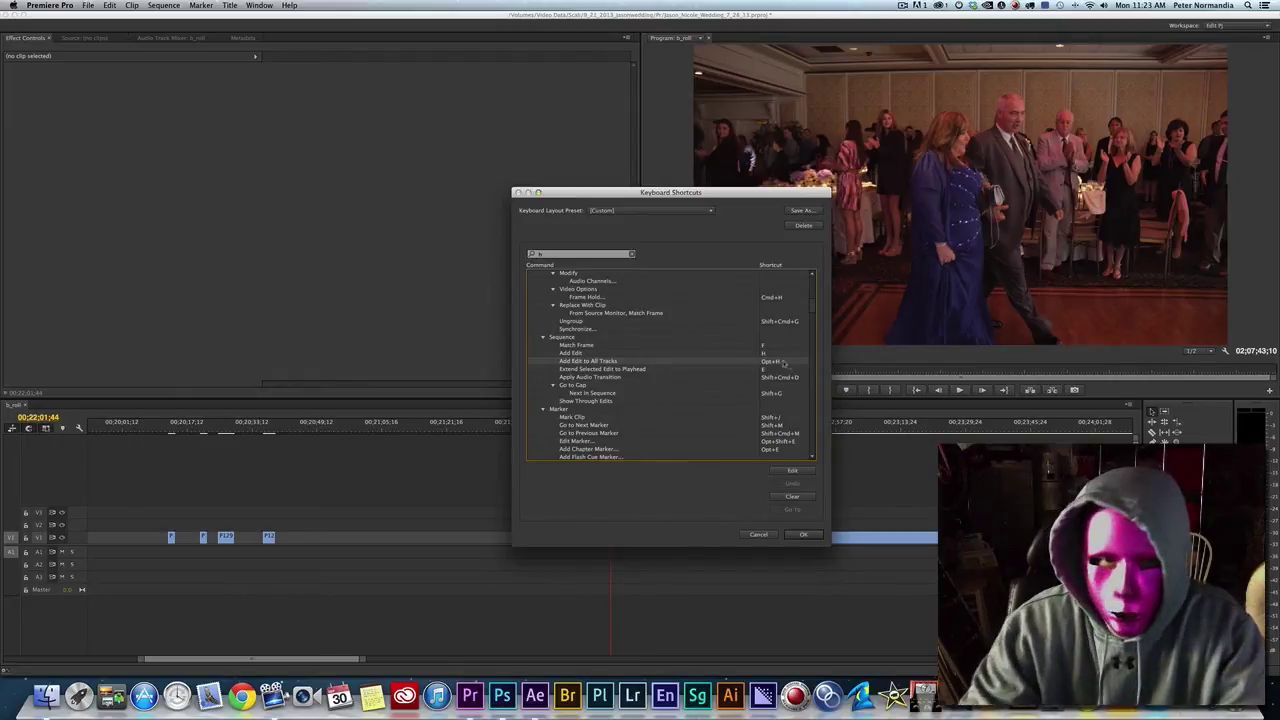
click(714, 353)
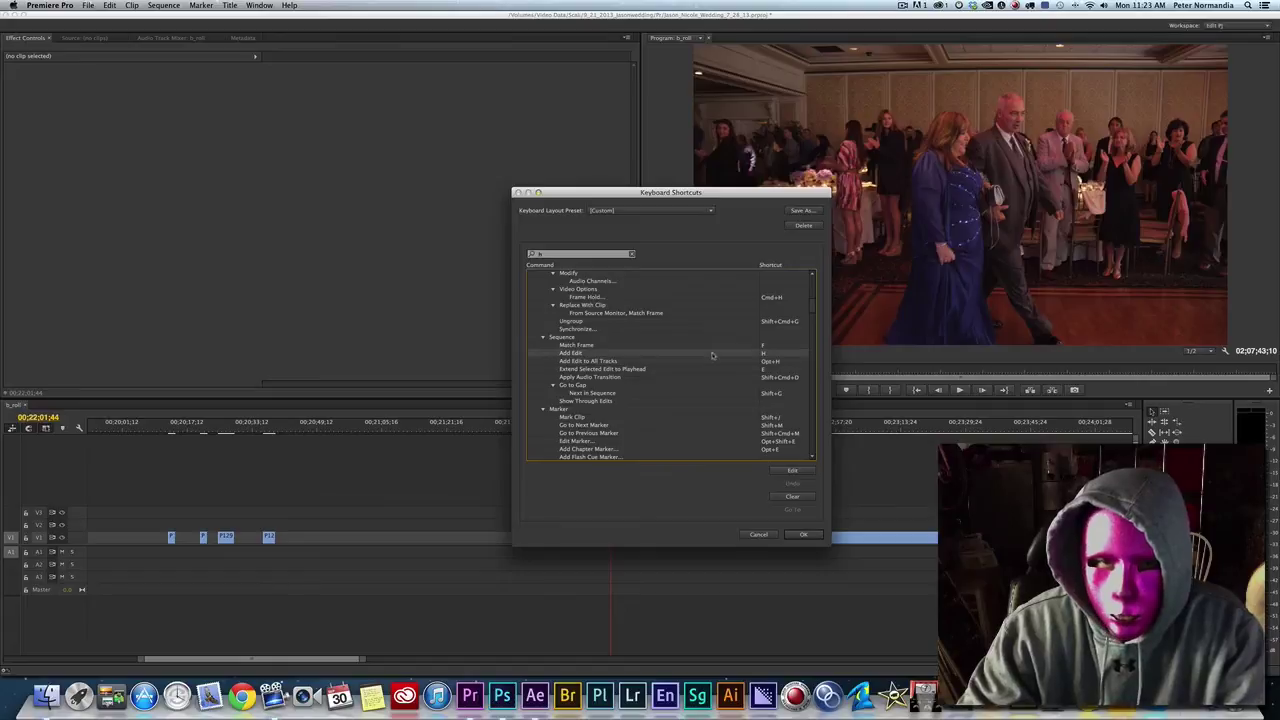
click(759, 534)
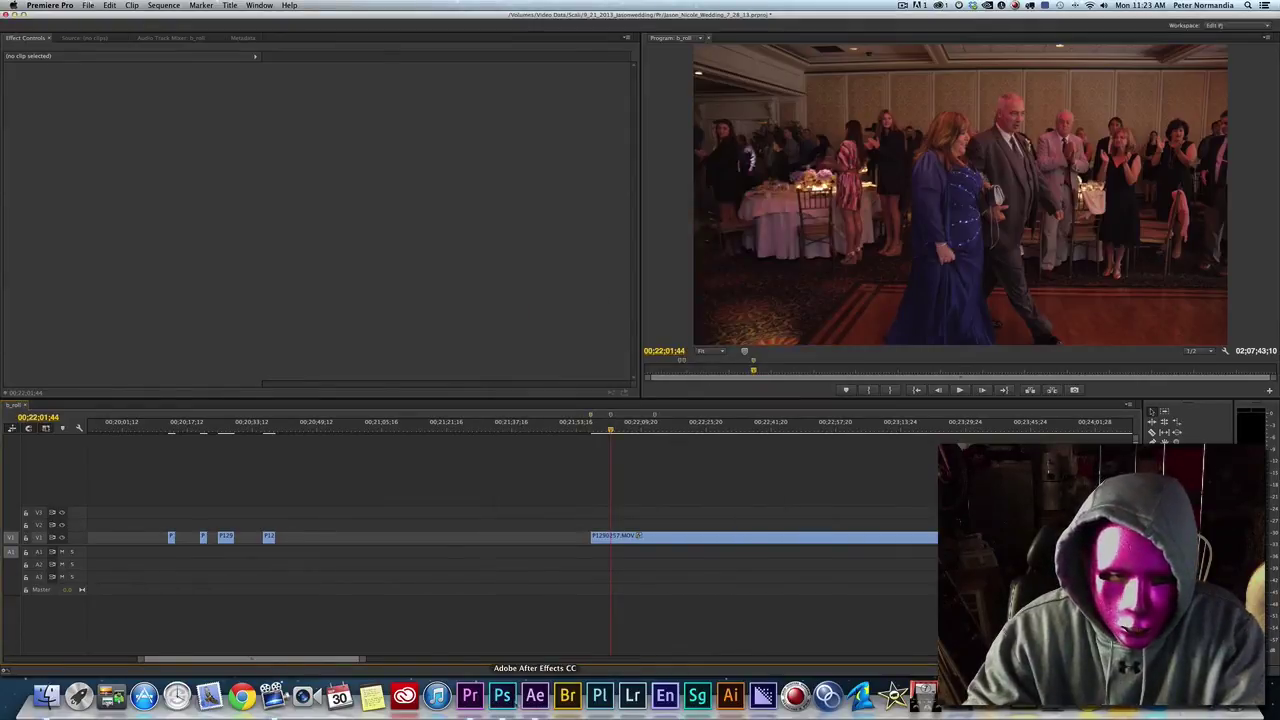
- Switch to Photoshop to examine the H key and the outlined J, K, L and semicolon keys, and return to Premiere Pro
click(502, 696)
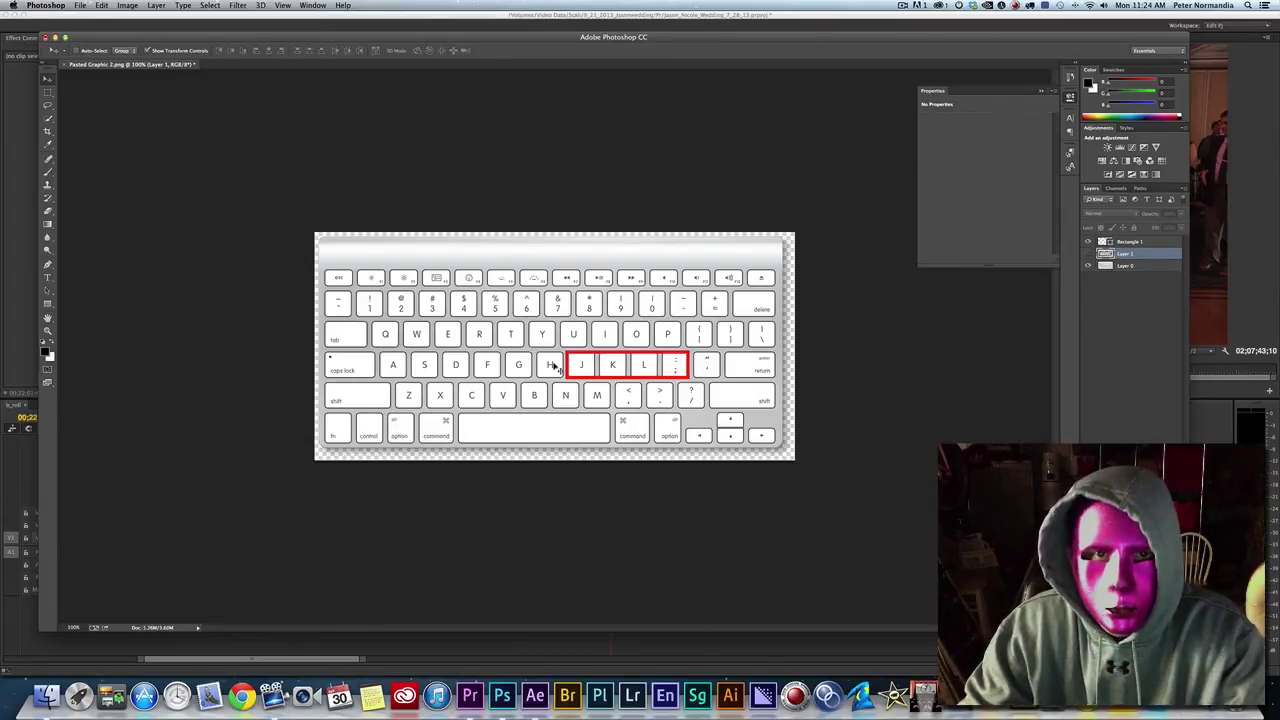
key(super+Tab)
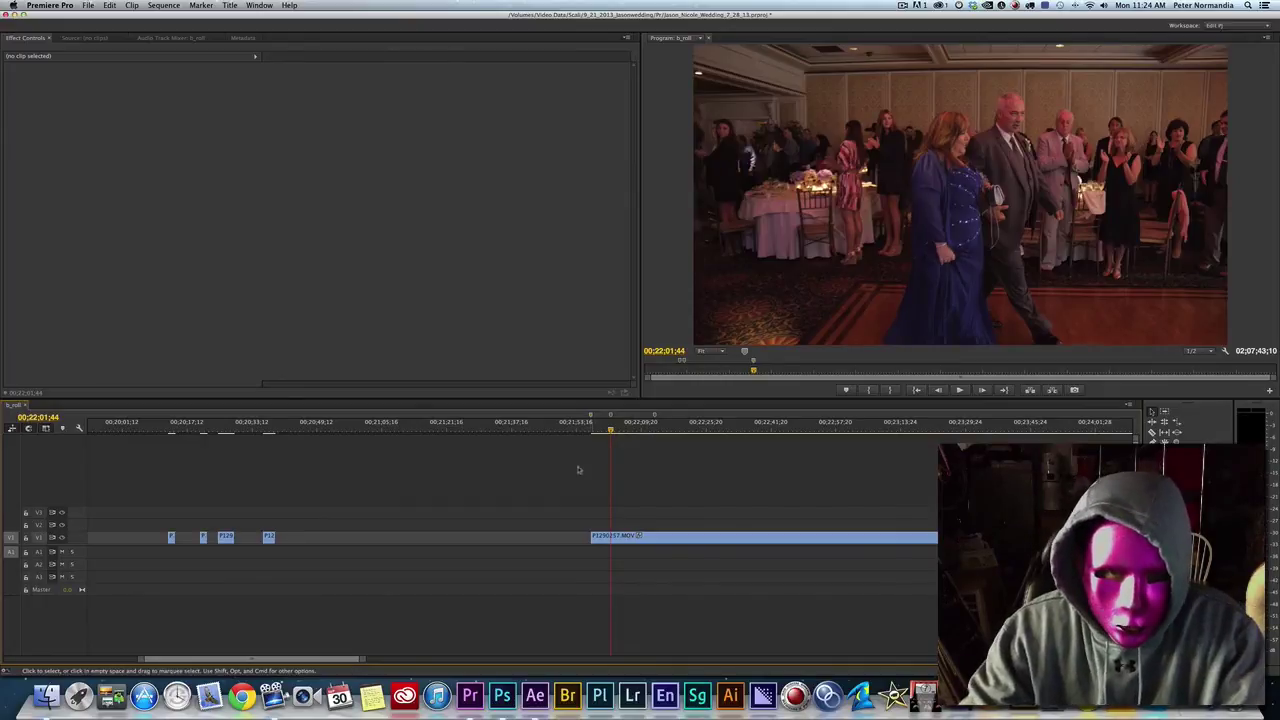
- Cut P1290257.MOV at 00;22;01;44 and trim the start of the remaining piece to the playhead at 00;22;12;35
key(super+k)
click(654, 433)
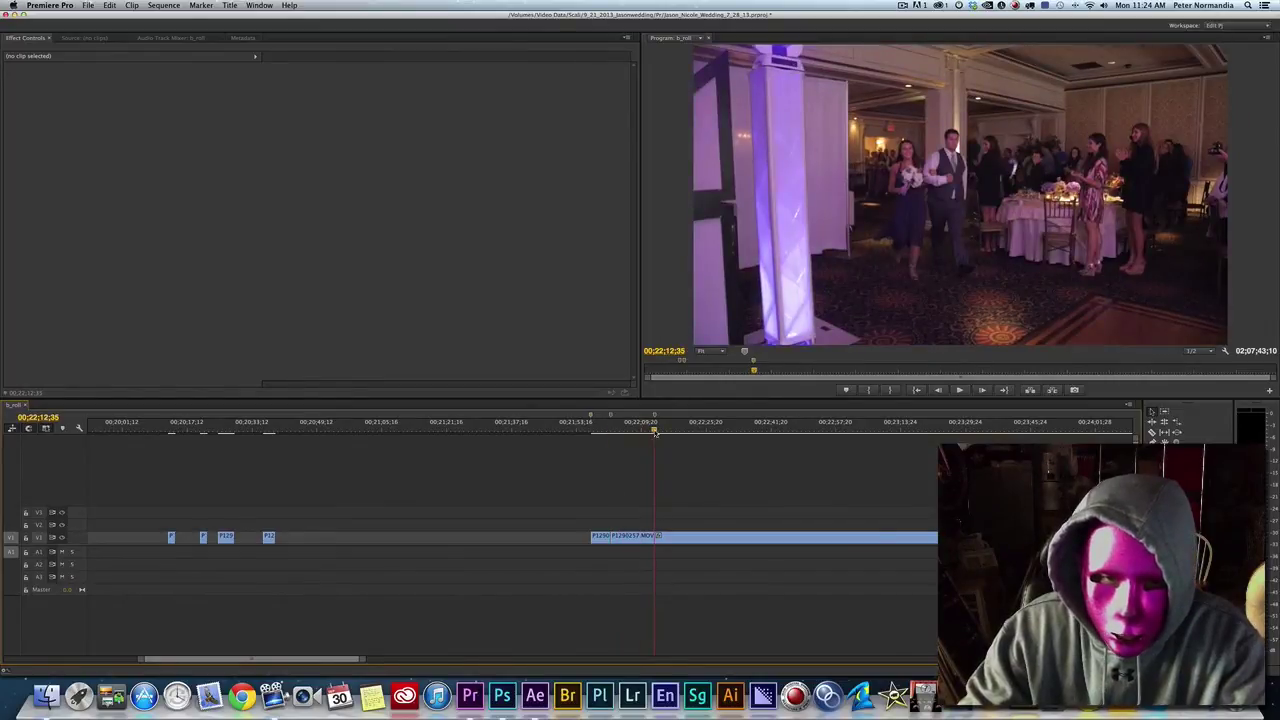
key(alt+q)
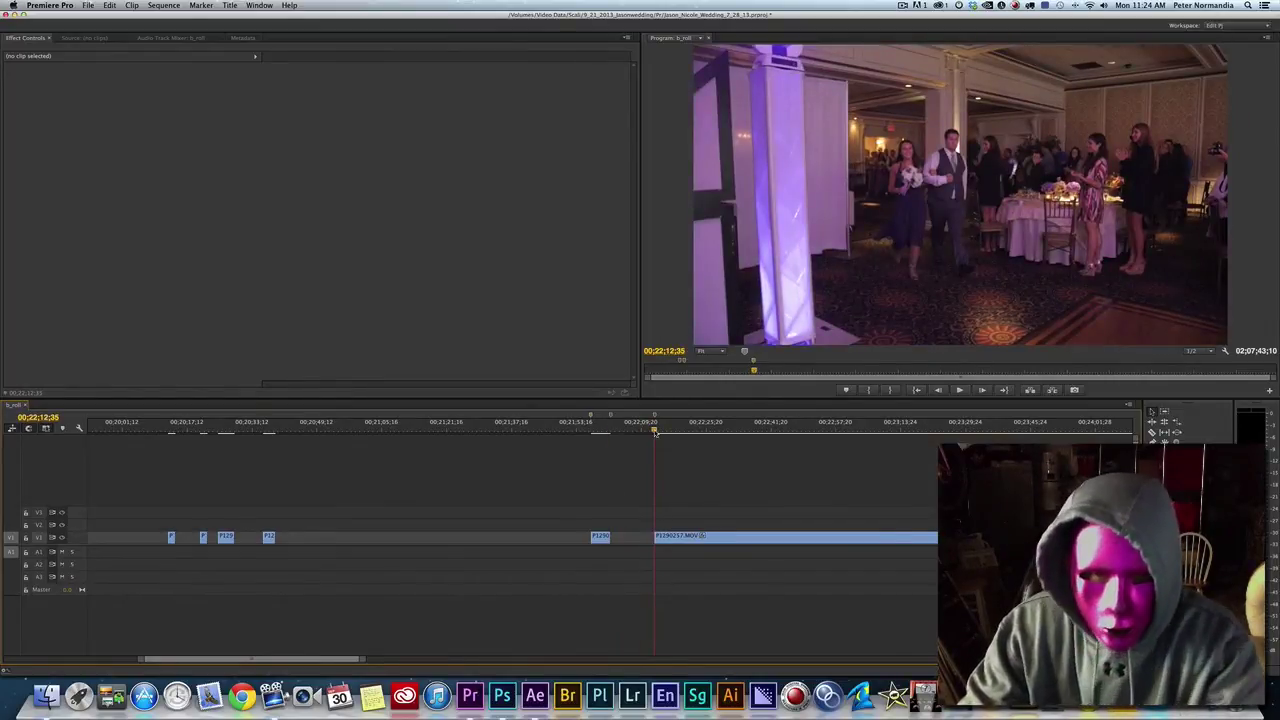
- Cut a short piece off the front of the last P1290257.MOV clip and trim the remainder's start to 00;22;26;02
drag(655, 433, 673, 432)
drag(678, 431, 710, 431)
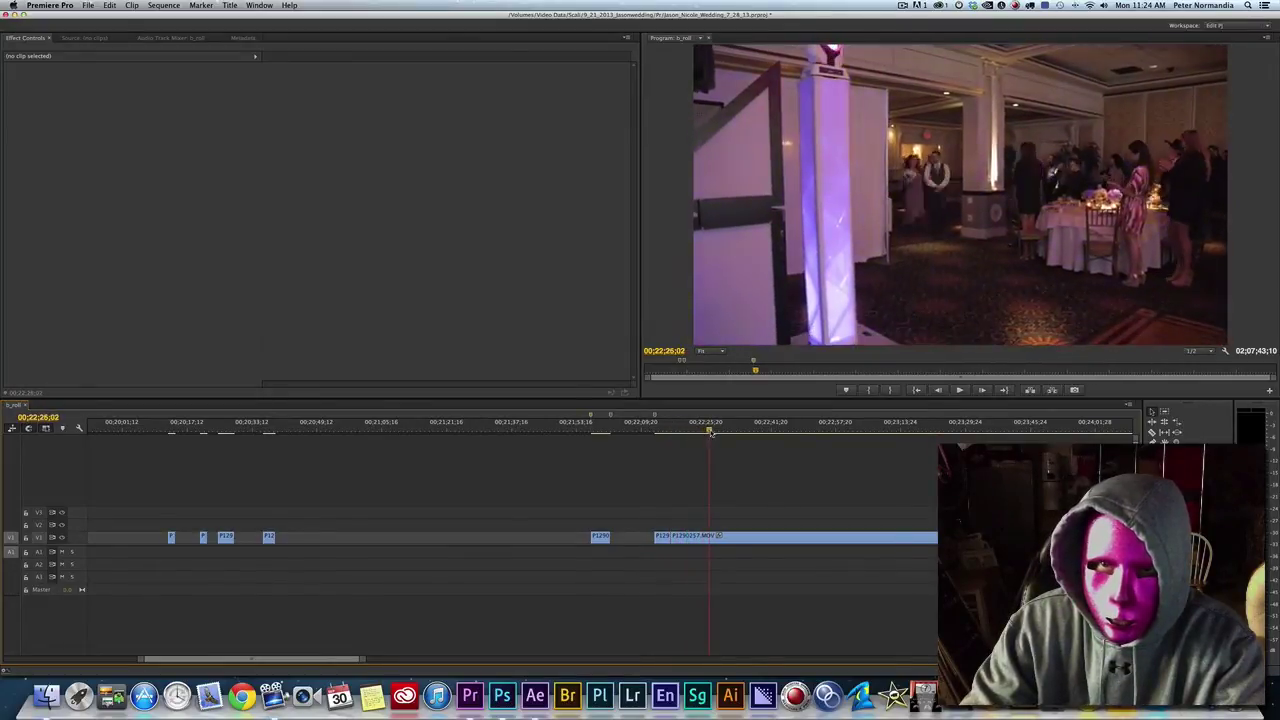
key(super+k)
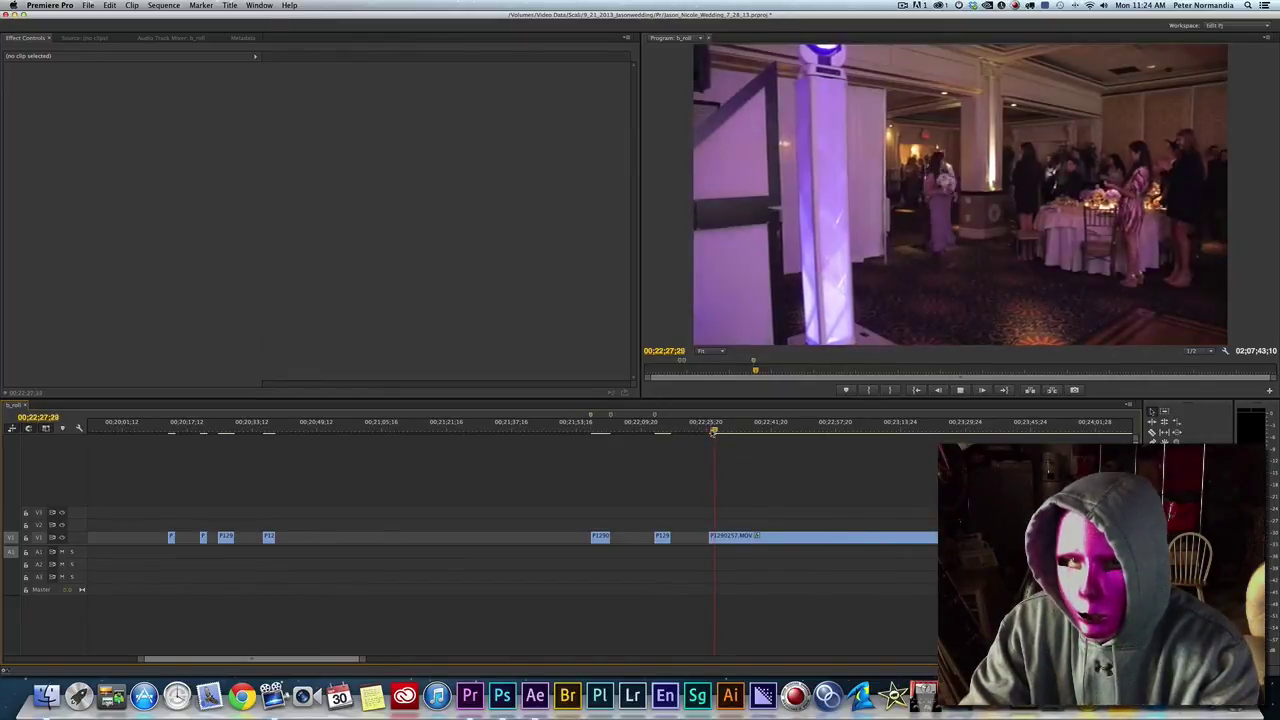
- Play and scrub to 00;22;33;40, cut P1290257.MOV there and trim the start of the remaining piece slightly further along
key(space)
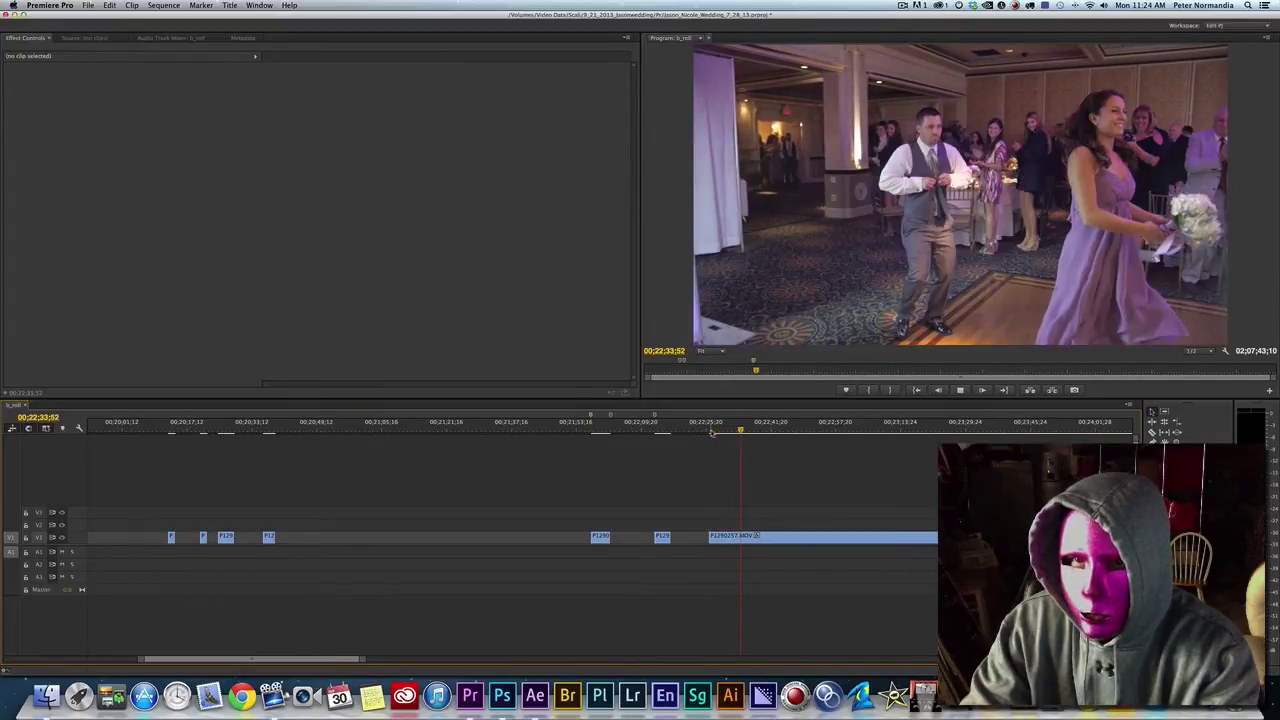
key(space)
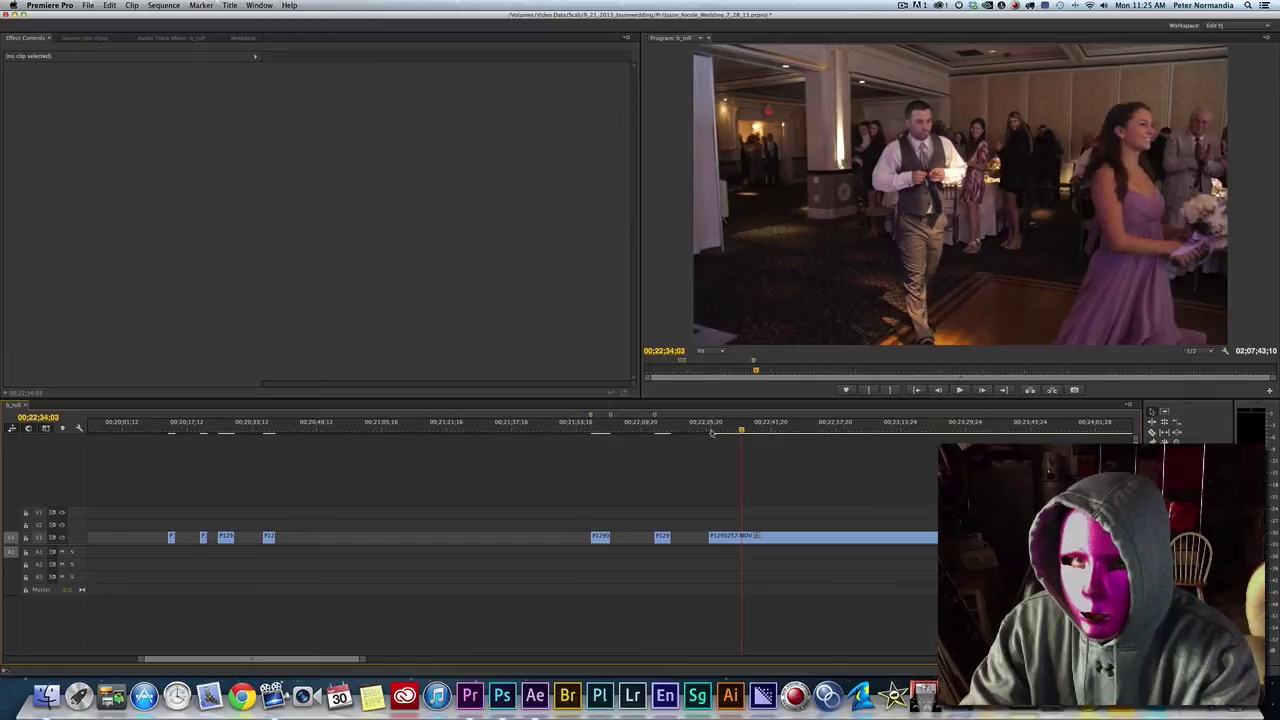
drag(742, 431, 742, 437)
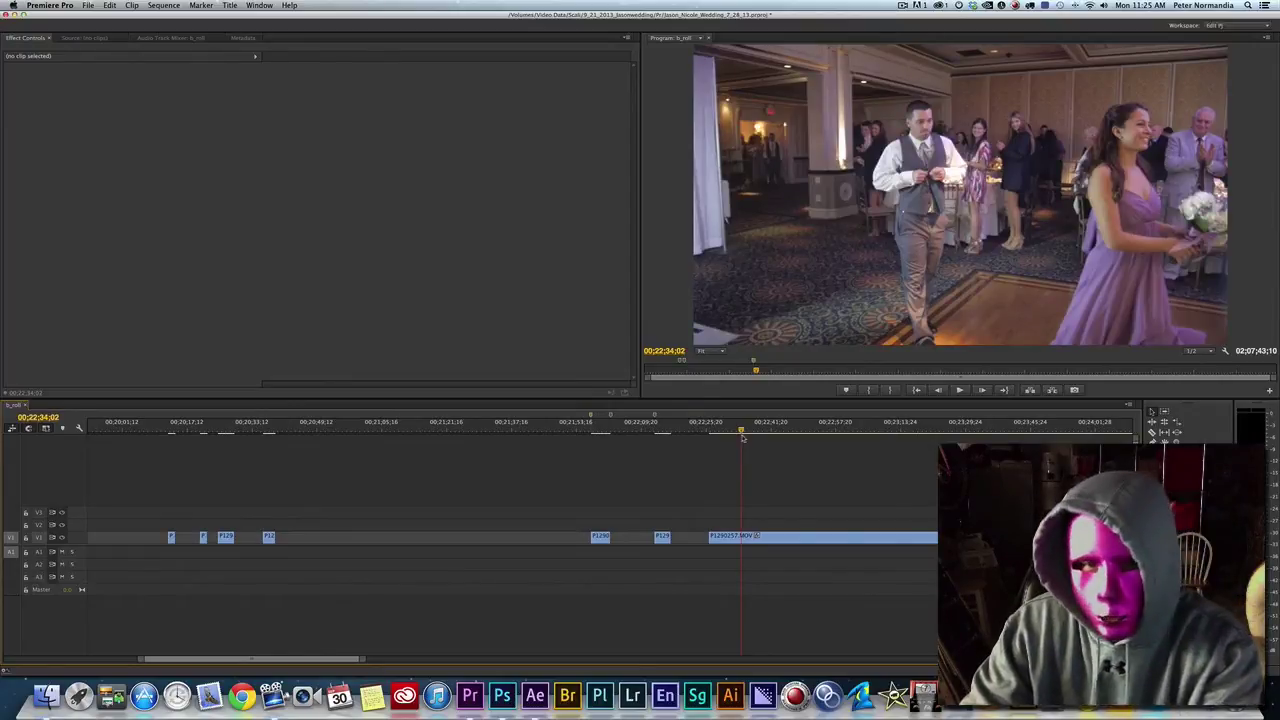
drag(743, 437, 741, 440)
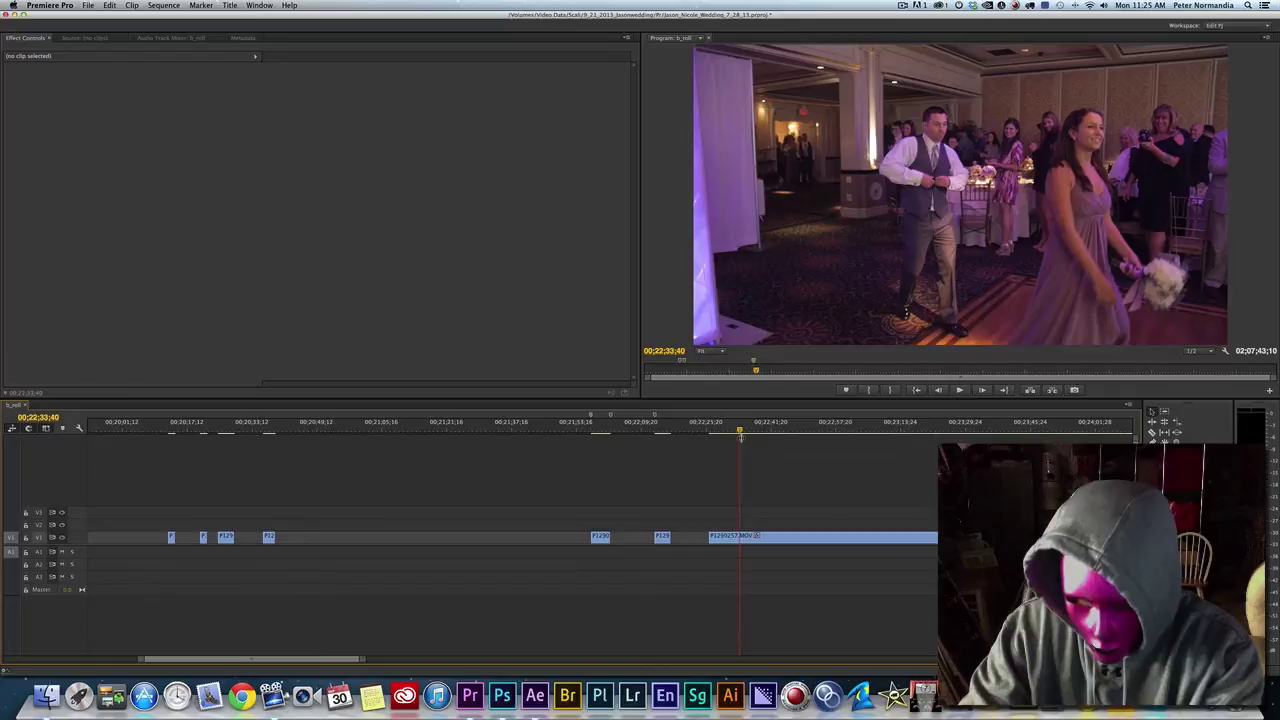
key(super+k)
drag(743, 437, 752, 433)
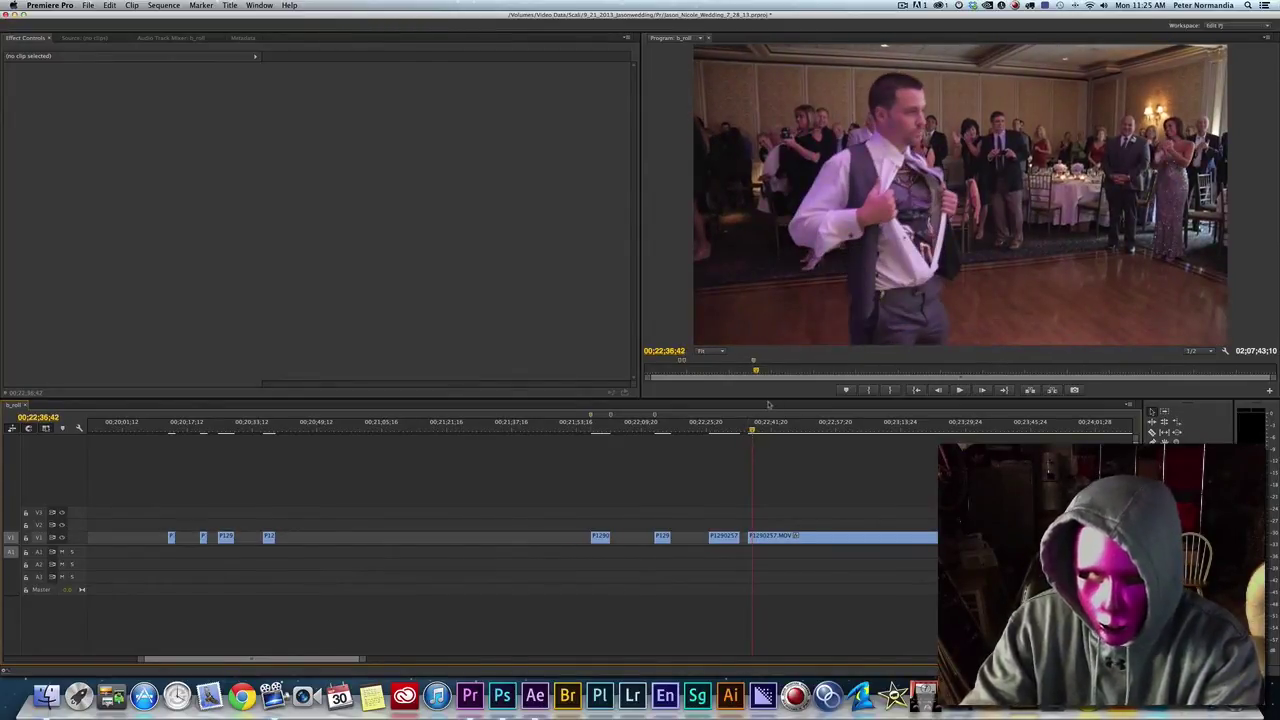
- Cut P1290257.MOV at 00;22;36;22, play on to 00;22;42;46 and trim the start of the remaining piece to the playhead
key(space)
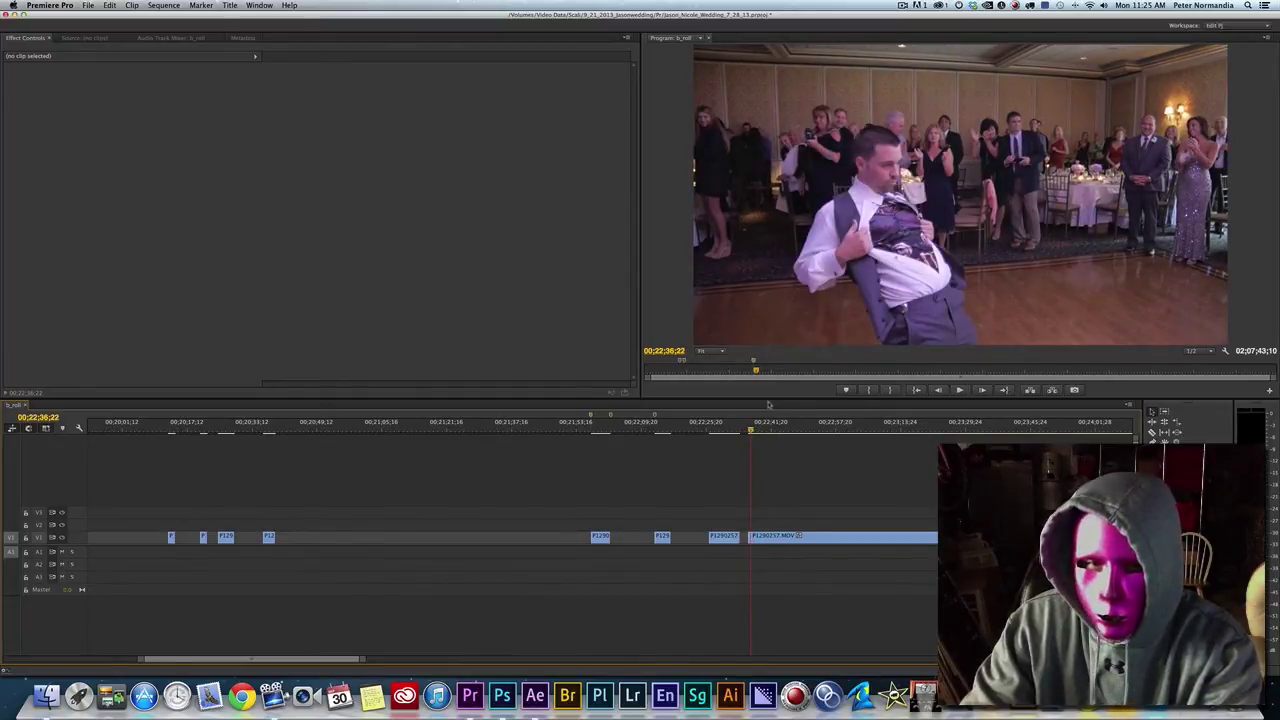
key(space)
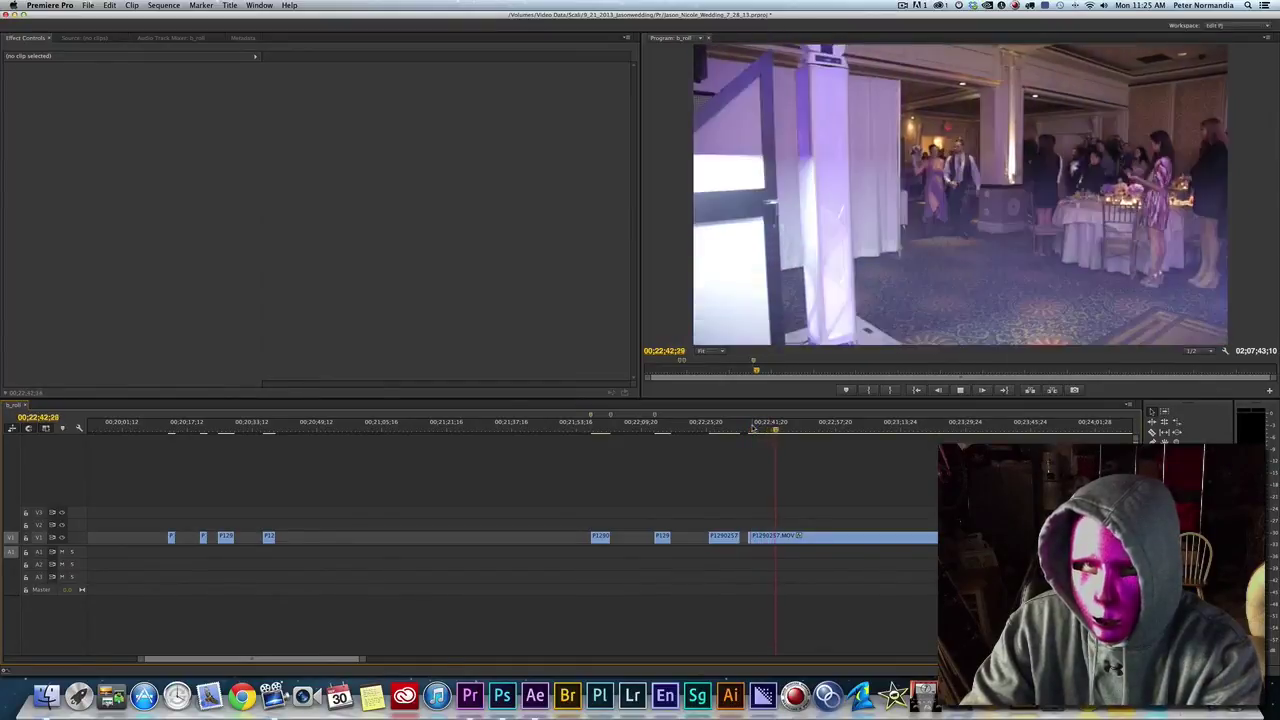
key(space)
scroll(753, 428, up, 1)
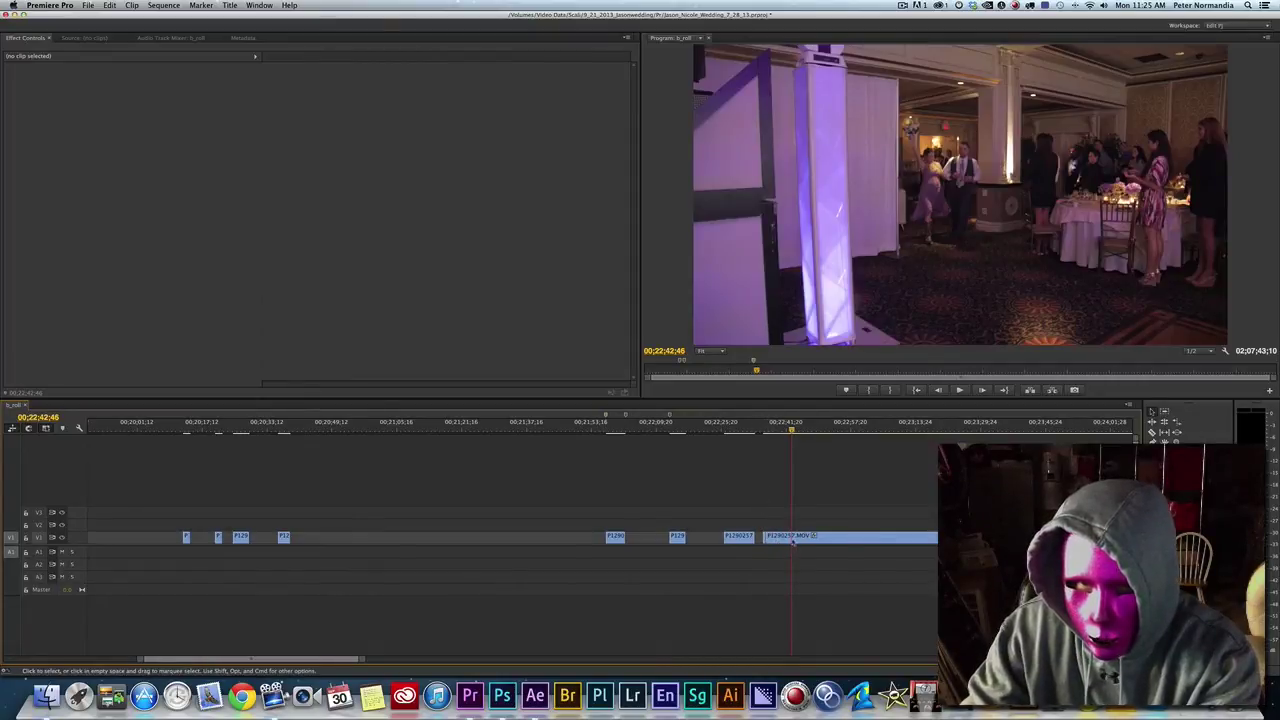
key(alt+q)
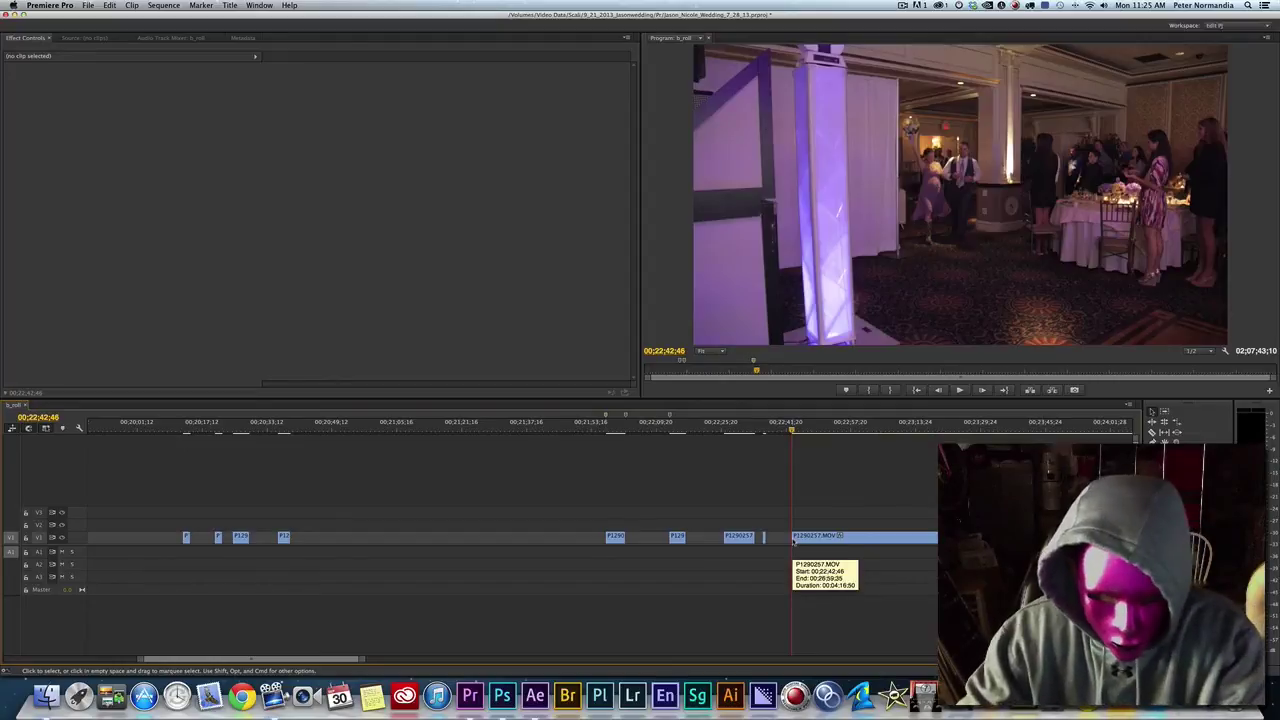
- Reopen the keyboard shortcuts, look through the Edit commands and search the list for "shift+["
key(super+alt+k)
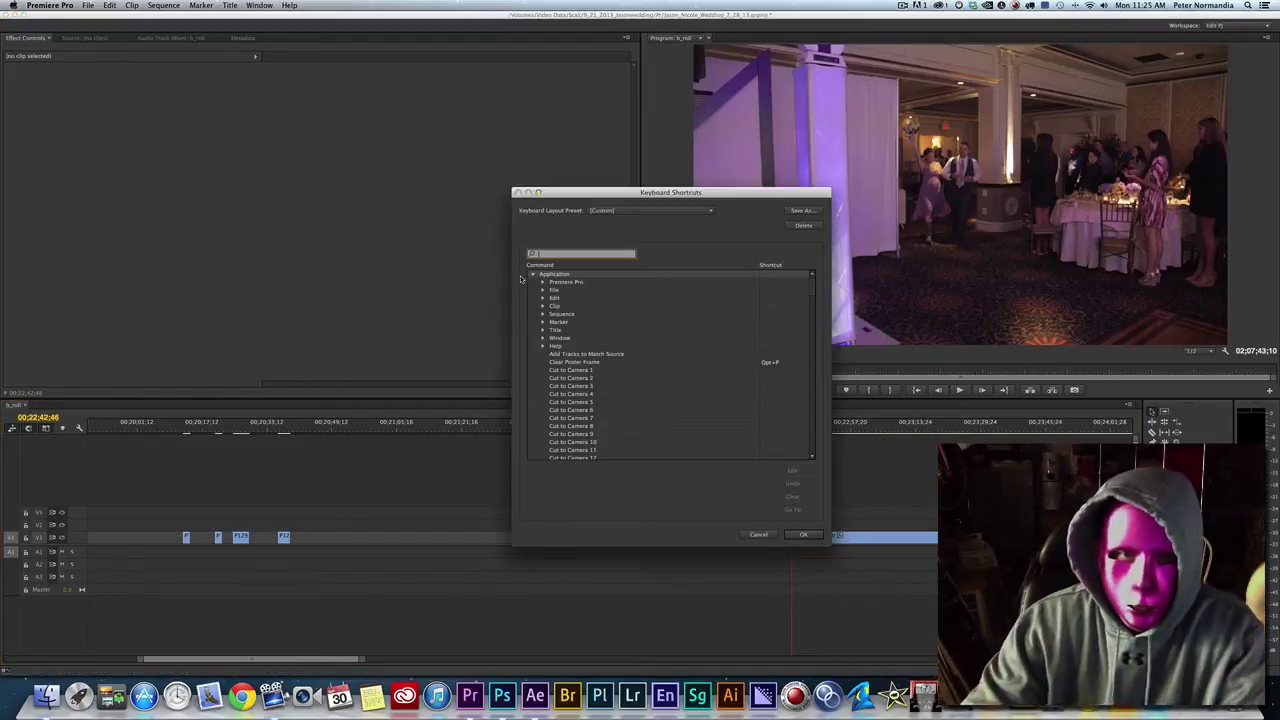
click(543, 298)
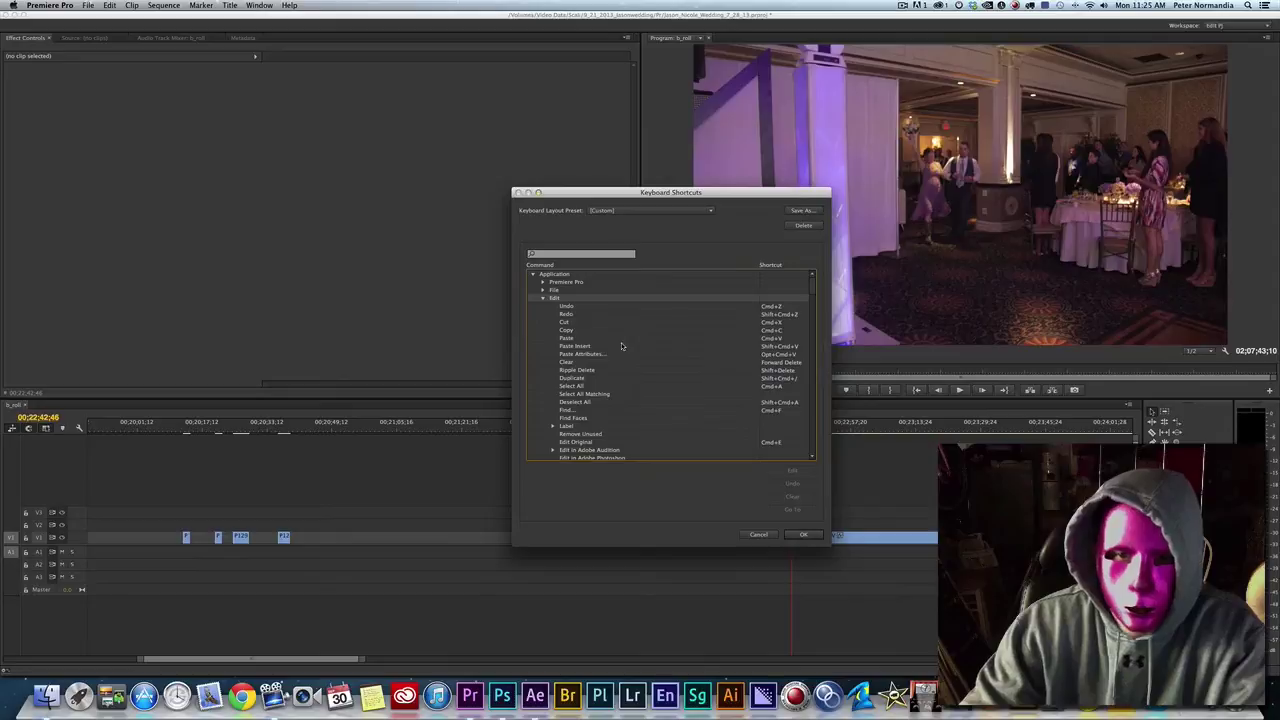
scroll(600, 327, down, 3)
scroll(600, 327, down, 5)
click(571, 255)
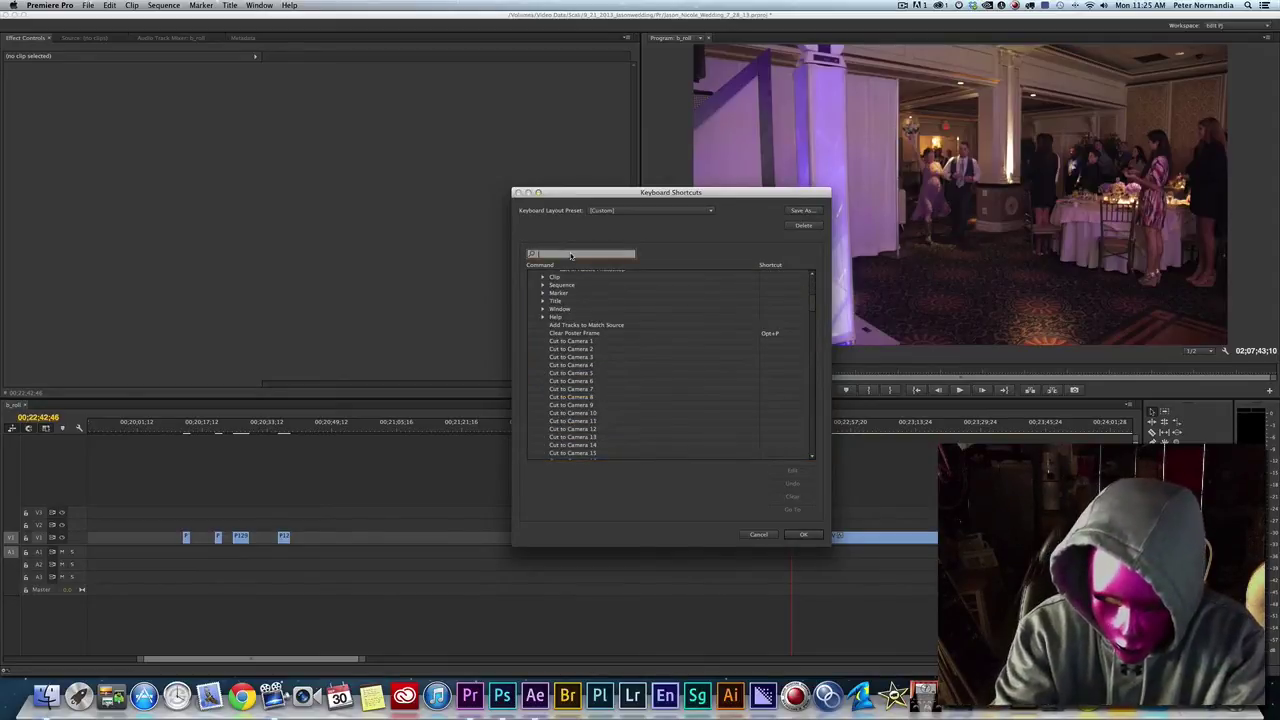
text(thift)
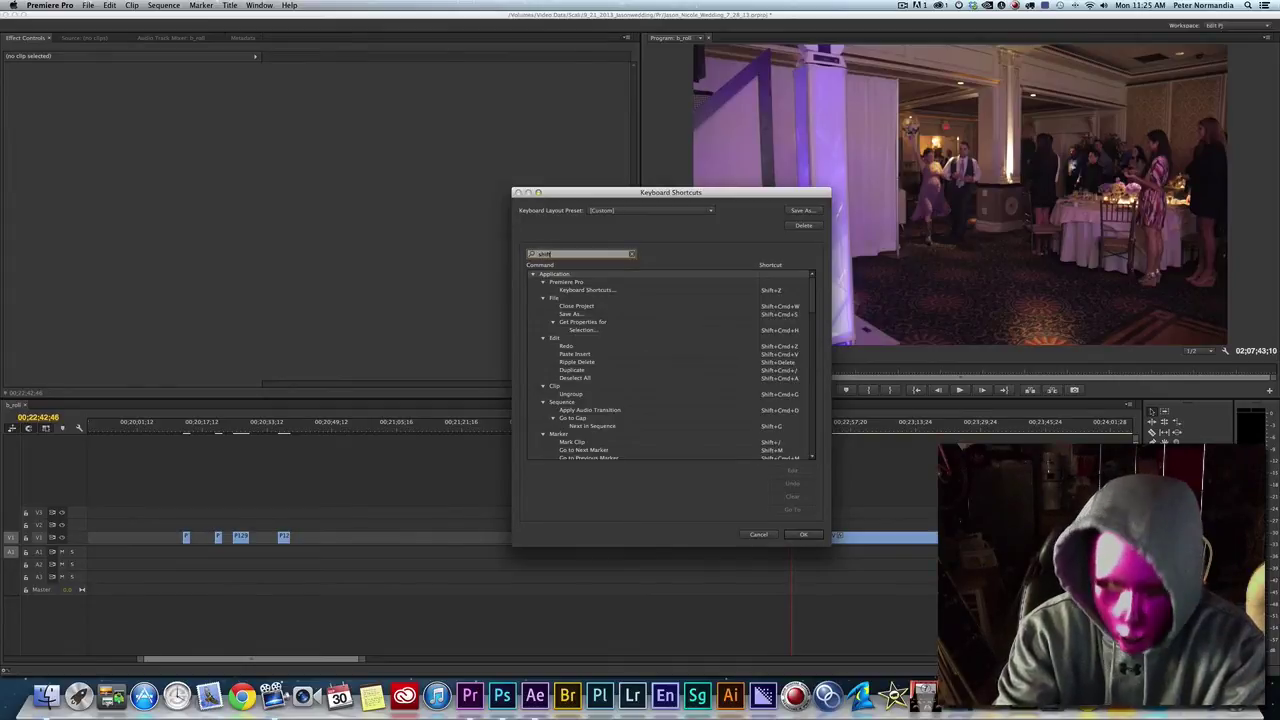
text(+)
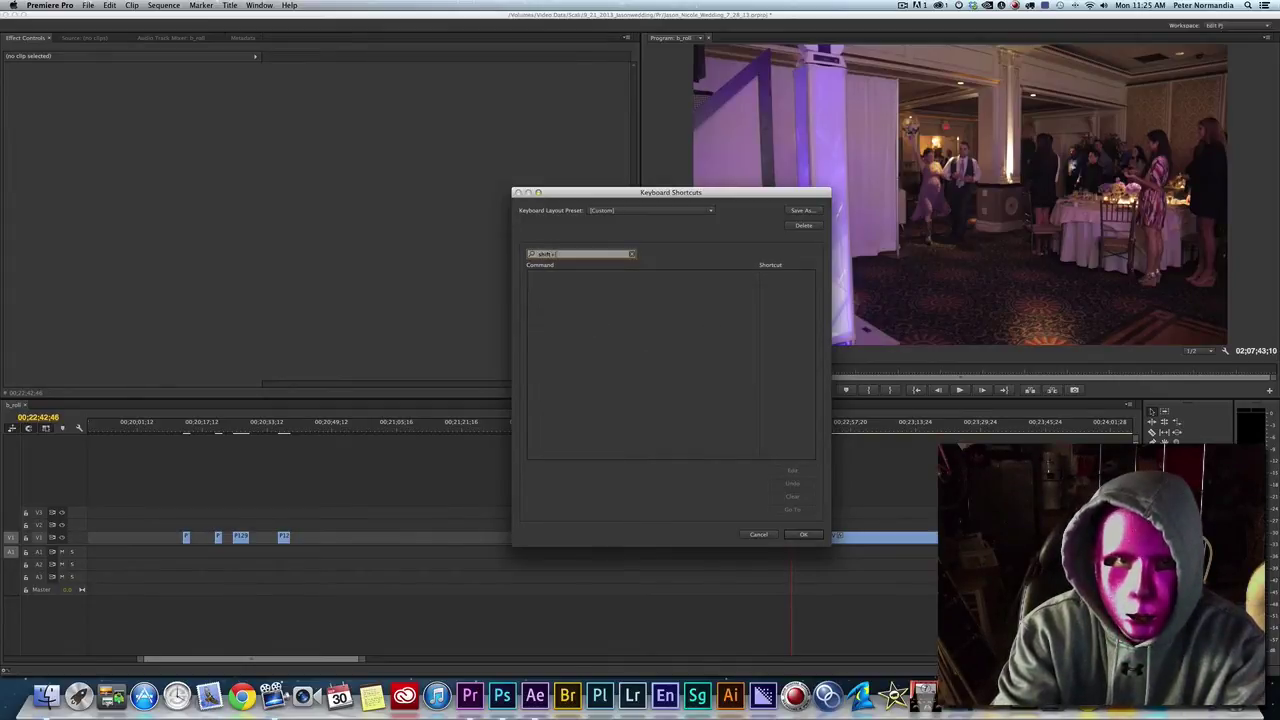
text([)
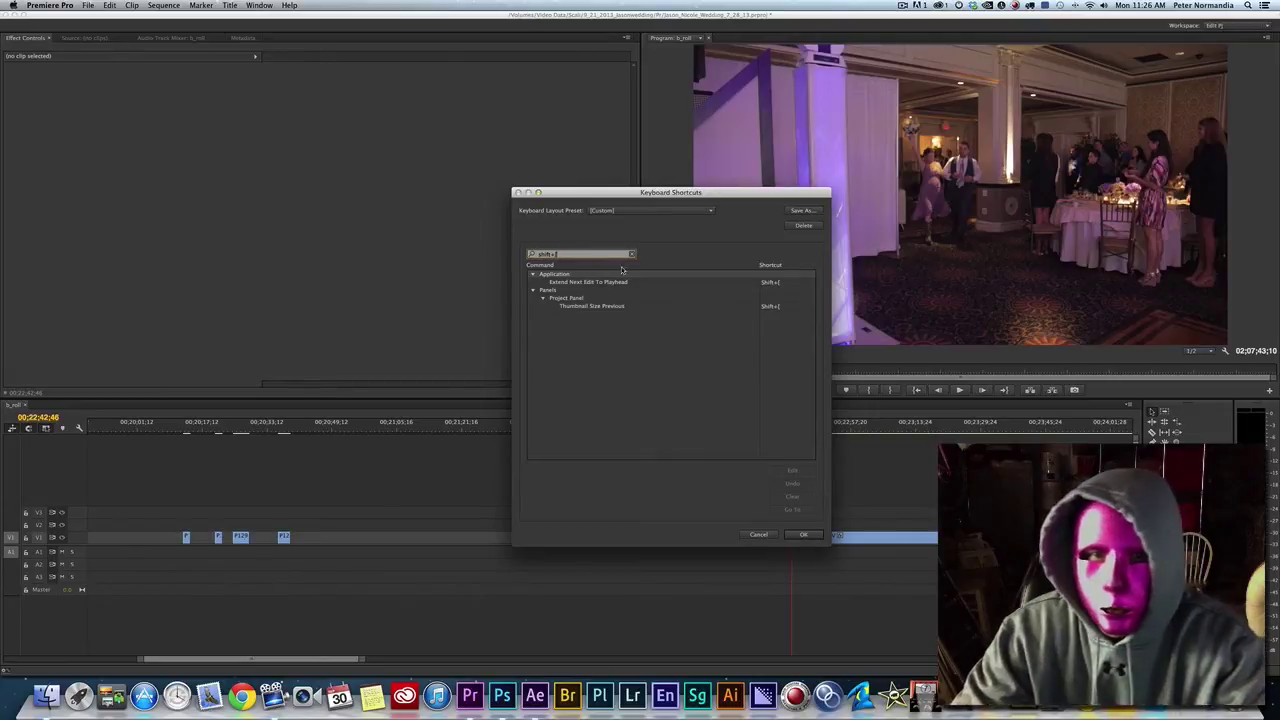
- Clear the shortcut search, examine the Extend Next and Extend Previous Edit To Playhead entries, and move the dialog off the recent cuts
click(632, 254)
scroll(553, 358, down, 5)
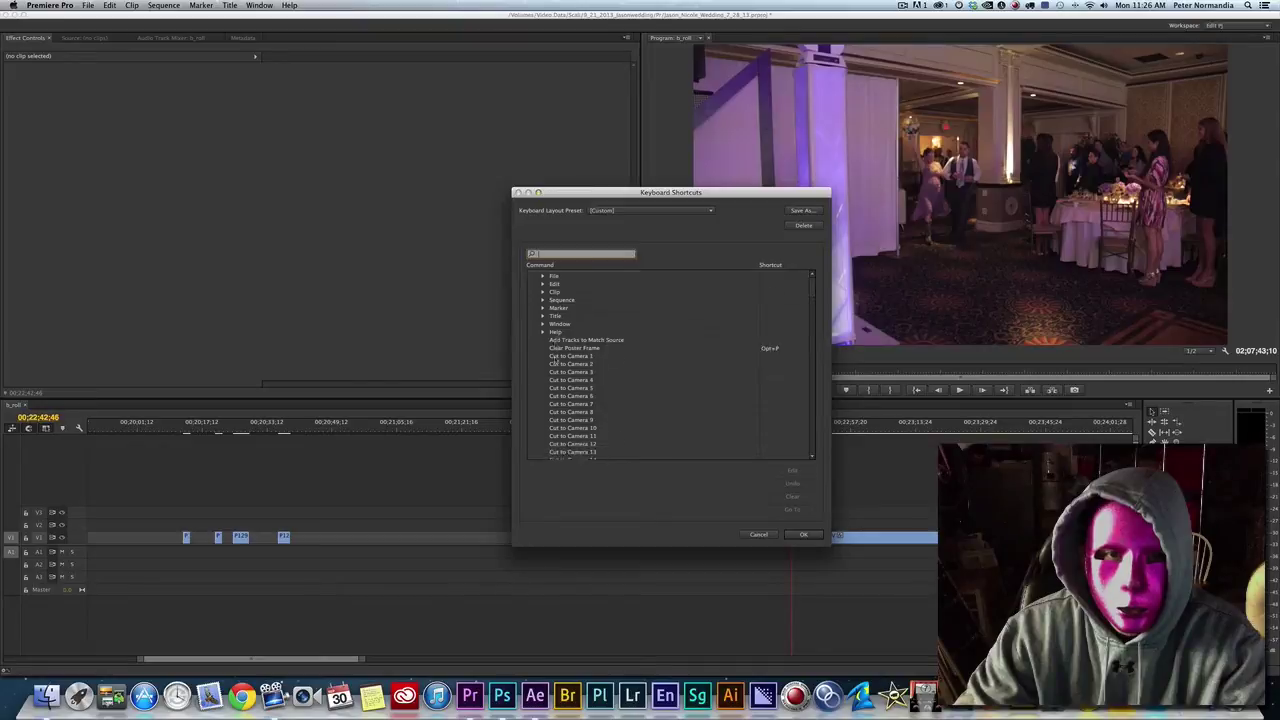
scroll(553, 358, down, 3)
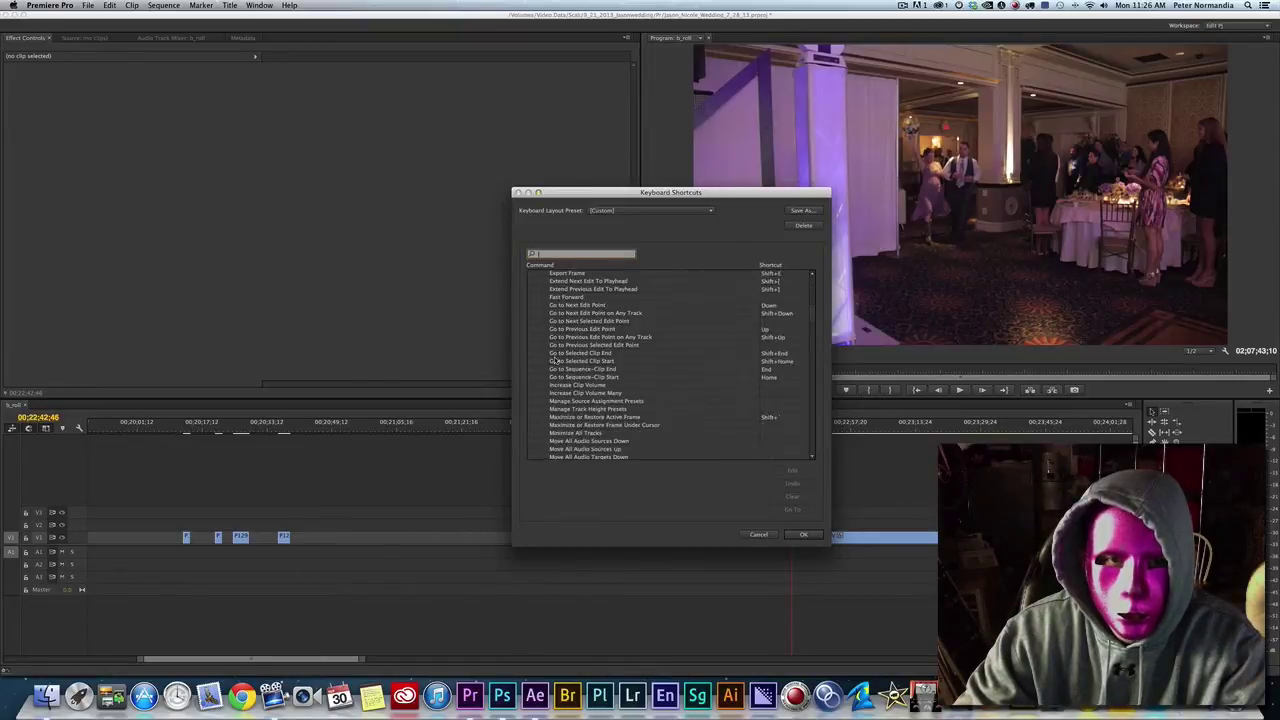
click(562, 340)
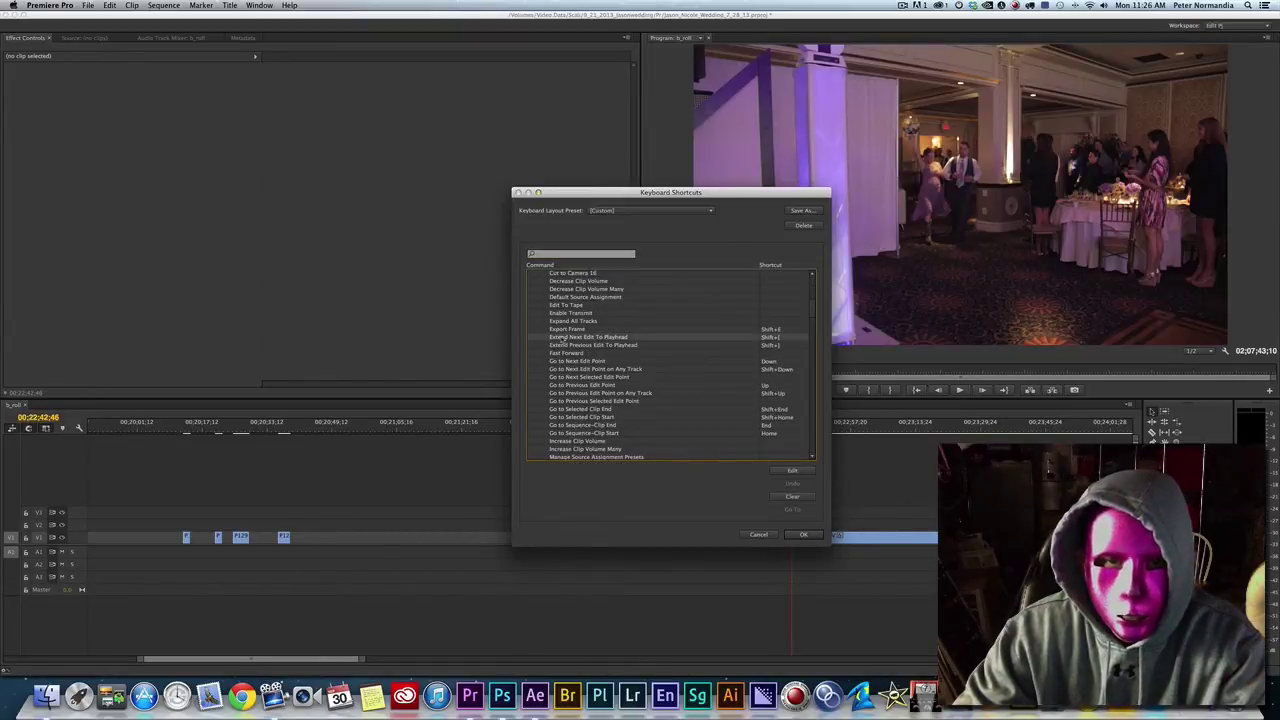
click(571, 345)
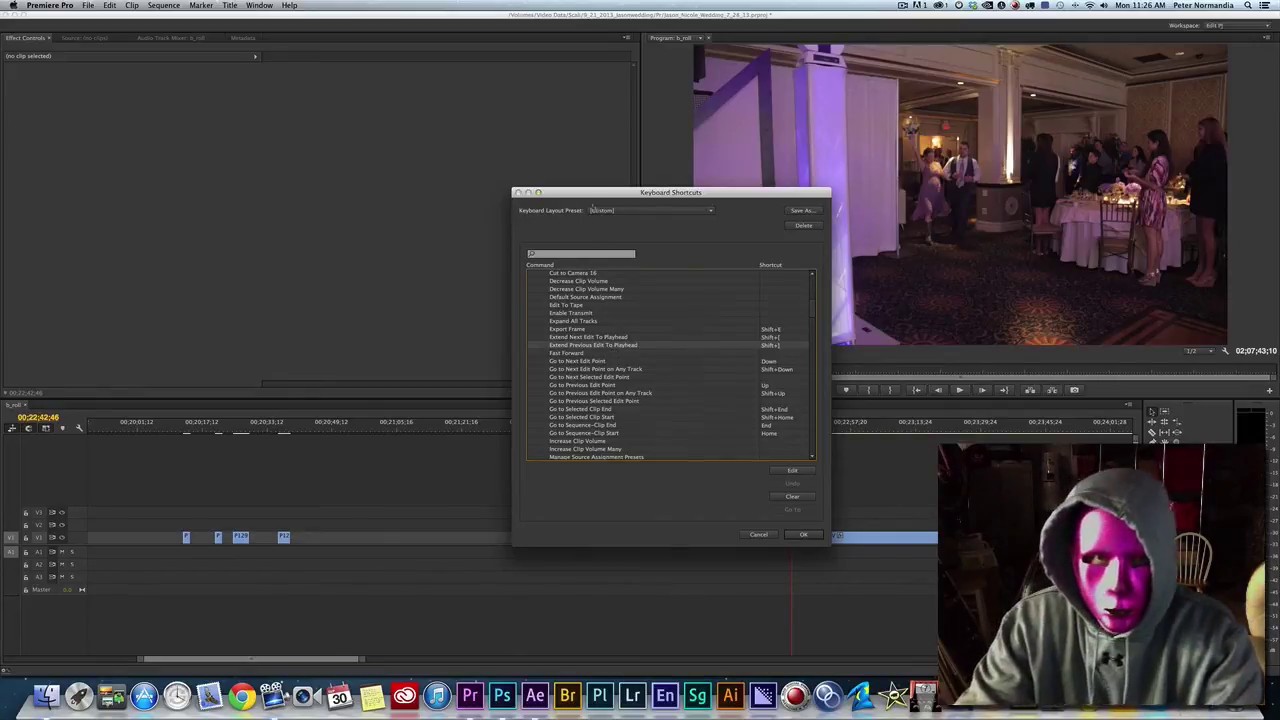
drag(706, 193, 359, 195)
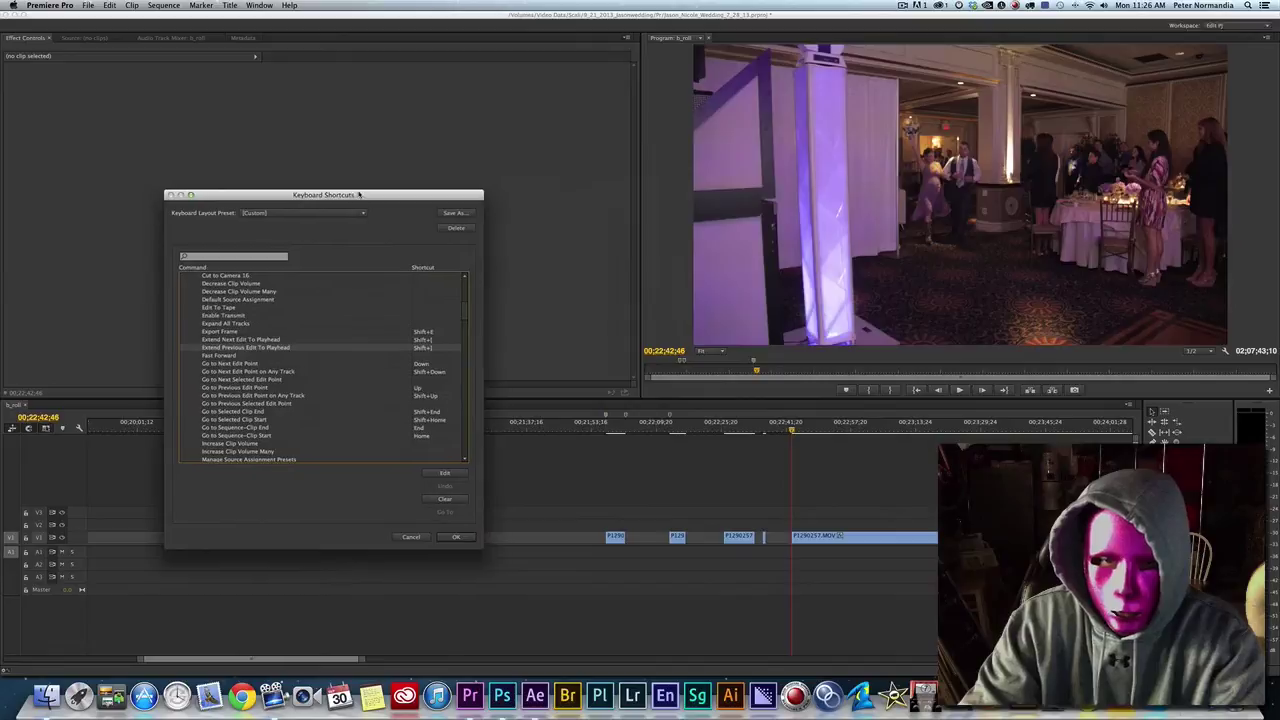
- Close the keyboard shortcuts unchanged, cut P1290257.MOV shortly before 00;22;49;49 and trim the start of the remaining piece to 00;22;49;49
click(411, 537)
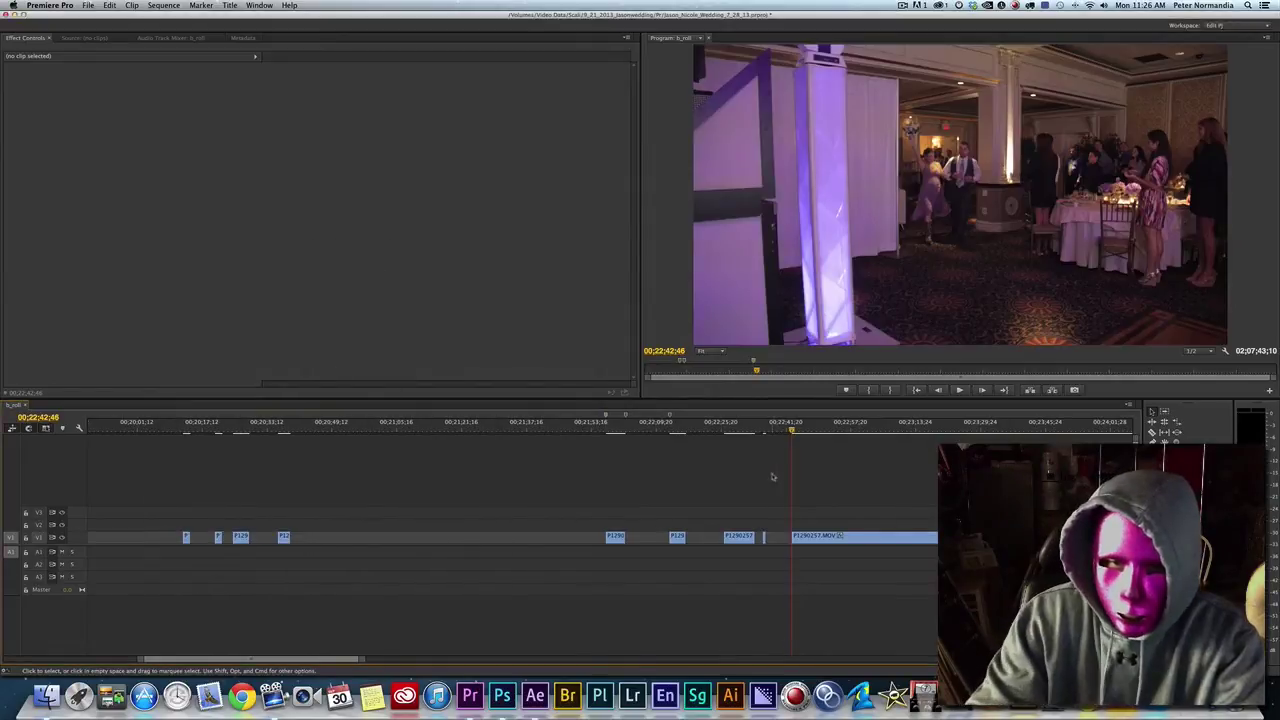
scroll(670, 474, down, 3)
click(535, 430)
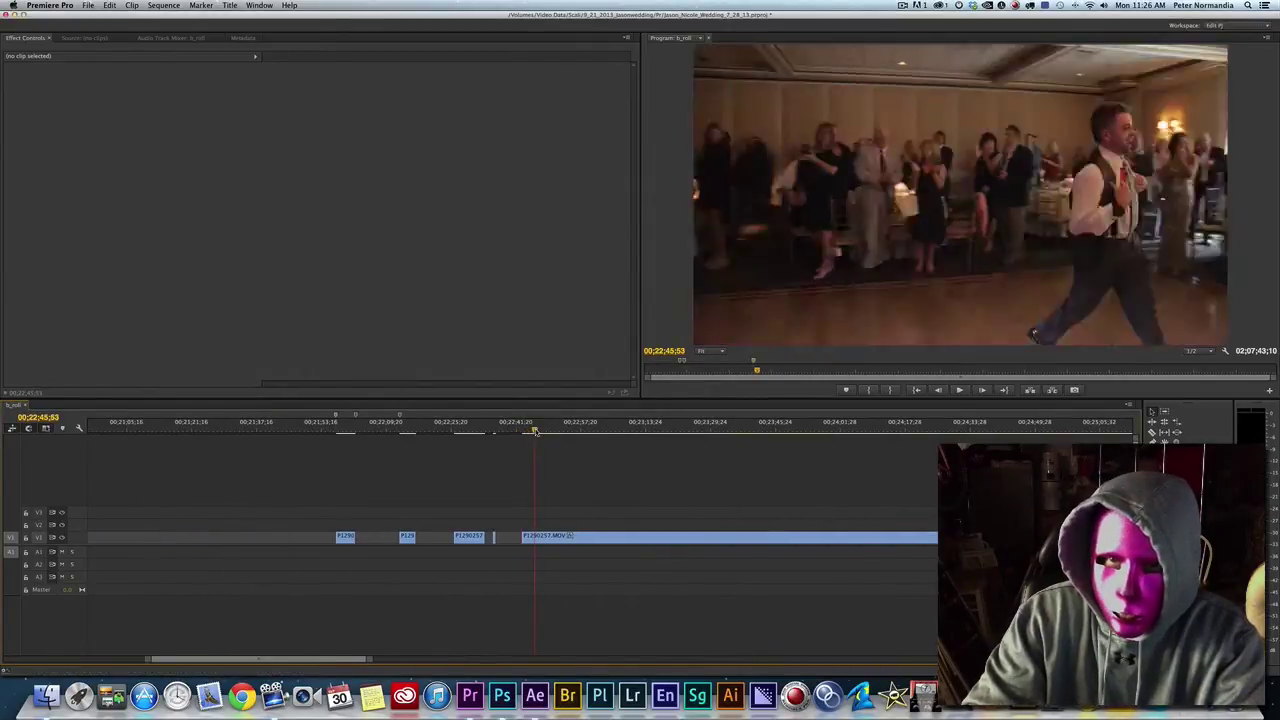
drag(535, 430, 552, 436)
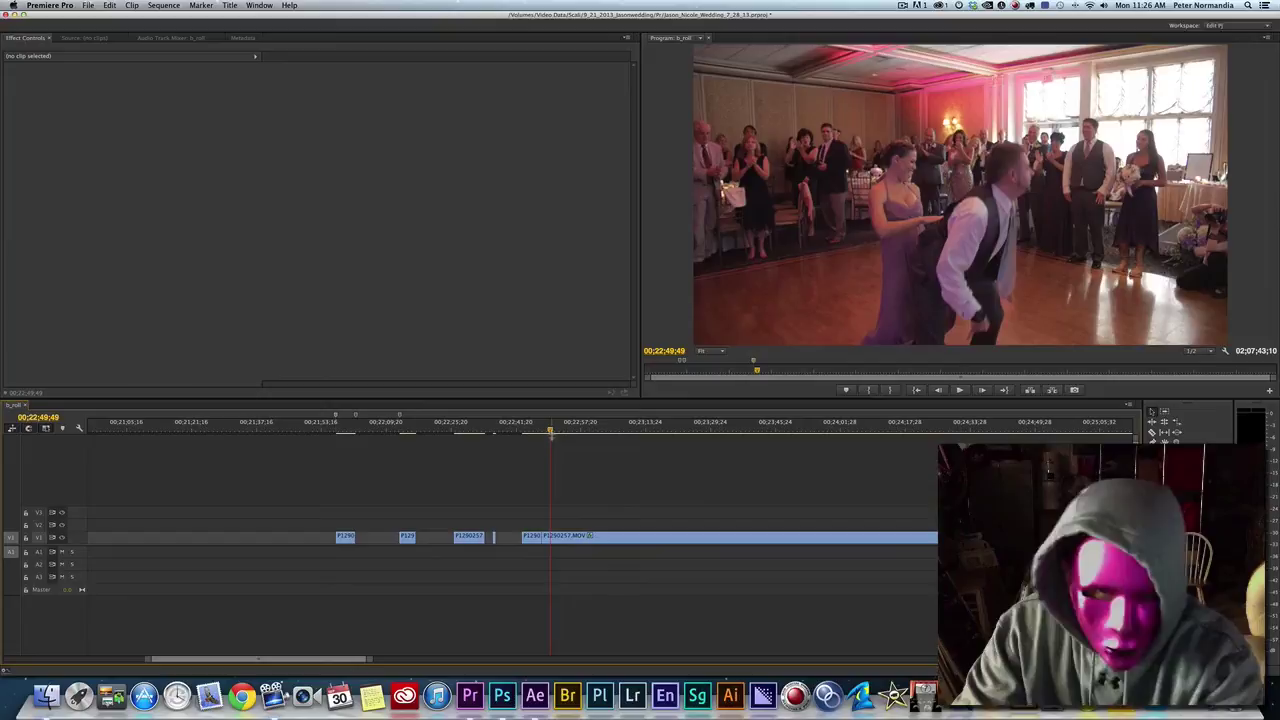
key(super+k)
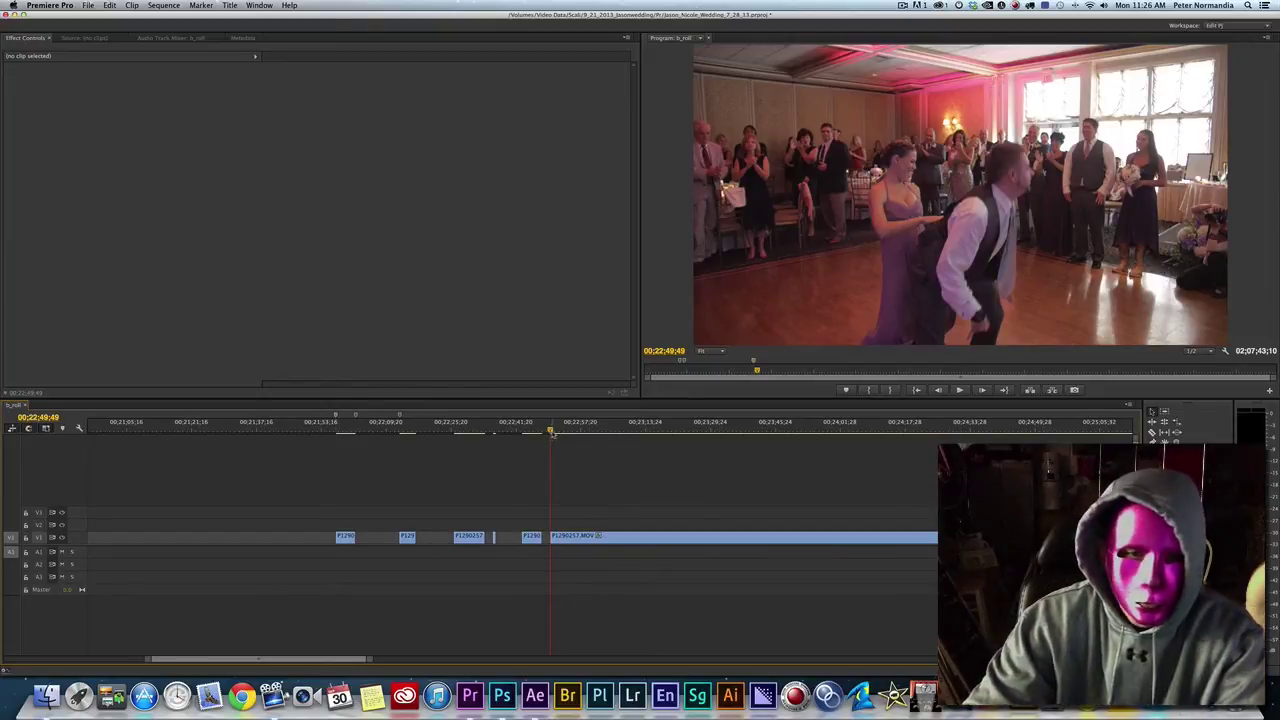
- Play and scrub on to 00;23;01;59 and trim the start of the remaining P1290257.MOV piece to the playhead
key(space)
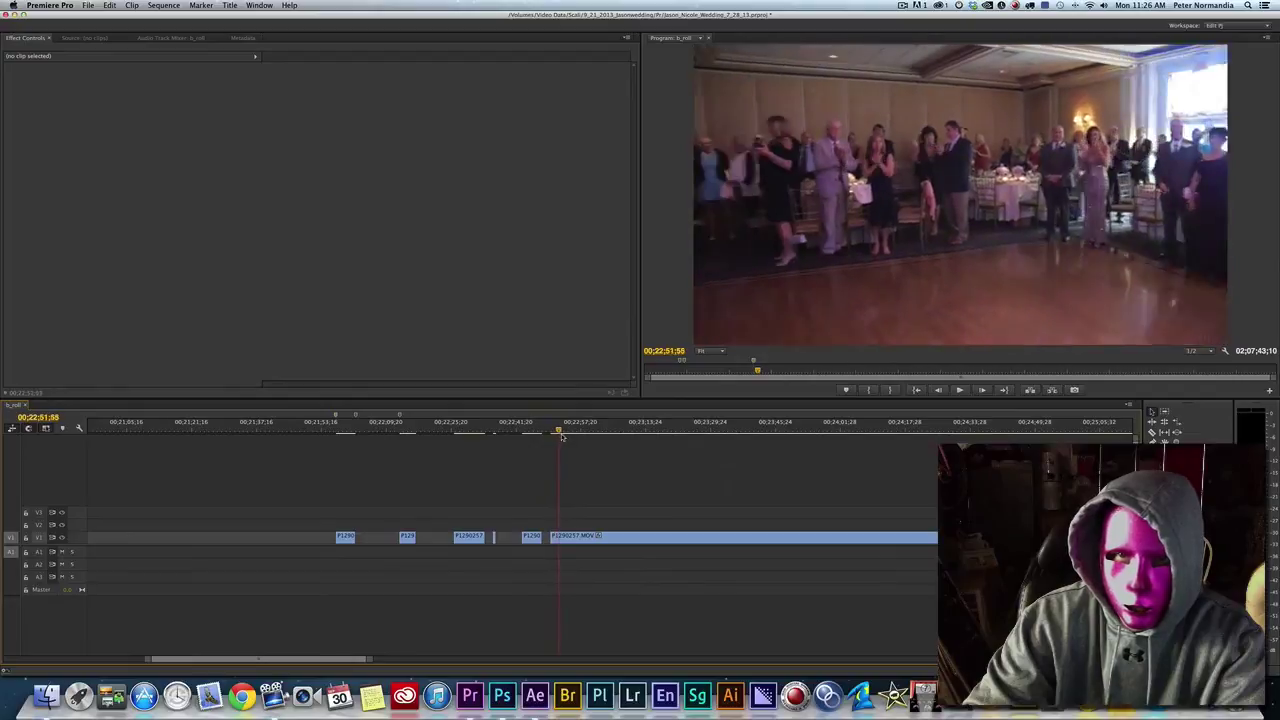
drag(562, 436, 601, 456)
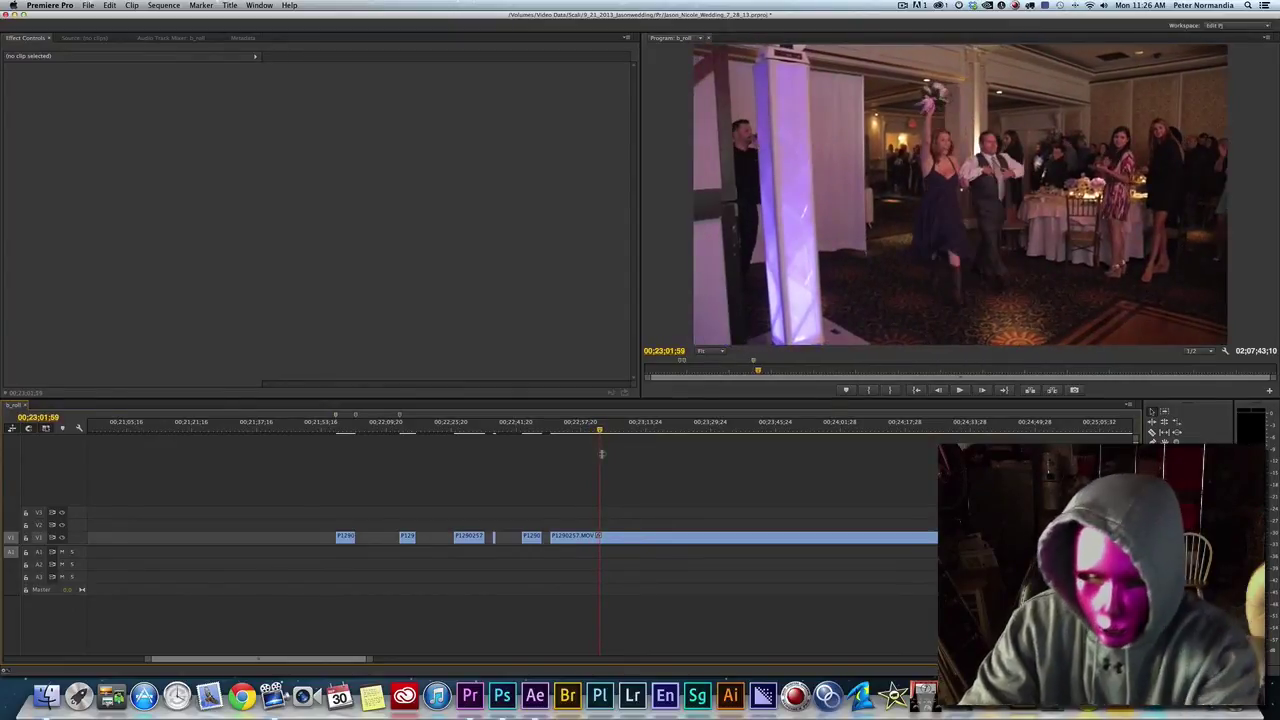
scroll(580, 438, down, 3)
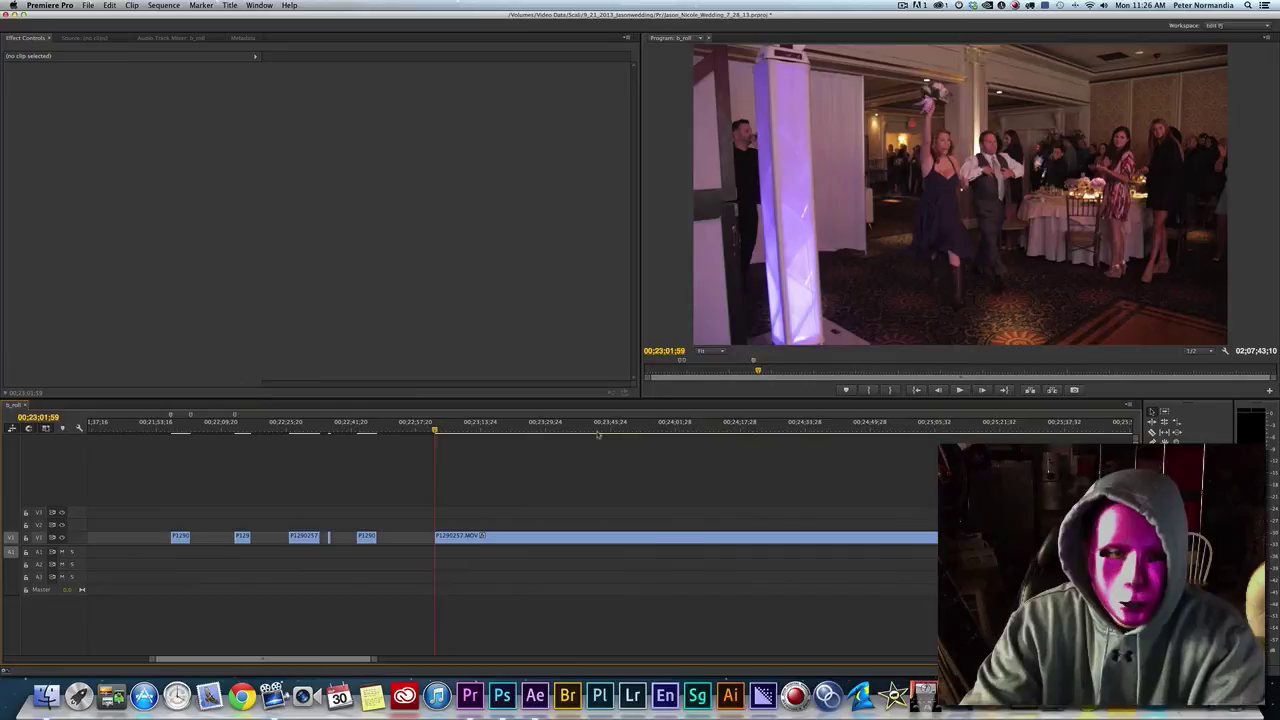
- Move the last short P1290257.MOV piece toward the long clip so it ends at 00;23;00;15, and place the playhead at its end
drag(435, 431, 391, 438)
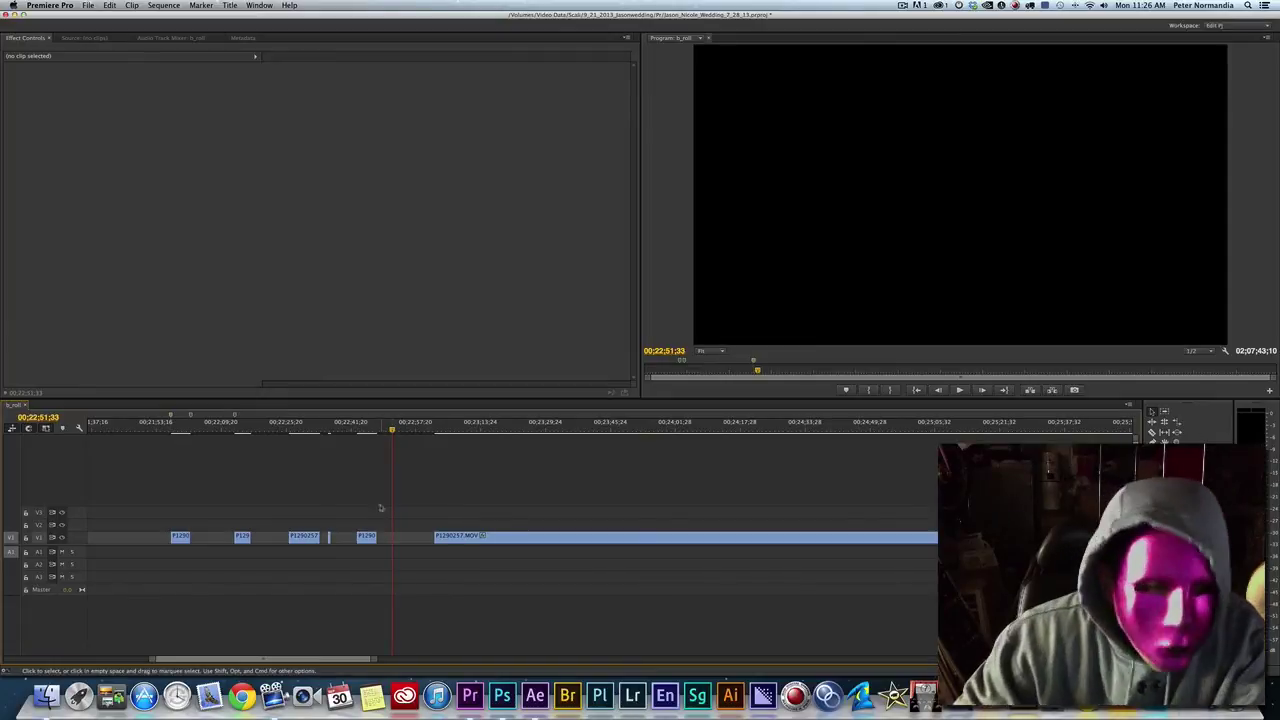
drag(371, 535, 428, 541)
click(444, 430)
drag(444, 431, 444, 435)
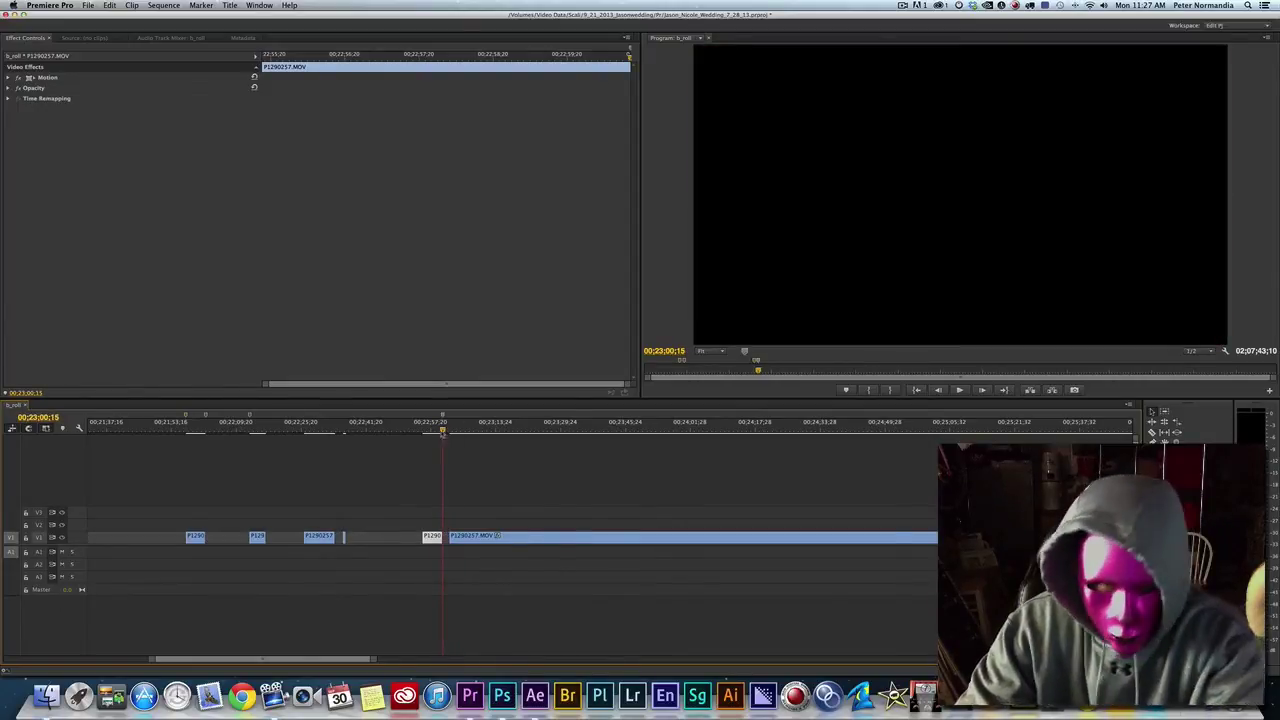
- Extend the end of the short piece to the playhead at 00;23;01;59, and return the playhead to 00;23;00;15
click(450, 431)
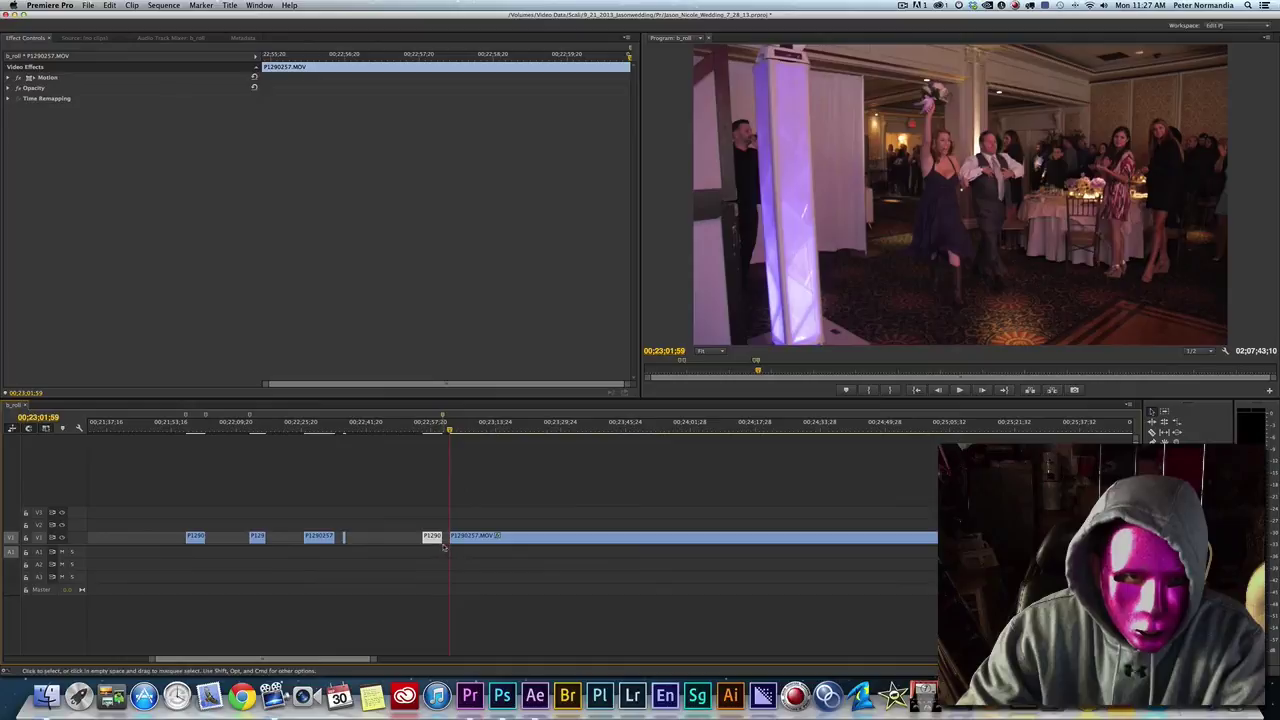
click(437, 428)
mouse_move(437, 428)
mouse_down()
mouse_move(455, 433)
mouse_move(443, 433)
mouse_up()
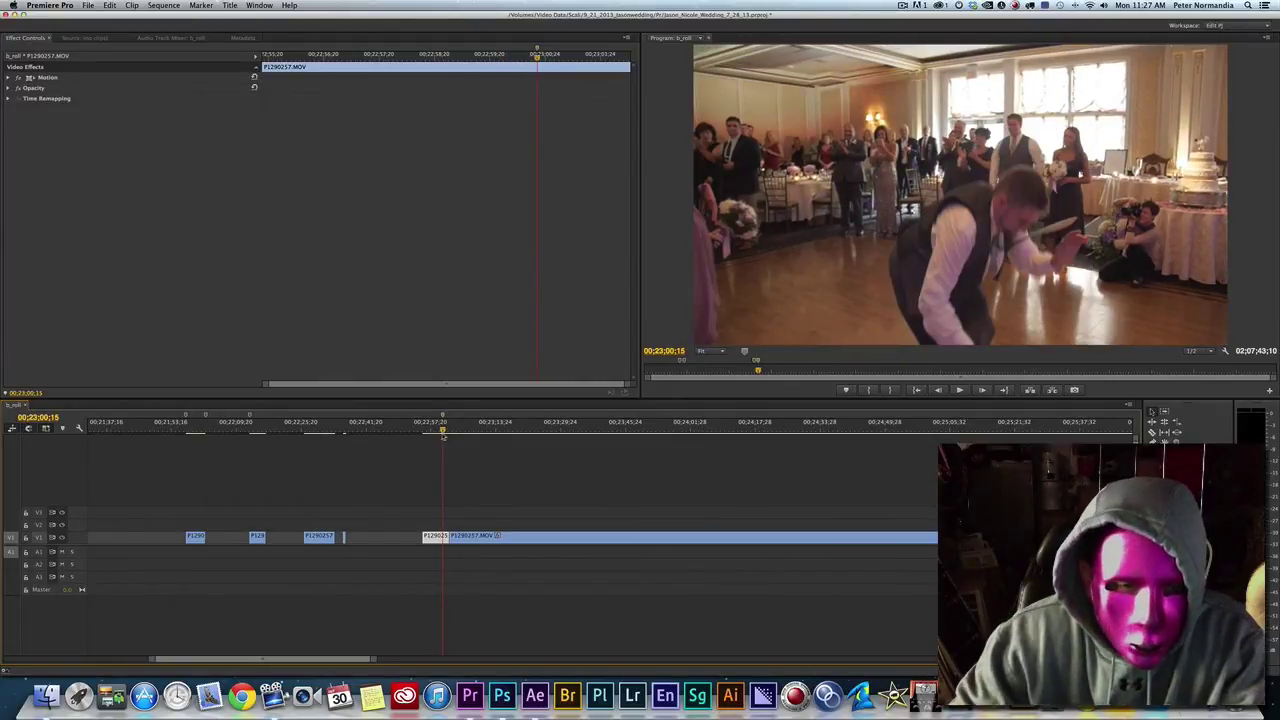
- Restore the short piece's end, extend the long clip's start back to 00;23;00;15 and play across the edit
drag(447, 537, 448, 537)
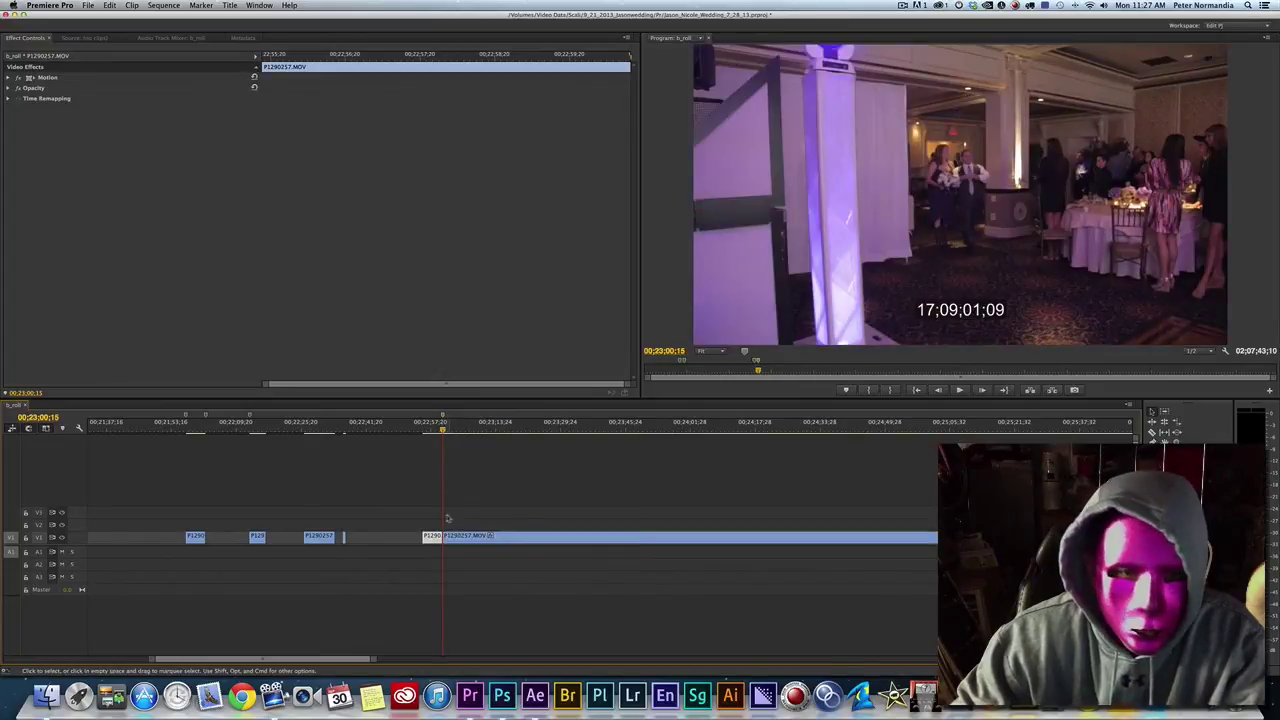
click(430, 425)
key(space)
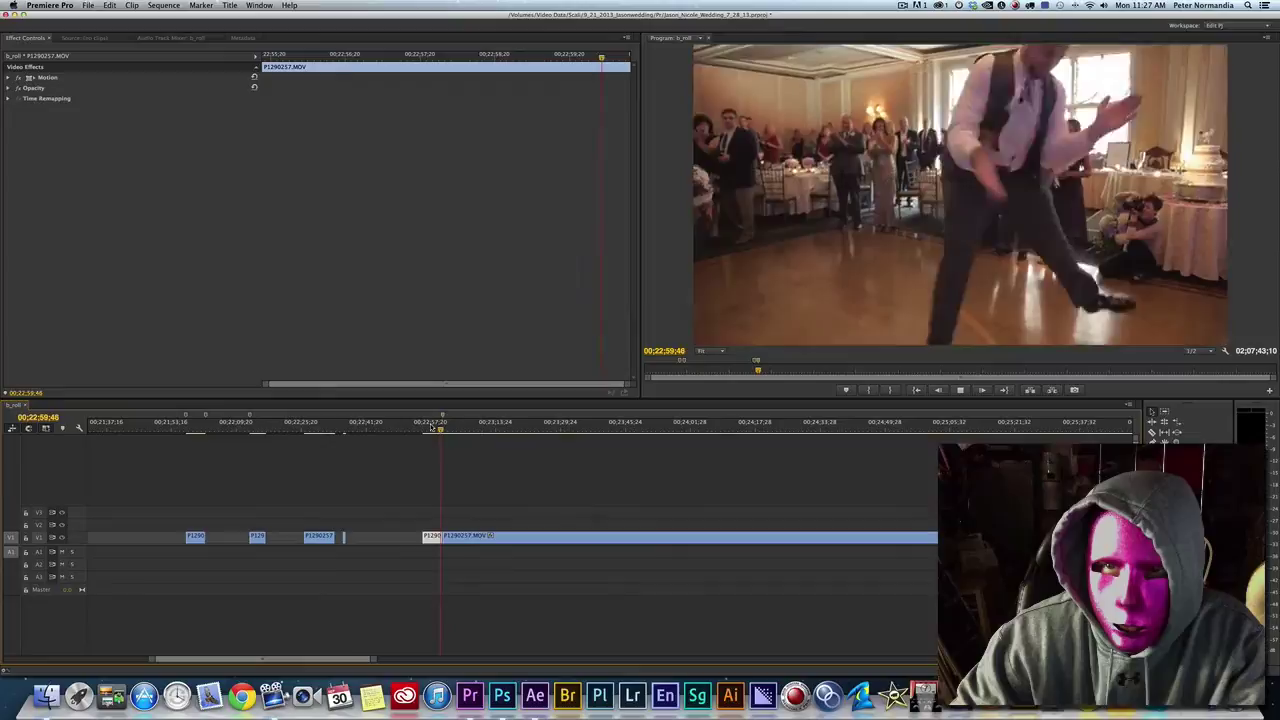
key(space)
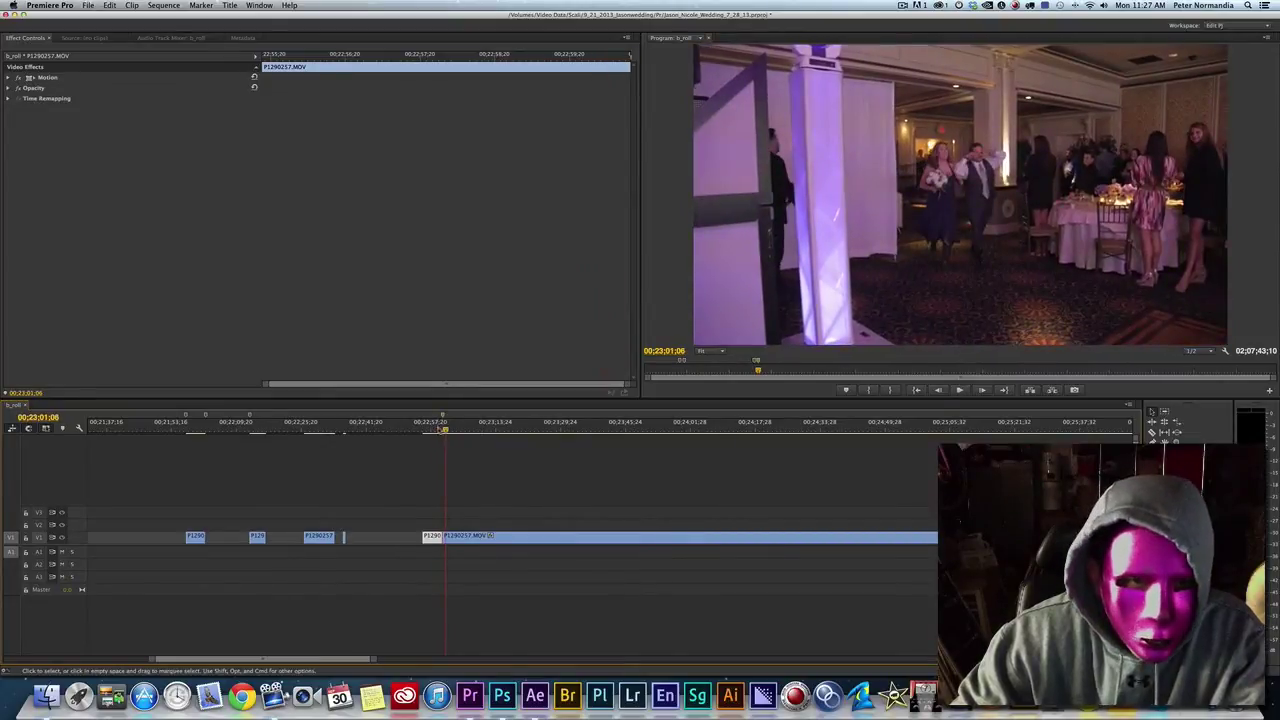
- Undo the extension of the long clip's start and place the playhead at 00;23;01;59, where that clip begins
click(443, 428)
key(super+k)
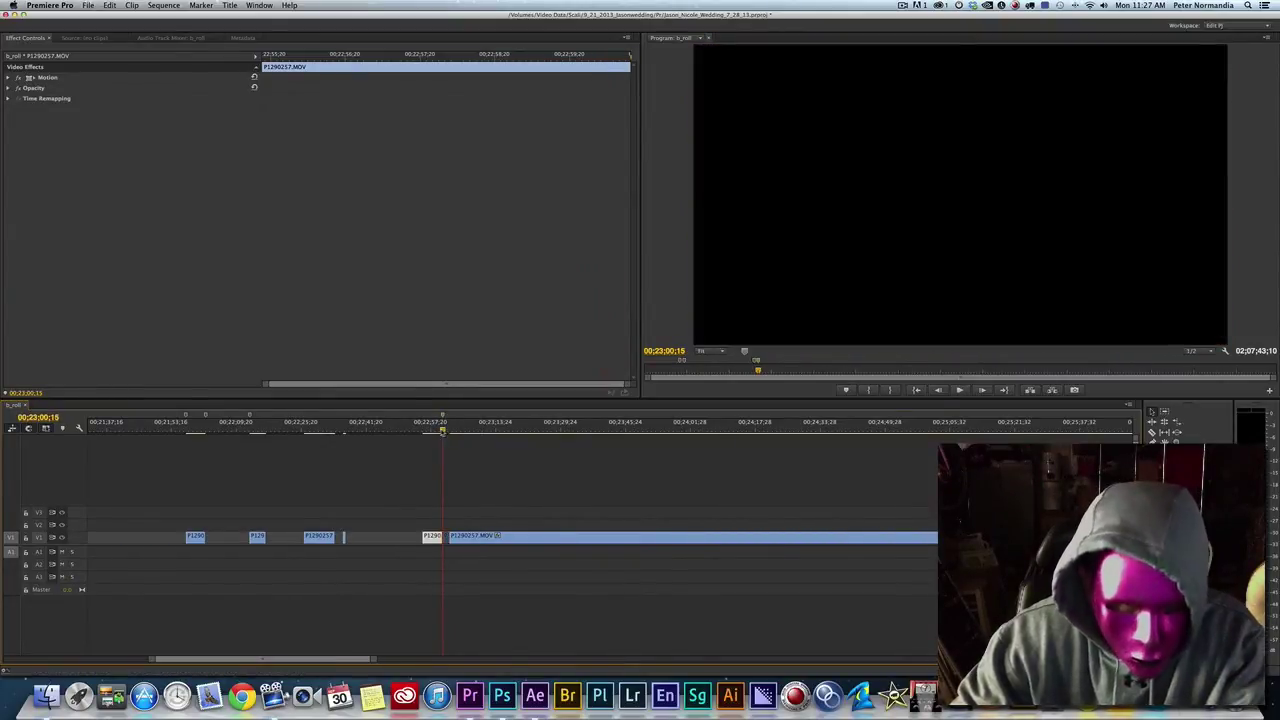
click(452, 535)
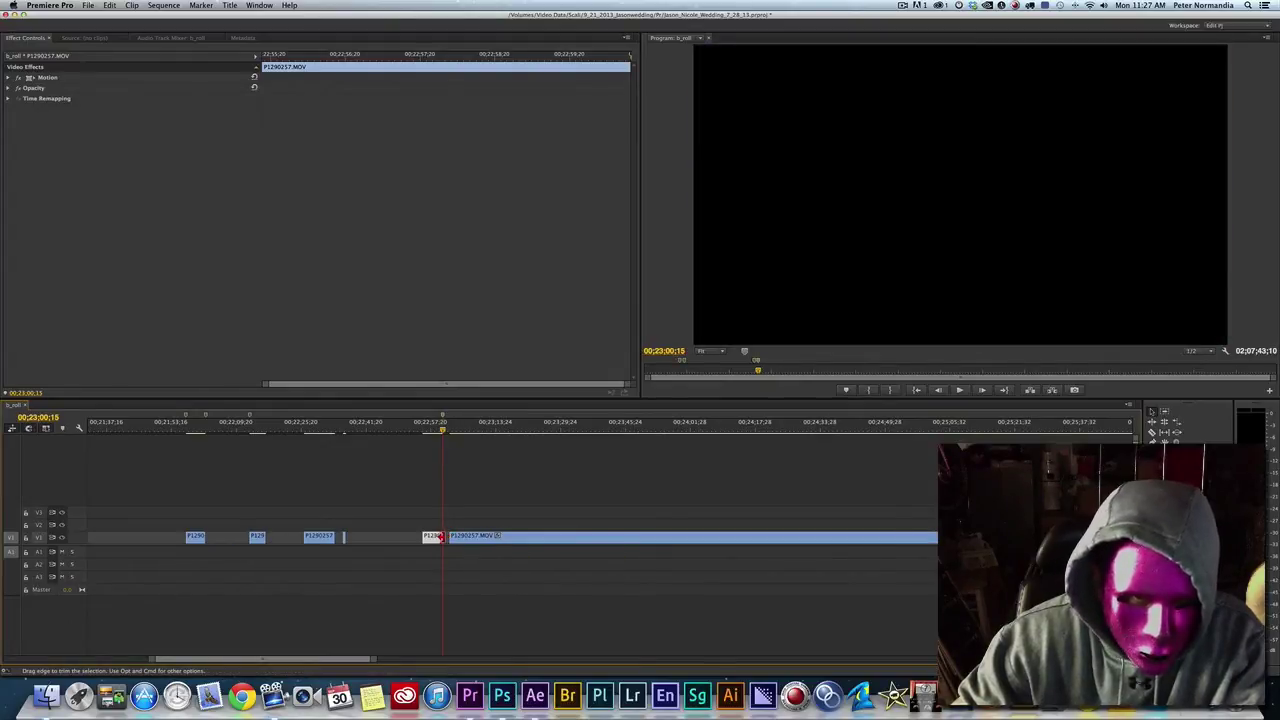
click(445, 537)
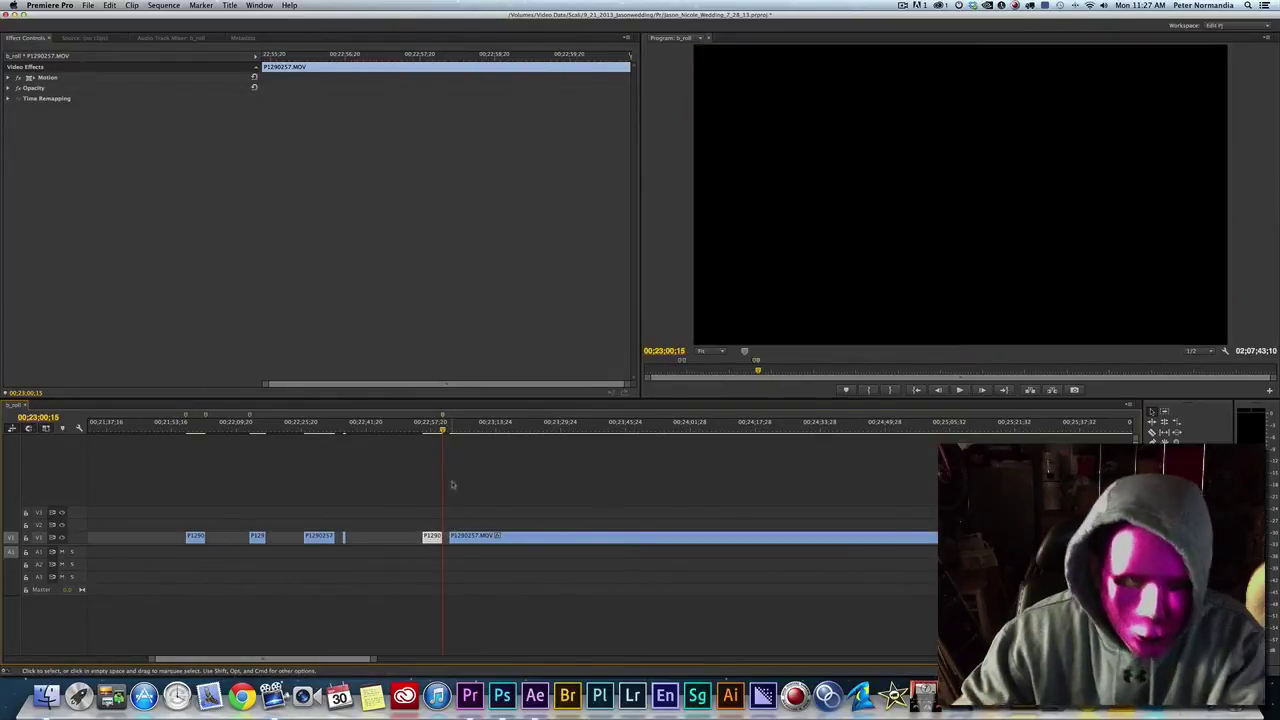
click(449, 429)
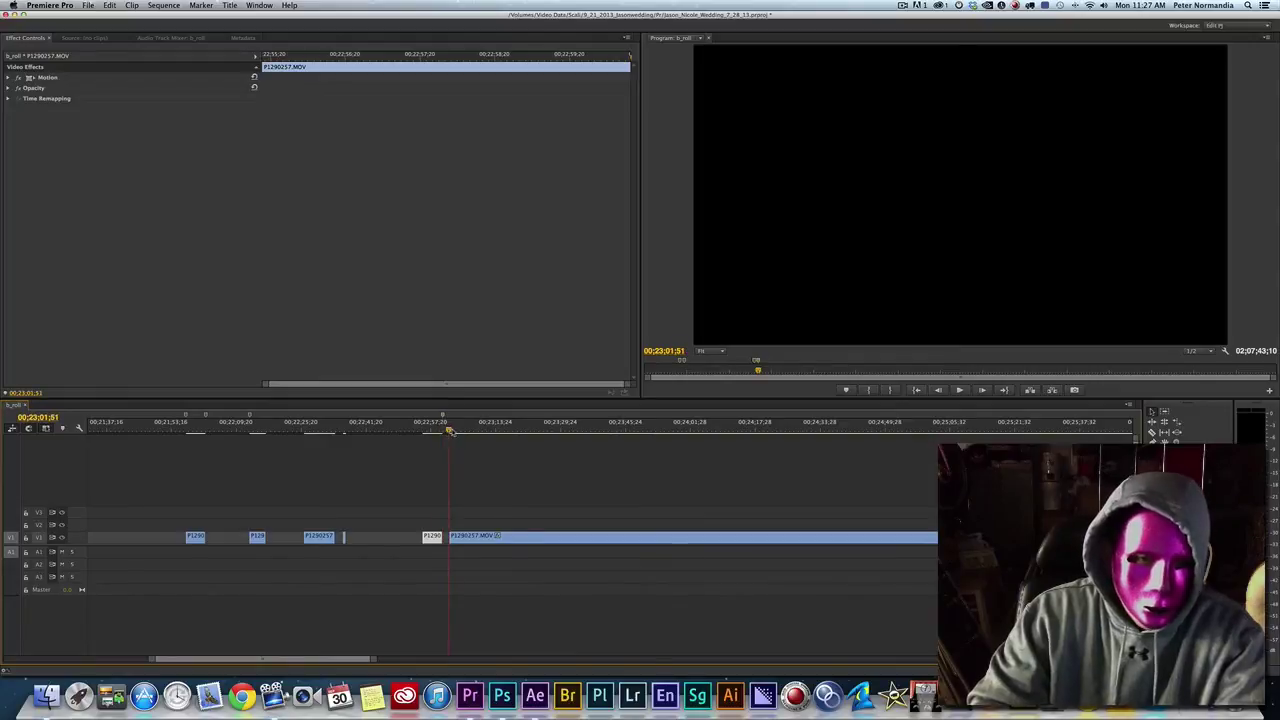
drag(449, 429, 451, 430)
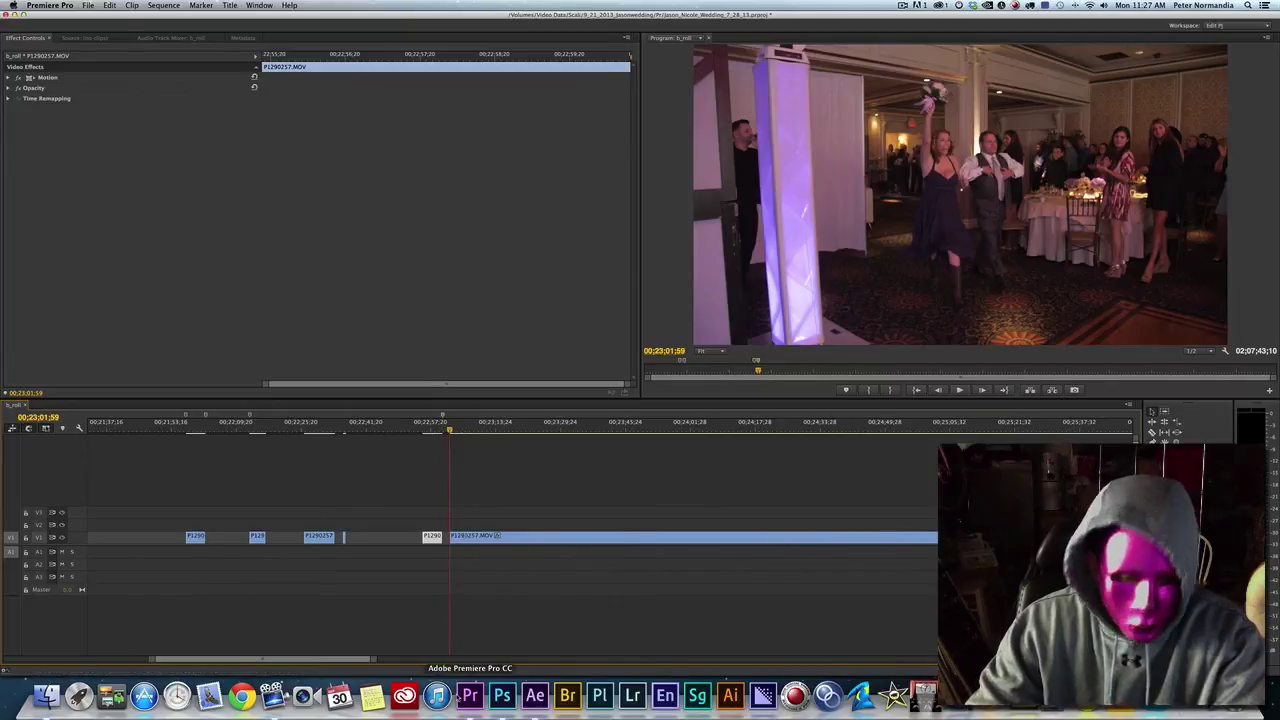
- Open the keyboard shortcuts, examine the Extend Next Edit To Playhead entry and close the dialog without changes
key(alt+super+k)
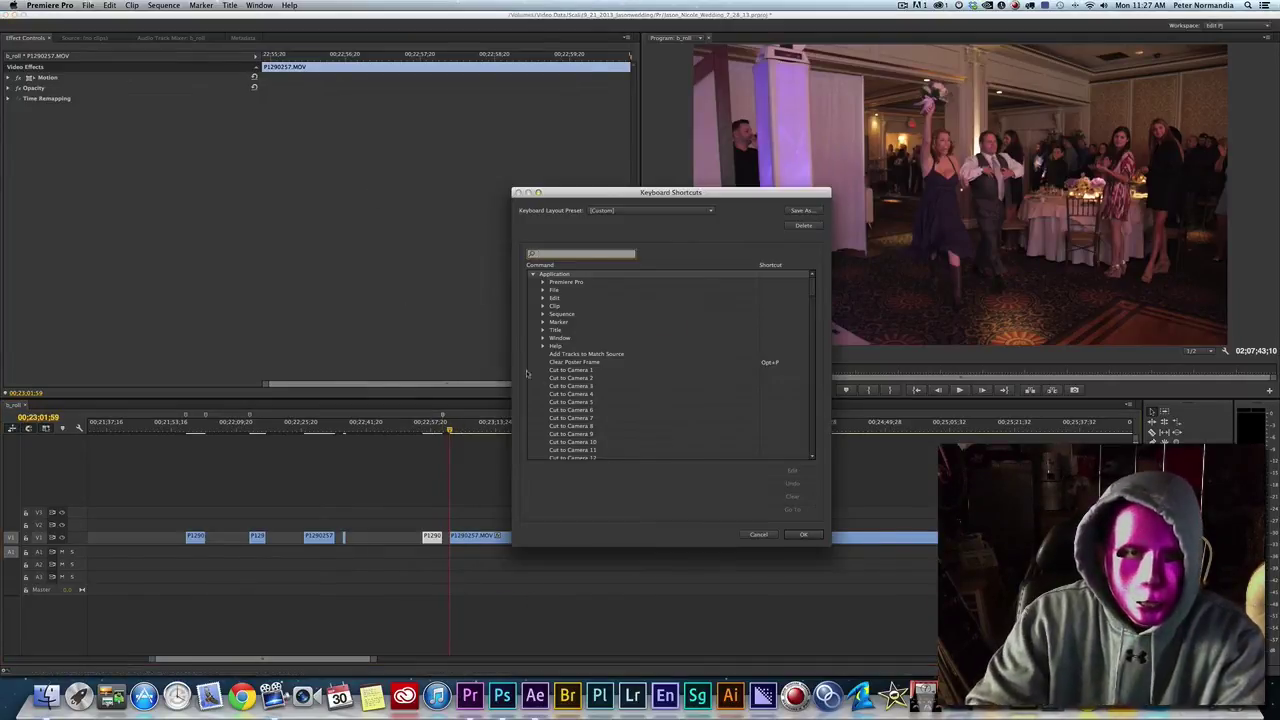
scroll(543, 385, down, 7)
scroll(545, 385, down, 2)
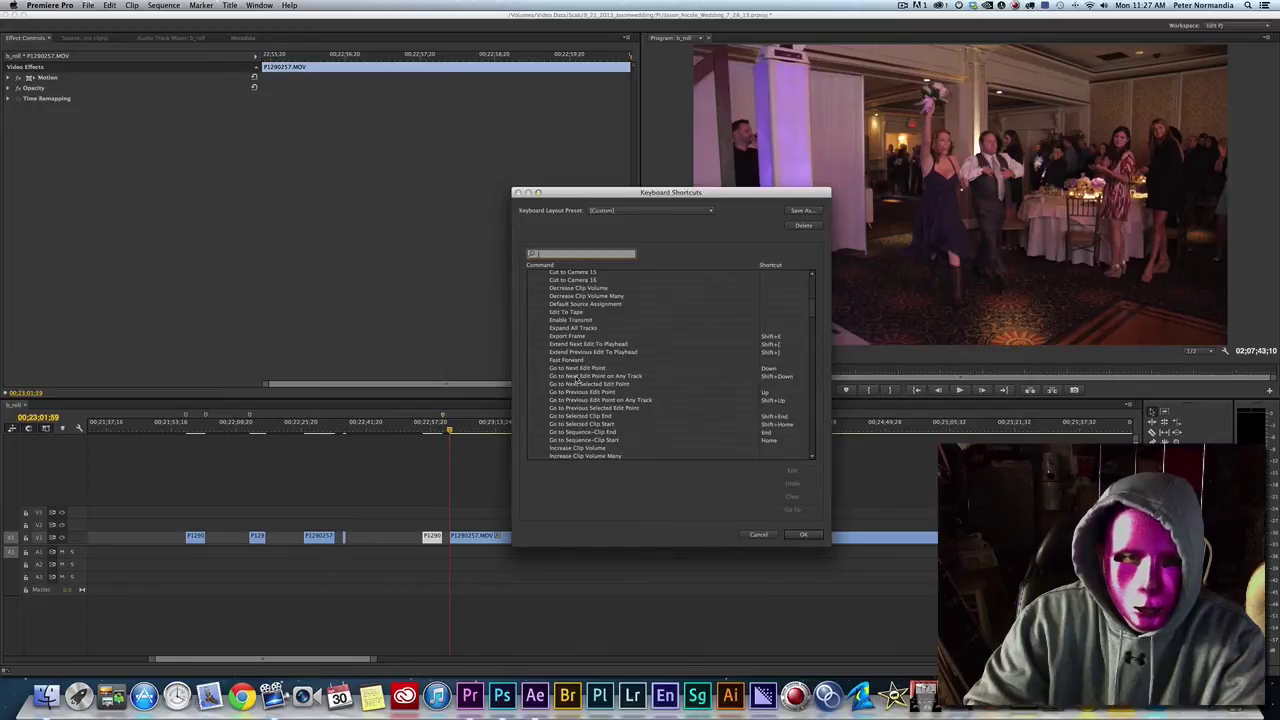
click(632, 344)
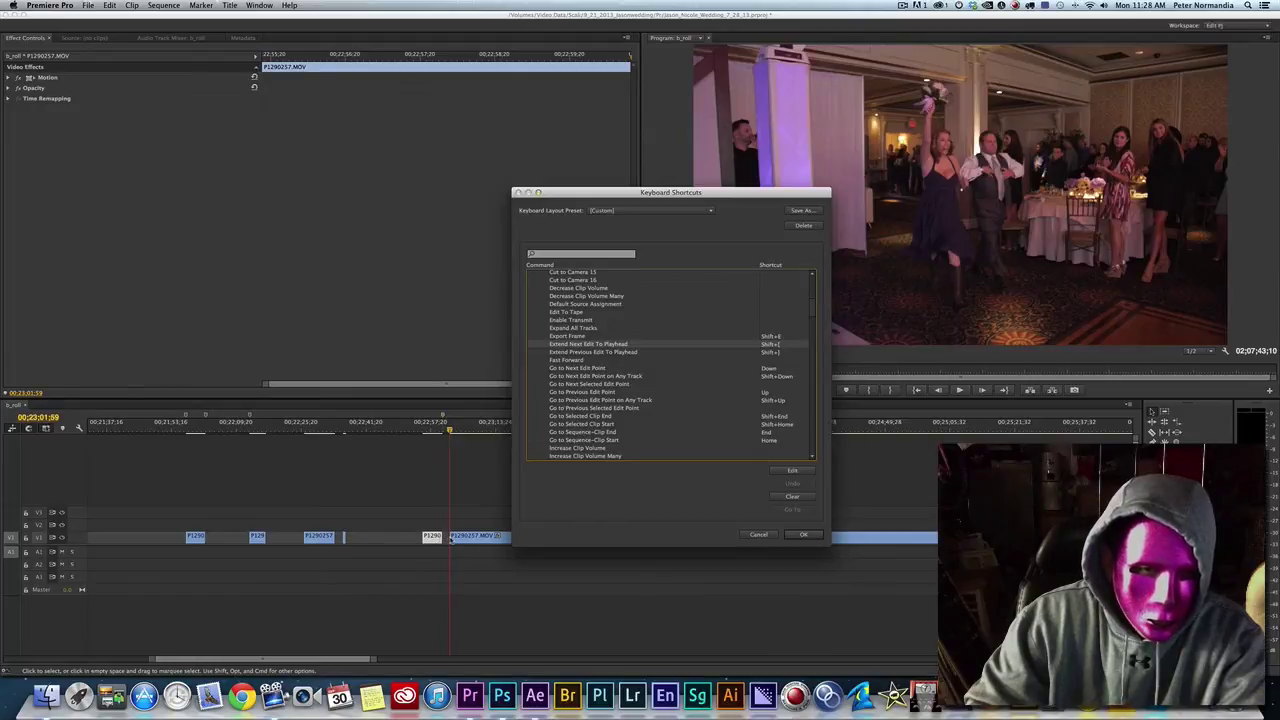
click(759, 536)
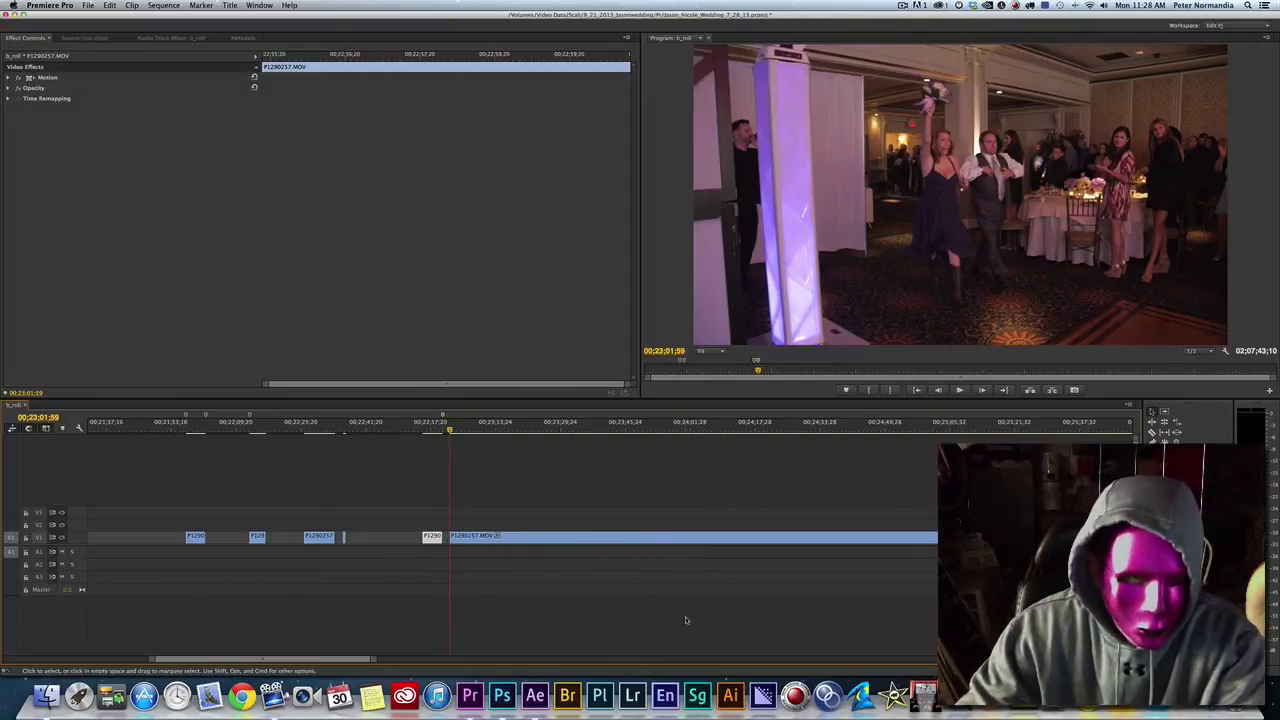
- Place the playhead at 00;23;00;15, recheck the Extend Next Edit To Playhead shortcut and extend the long clip's start to the playhead
click(443, 432)
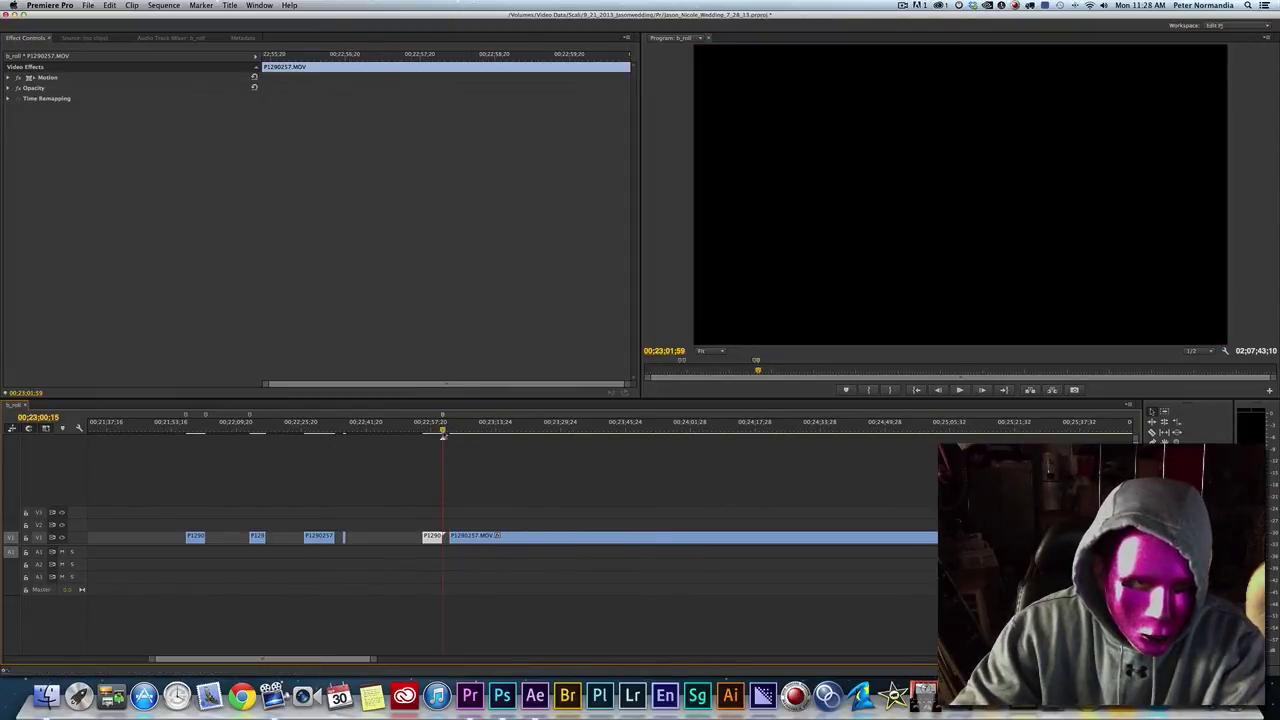
key(super+alt+k)
scroll(583, 412, down, 5)
scroll(583, 412, up, 5)
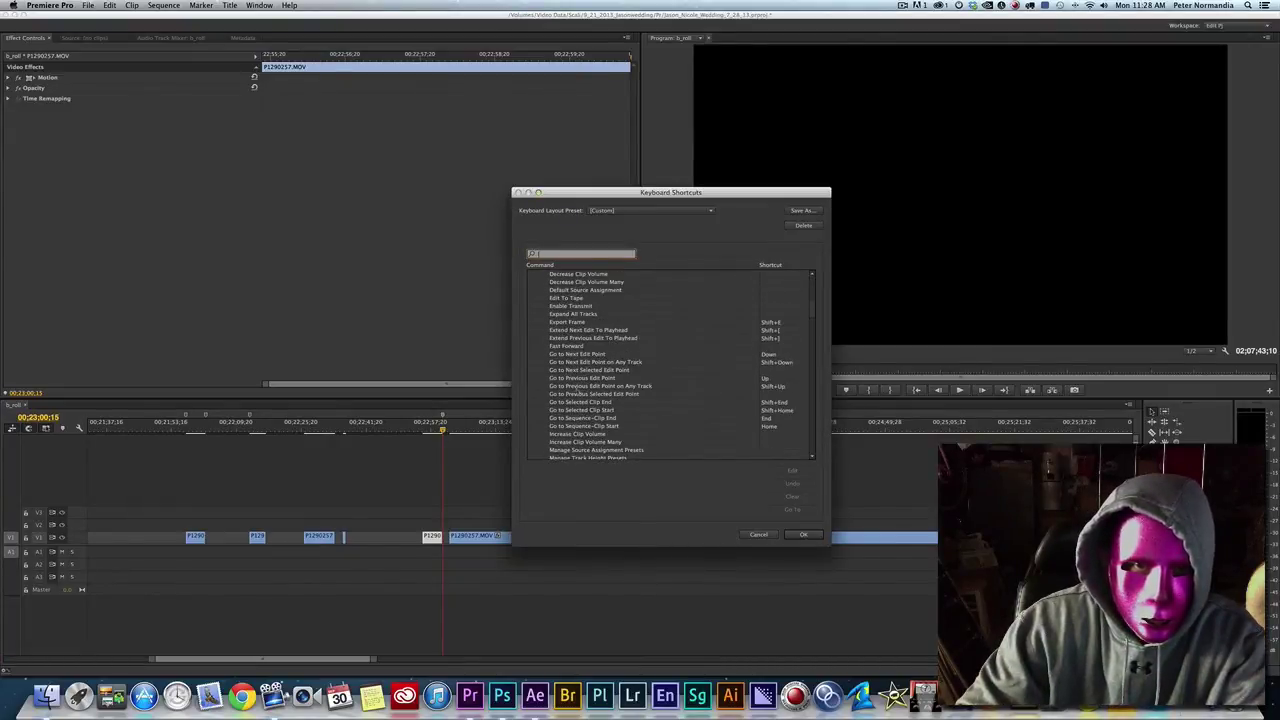
click(576, 330)
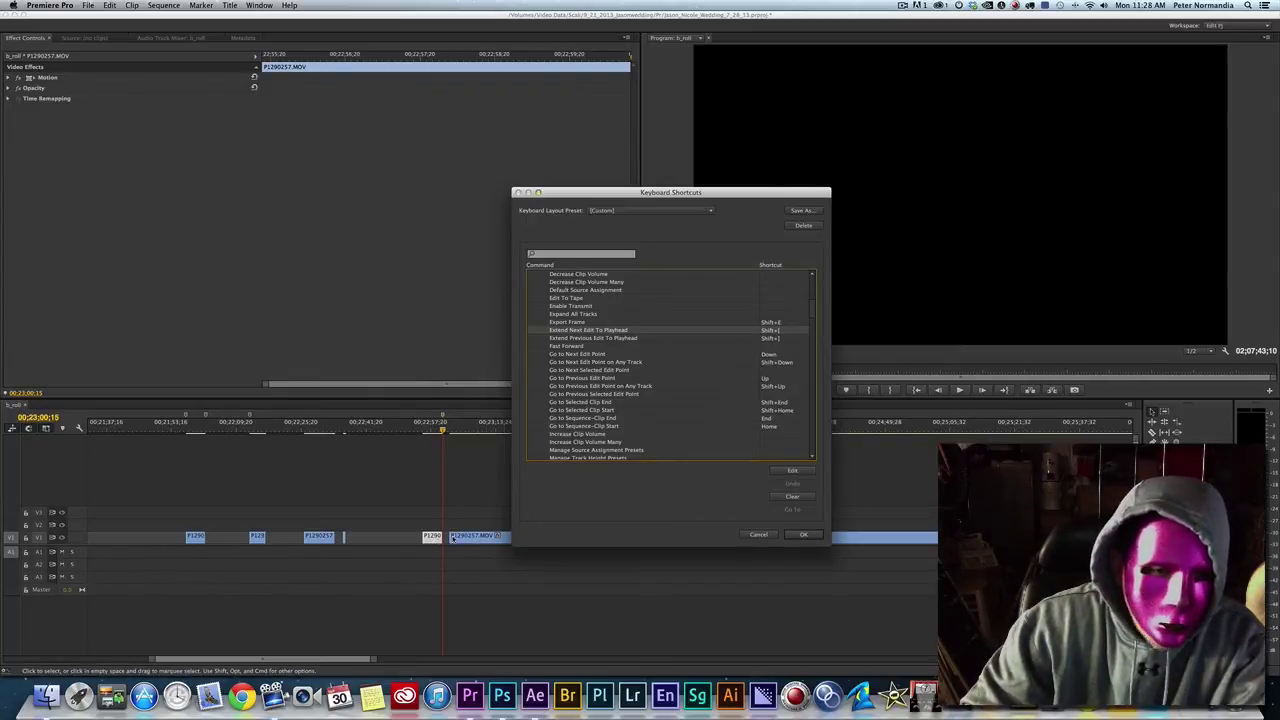
click(760, 535)
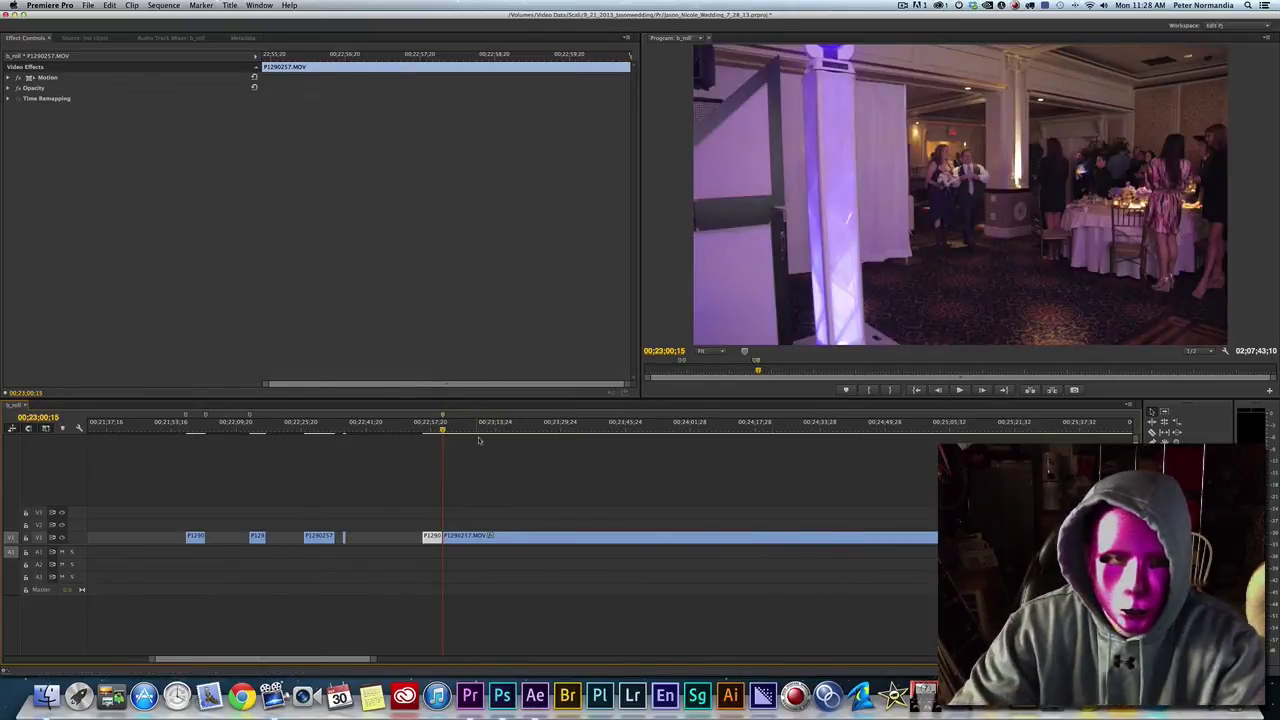
- Undo the long clip's extension, and try extending an edit to the playhead at 00;23;07;39 before undoing it
key(super+z)
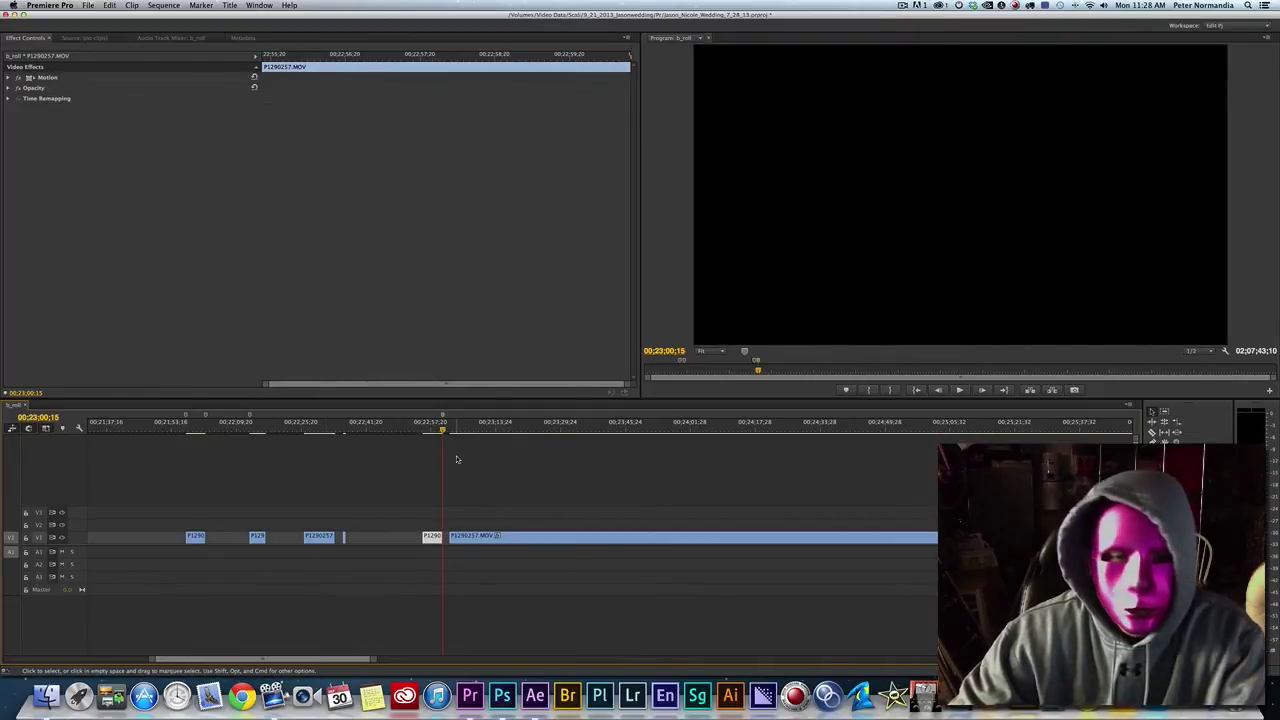
drag(458, 426, 473, 428)
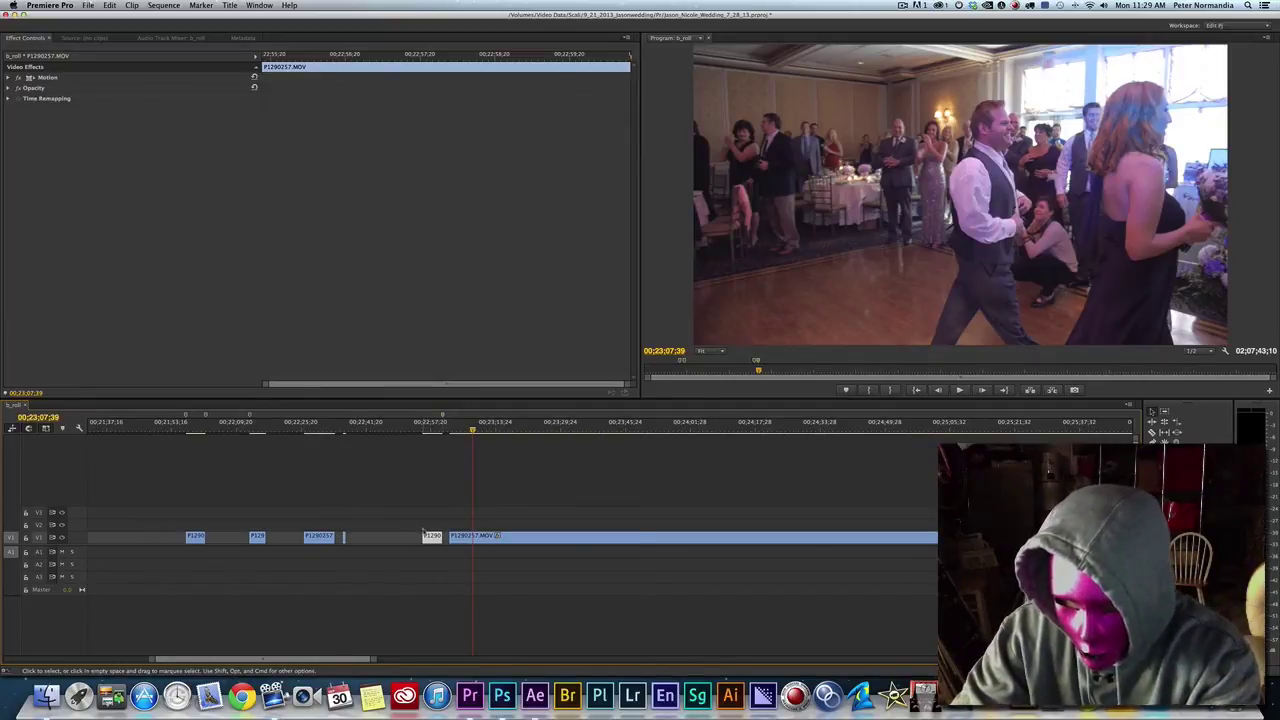
key(shift+q)
key(super+z)
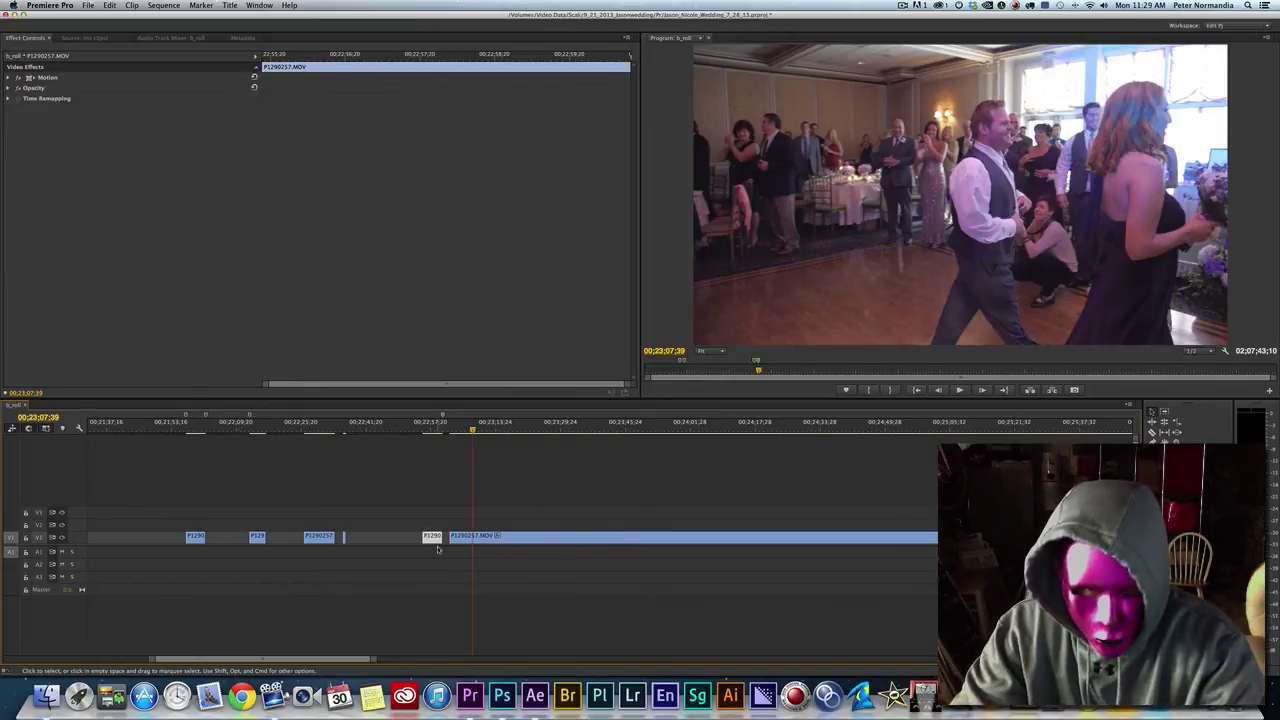
- Try extending the neighbouring edit to the playhead at 00;22;43;25 in the gap, and undo it
click(375, 426)
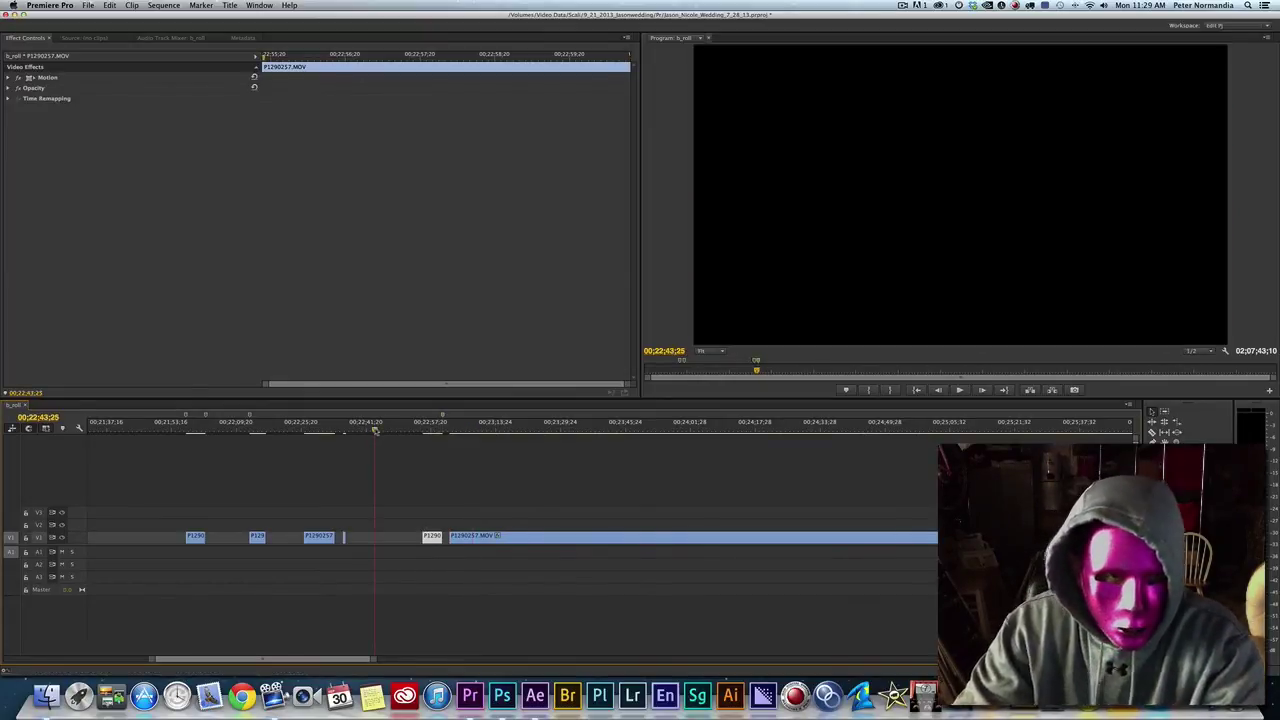
key(e)
key(super+z)
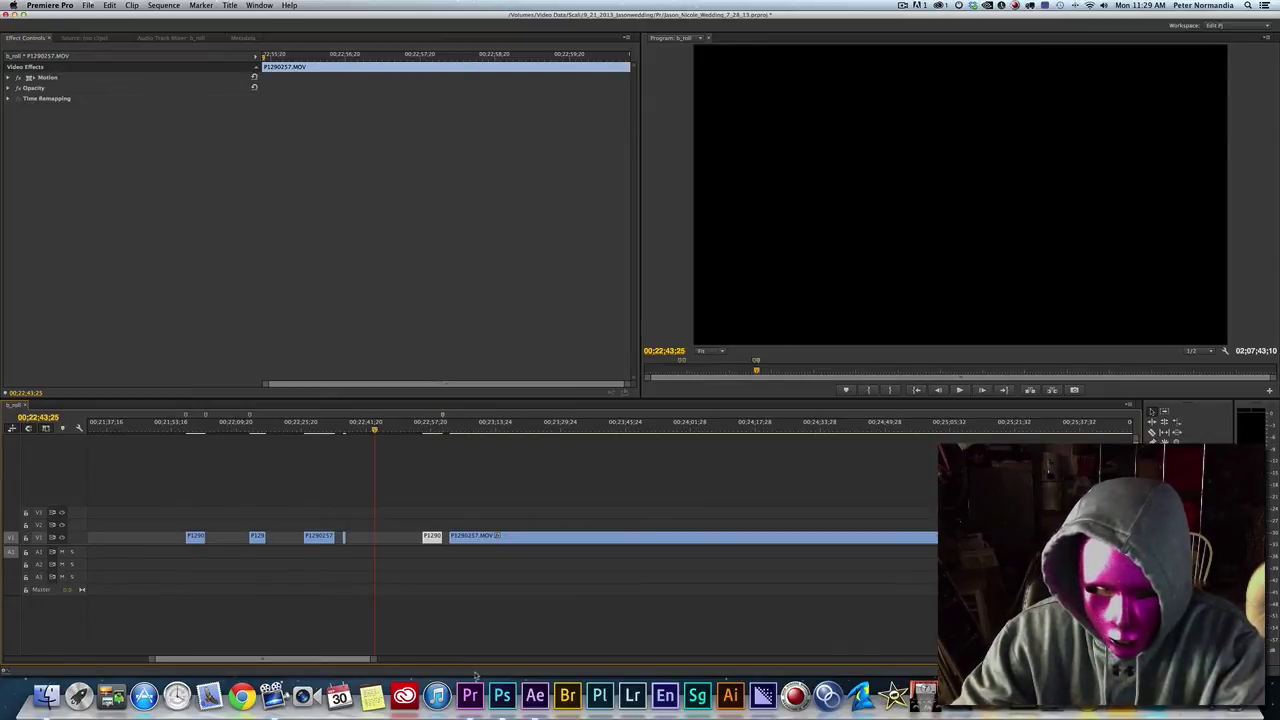
- Move the timeline playhead to 00;23;14;26, and mark an In point at 18;31;51;25 in the source clip P1290309.MOV
drag(471, 425, 500, 427)
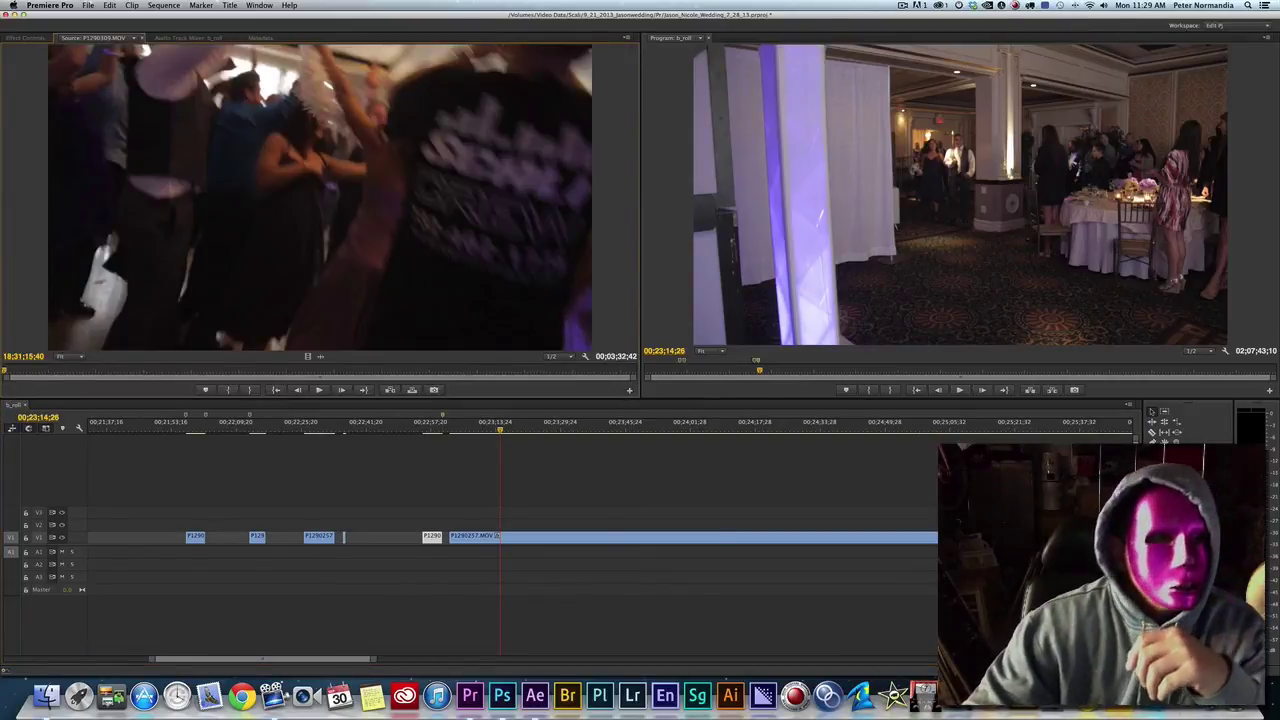
drag(136, 377, 110, 381)
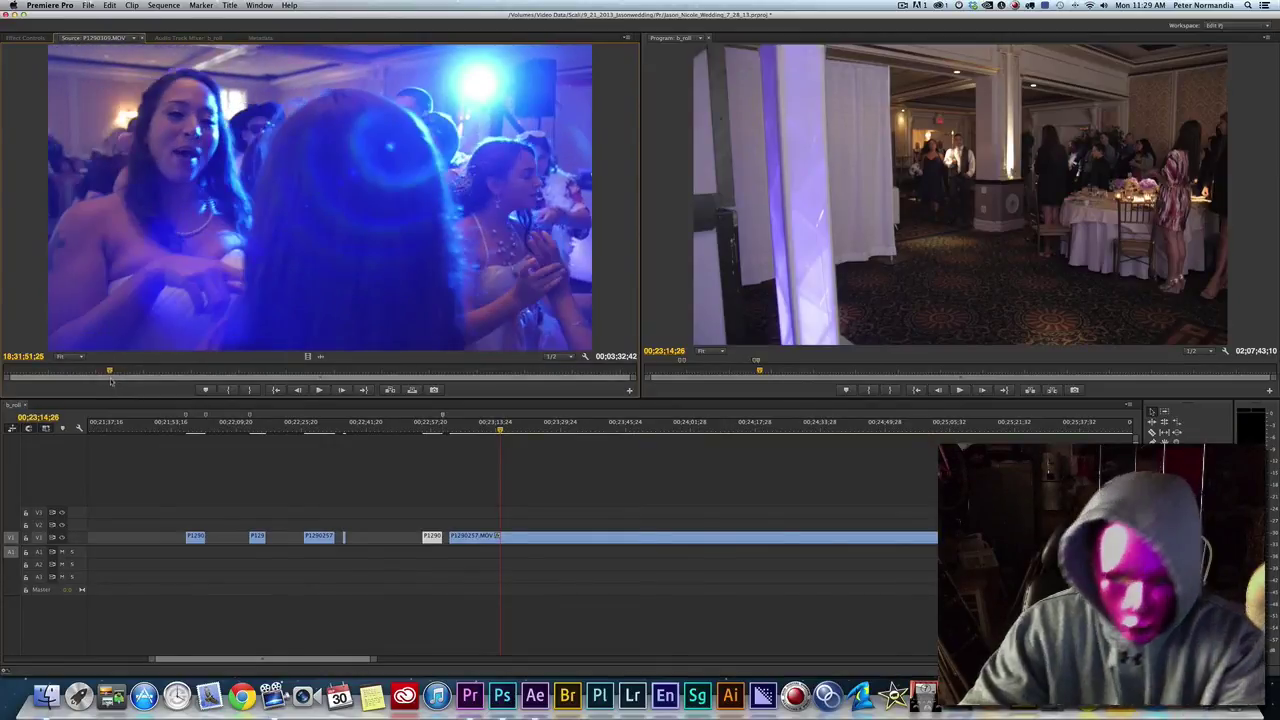
key(i)
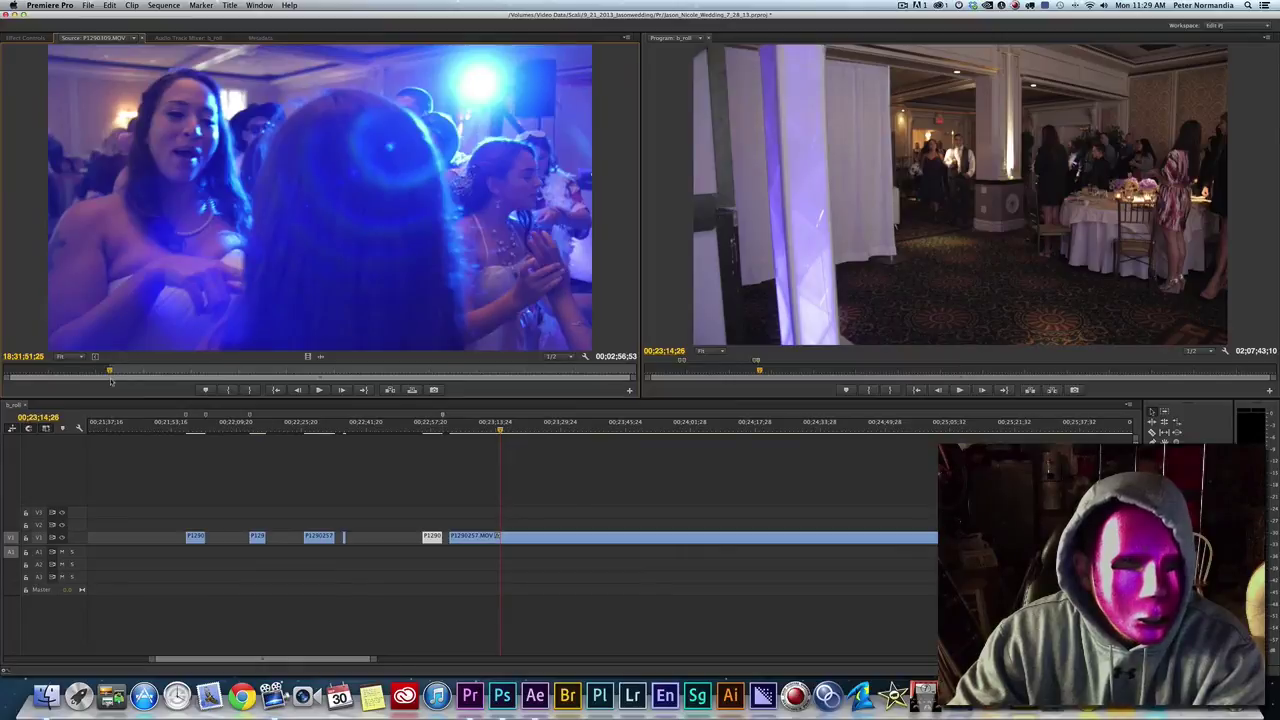
- Play the source clip P1290309.MOV forward briefly and mark an Out point at 18;31;52;59
key(space)
key(space)
key(o)
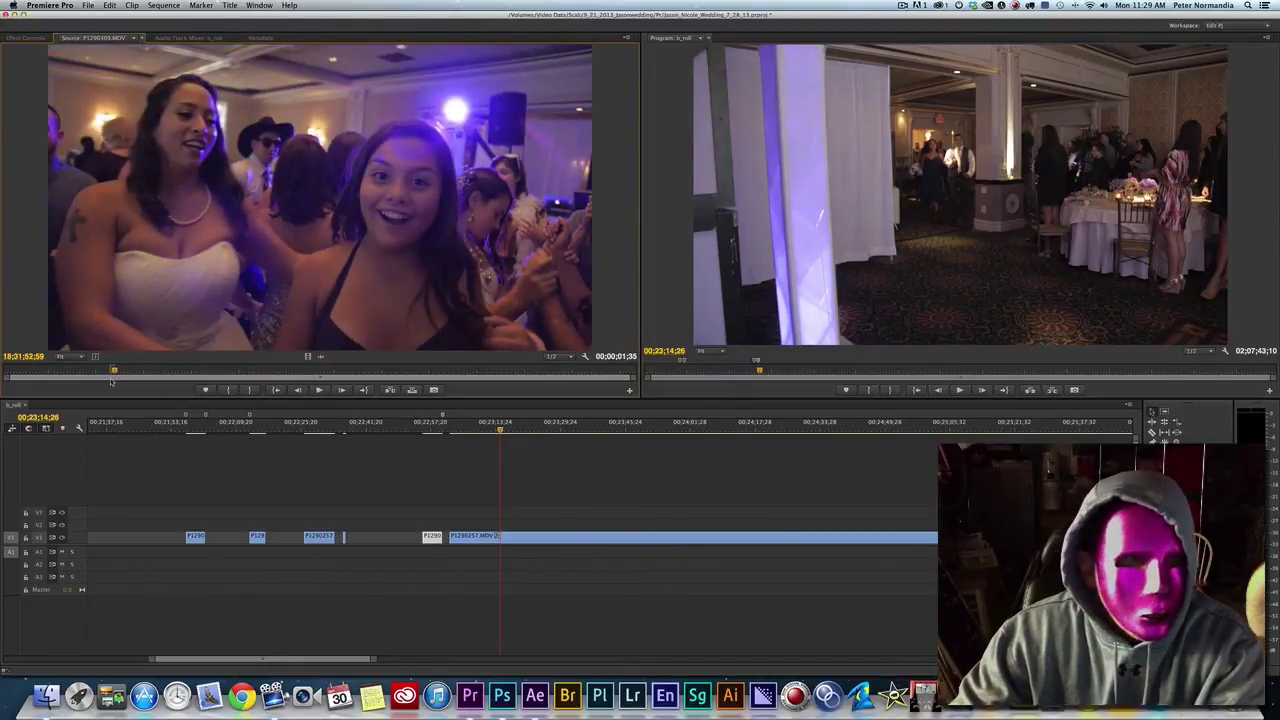
- Try overwriting the marked source section into the timeline at 00;23;14;26, and undo it
click(180, 446)
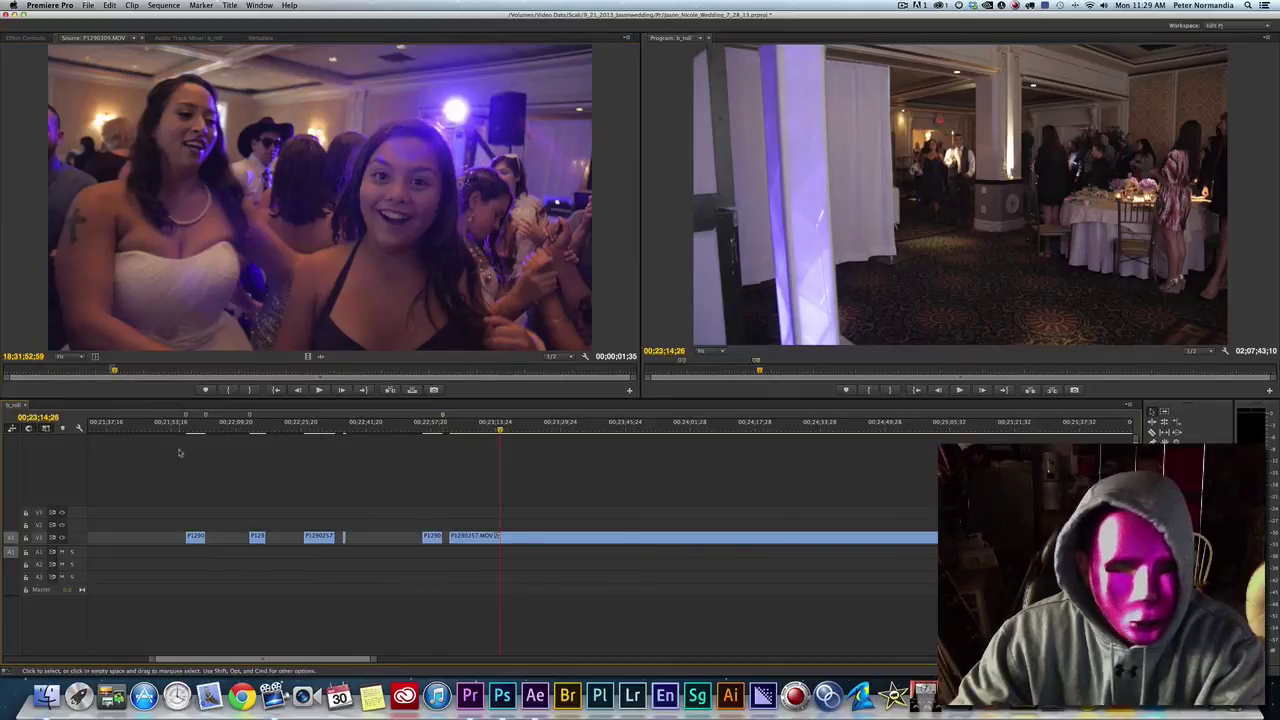
key(period)
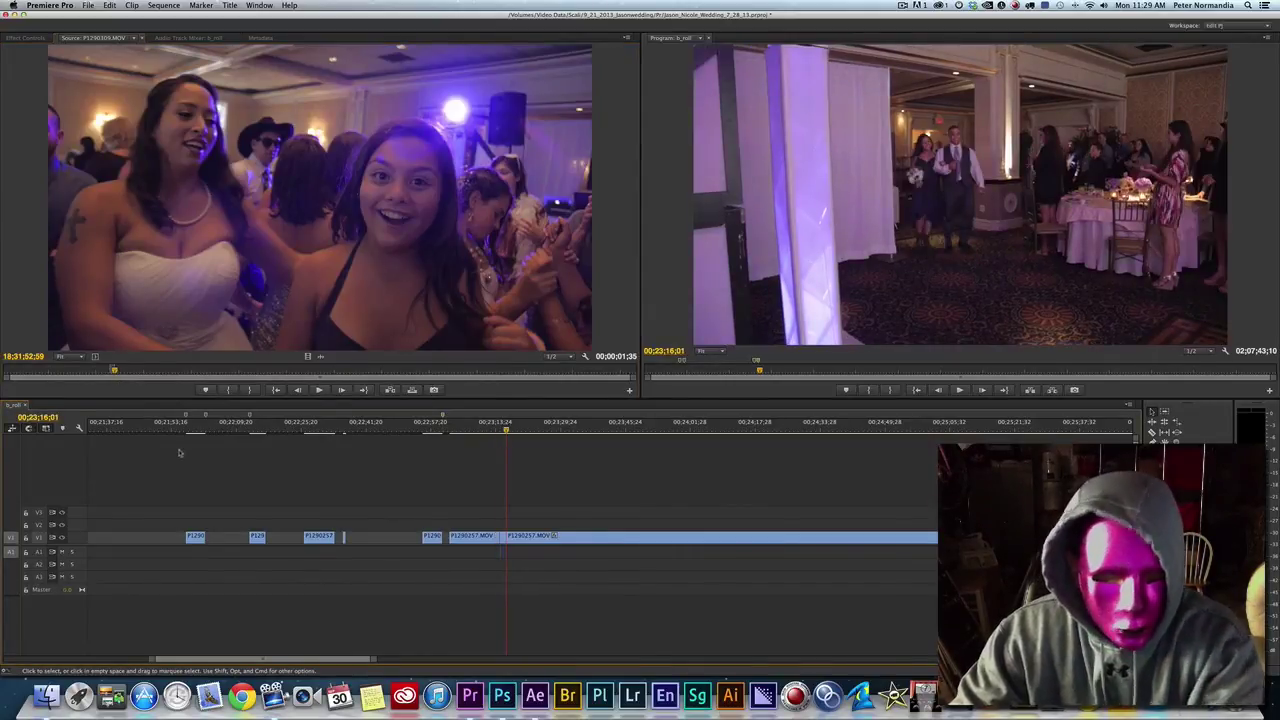
key(super+z)
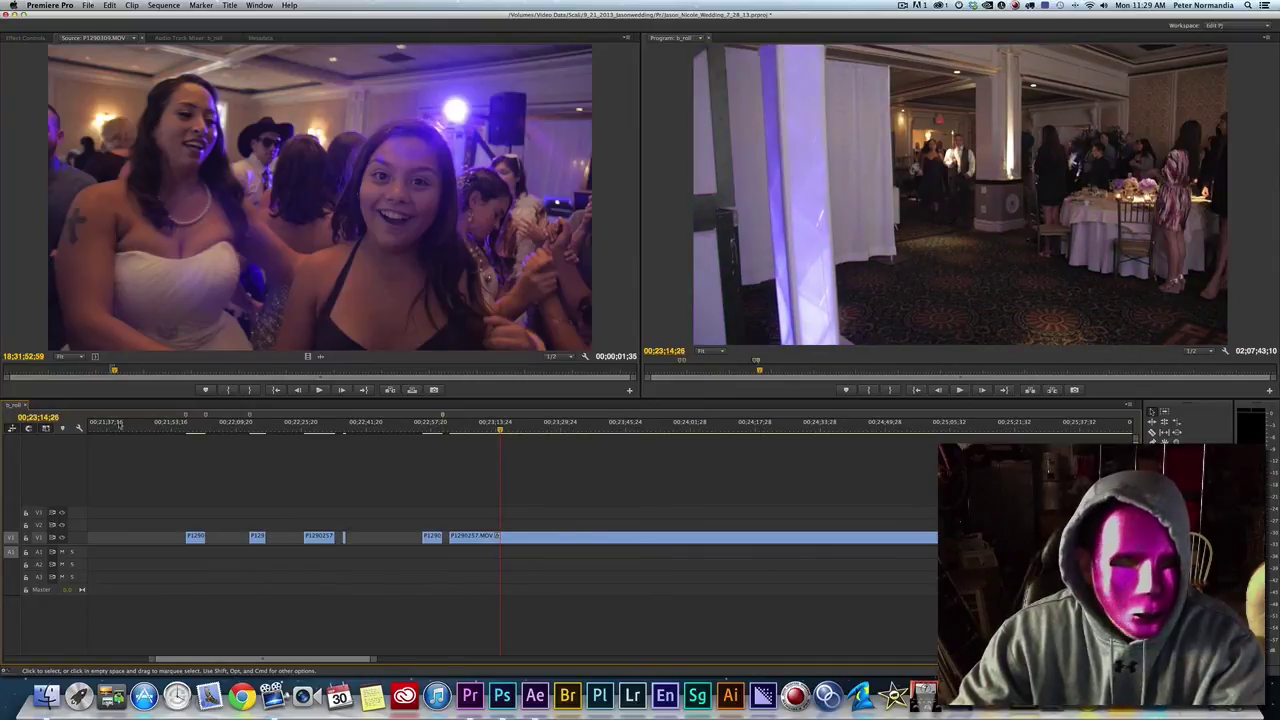
- Place the timeline playhead at 00;22;39;06, and clear the source clip's In and Out points with its playhead at 18;32;56;47
click(357, 425)
drag(357, 427, 357, 428)
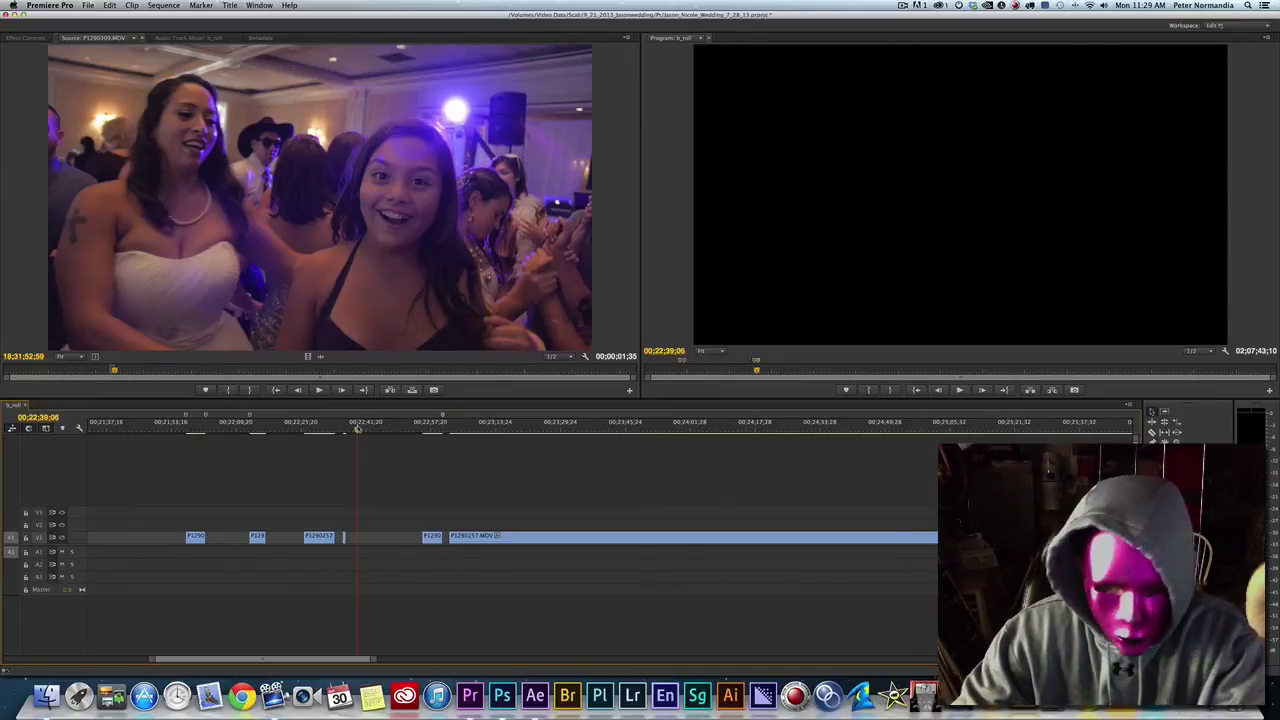
click(296, 371)
drag(296, 371, 305, 372)
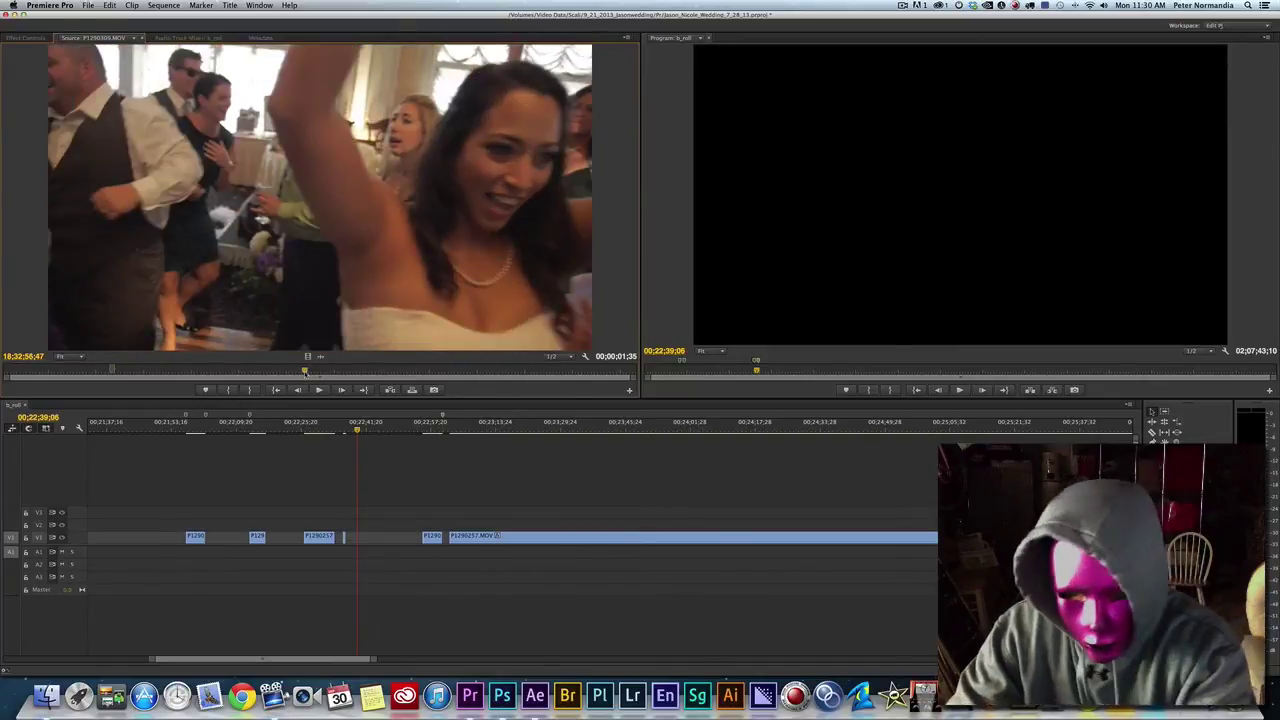
key(alt+x)
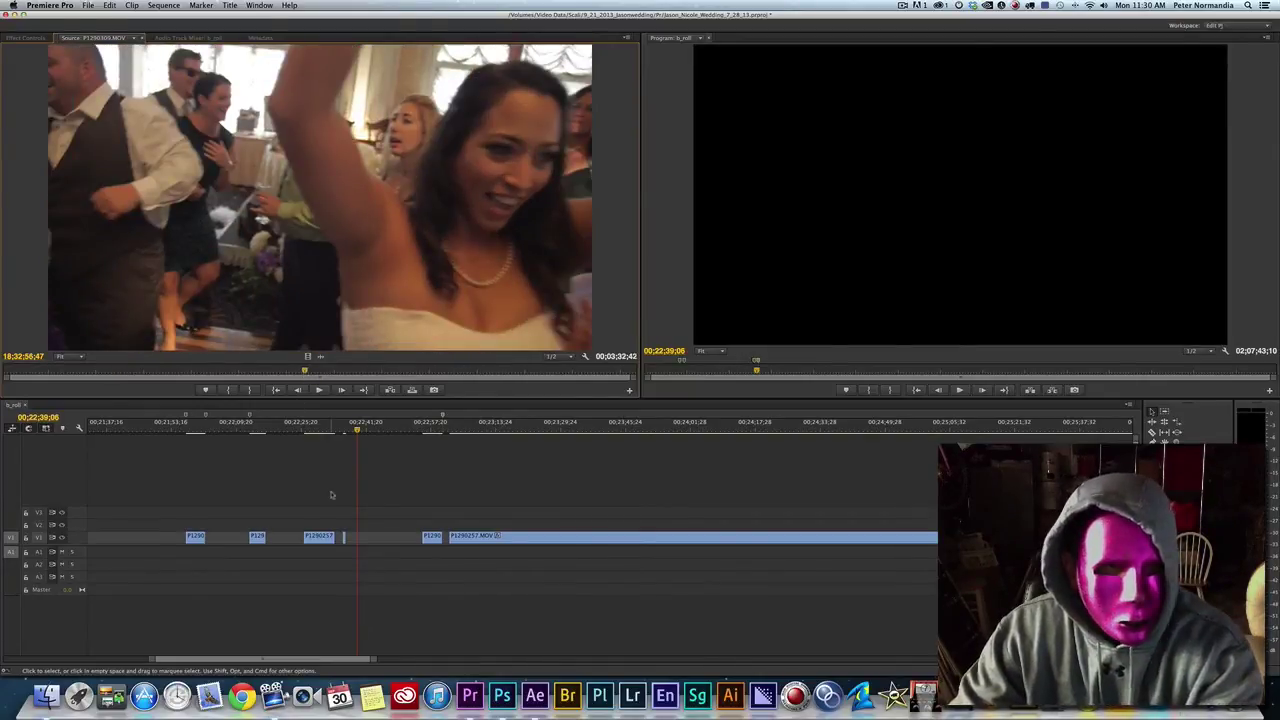
- Search the keyboard shortcuts for "p" and locate the Clear In and Out command among the Marker commands
key(super+alt+k)
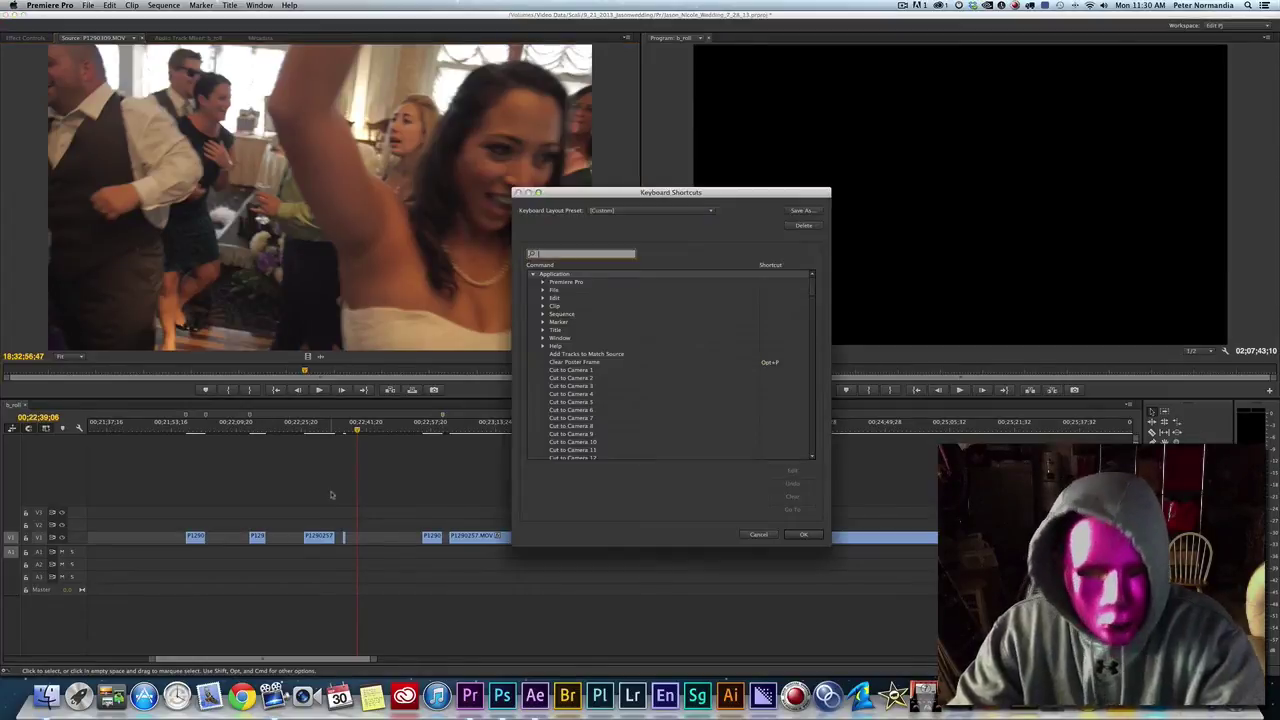
text(p)
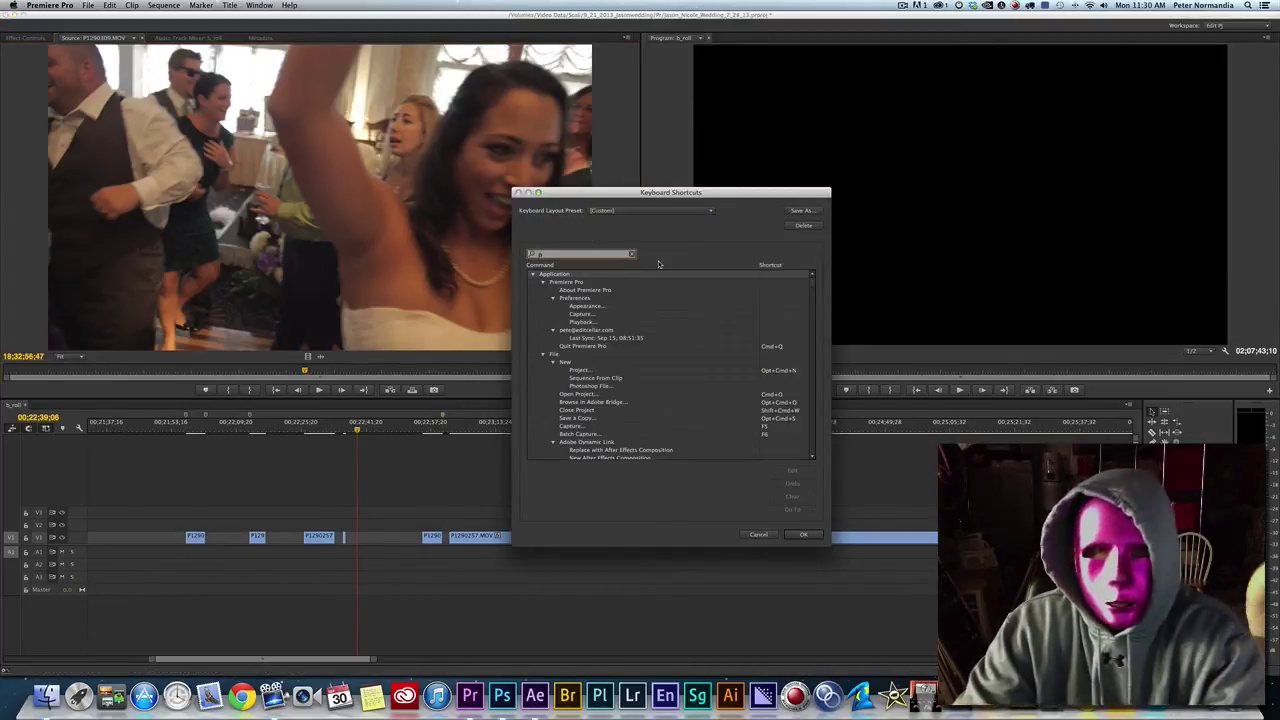
scroll(652, 375, down, 5)
scroll(651, 380, down, 8)
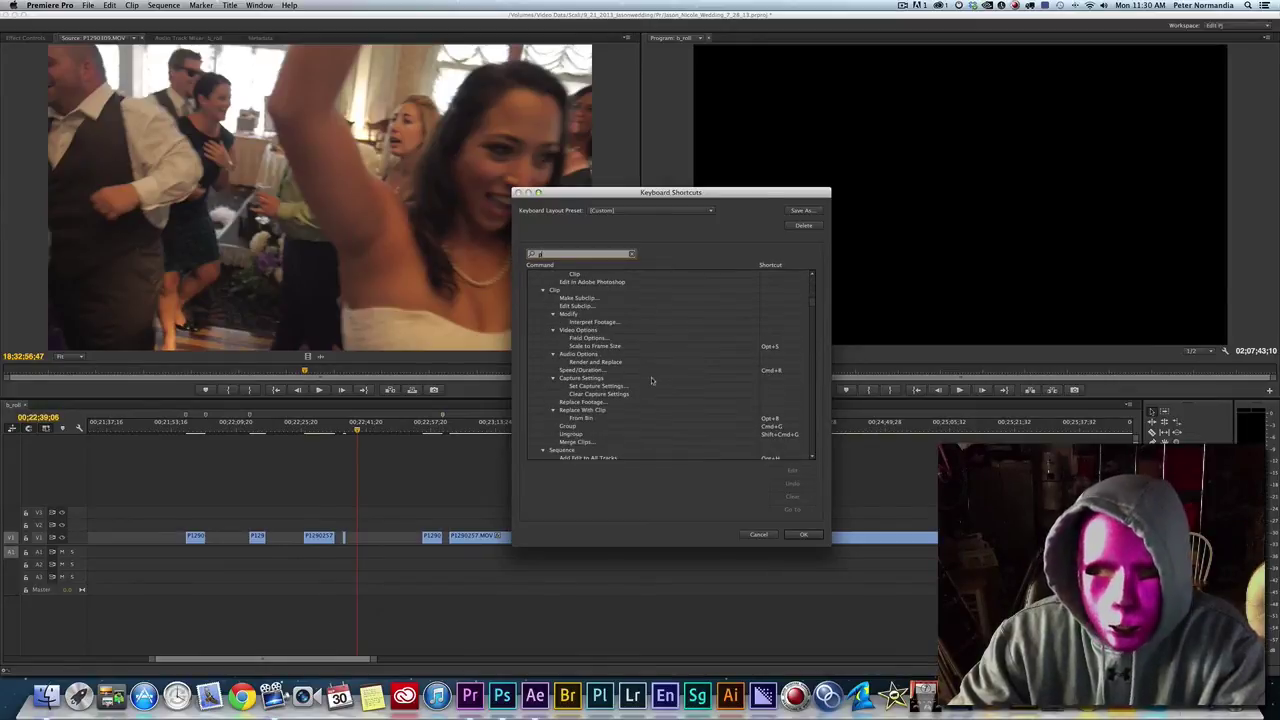
scroll(651, 380, down, 3)
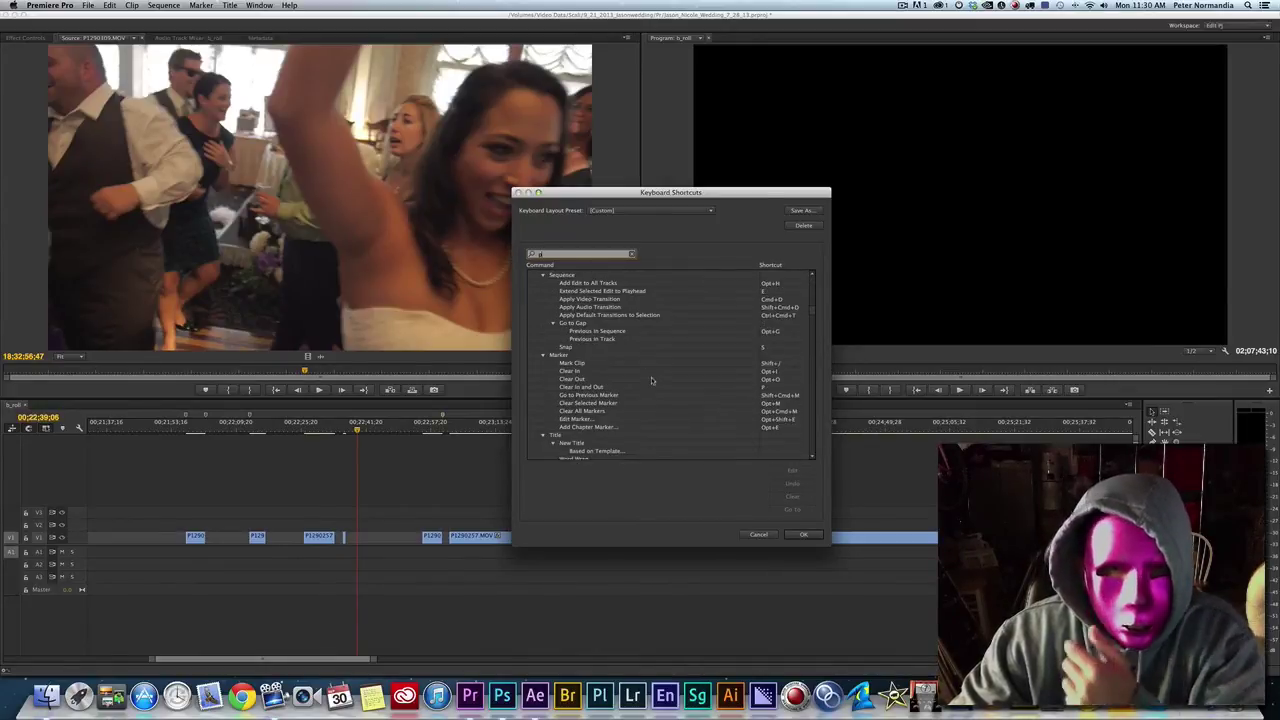
click(588, 387)
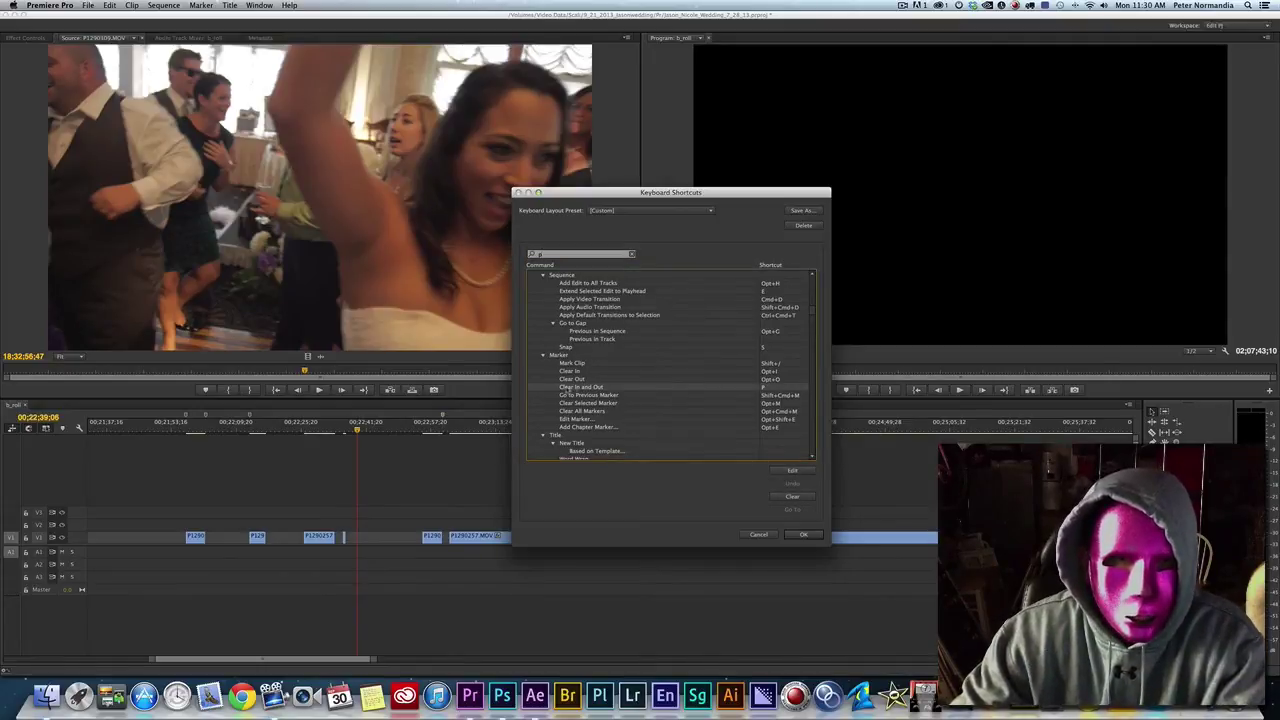
- Review the full list of Marker command shortcuts alongside the keyboard diagram in Photoshop, and dismiss the shortcut settings without changes
click(631, 254)
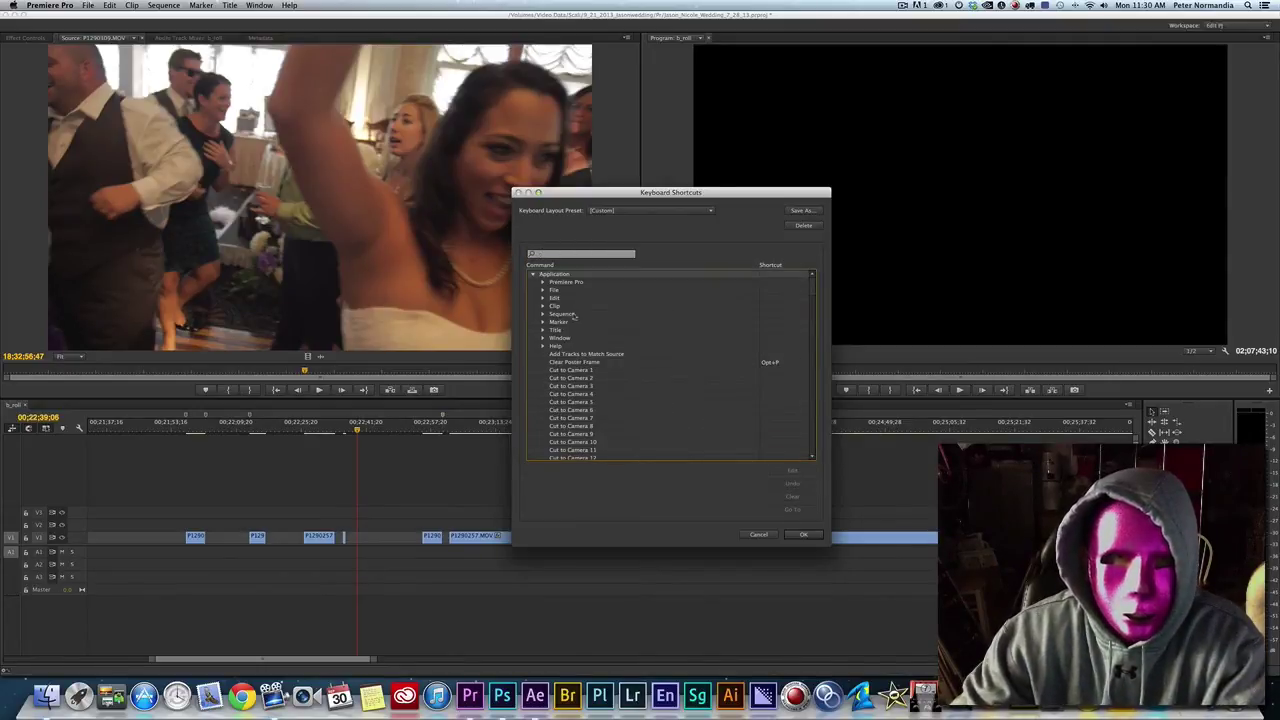
click(545, 322)
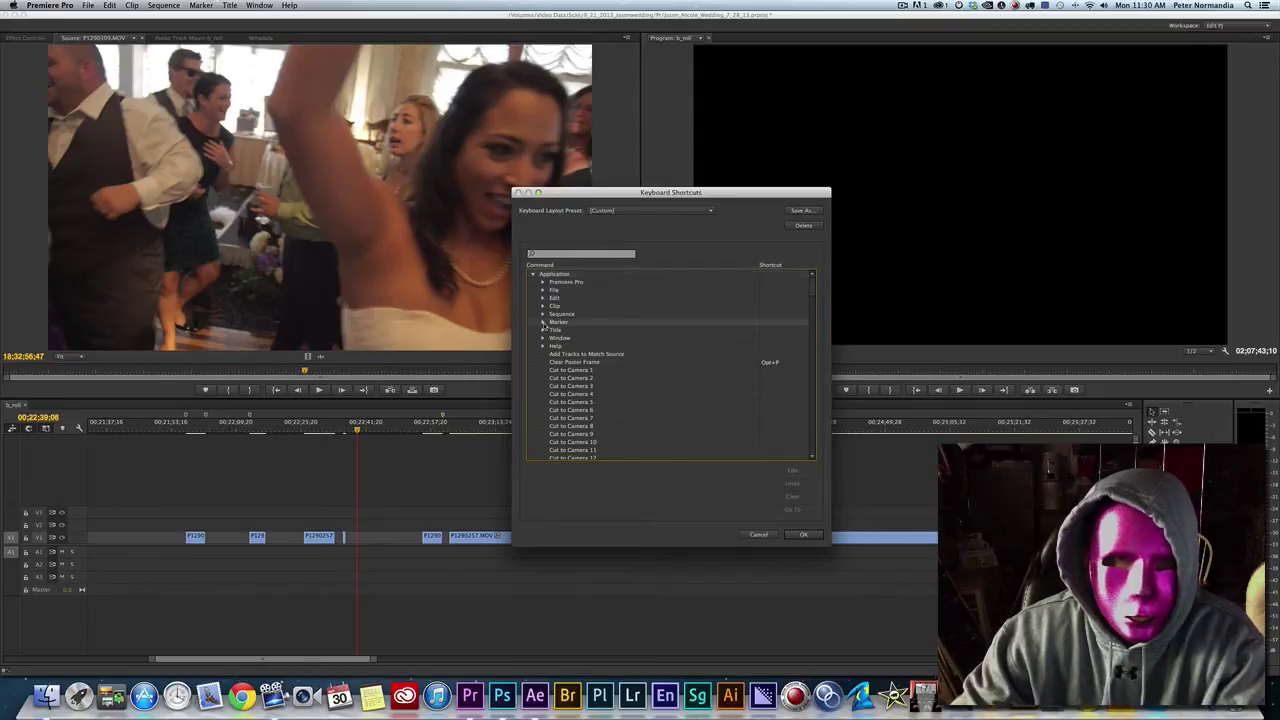
scroll(573, 368, down, 3)
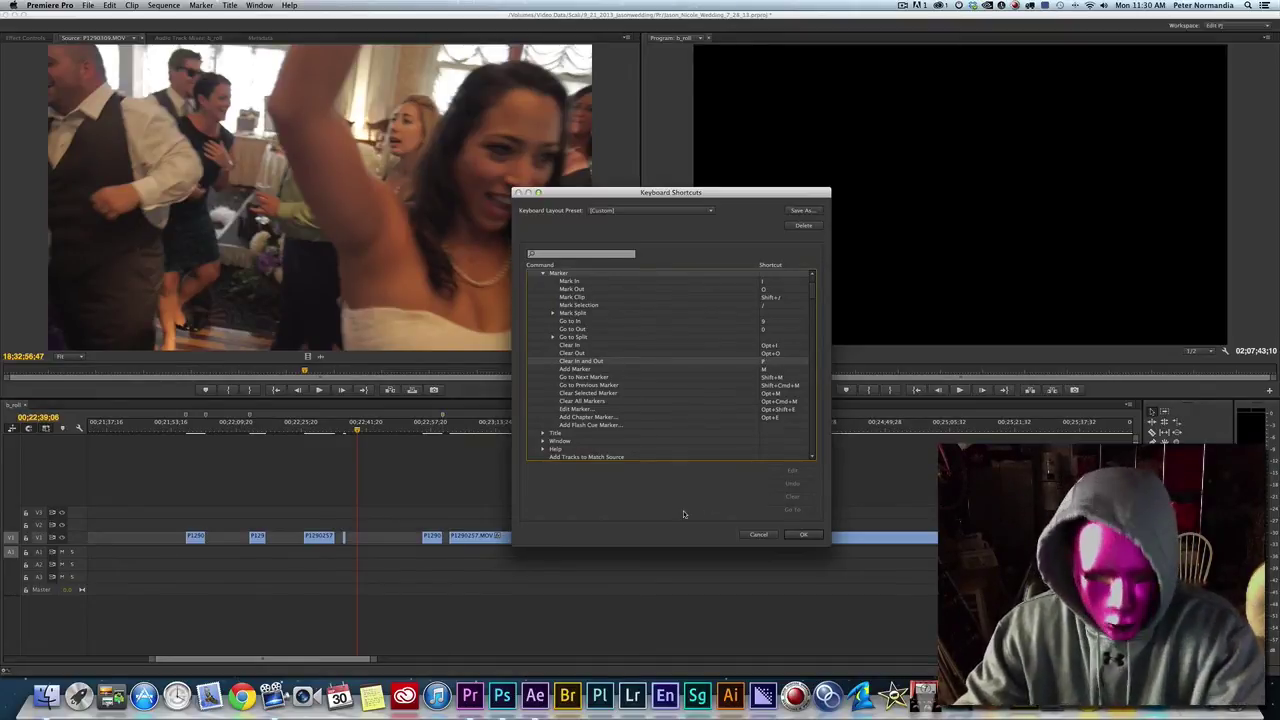
key(super+Tab)
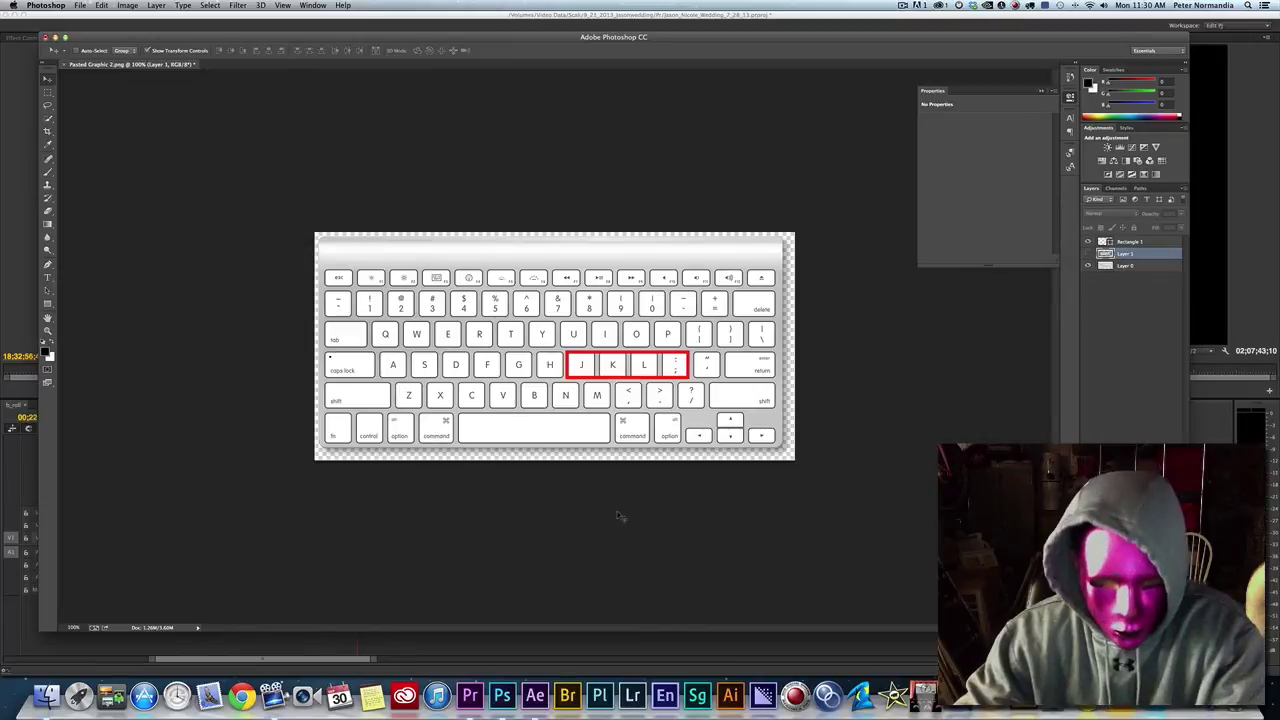
key(super+Tab)
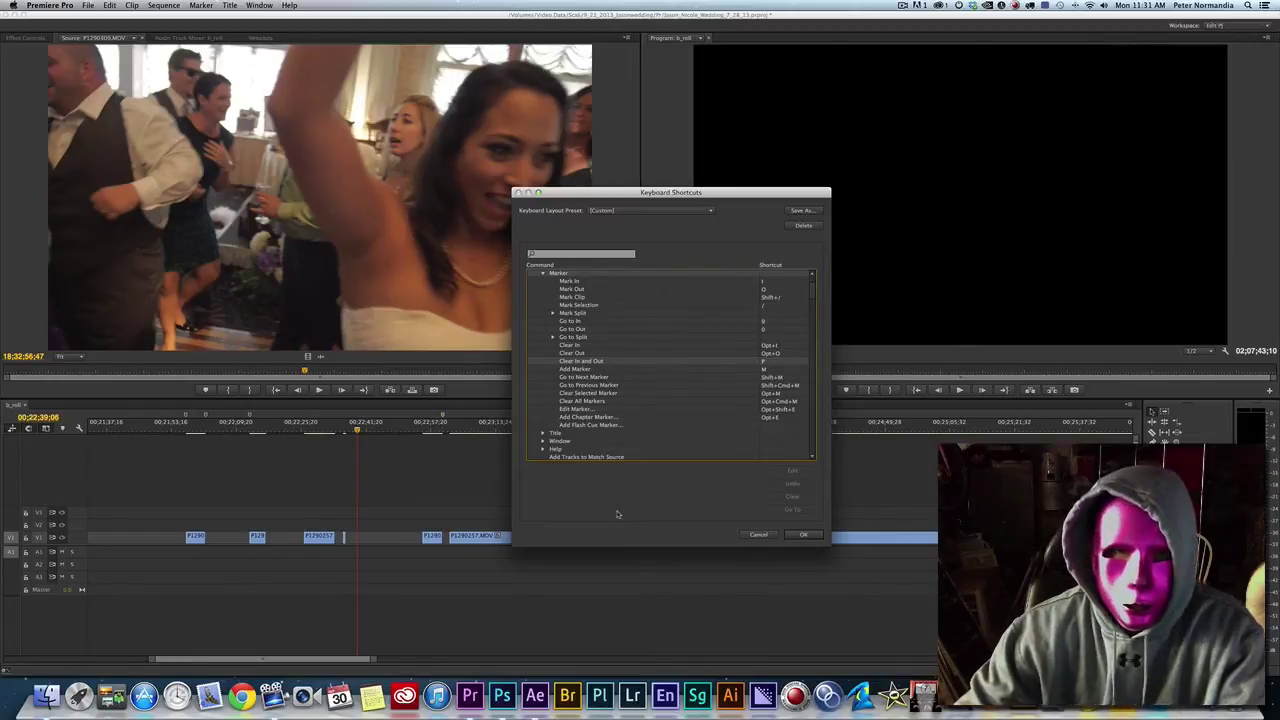
click(759, 534)
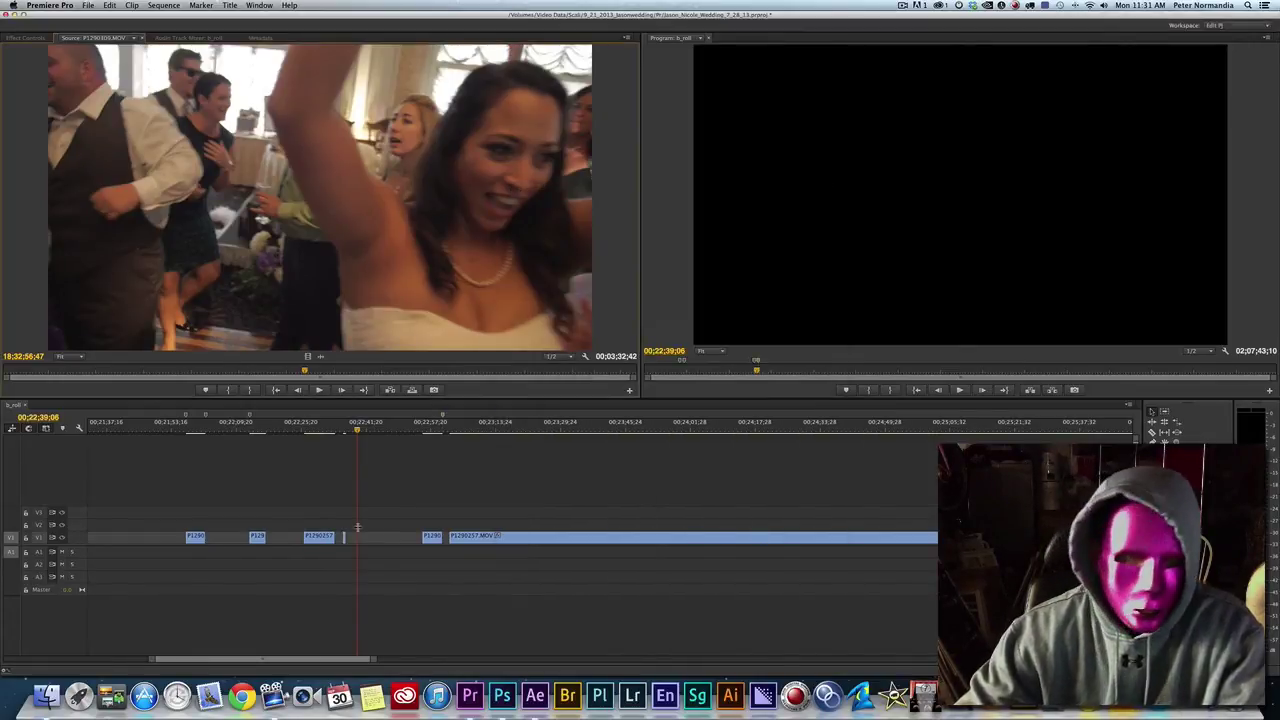
- Create Sequence 01 from the AVCHD 720p30 preset and dock its timeline below the b_roll timeline
click(460, 424)
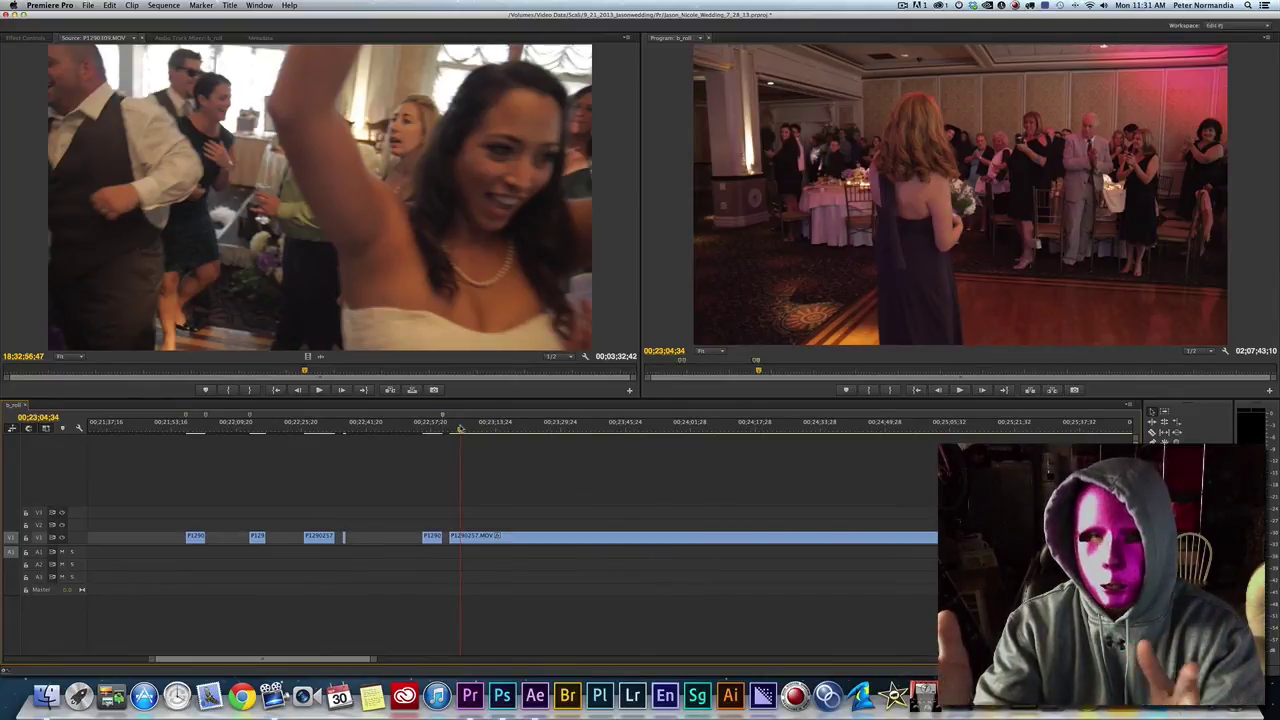
scroll(500, 540, left, 3)
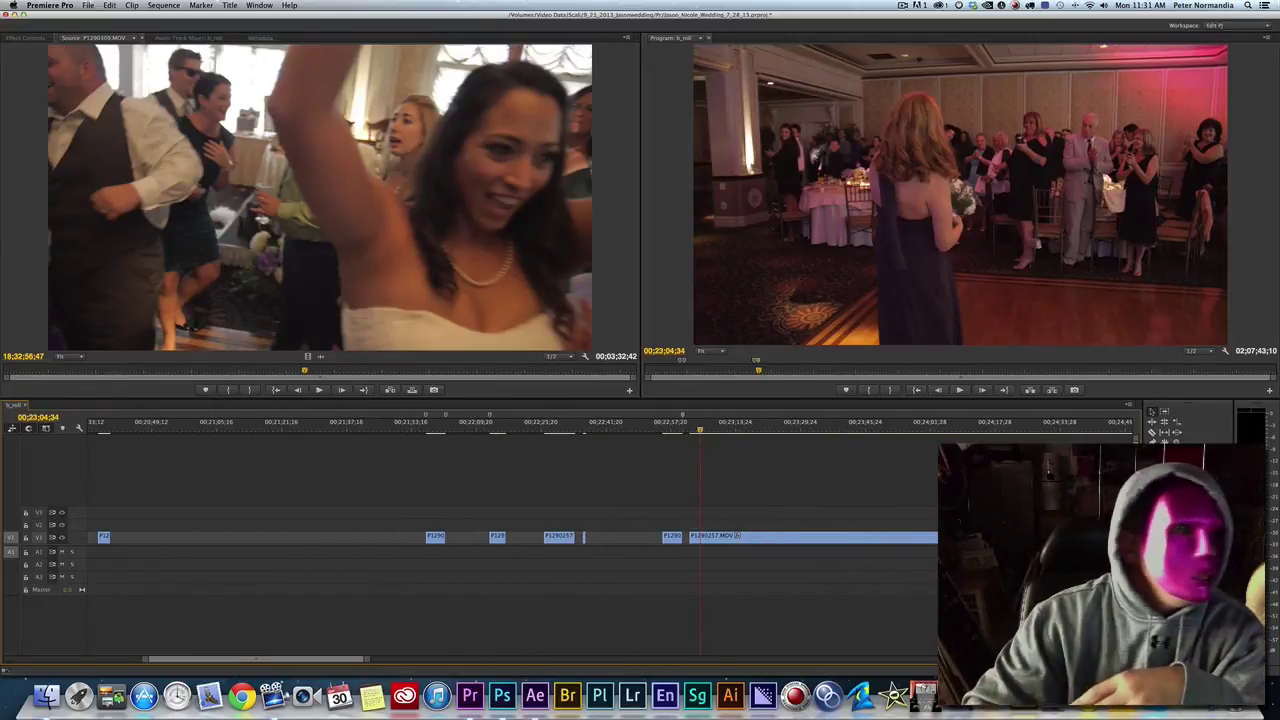
click(88, 5)
mouse_move(150, 14)
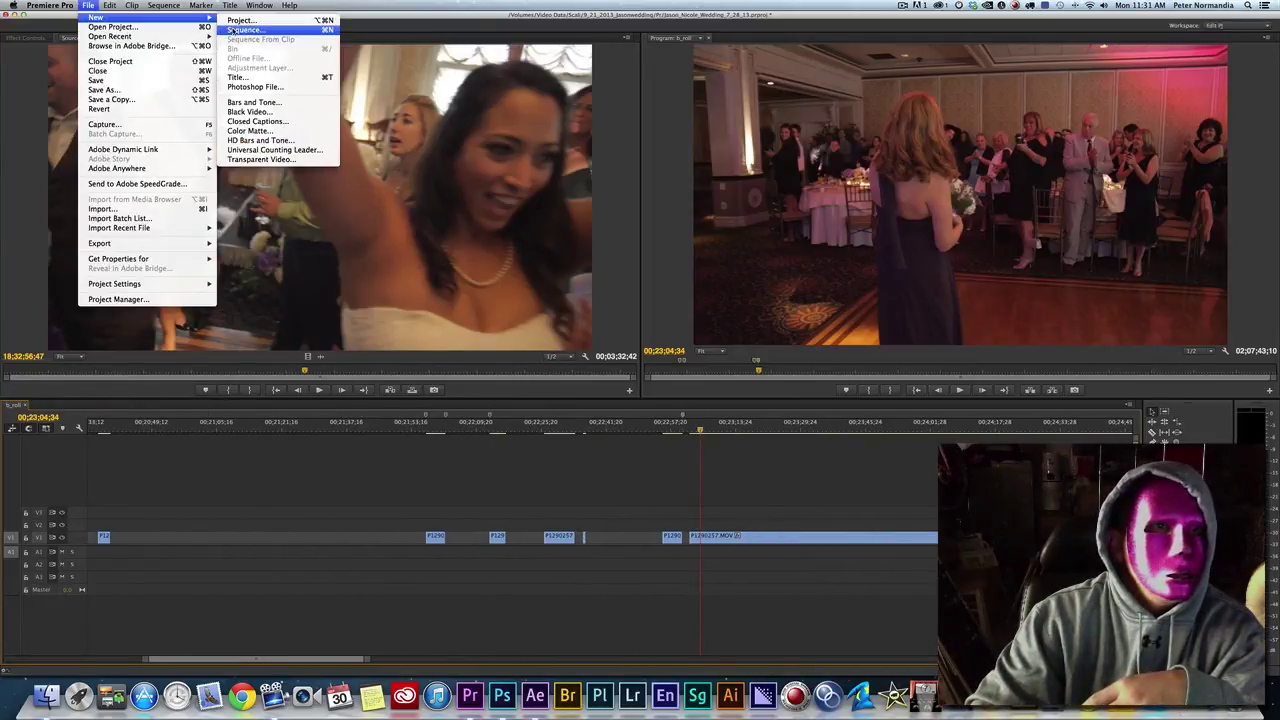
click(248, 118)
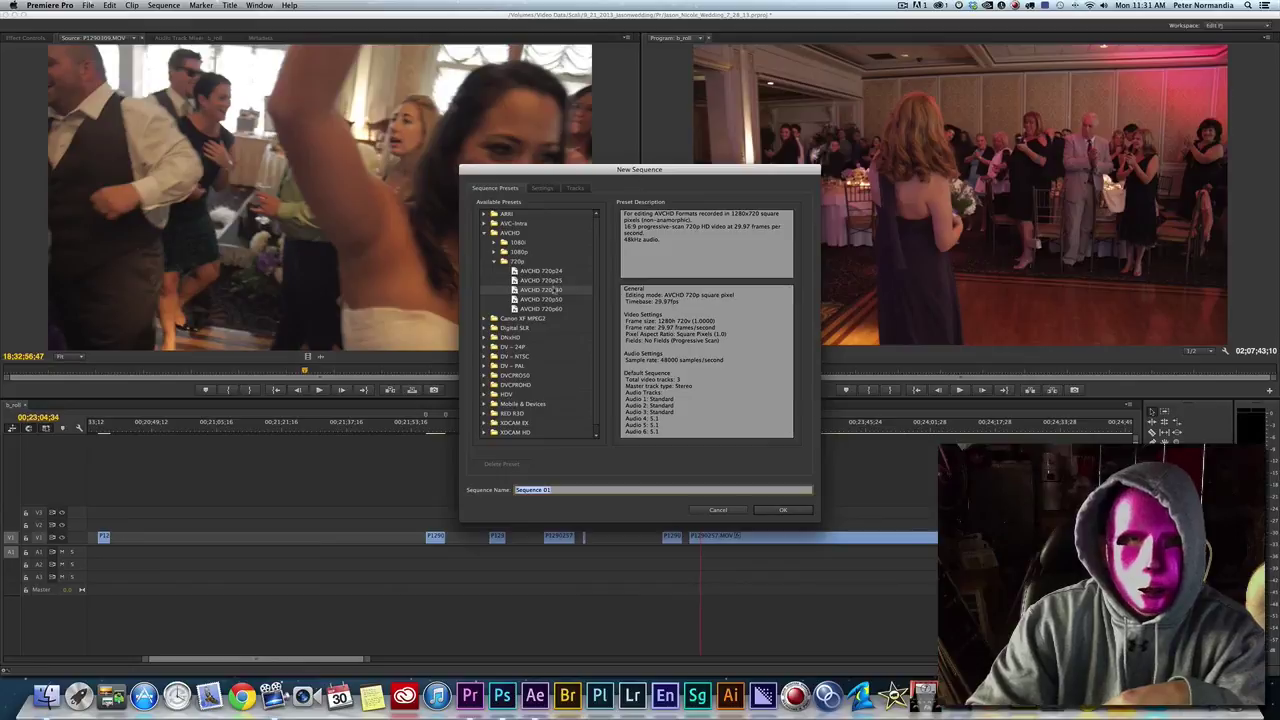
click(768, 511)
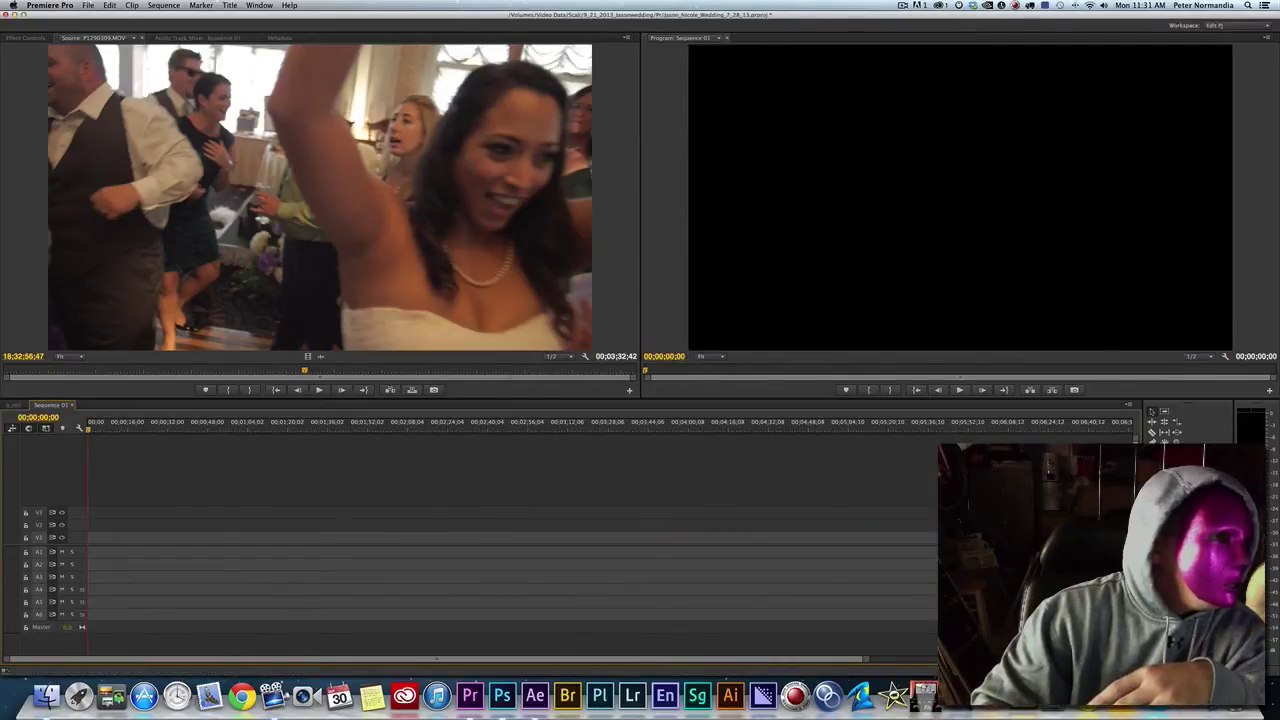
drag(53, 405, 88, 652)
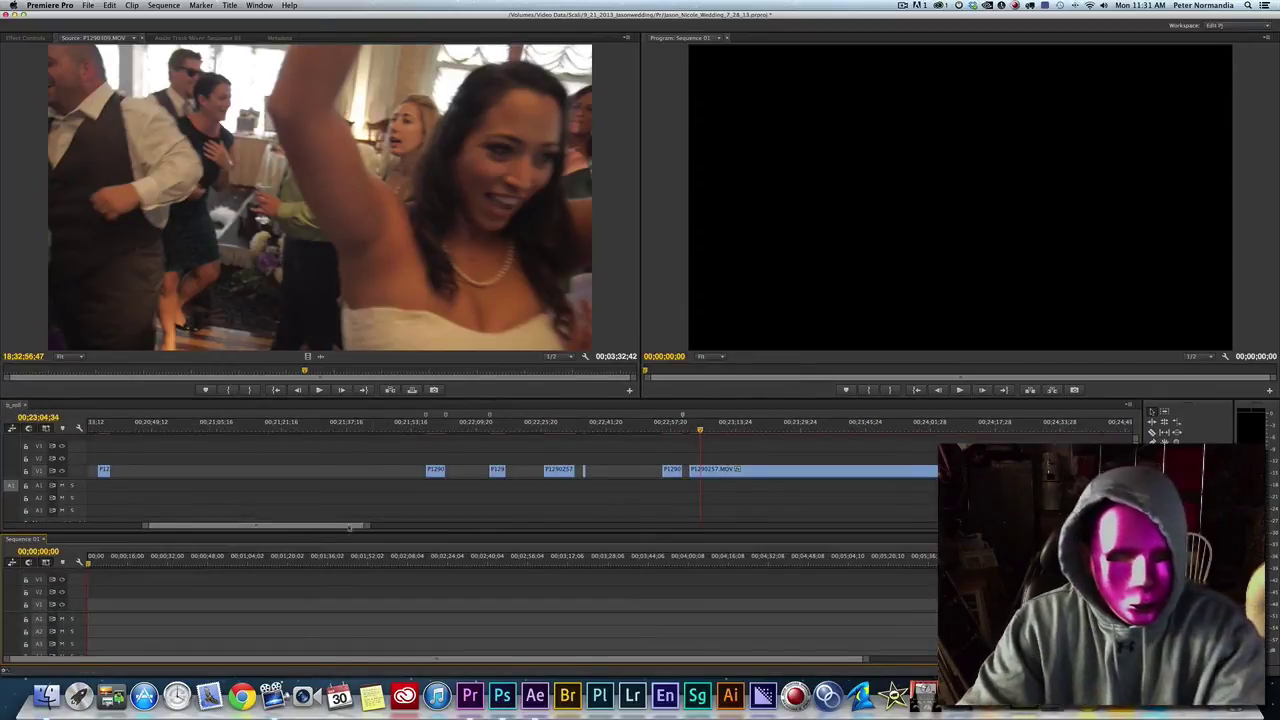
- Copy the b_roll clip at 00;21;57;58, paste it into Sequence 01 starting at 00;00;05;18, and fit the sequence in the timeline
drag(700, 421, 430, 421)
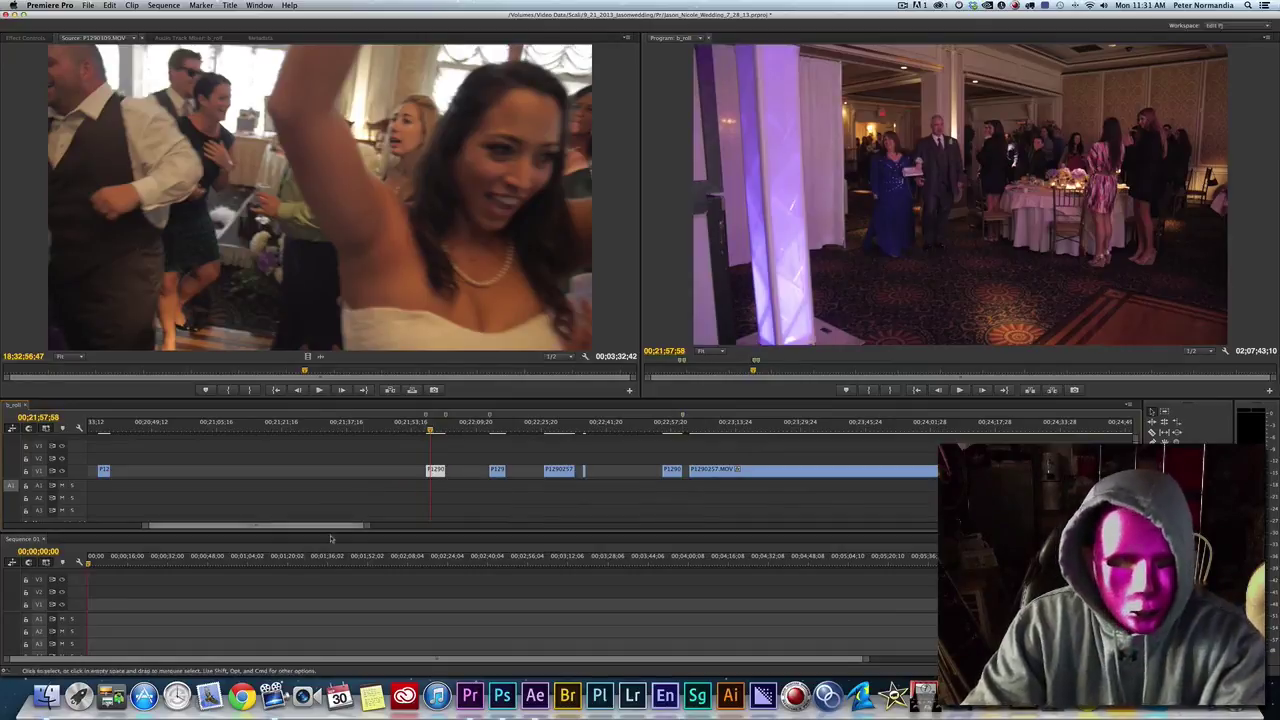
click(101, 562)
key(super+v)
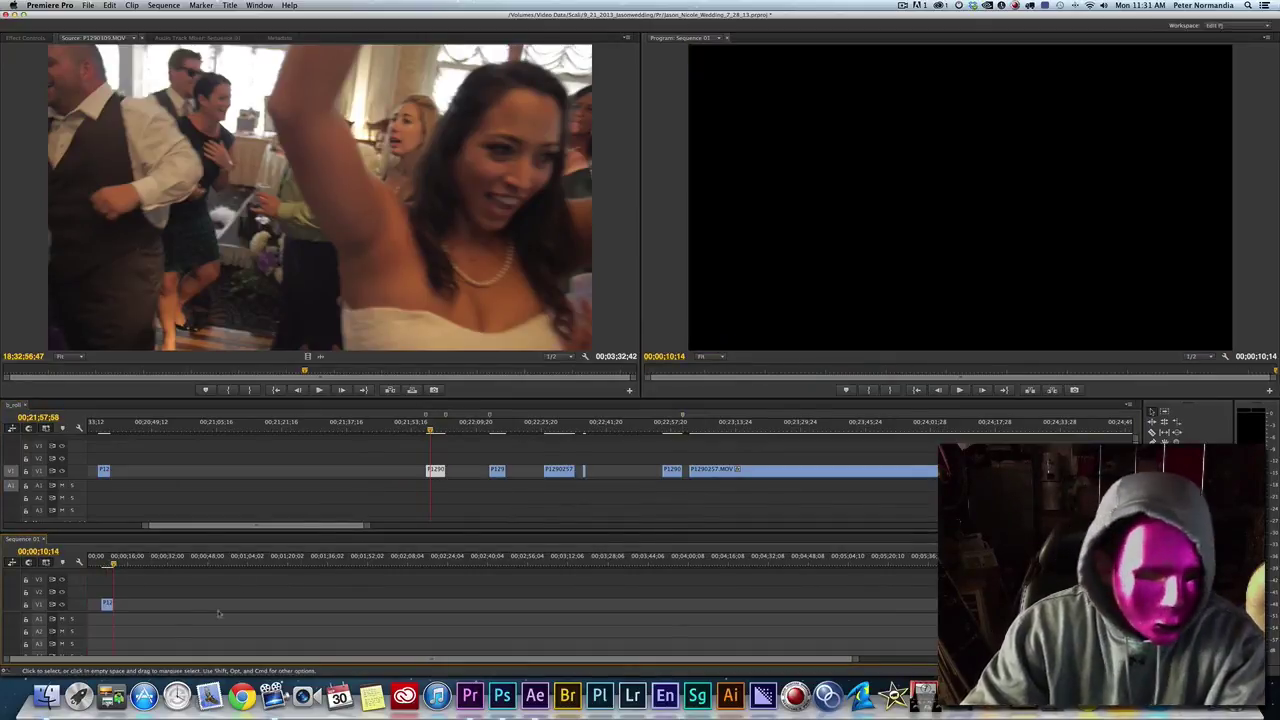
drag(104, 563, 107, 563)
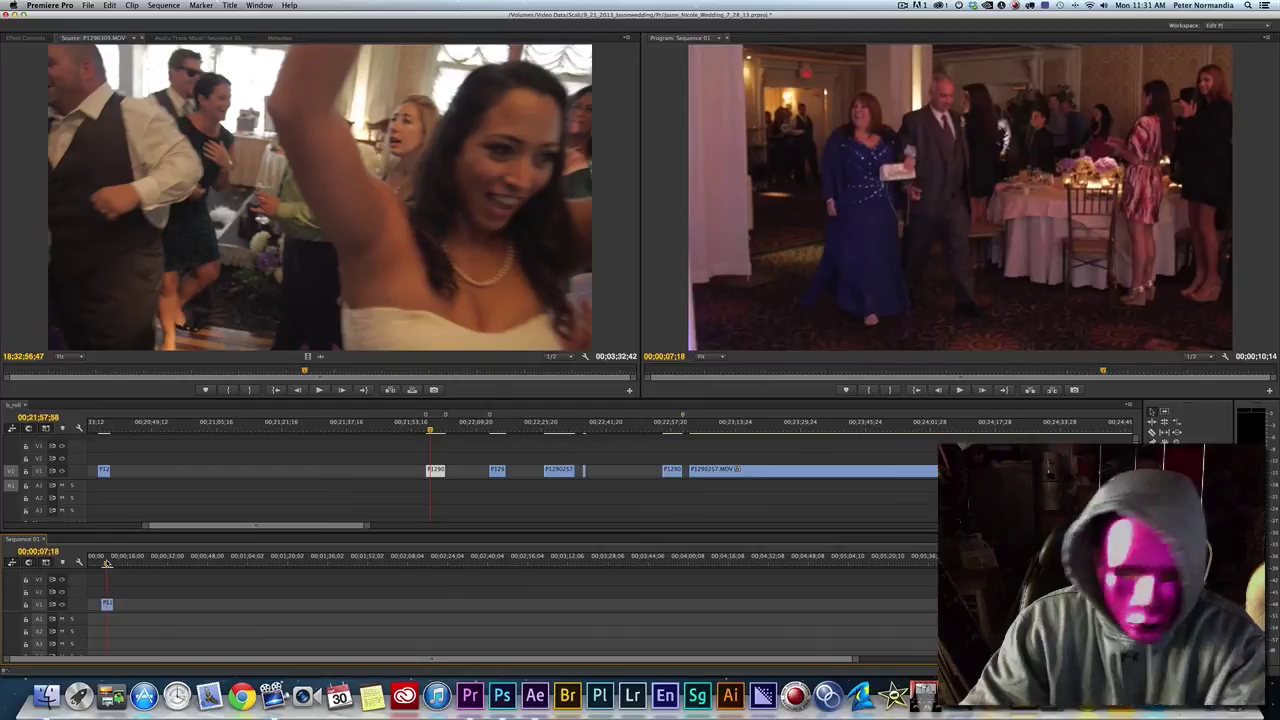
key(backslash)
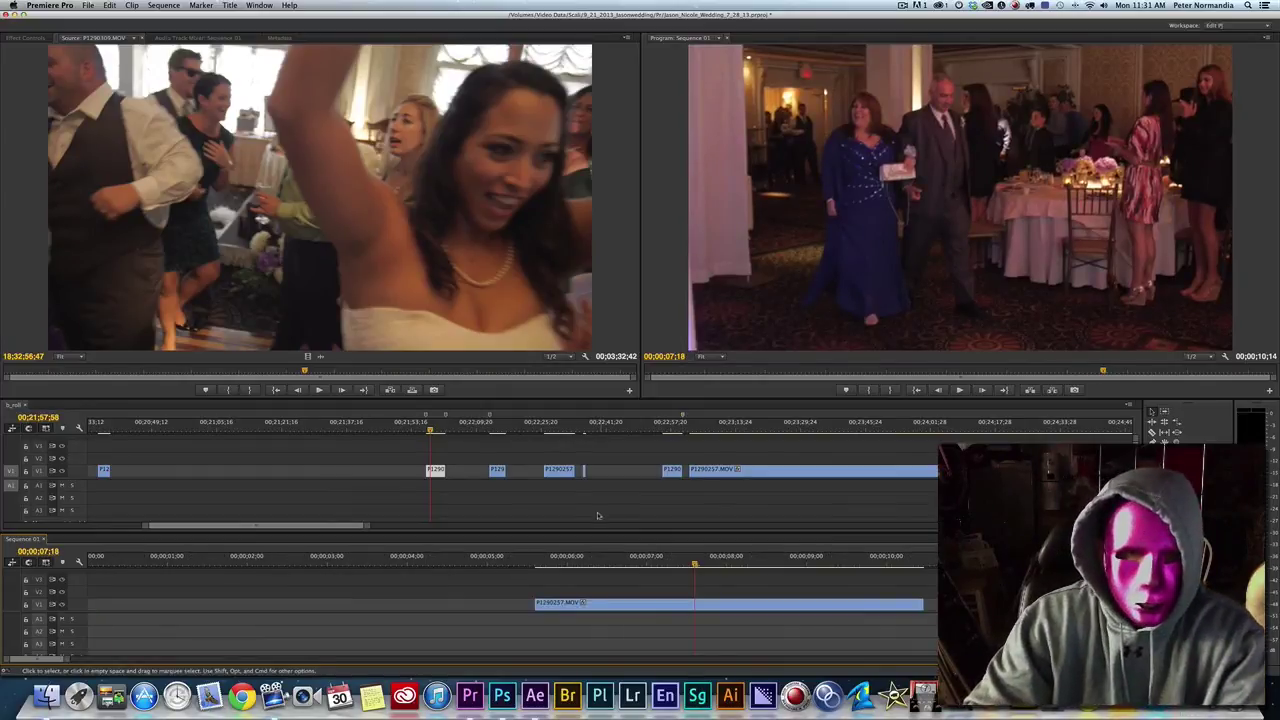
- Place the Sequence 01 playhead at 00;00;06;25 and apply Scale to Frame Size to the pasted clip P1290257.MOV
click(588, 563)
drag(588, 563, 633, 563)
click(650, 607)
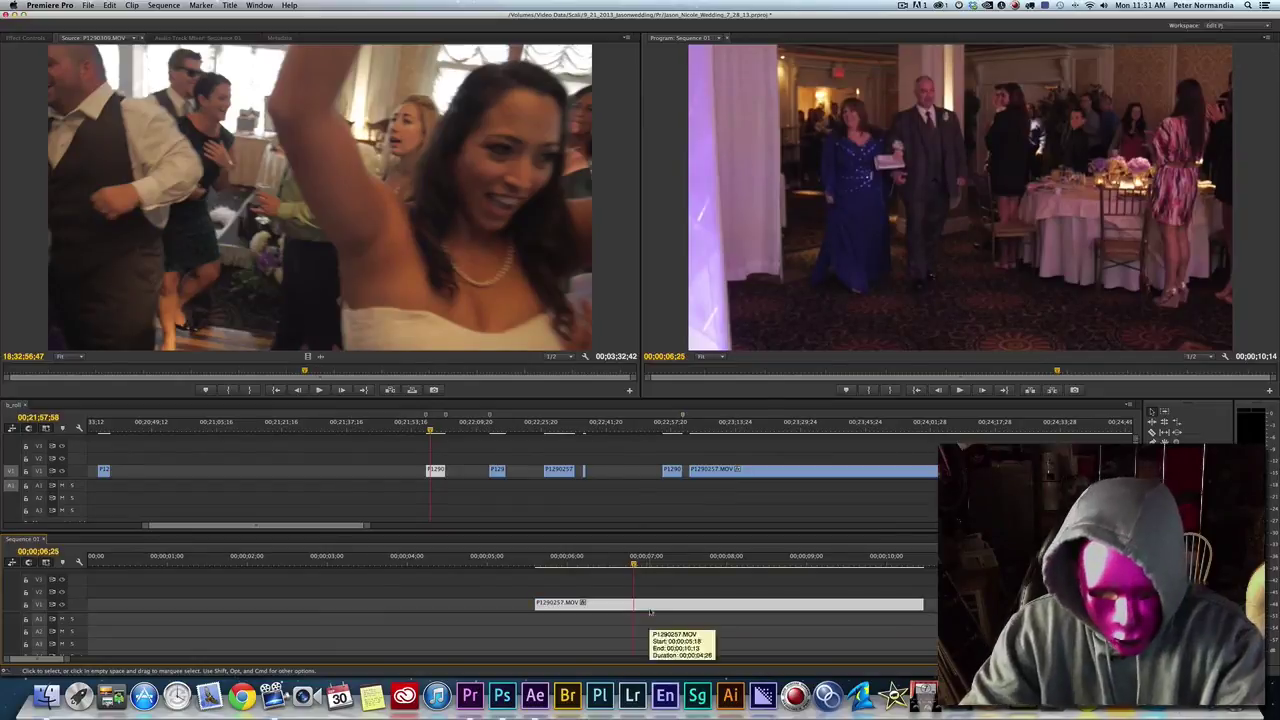
right_click(650, 607)
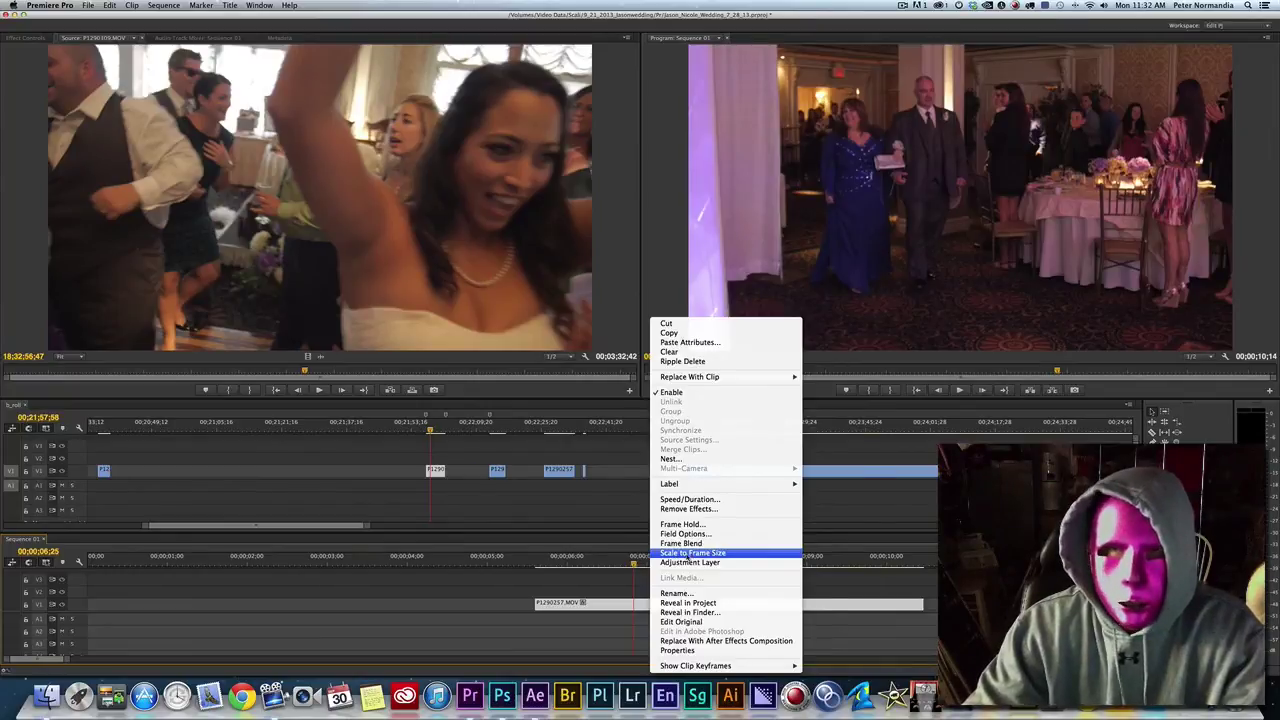
click(690, 553)
scroll(665, 615, right, 2)
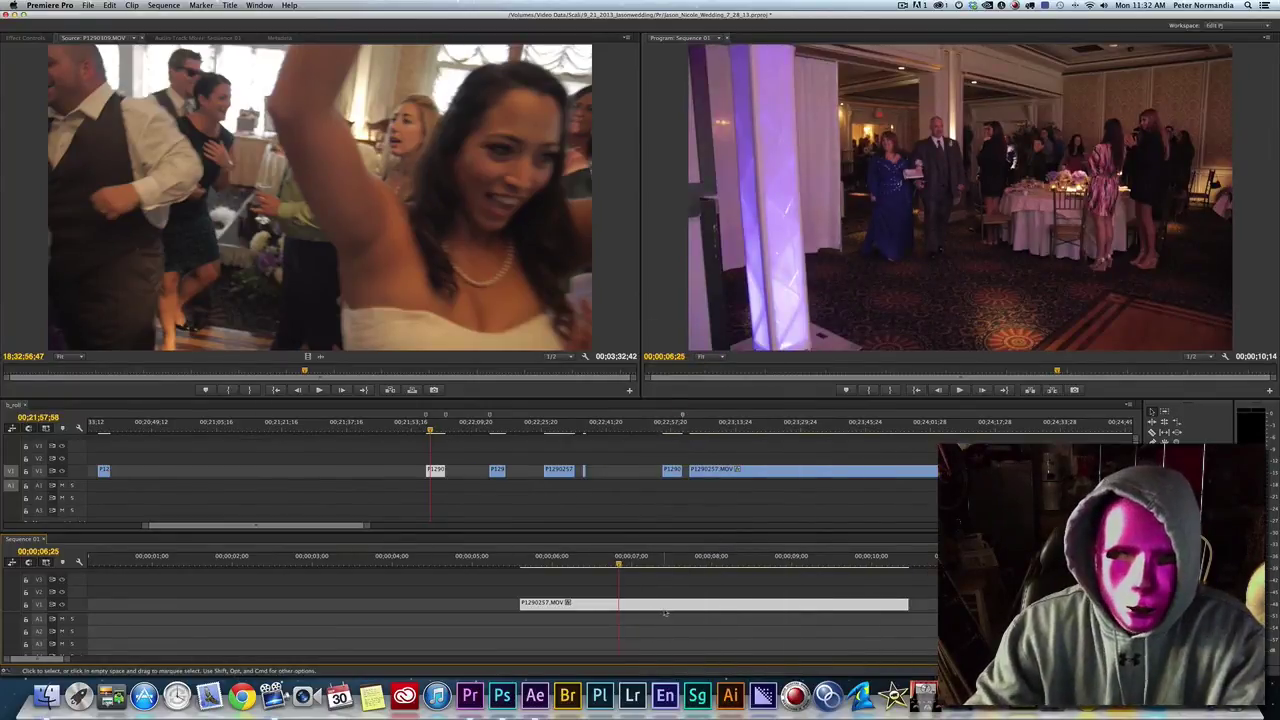
- Search the keyboard shortcut settings for commands that use the "opt+s" combination
click(613, 592)
click(613, 606)
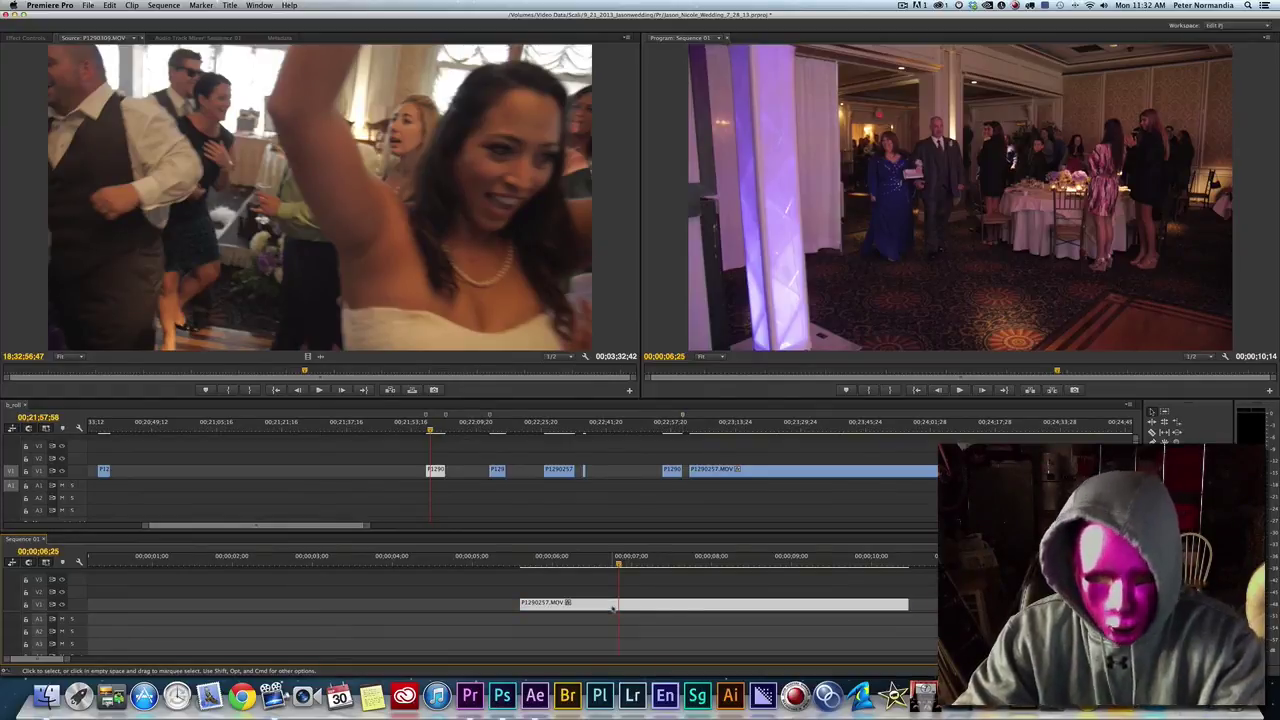
key(alt+super+k)
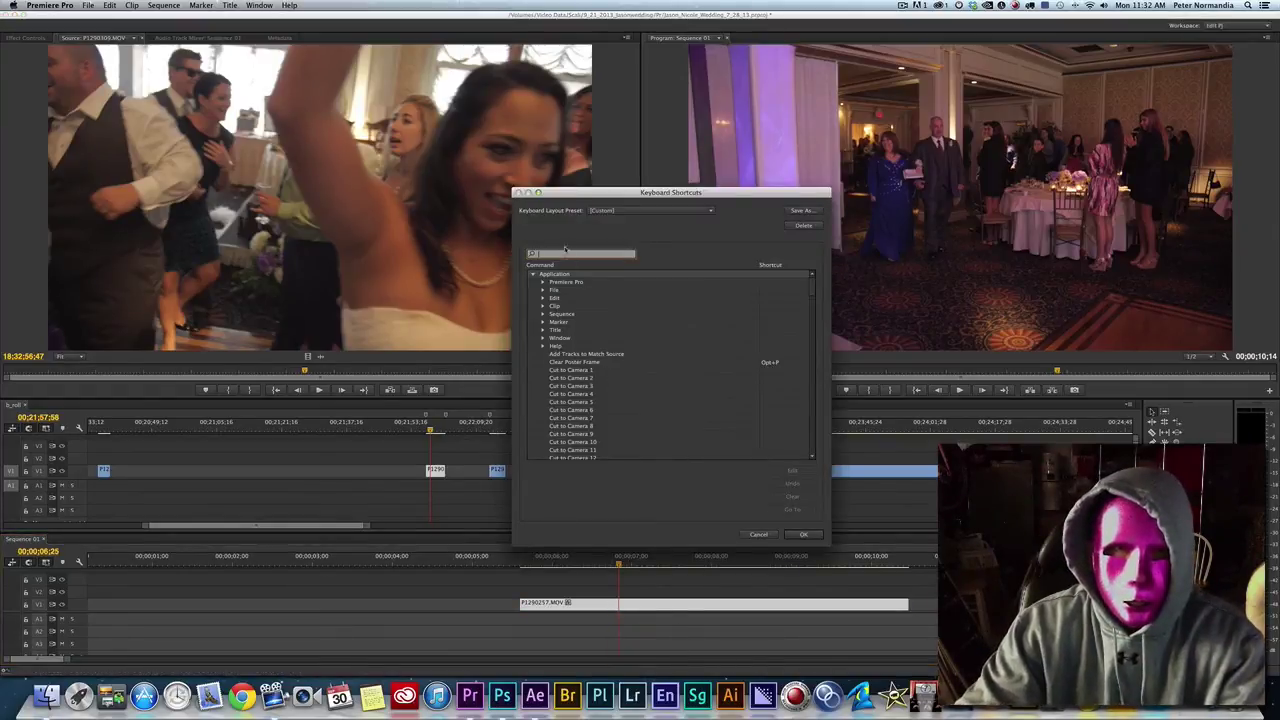
text(options)
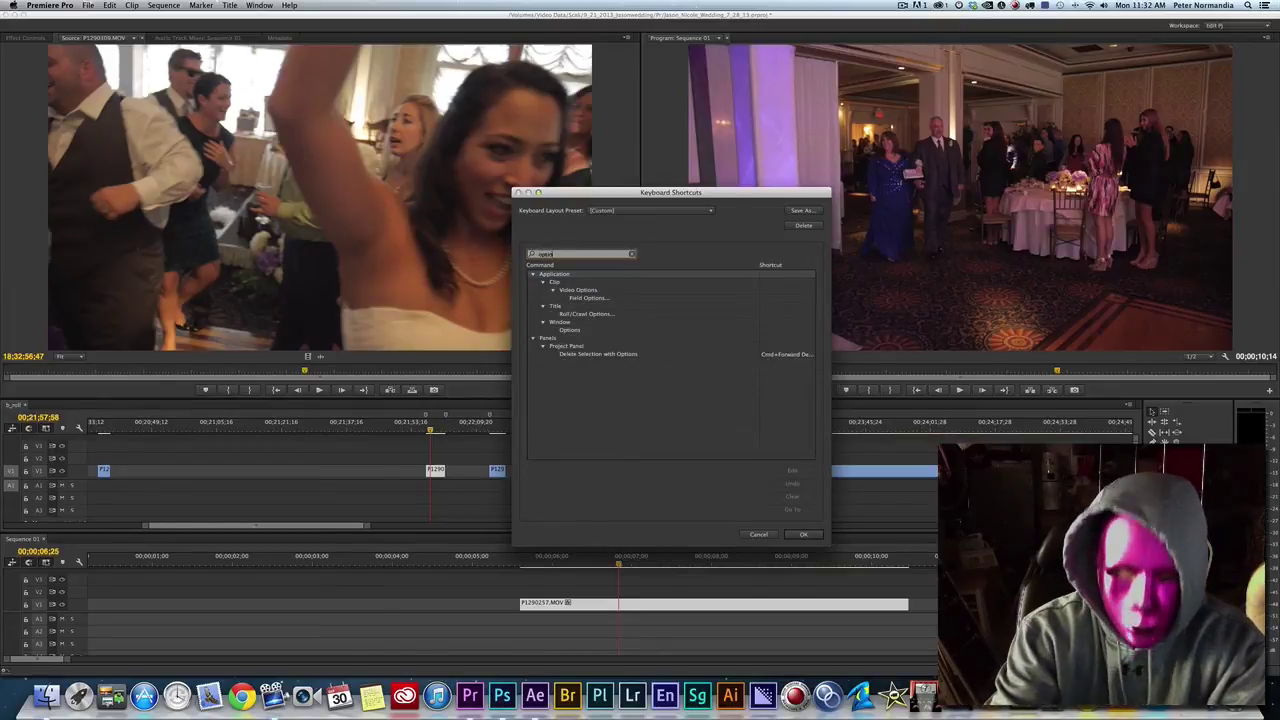
text(+)
key(BackSpace)
key(BackSpace)
key(BackSpace)
key(BackSpace)
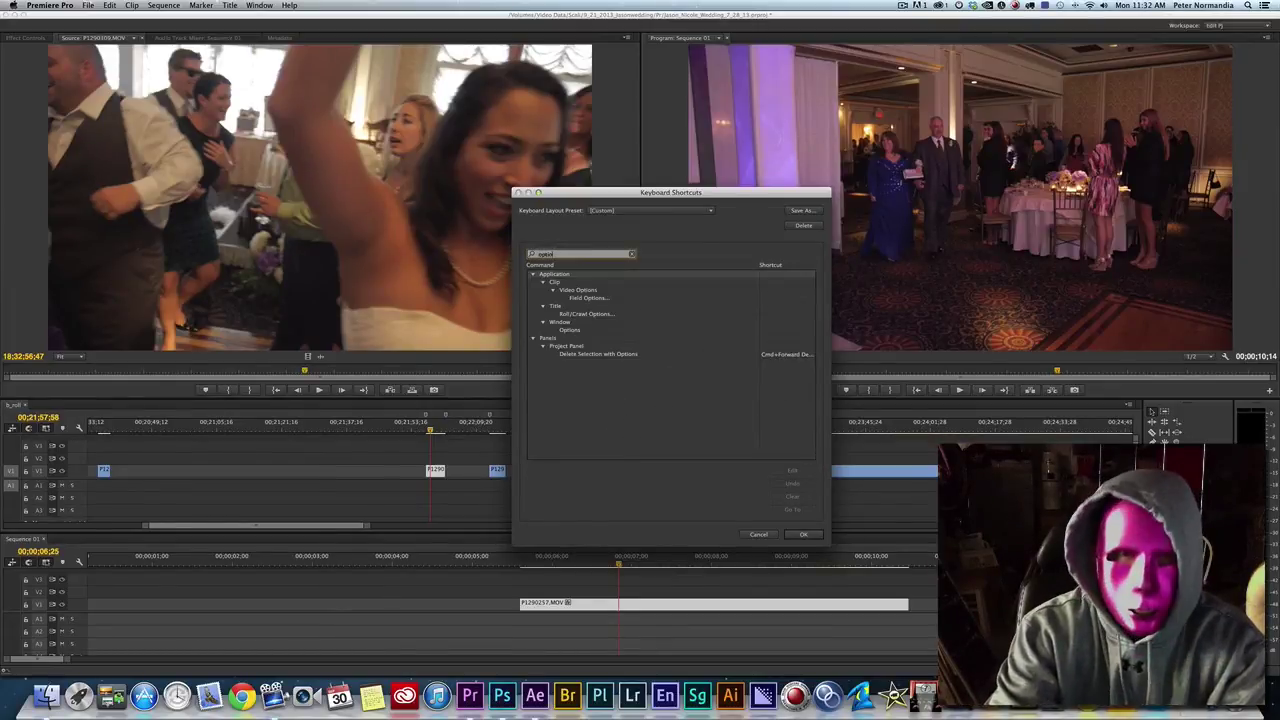
text(+)
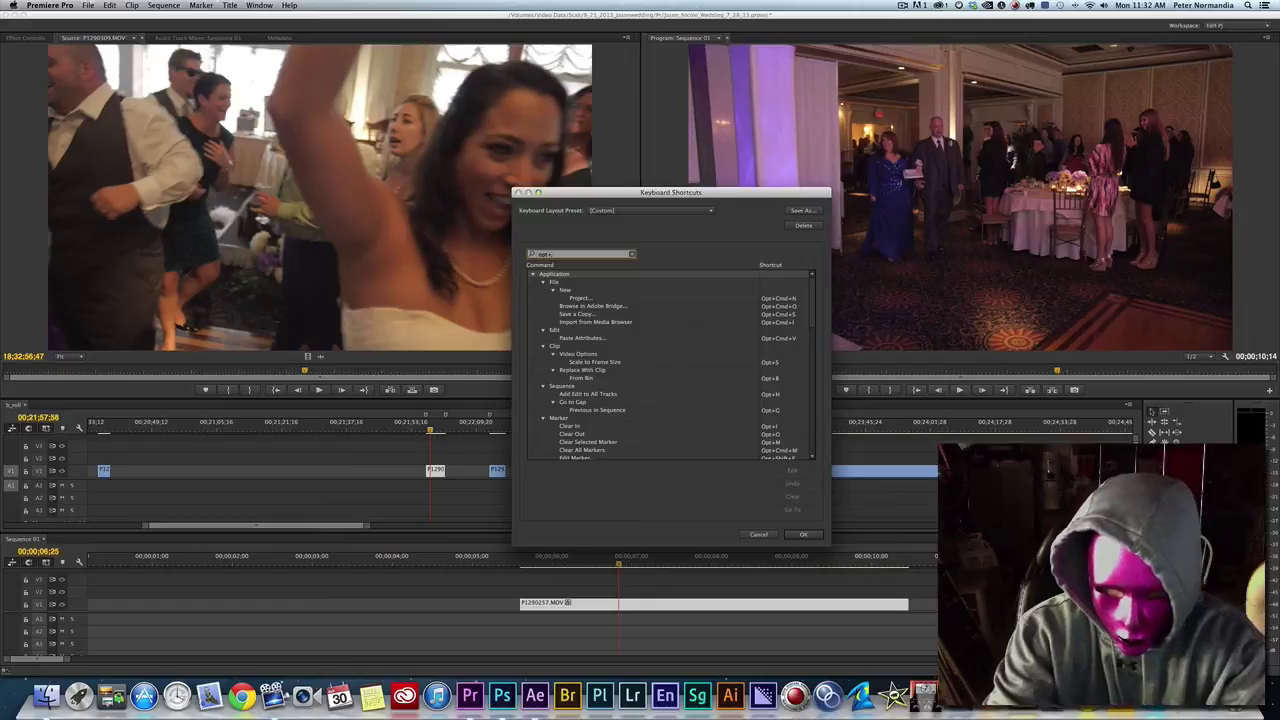
text(s)
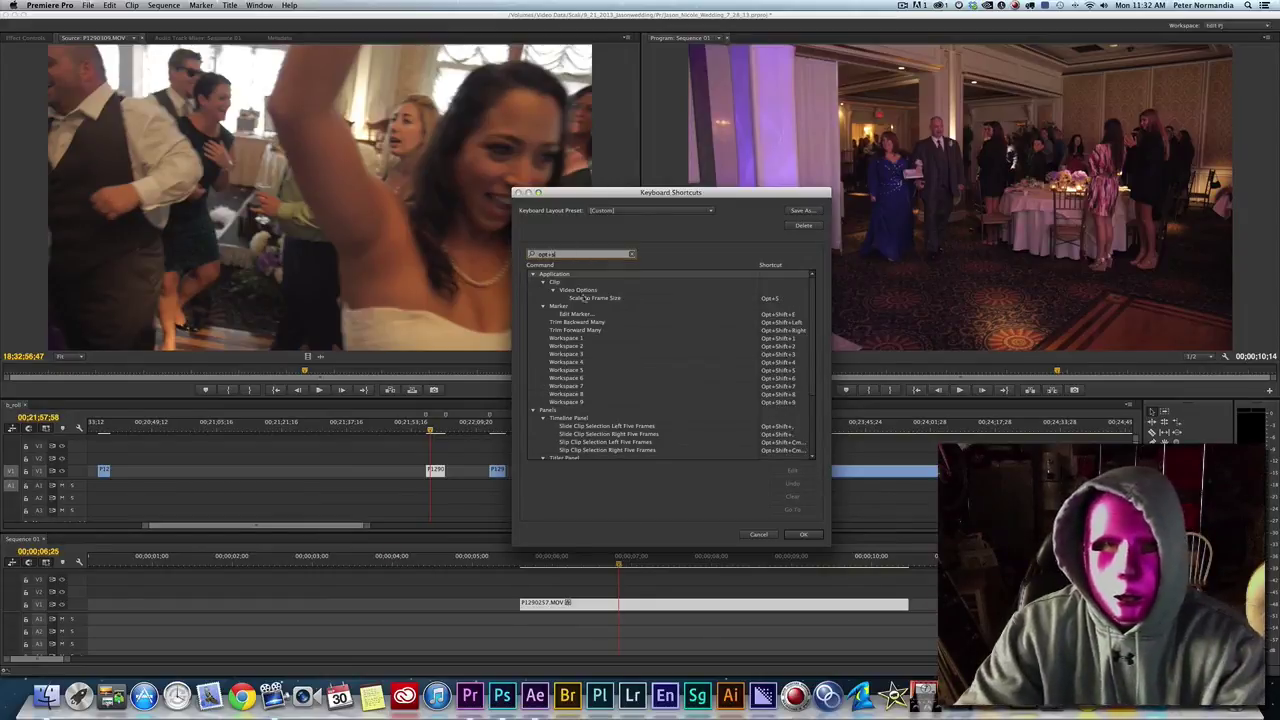
- Clear the shortcut search, review the Clip commands down to Scale to Frame Size under Video Options, and close the settings
click(630, 256)
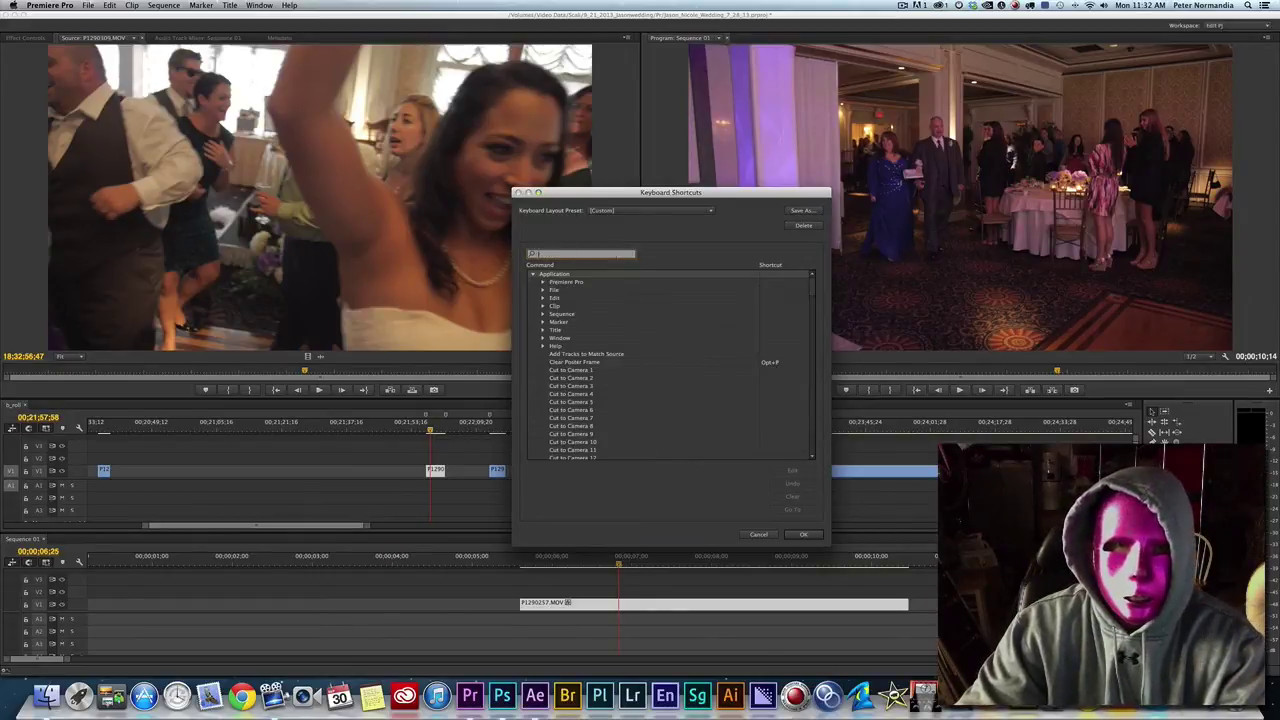
click(544, 306)
scroll(577, 370, down, 3)
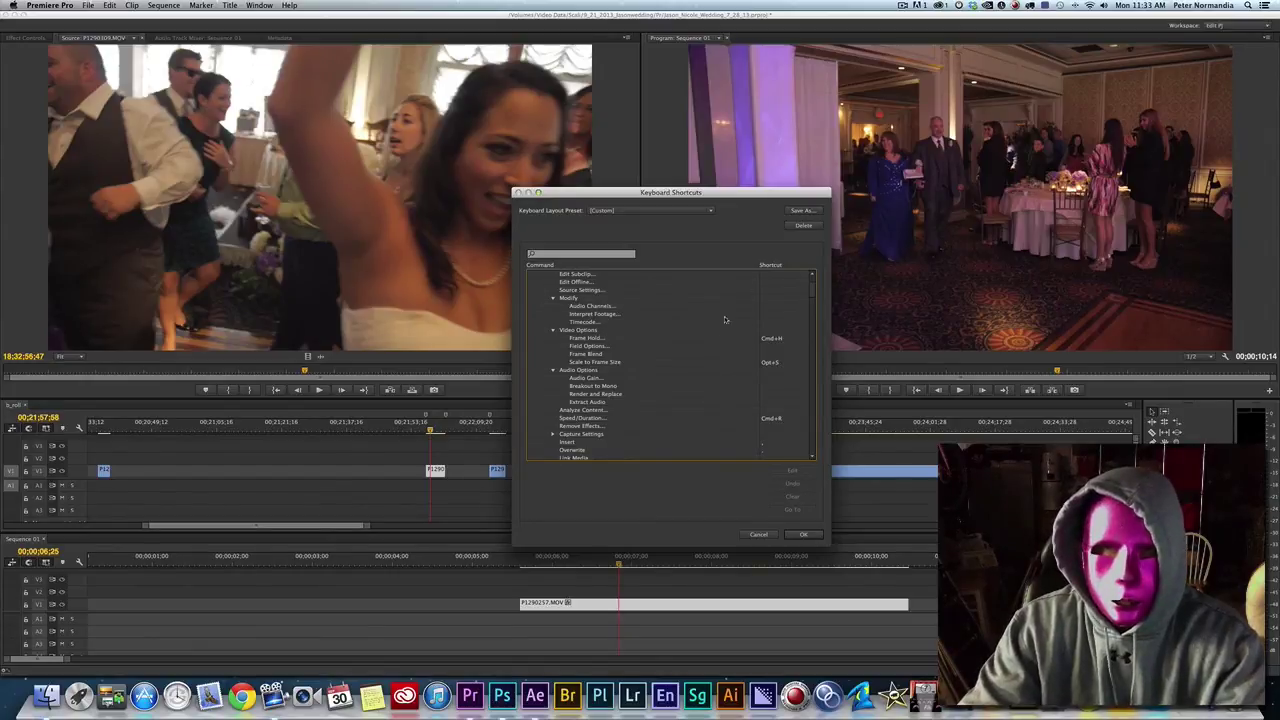
click(801, 536)
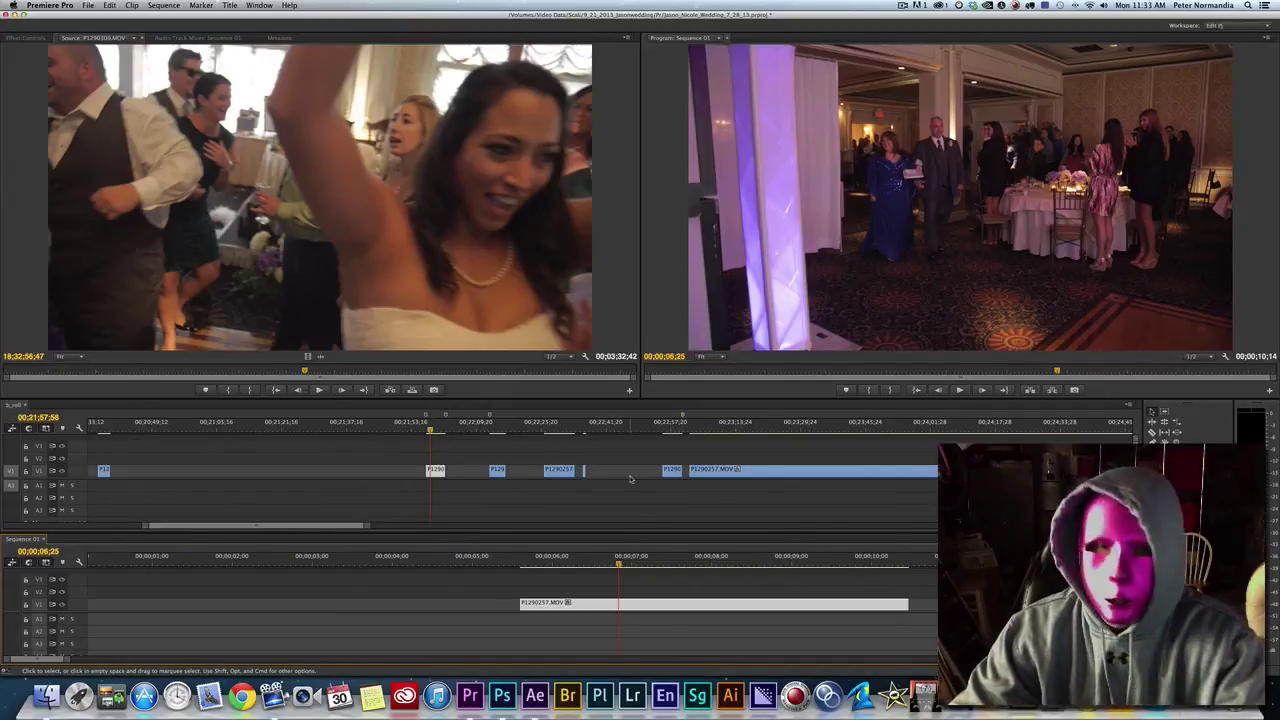
- Inspect the Frame Hold options of P1290257.MOV in Sequence 01 and dismiss them
right_click(640, 604)
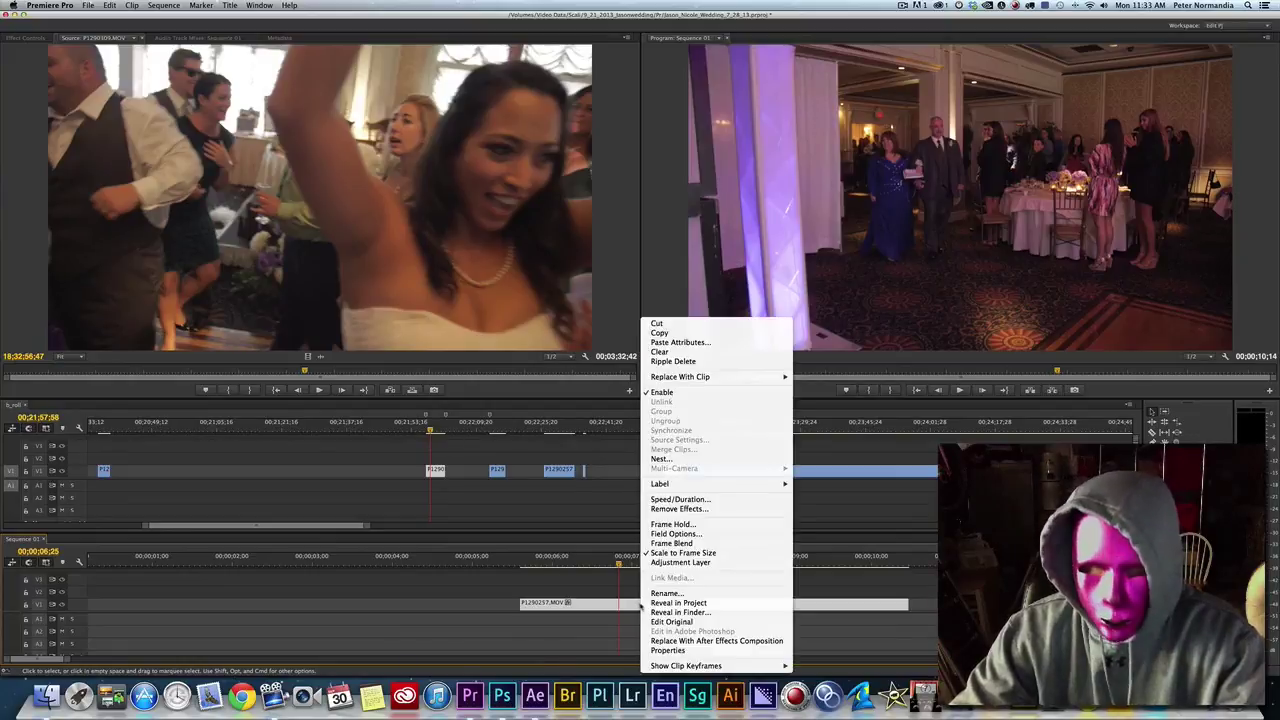
click(686, 523)
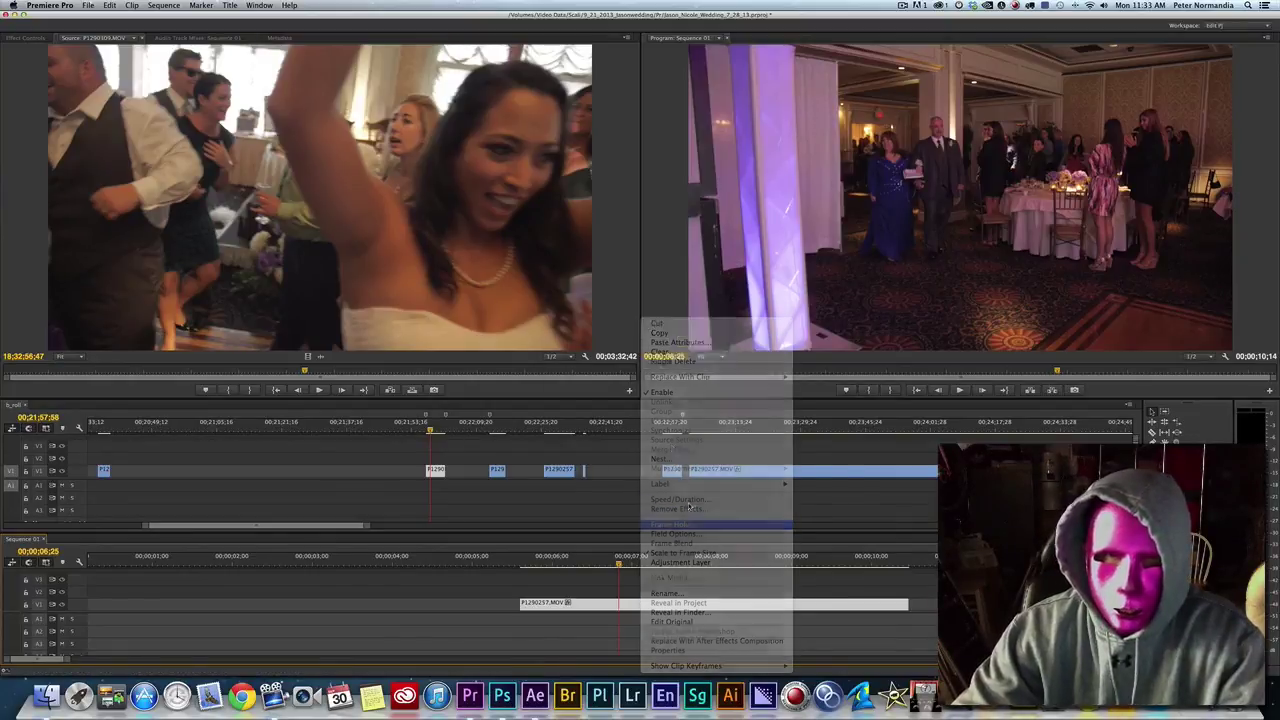
click(697, 342)
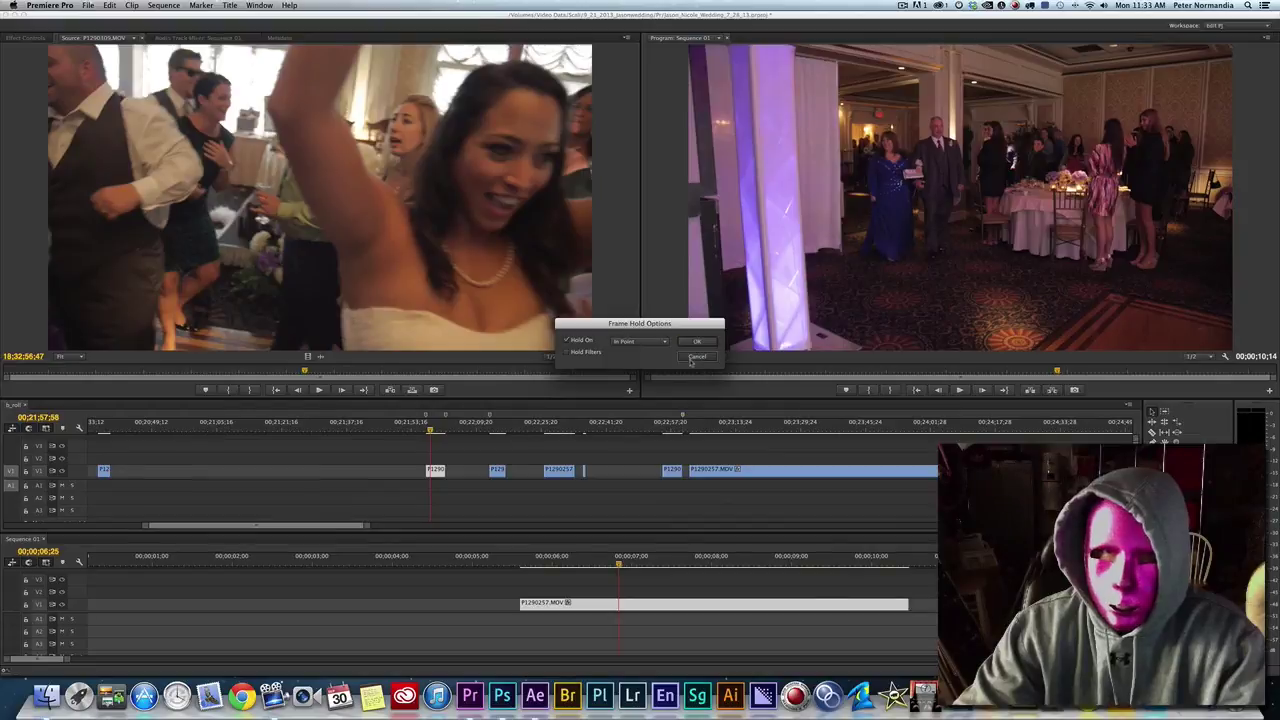
click(614, 611)
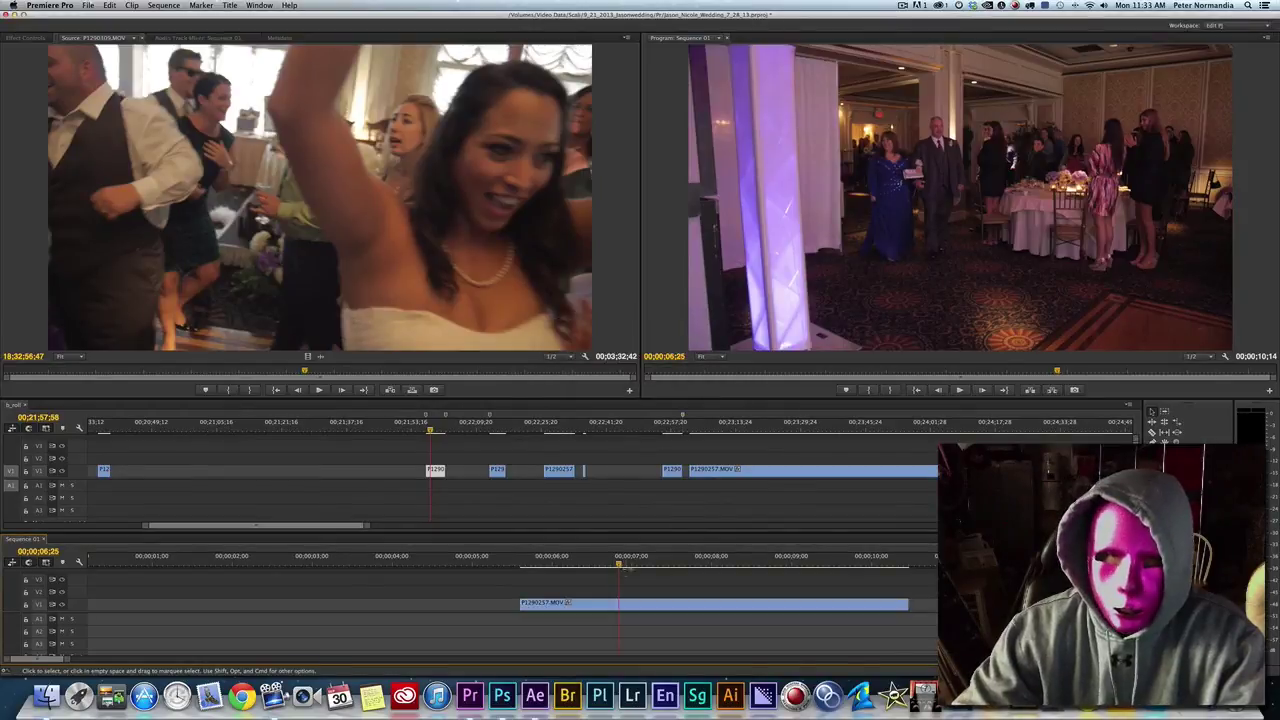
- Place the Sequence 01 playhead at 00;00;06;11, reopen the clip's Frame Hold options by shortcut, and cancel them
click(610, 566)
drag(610, 566, 581, 566)
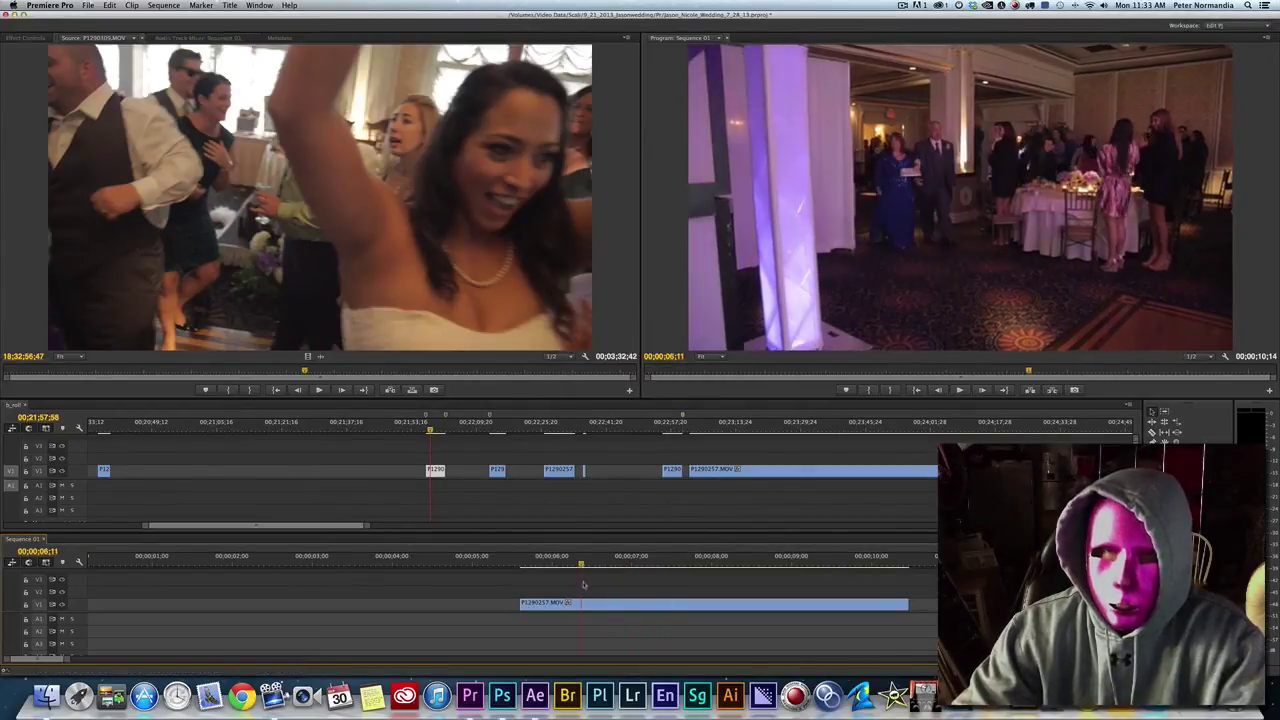
click(600, 603)
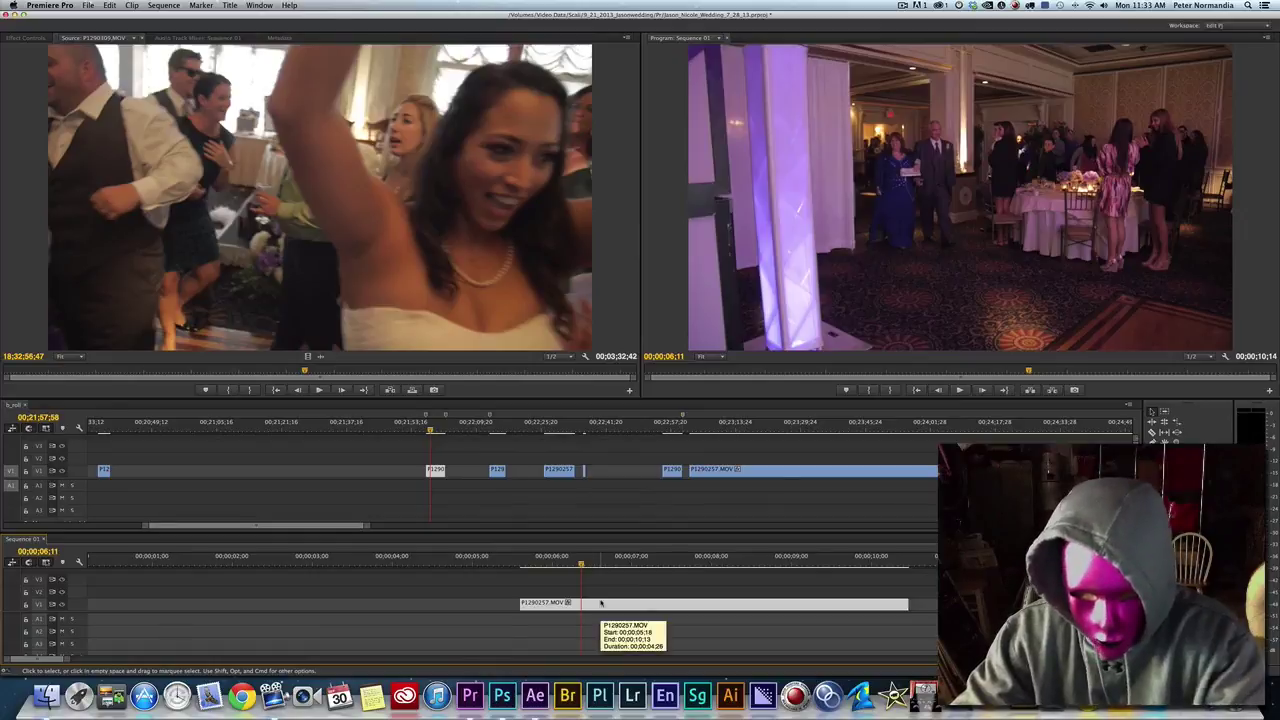
key(super+shift+f)
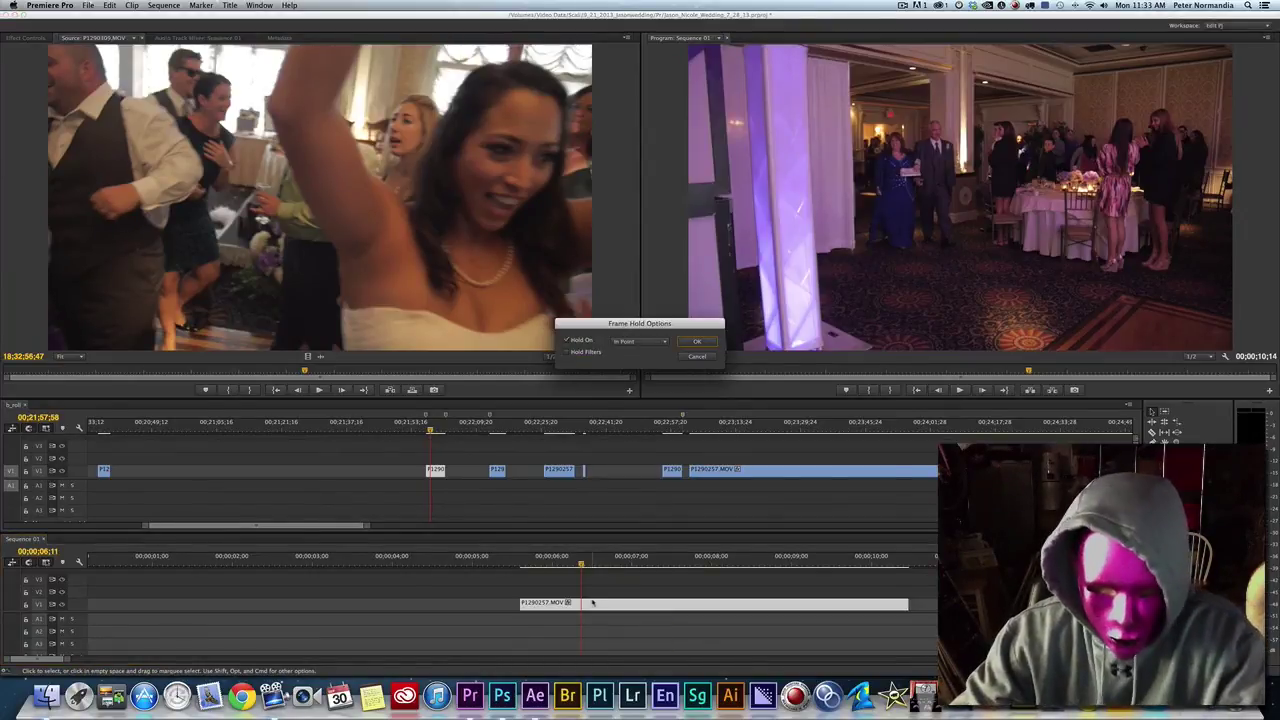
click(699, 357)
- Look up the Frame Hold shortcut under the Clip category's Video Options in the keyboard shortcut settings, and cancel out of them
key(super+alt+k)
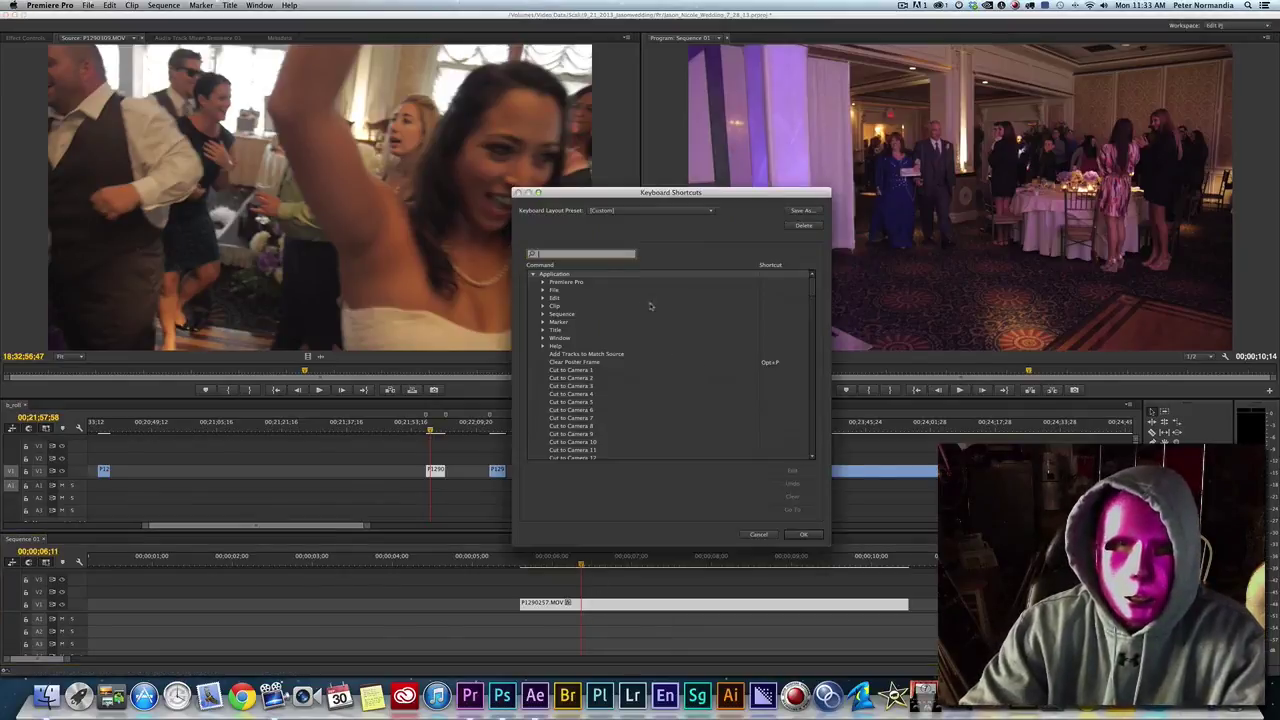
click(543, 306)
click(552, 362)
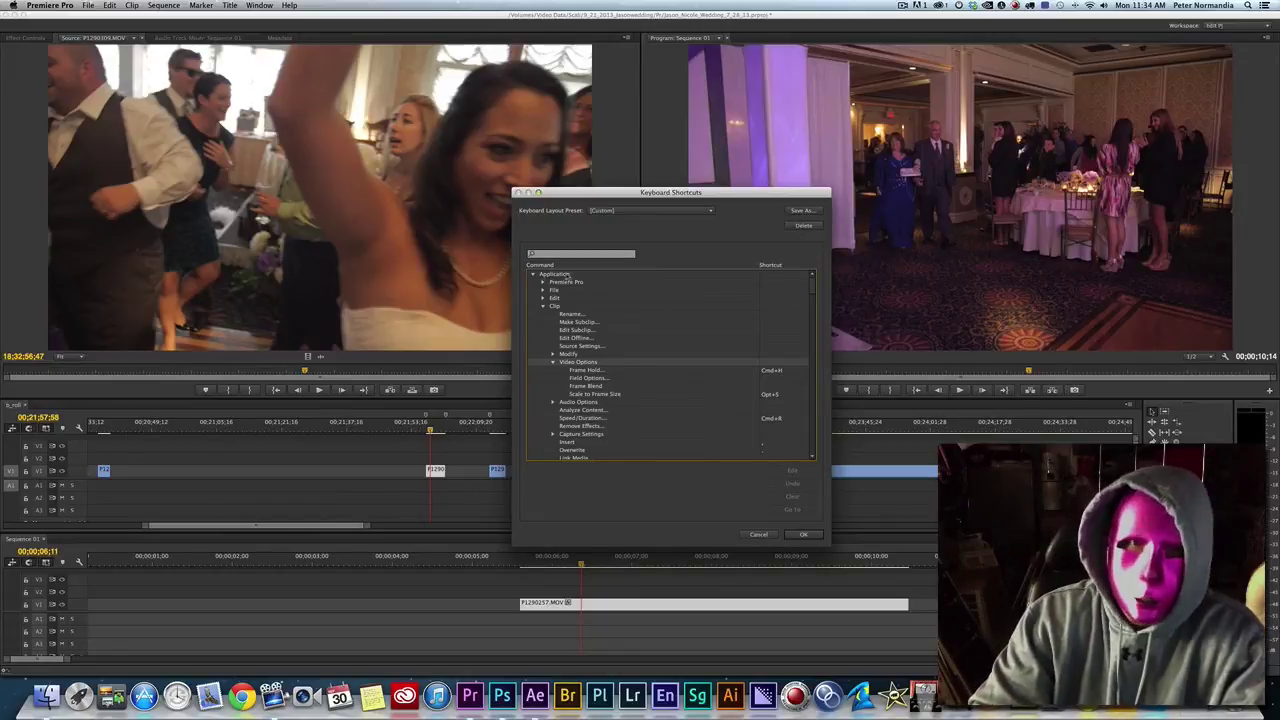
click(543, 305)
click(762, 533)
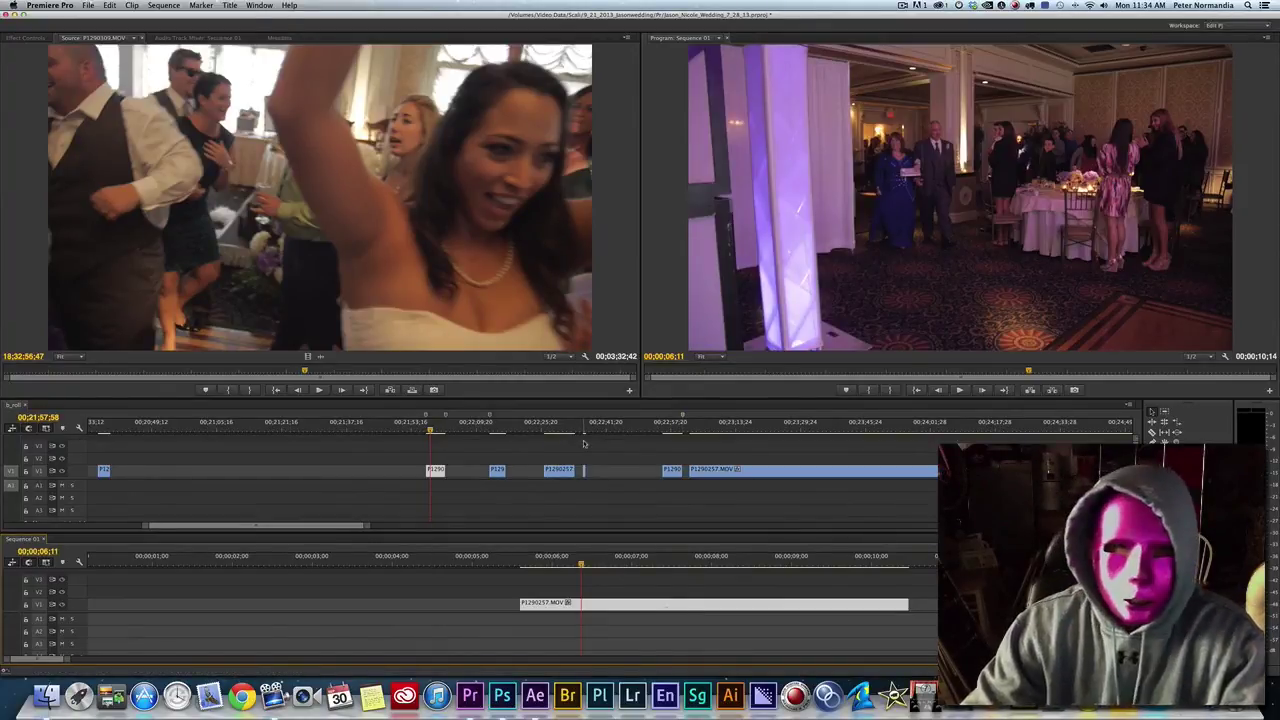
- Cut P1290257.MOV in Sequence 01 into three back-to-back shortened segments, with the first cut at 00;00;06;01
scroll(560, 590, down, 2)
click(494, 558)
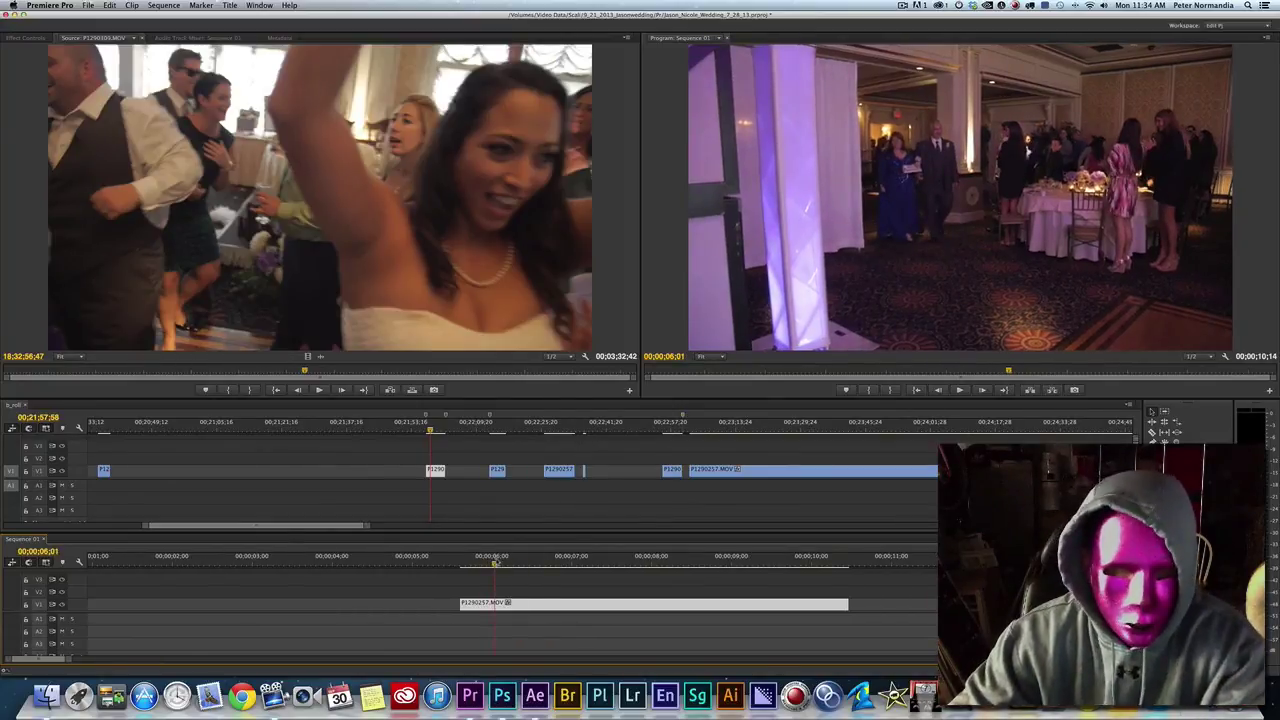
click(500, 603)
key(space)
drag(496, 604, 566, 607)
- Play Sequence 01 across the three segments to review the jump cuts, stopping at 00;00;06;25
click(484, 558)
key(space)
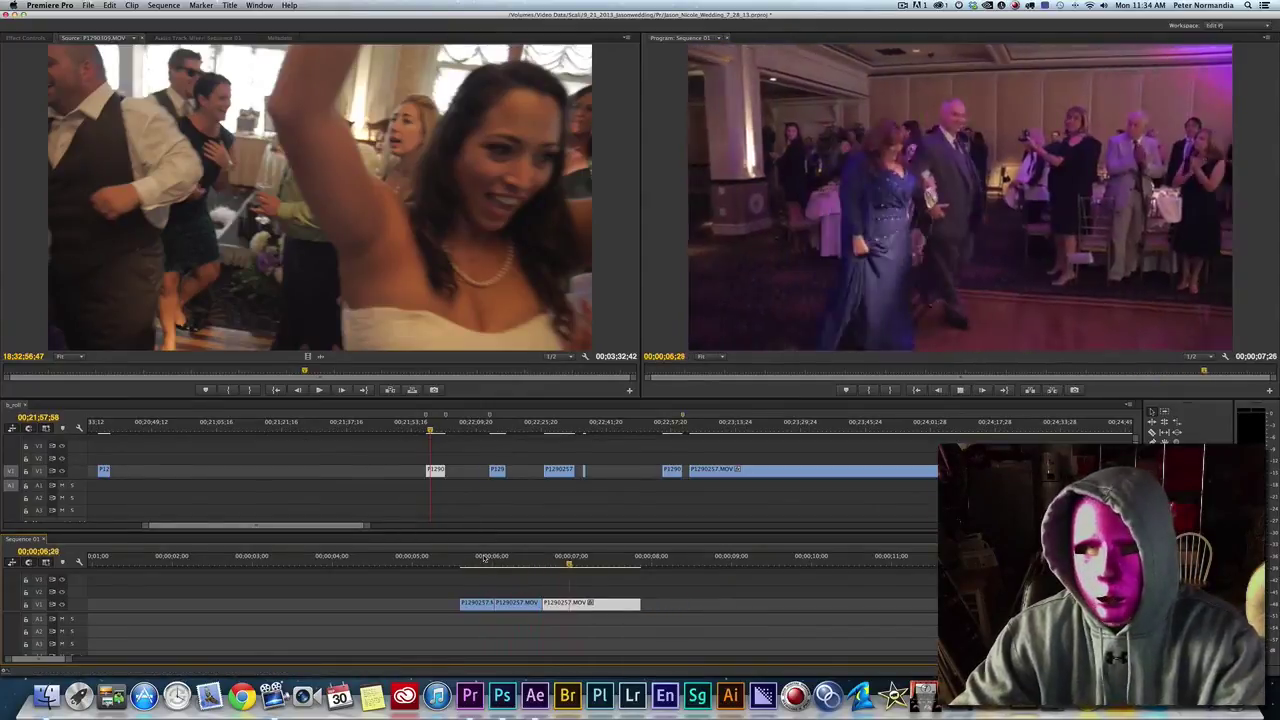
key(Home)
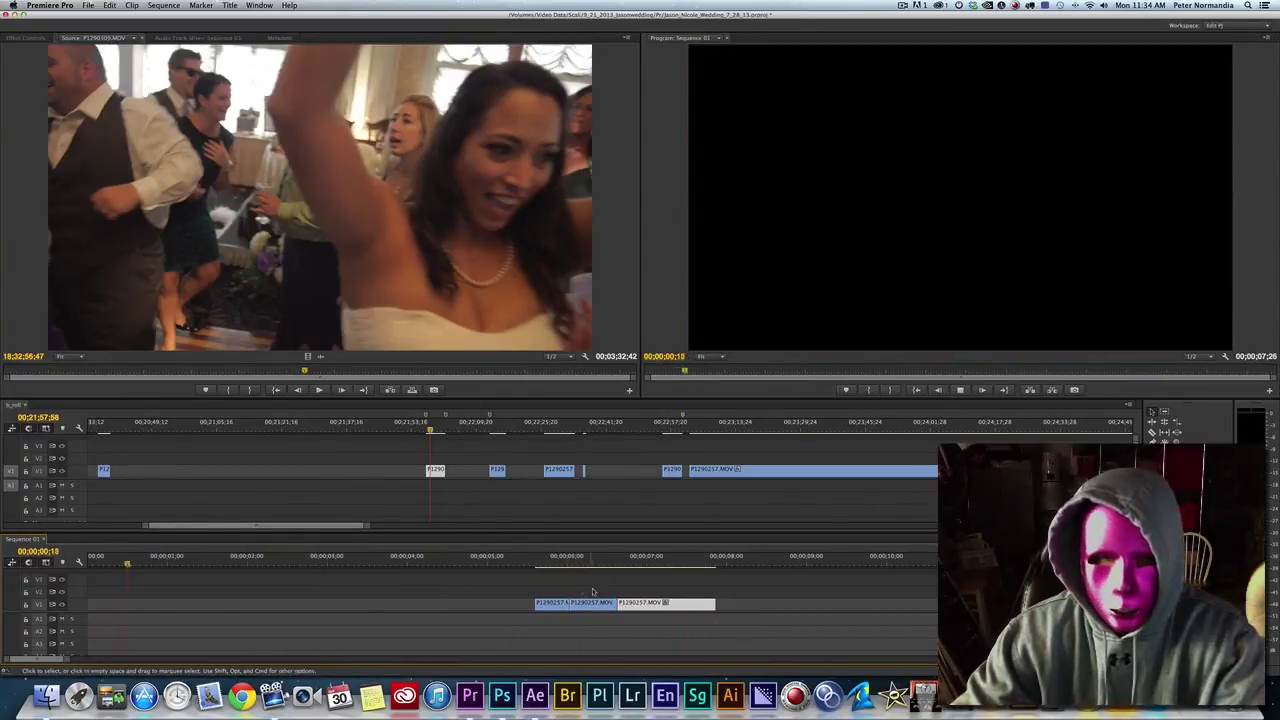
key(Down)
key(space)
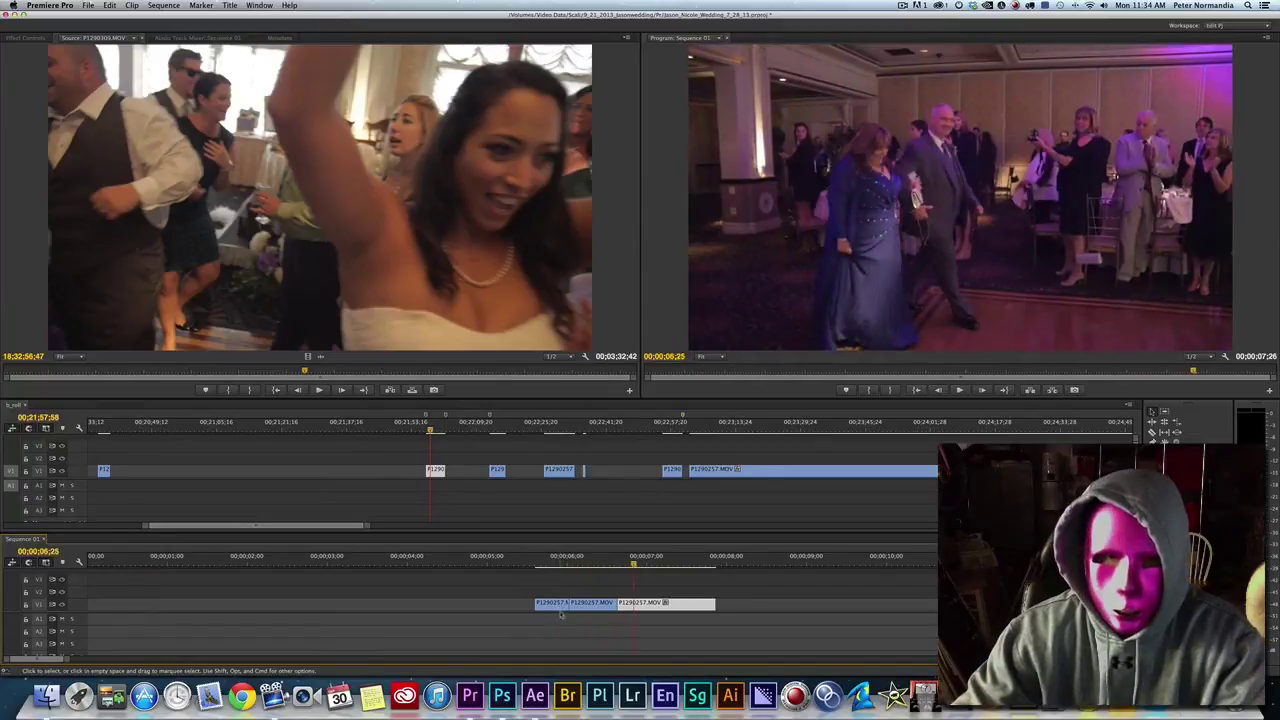
- Extend the last segment's end to about 00;00;09;25, then trim it to a short later portion adjoining the middle segment, ending at 00;00;07;04
click(619, 603)
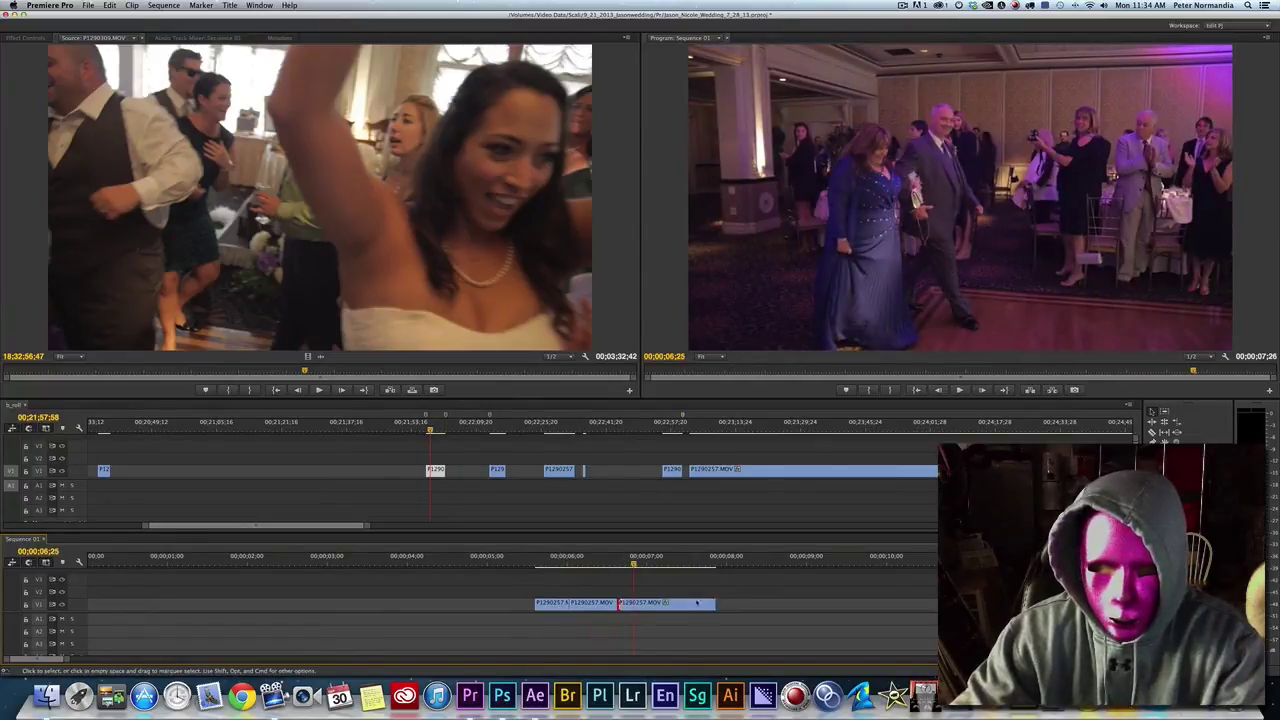
drag(715, 603, 875, 604)
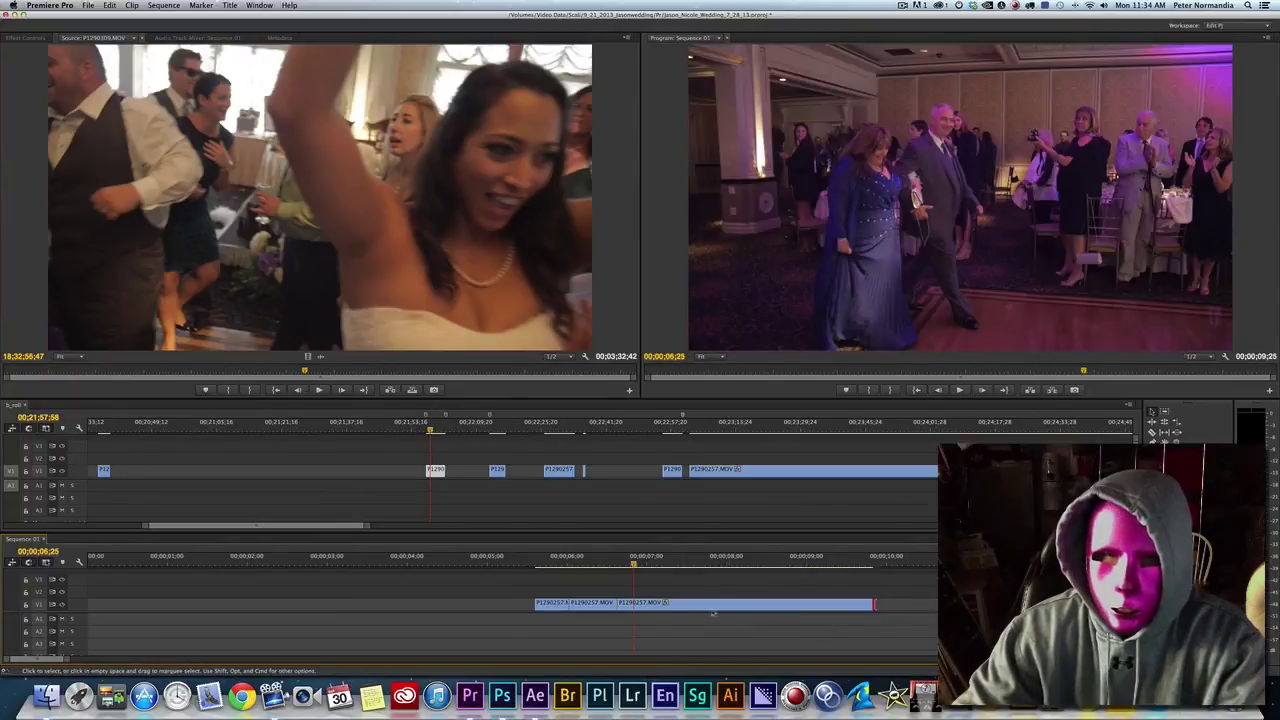
drag(623, 604, 771, 610)
drag(836, 608, 638, 610)
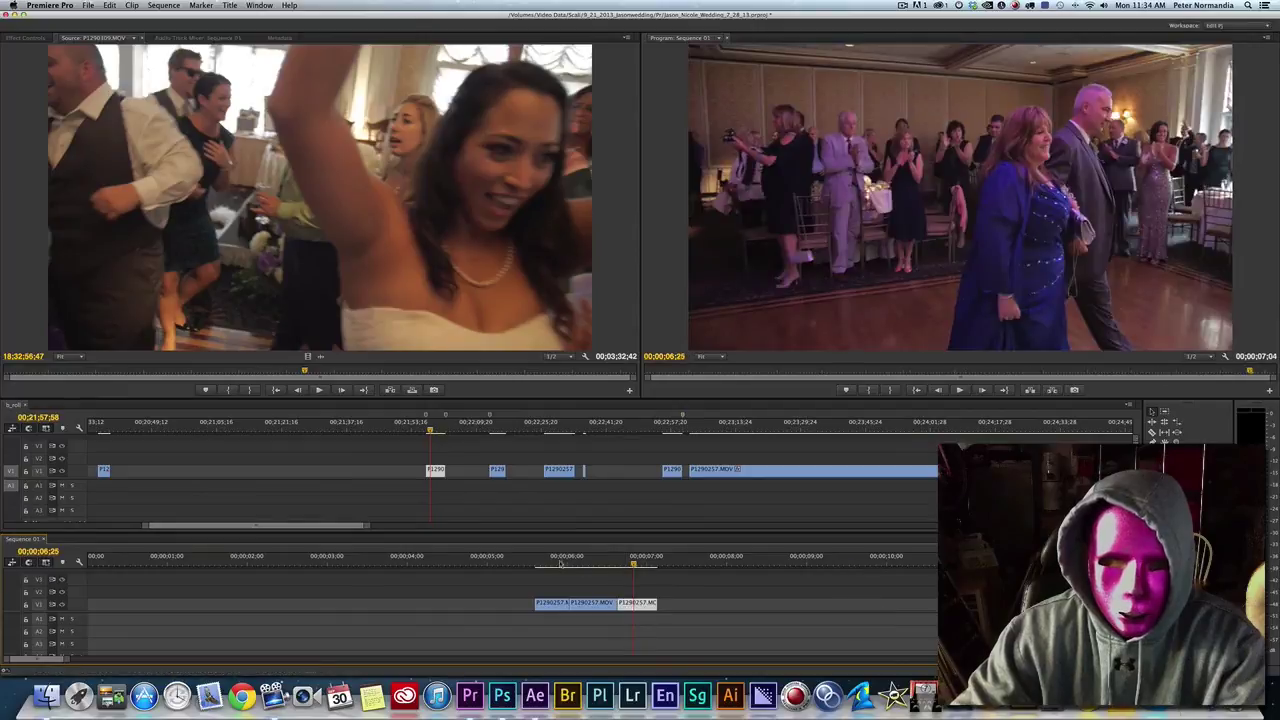
- Add sequence markers at the middle segment's start and at 00;00;06;19, and select that segment with the playhead at 00;00;06;09
click(560, 563)
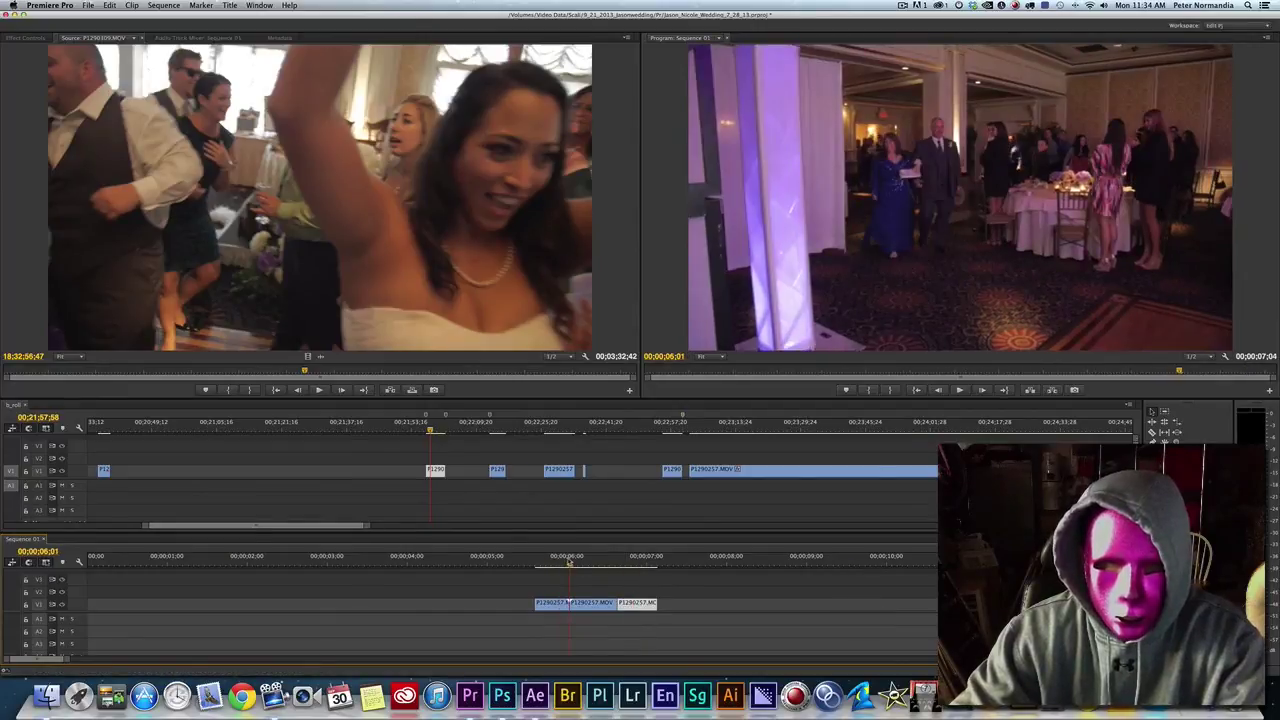
click(567, 563)
drag(567, 563, 619, 568)
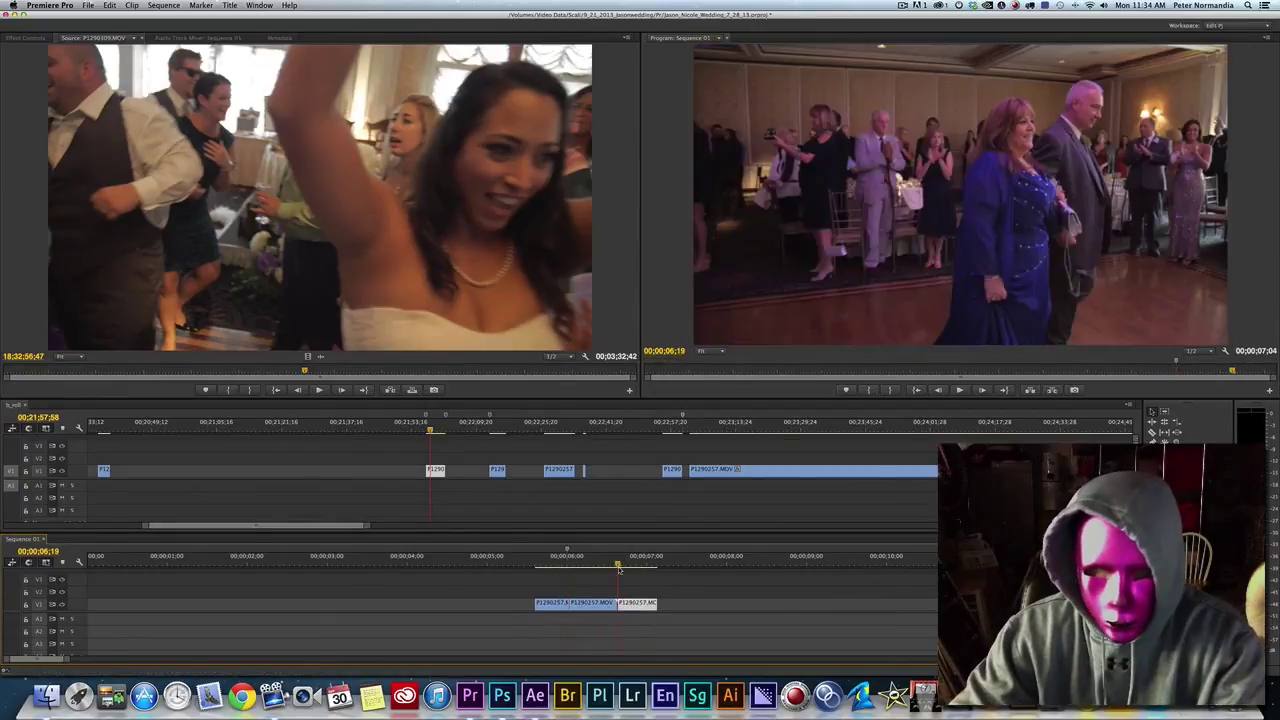
click(586, 562)
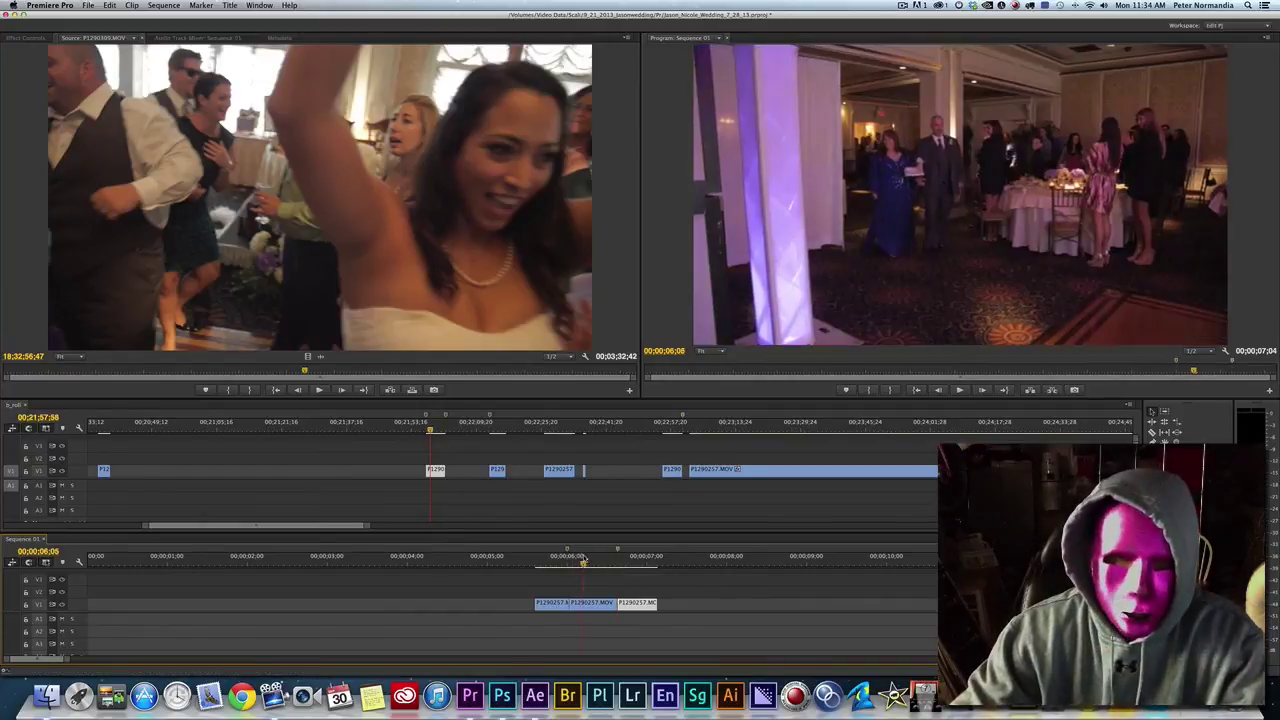
mouse_move(586, 562)
mouse_down()
mouse_move(558, 565)
mouse_move(590, 565)
mouse_up()
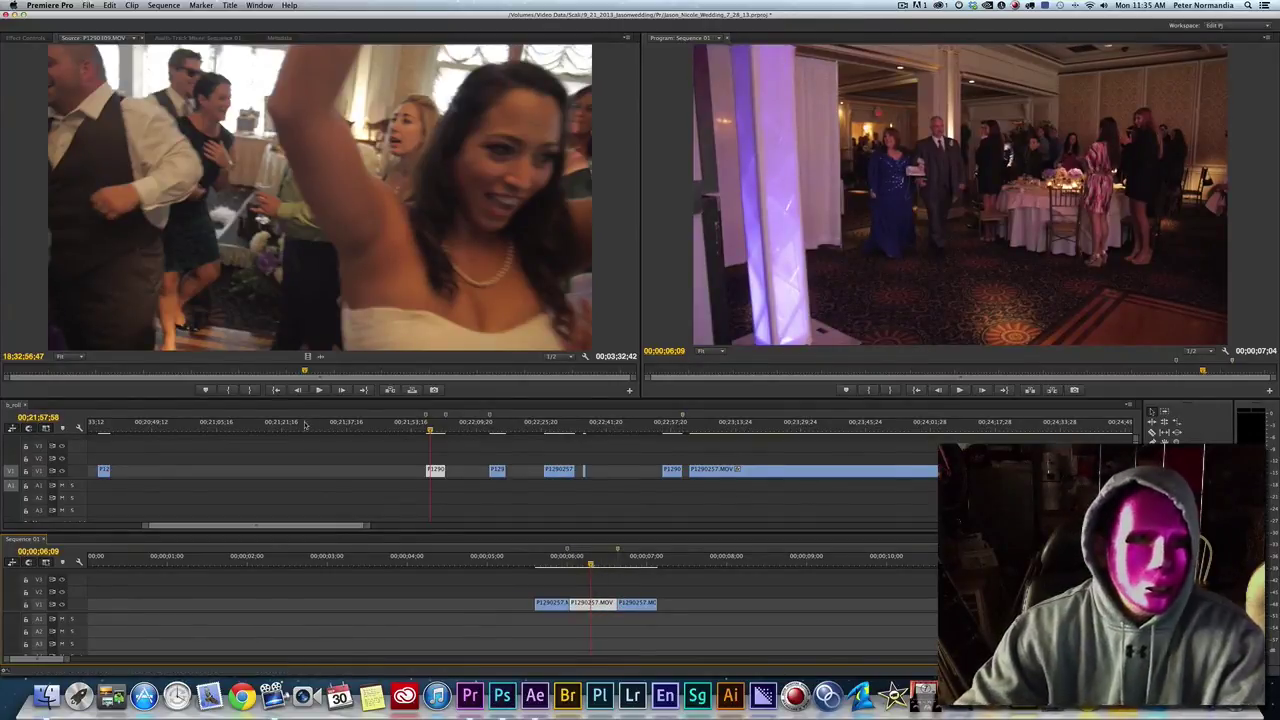
- Mark a one-second In-to-Out range in source clip P1290309.MOV ending at 18;32;12;06, and clear only its Out point
drag(198, 371, 167, 376)
click(227, 392)
key(space)
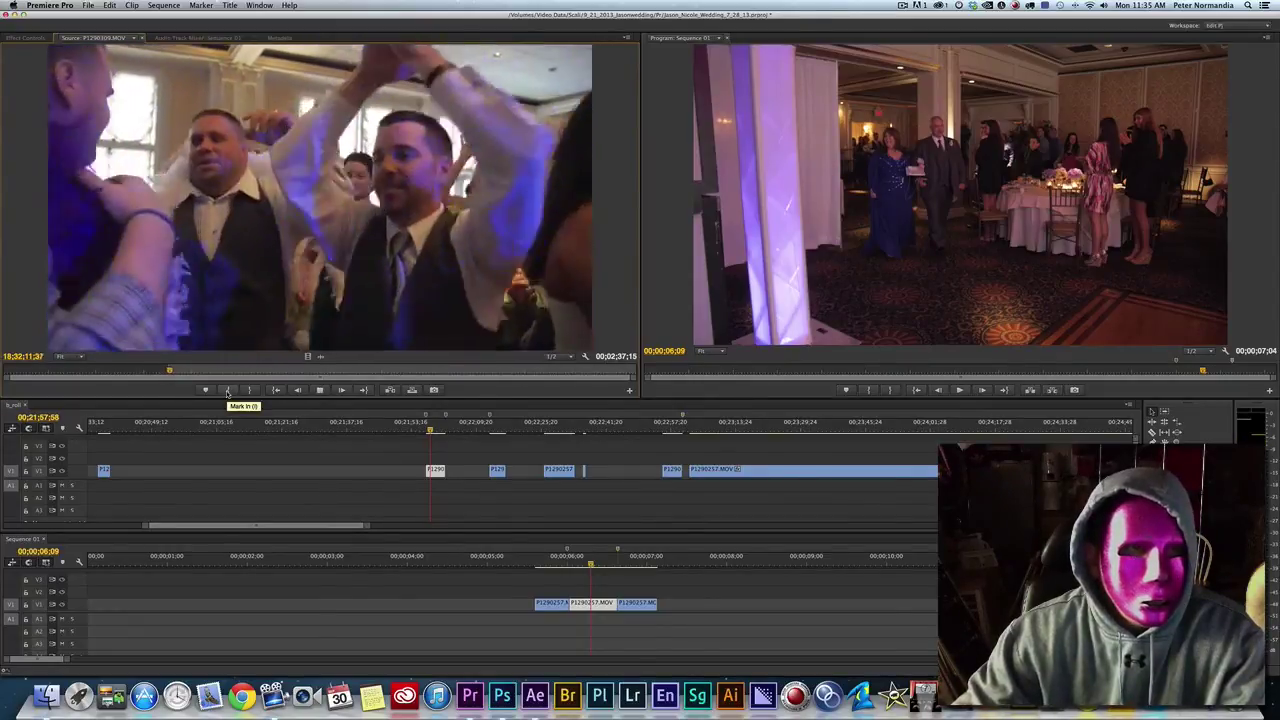
key(space)
click(251, 391)
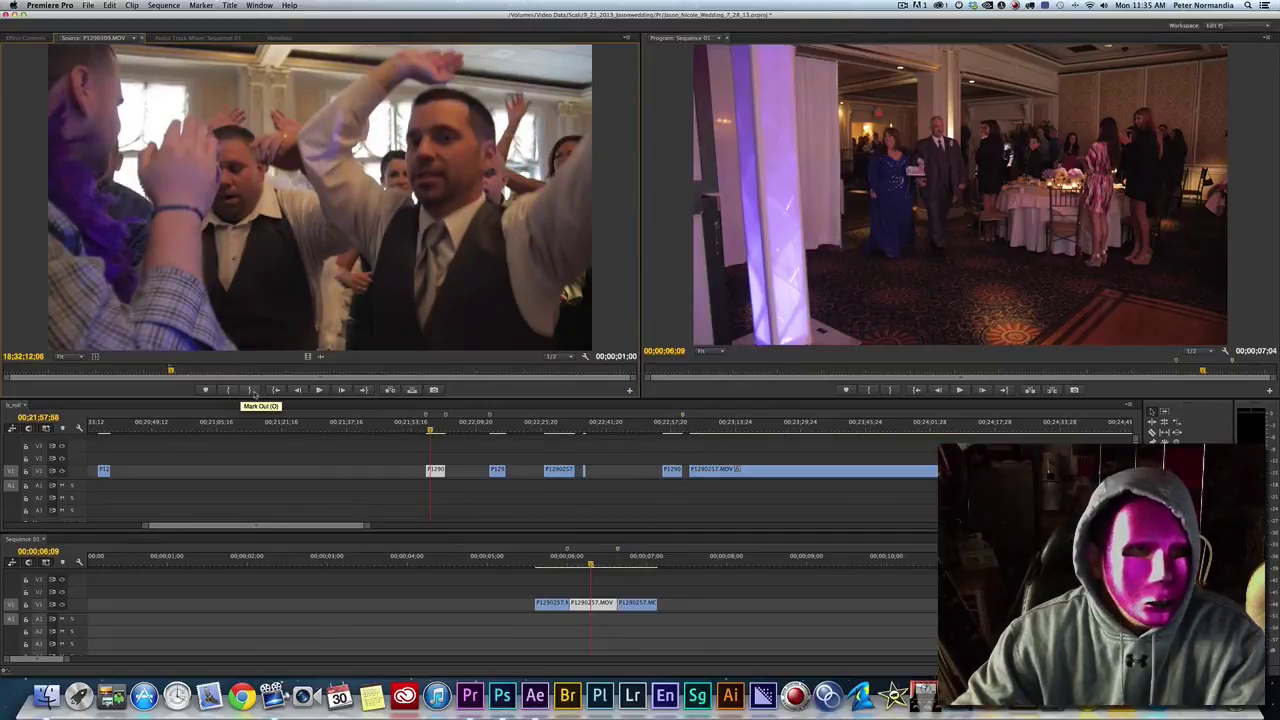
alt+click(252, 391)
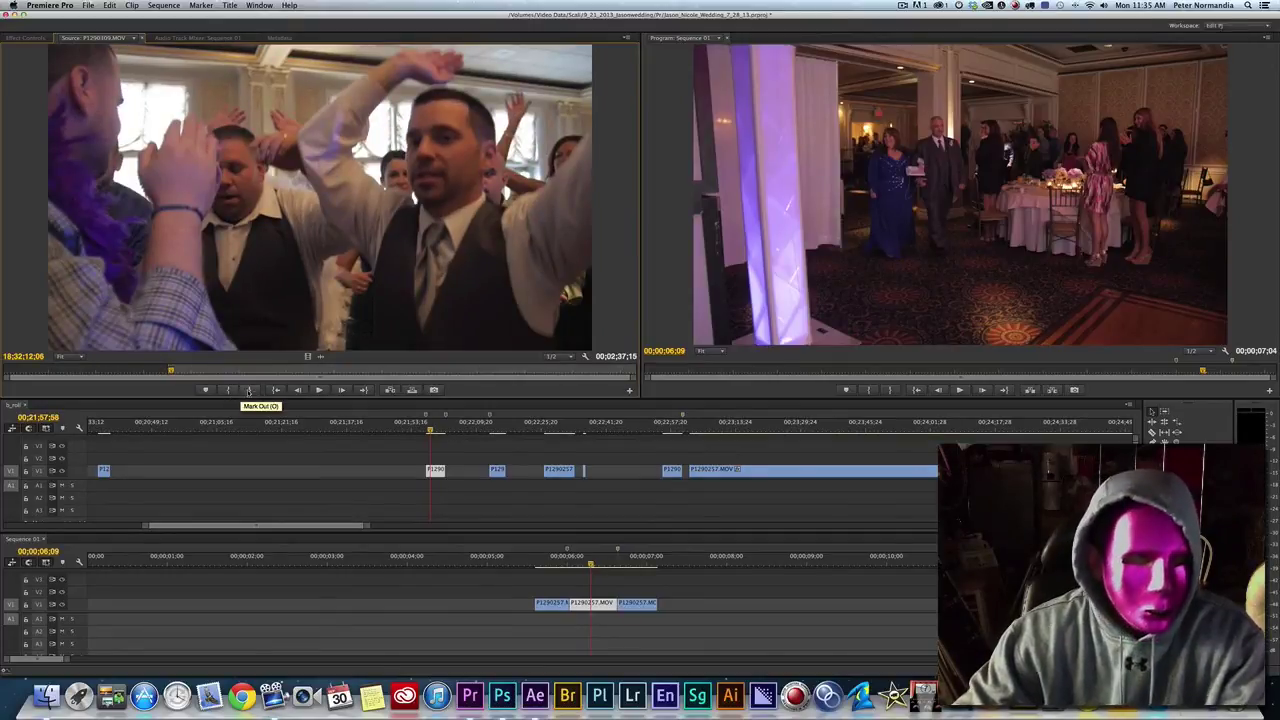
- Move the source playhead to 18;32;13;49 and select P1290309.MOV in the project bin as the replacement clip
drag(168, 375, 178, 372)
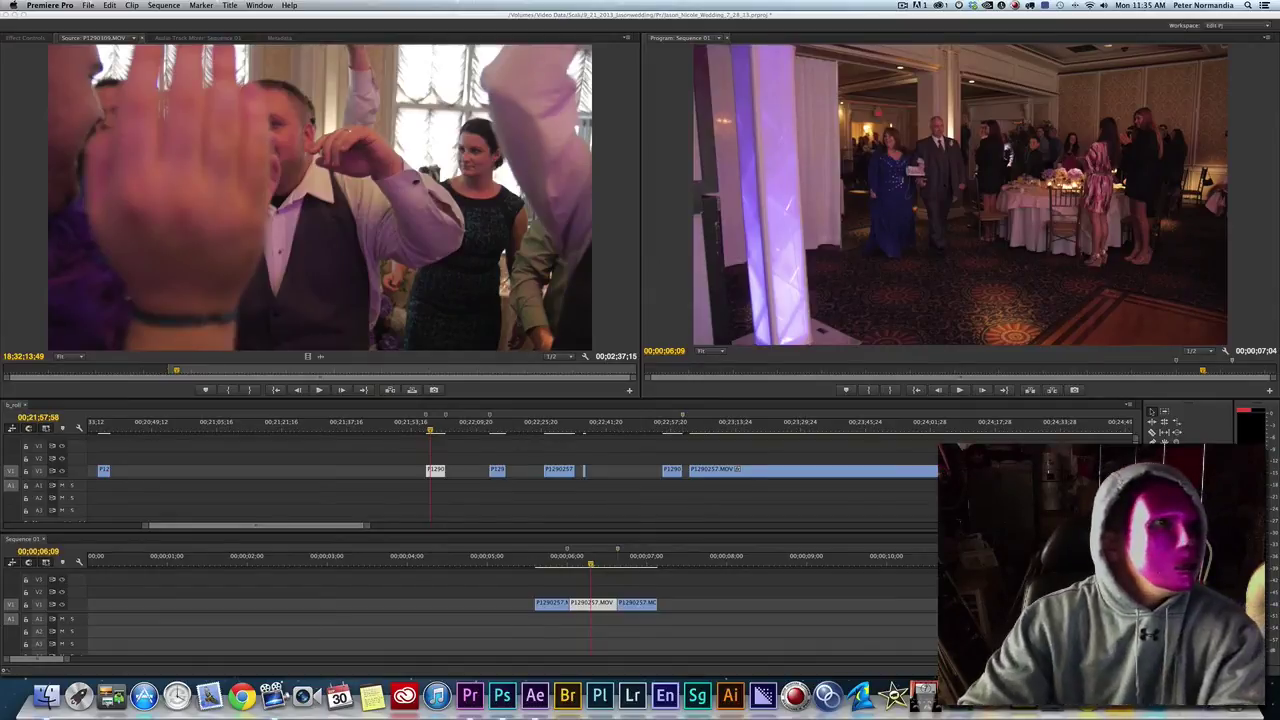
drag(0, 66, 250, 68)
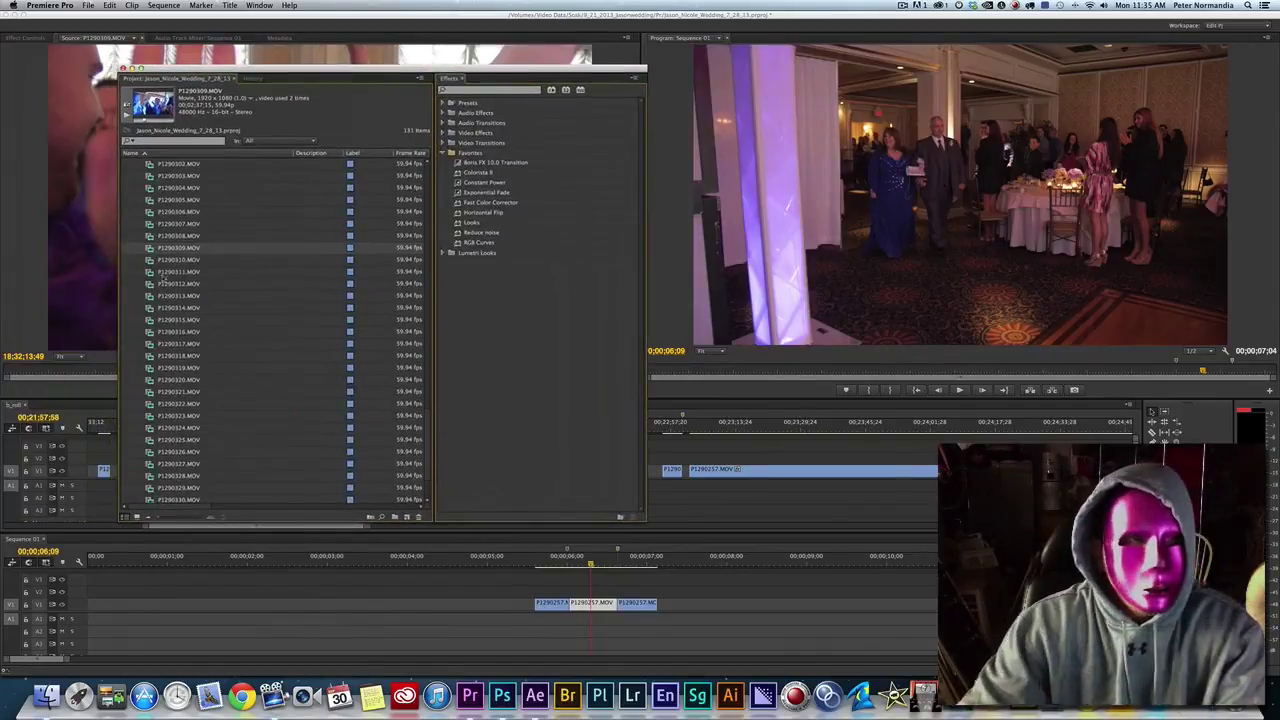
click(149, 254)
click(150, 247)
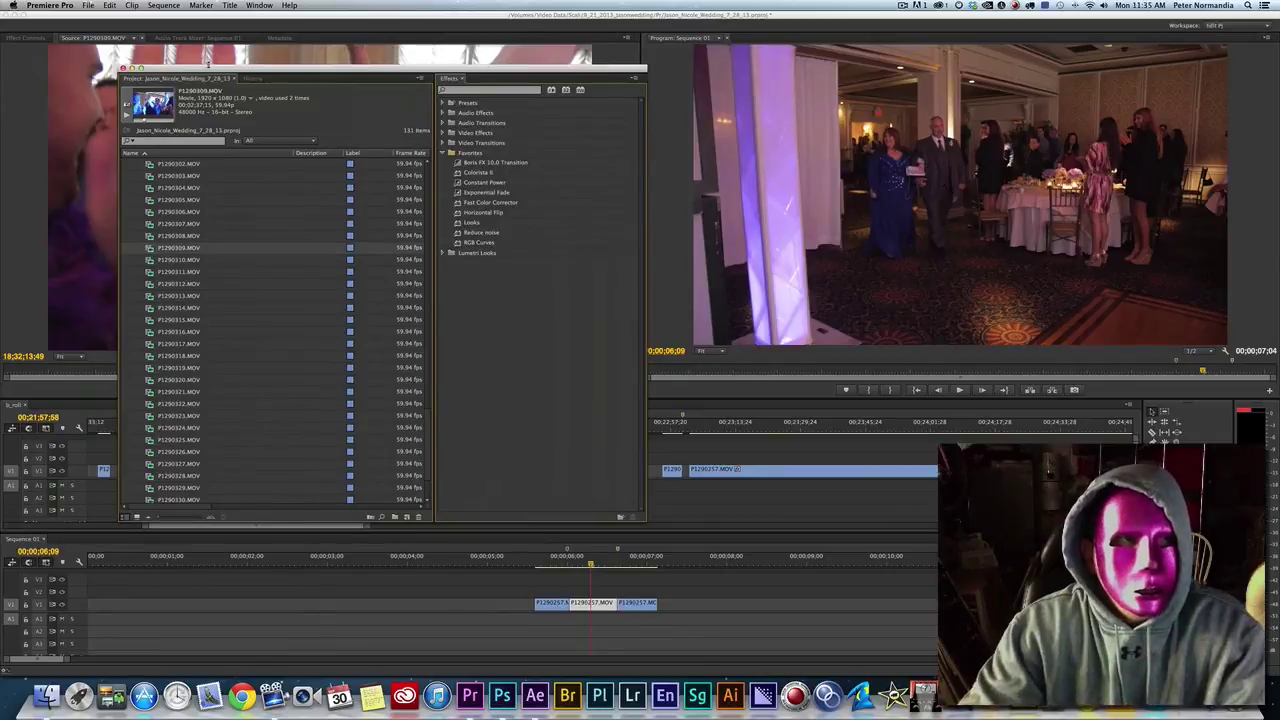
drag(236, 74, 397, 72)
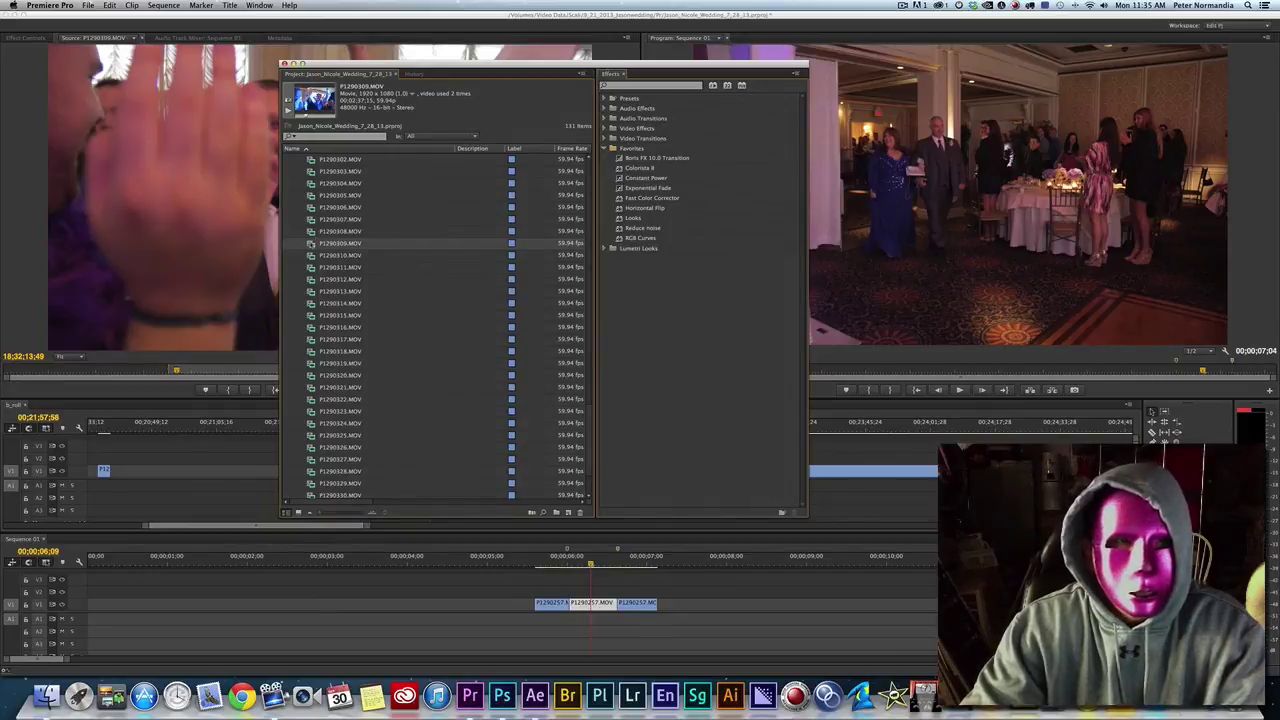
drag(456, 68, 0, 26)
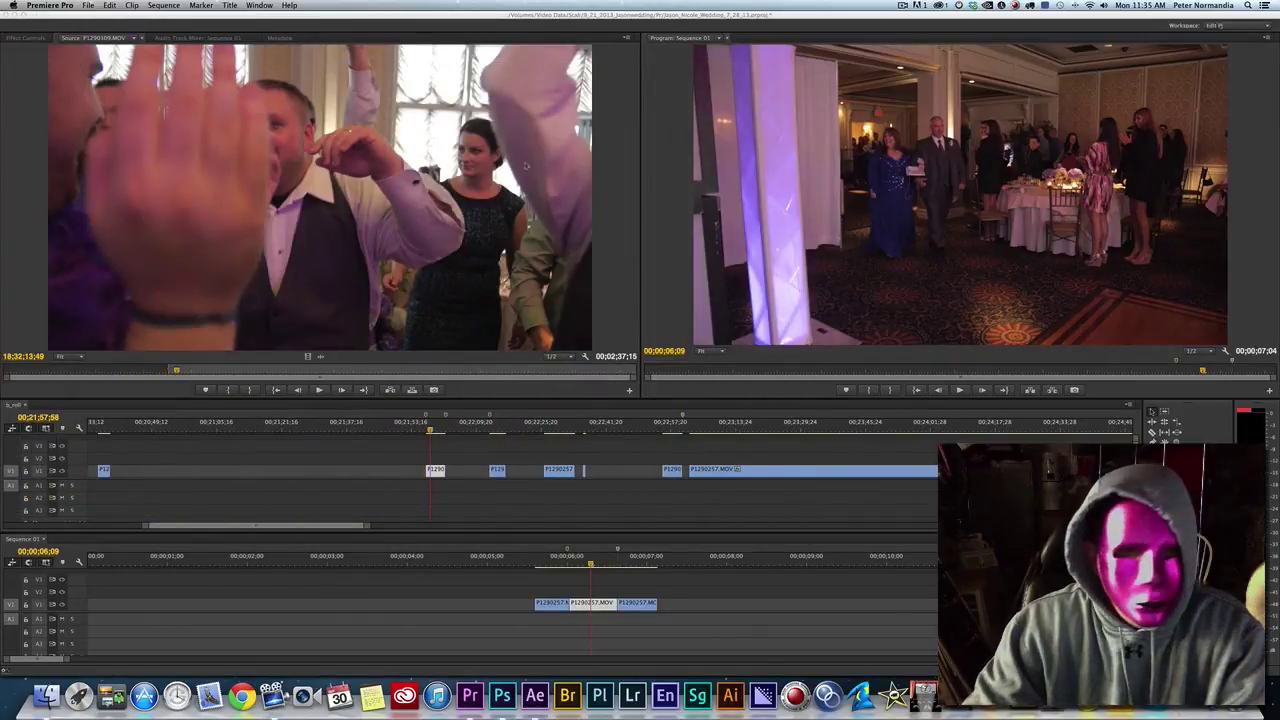
- Examine the clip commands available for the middle segment of Sequence 01, including Replace With Clip
click(596, 604)
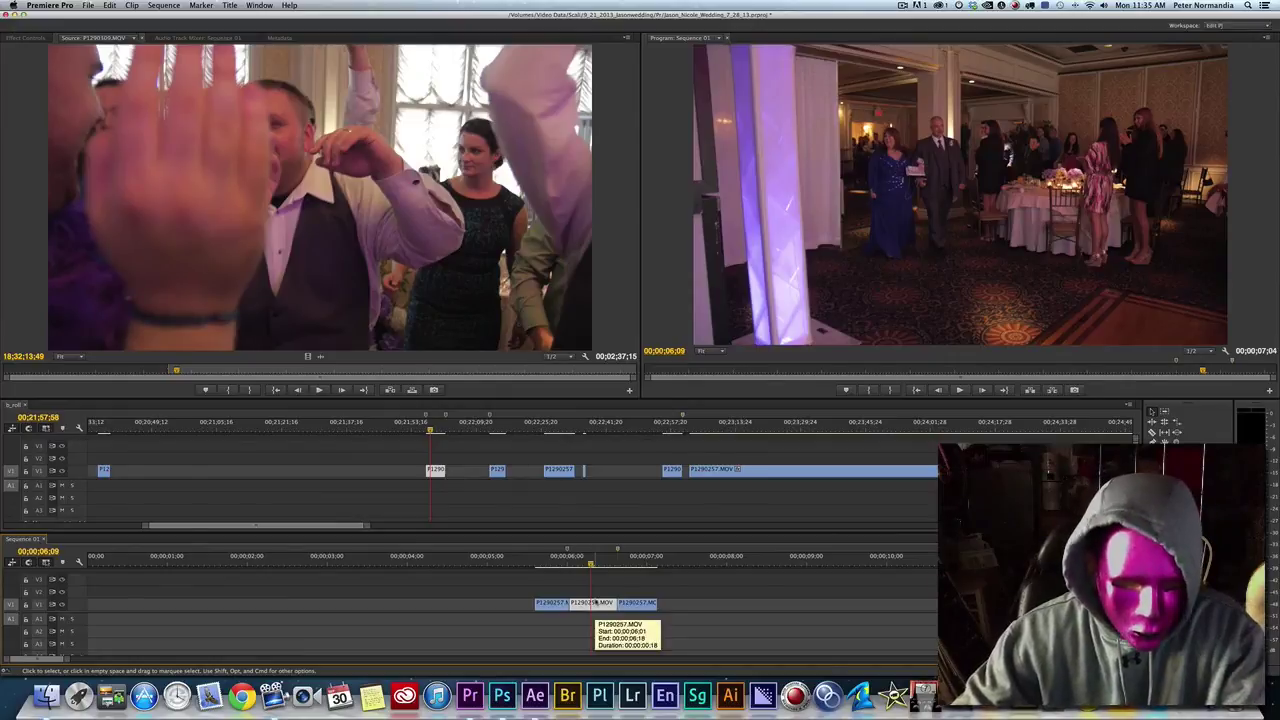
right_click(596, 604)
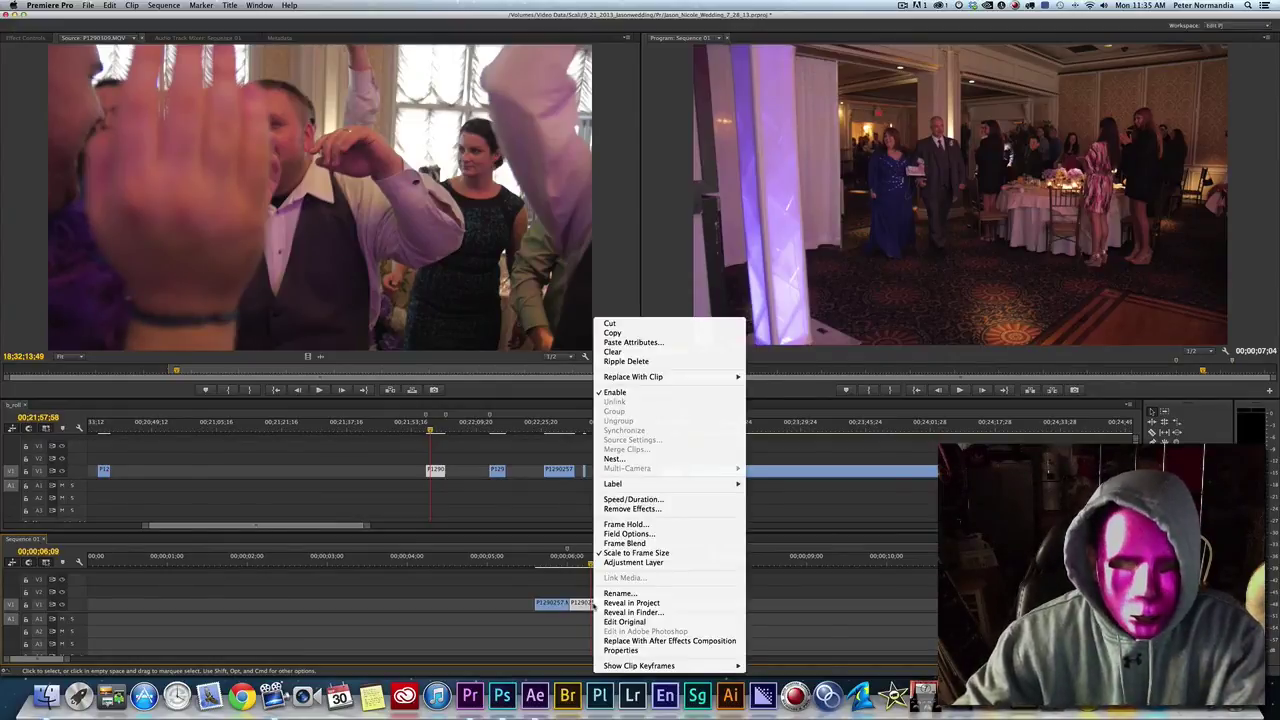
mouse_move(637, 381)
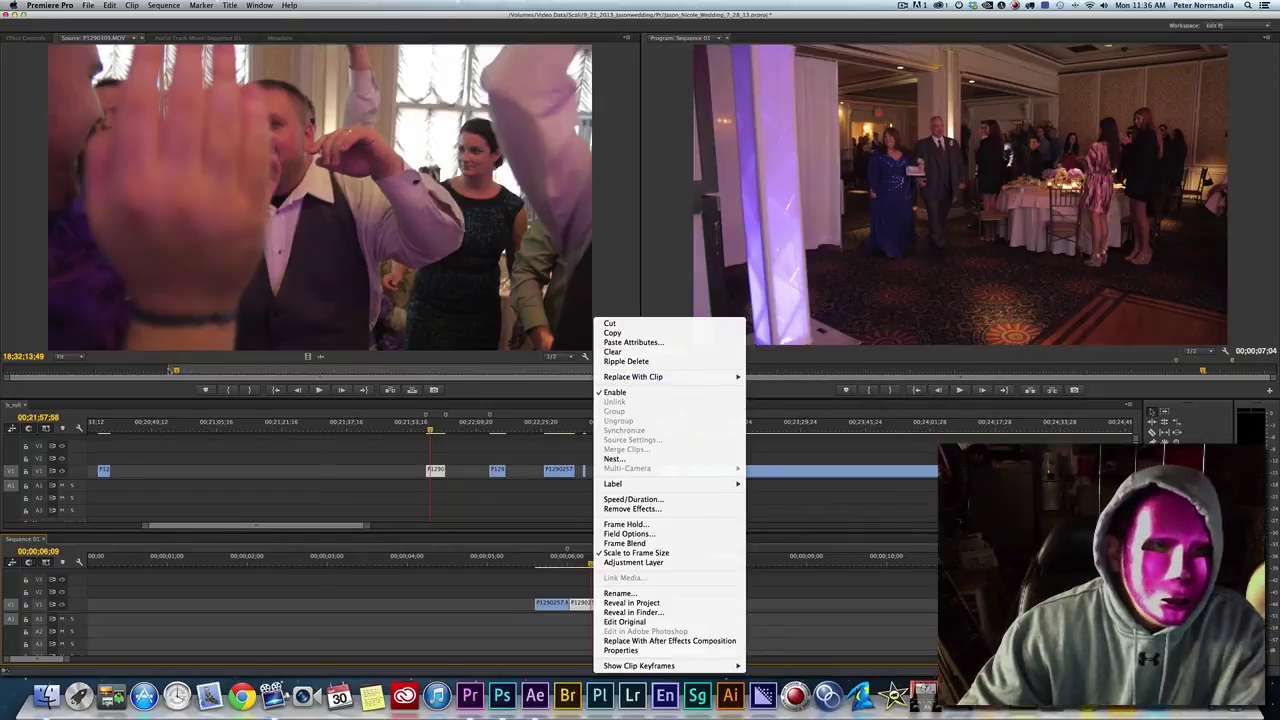
click(378, 352)
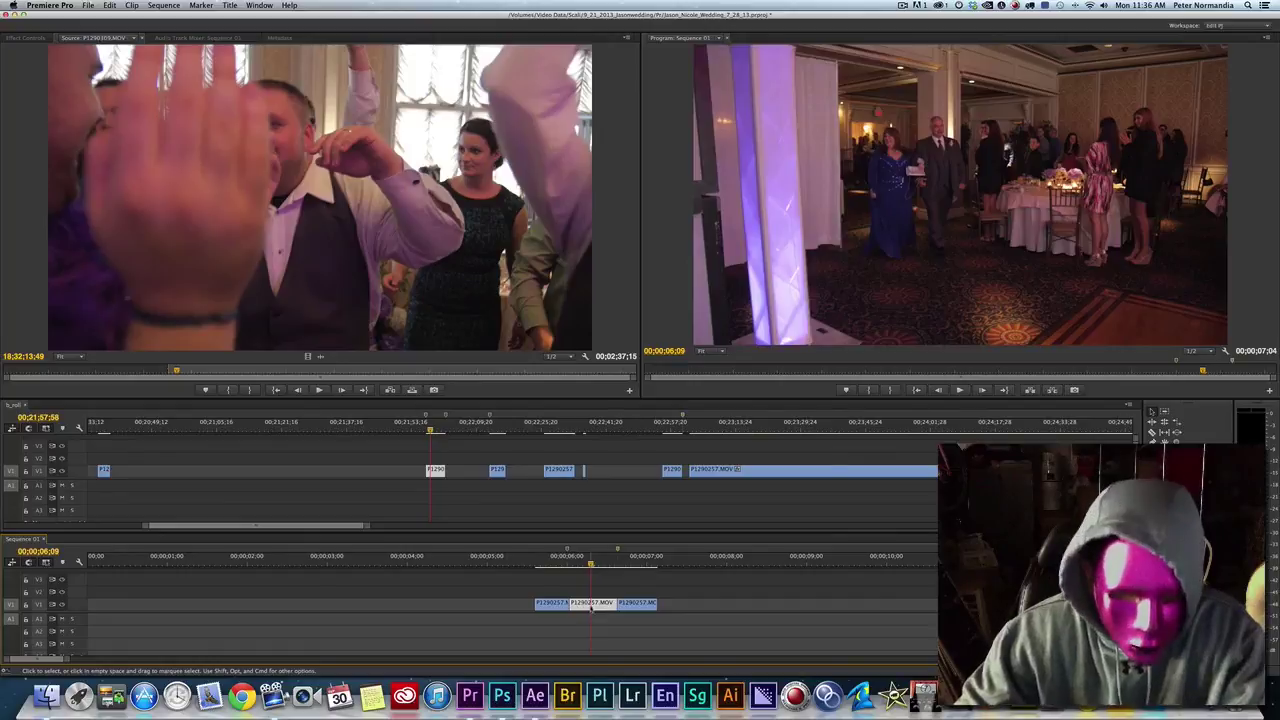
- Look up the keyboard shortcut assigned to Replace With Clip > From Bin, and leave the shortcut settings without changes
key(alt+super+k)
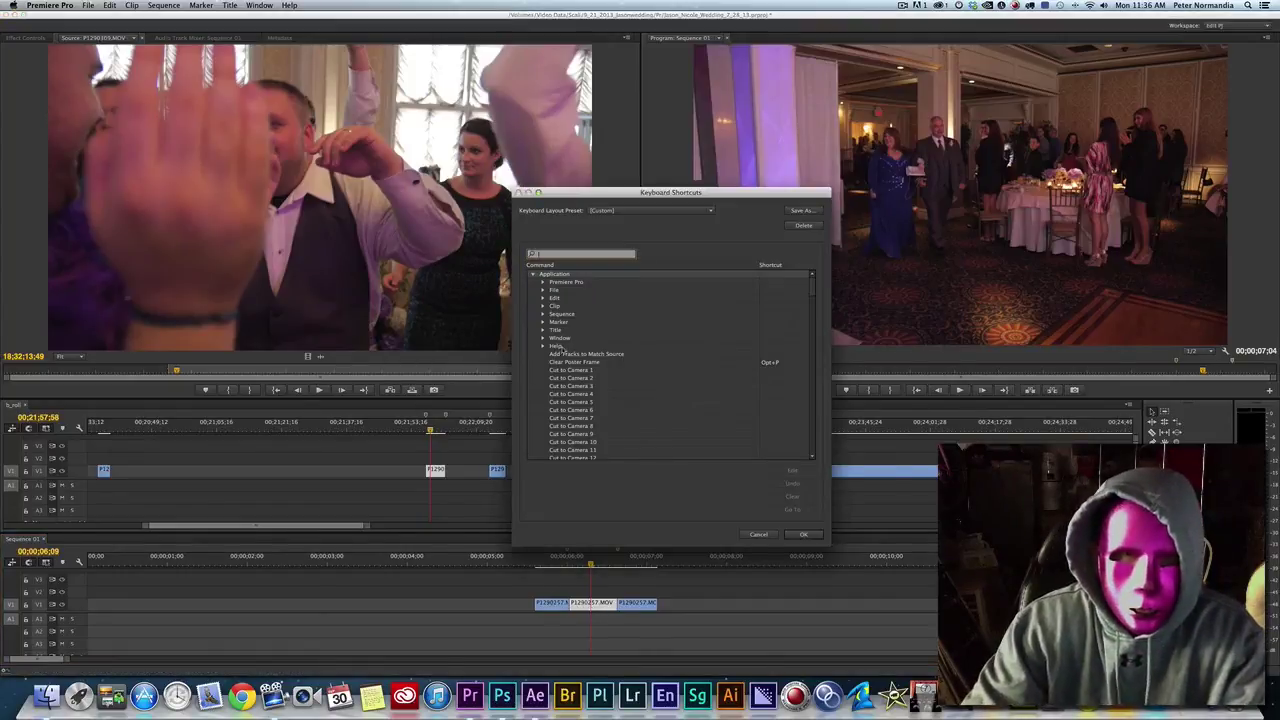
click(543, 307)
click(543, 306)
click(549, 254)
text(opt+8)
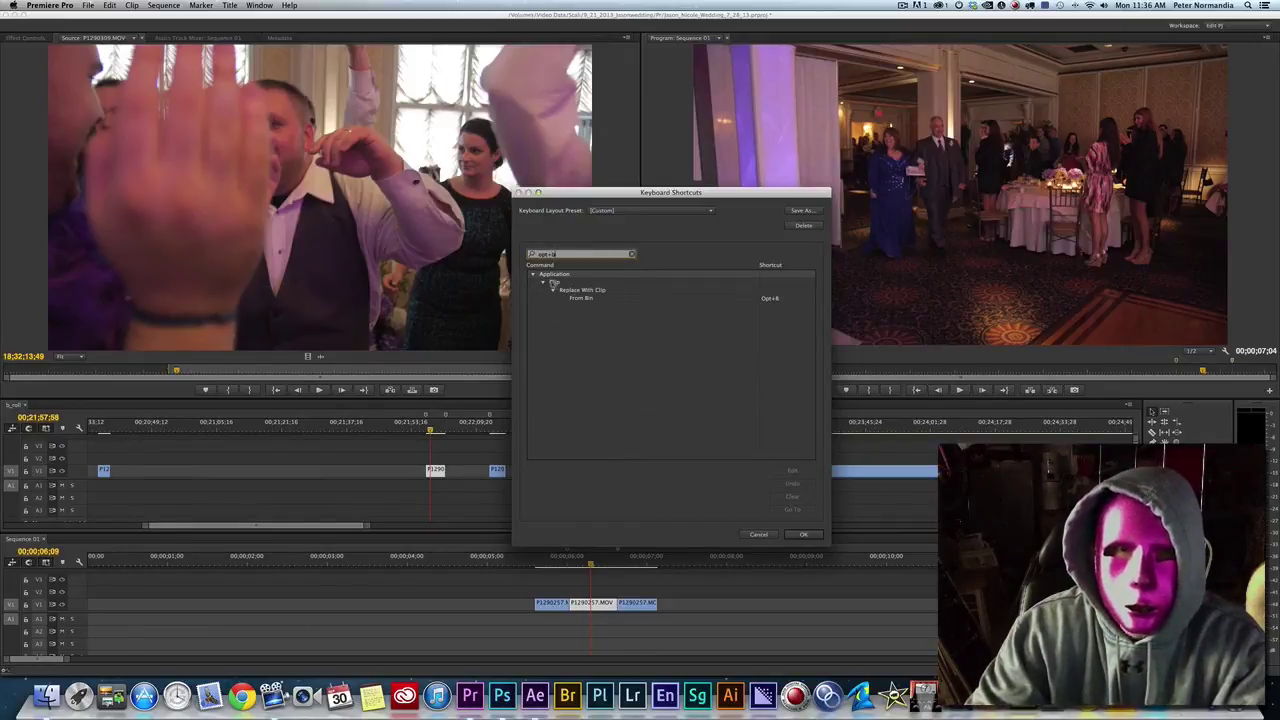
click(631, 256)
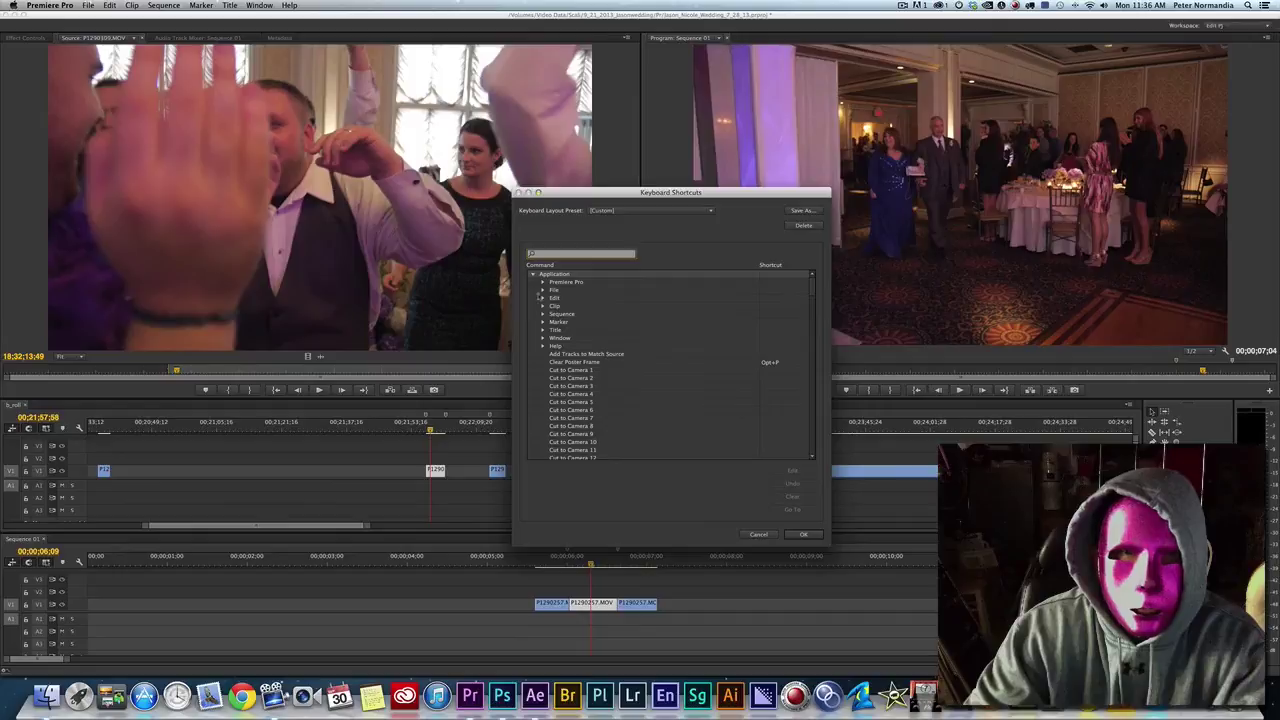
click(543, 306)
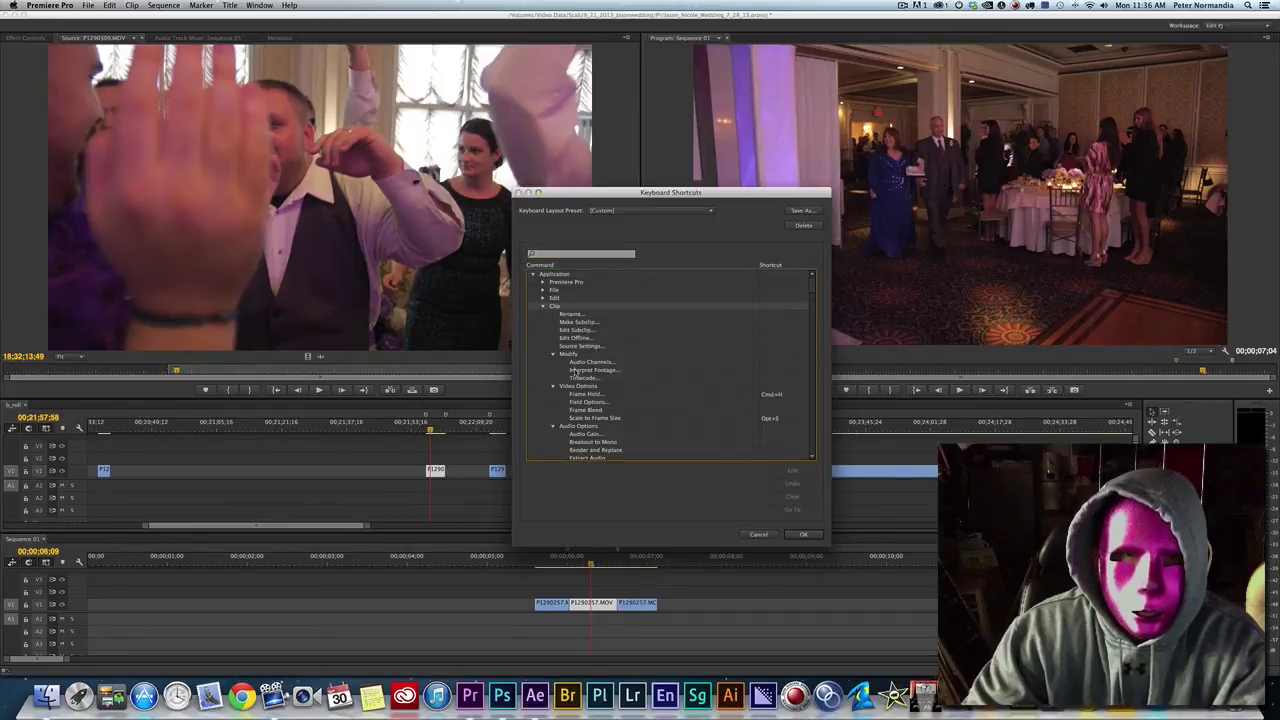
scroll(576, 370, down, 3)
scroll(576, 373, down, 5)
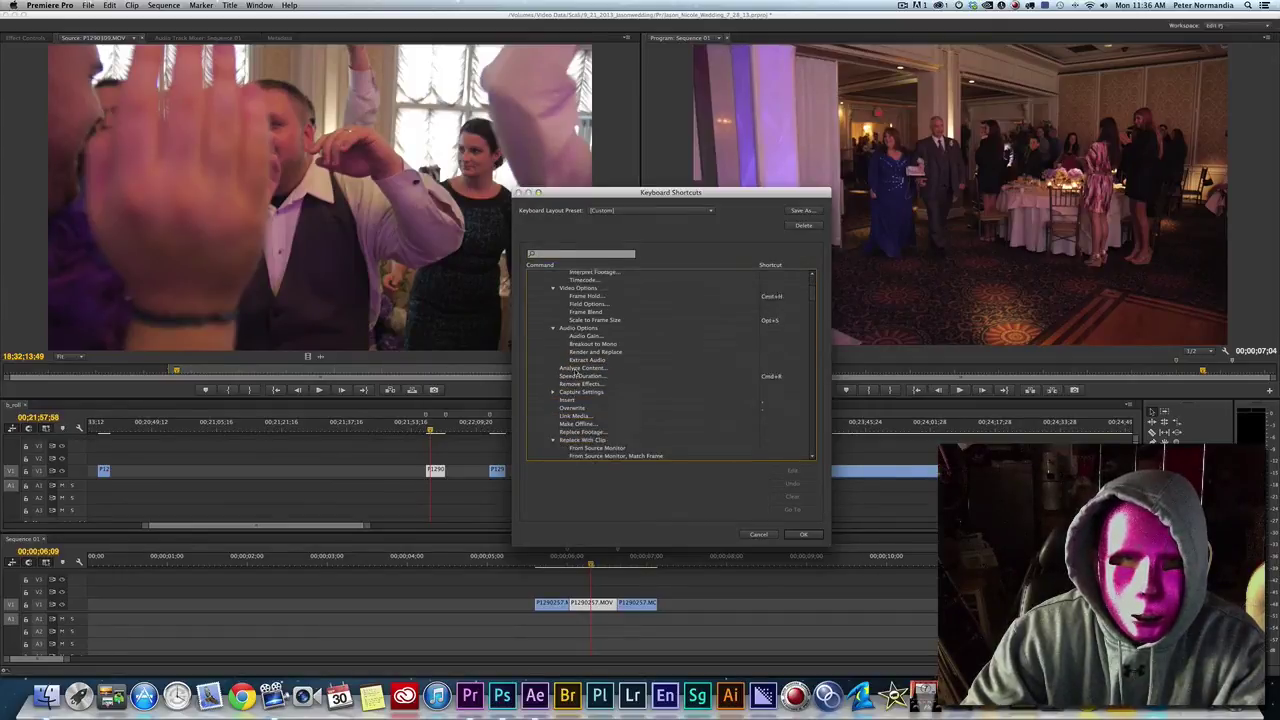
click(565, 372)
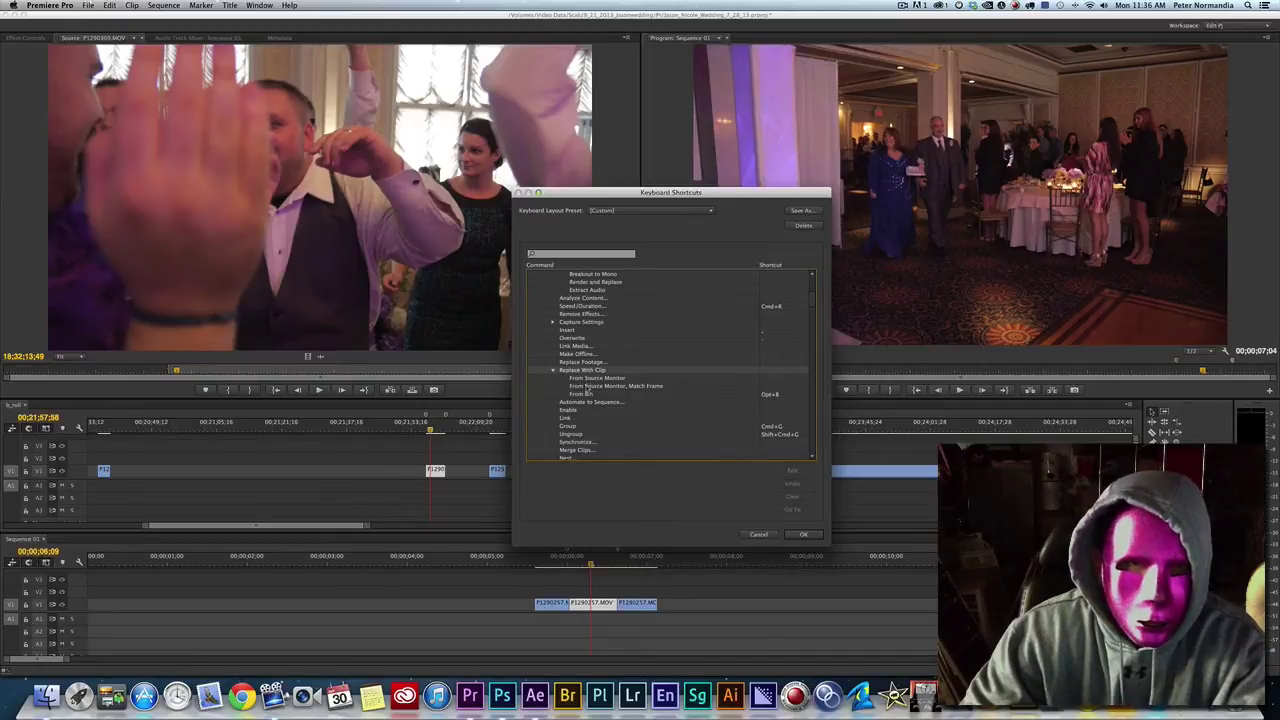
click(672, 395)
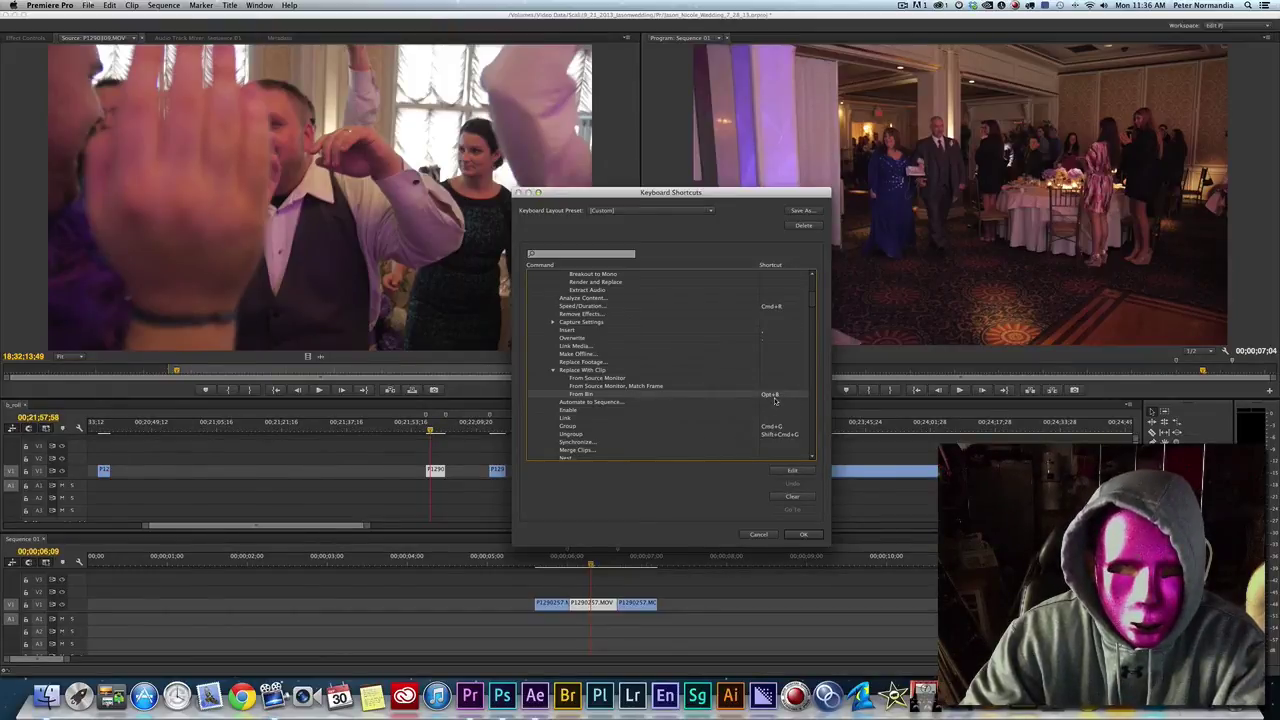
click(759, 534)
- Replace the middle segment of Sequence 01 with P1290309.MOV from the bin, play the sequence, and return to 00;00;06;08
drag(588, 562, 583, 562)
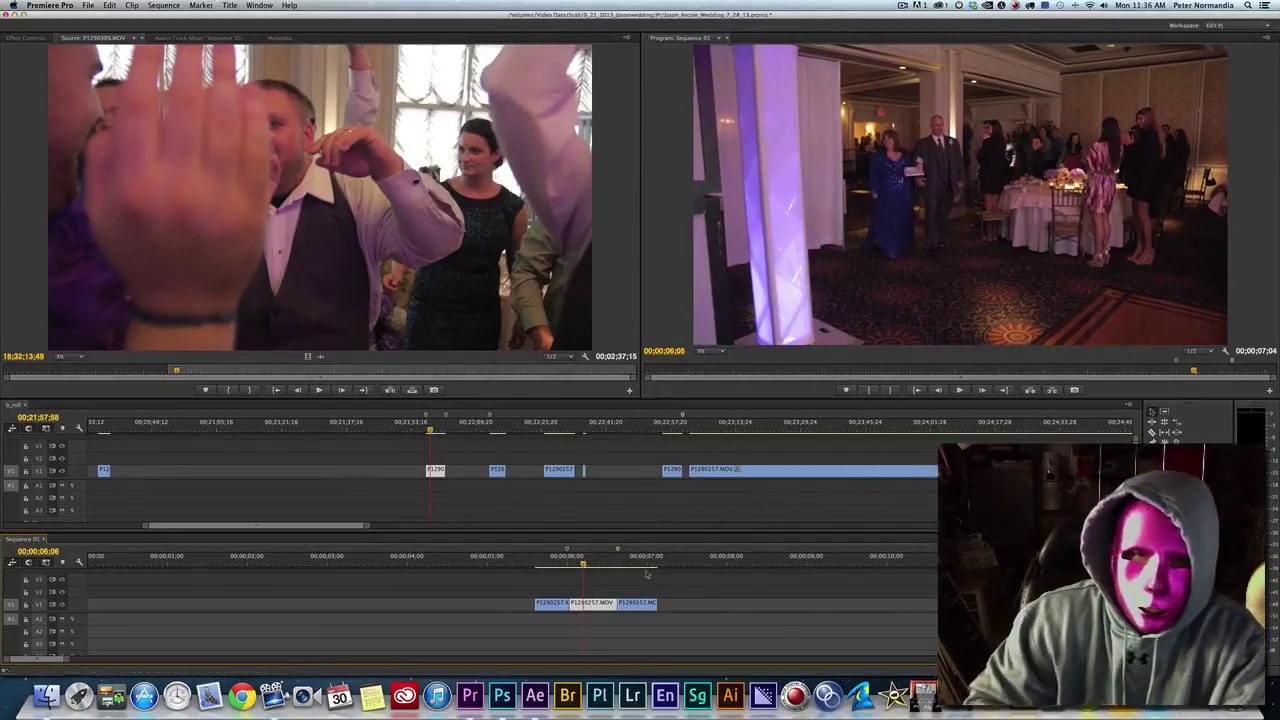
drag(584, 564, 588, 565)
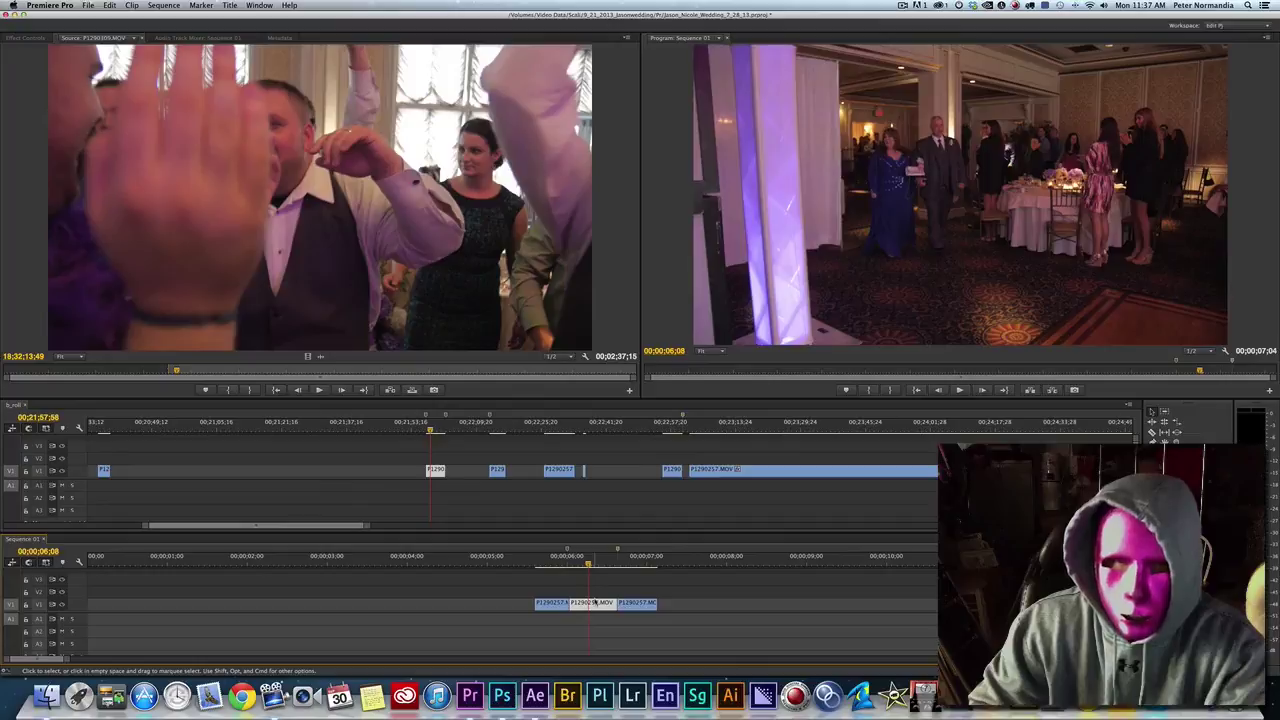
click(565, 557)
key(space)
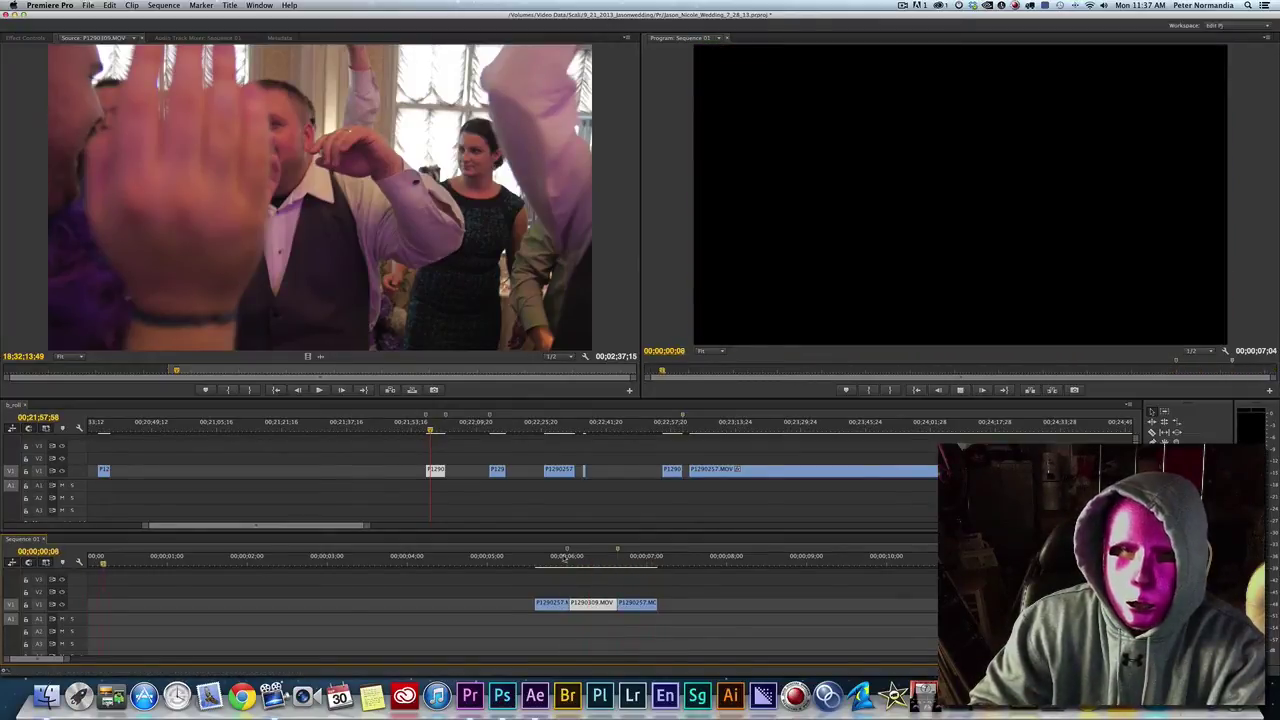
key(space)
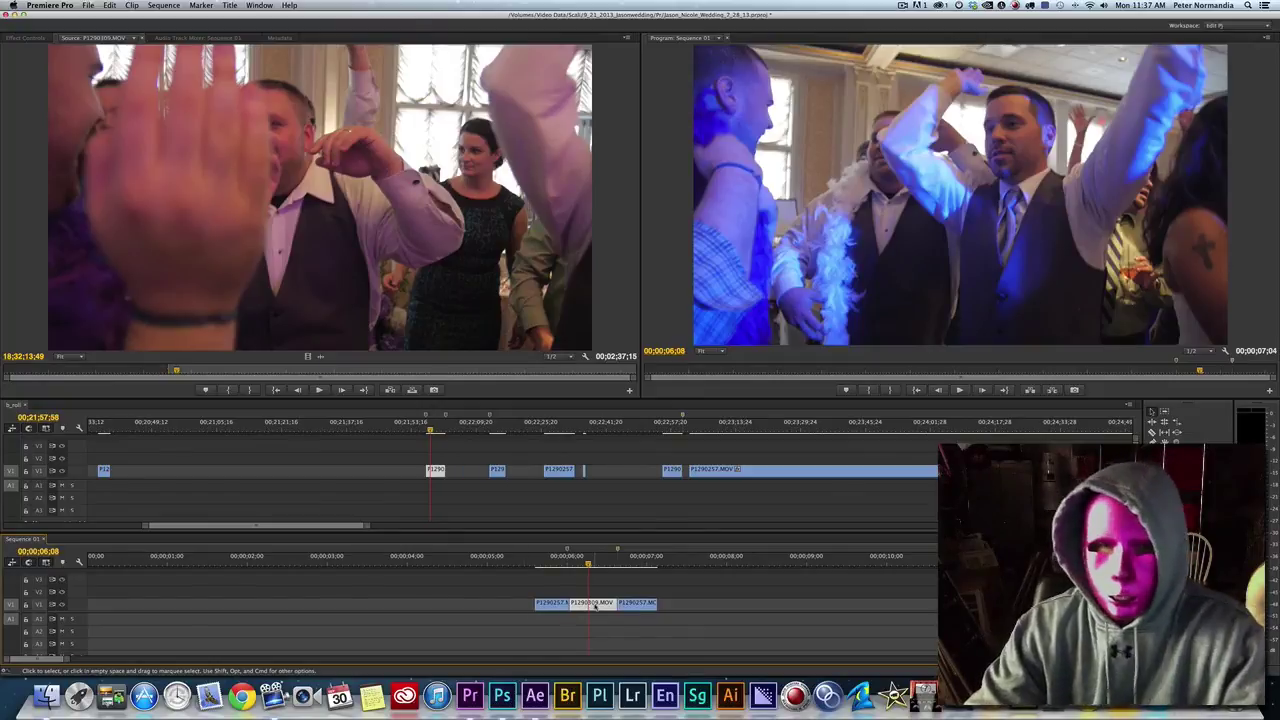
- Roll back the middle segment's replacement with P1290309.MOV, and reapply it with Scale to Frame Size enabled
key(super+z)
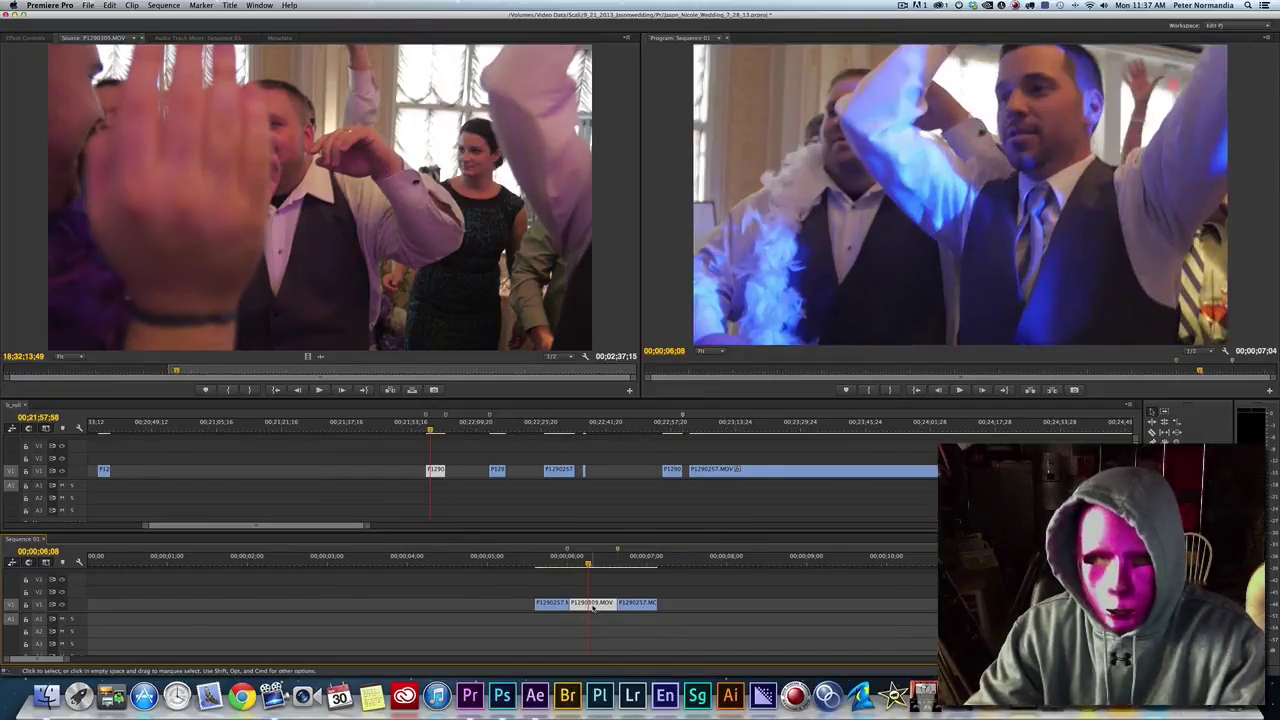
key(super+z)
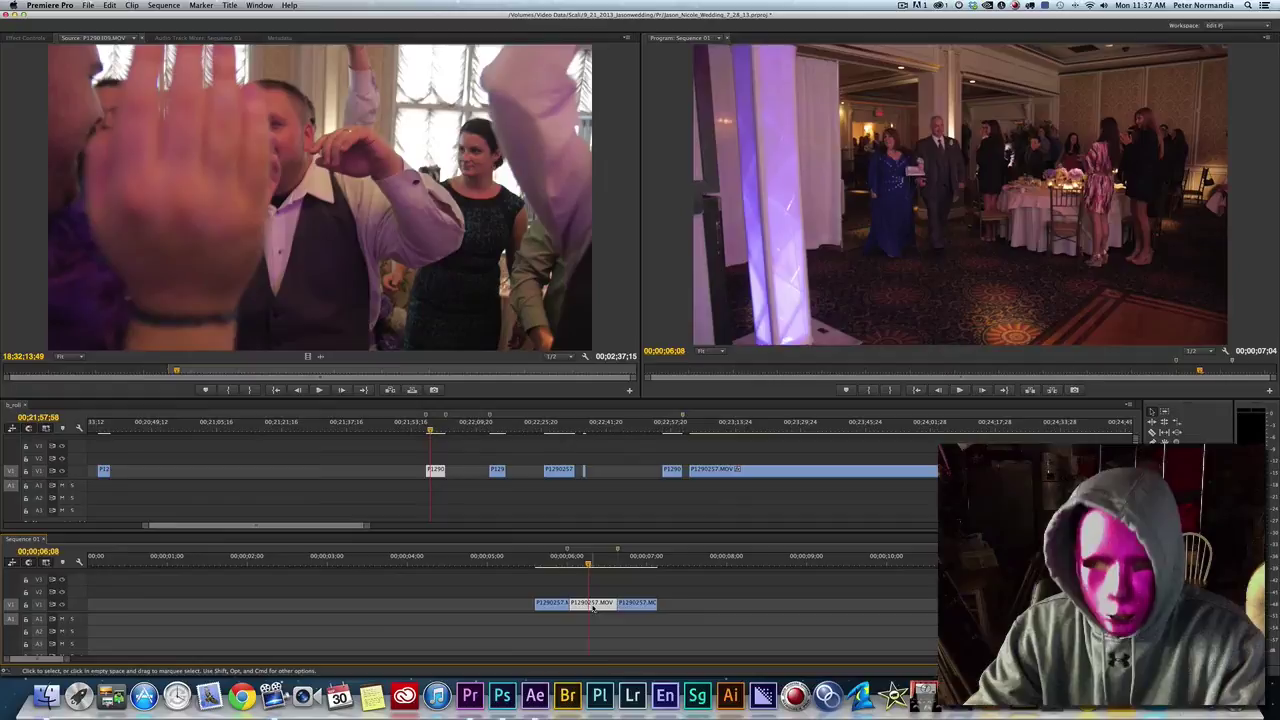
key(super+z)
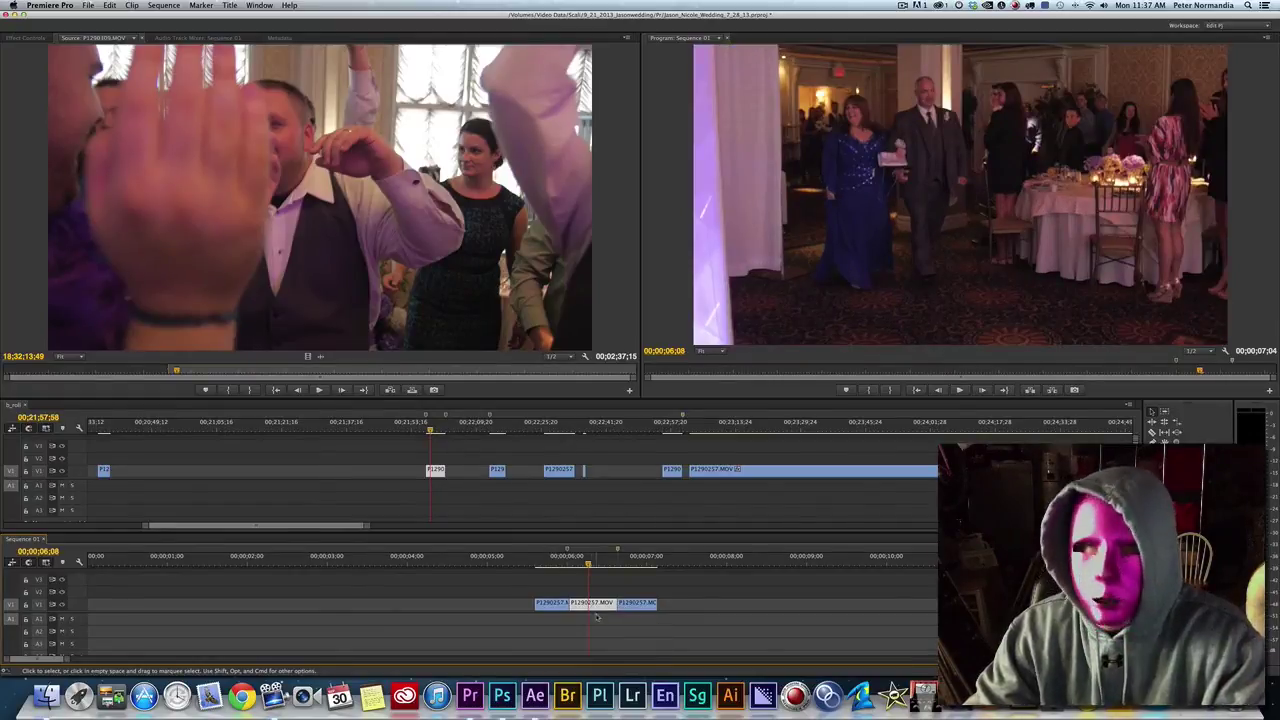
key(super+z)
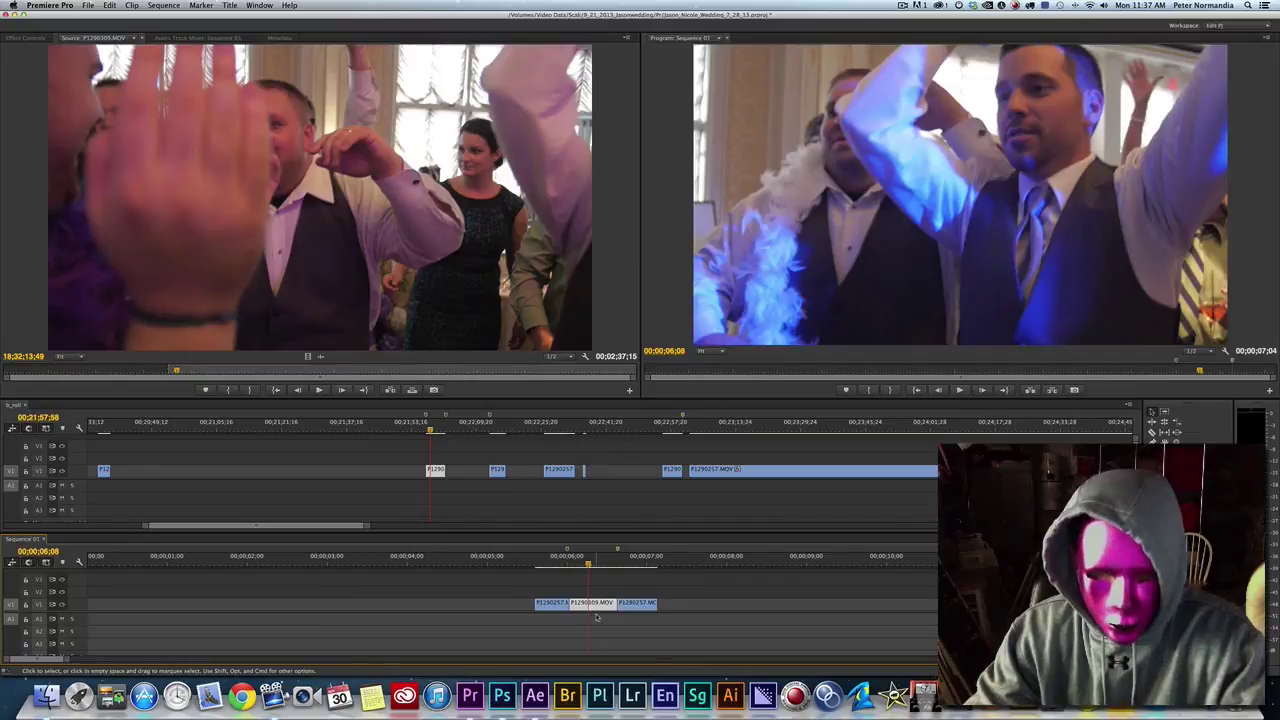
key(super+z)
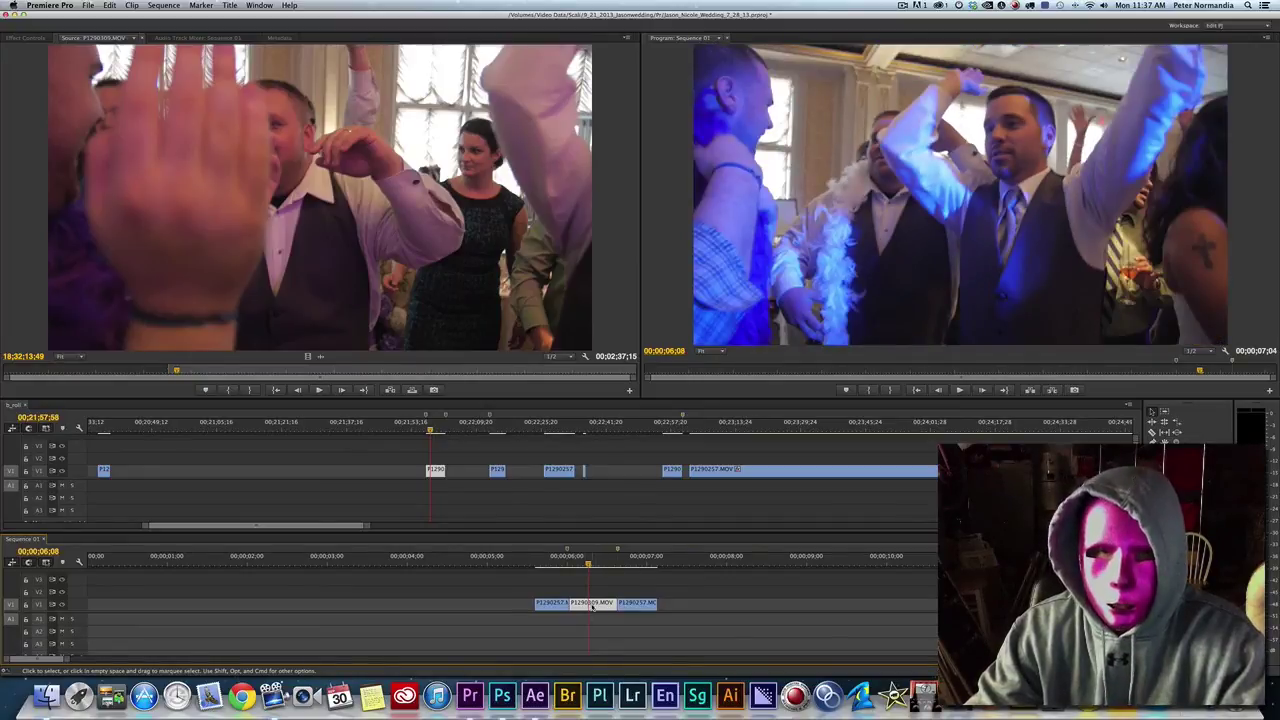
- Place the playhead at 00;00;05;28 in the first segment and browse the Keyboard Shortcuts list through its application, panel and tool commands
drag(587, 566, 562, 595)
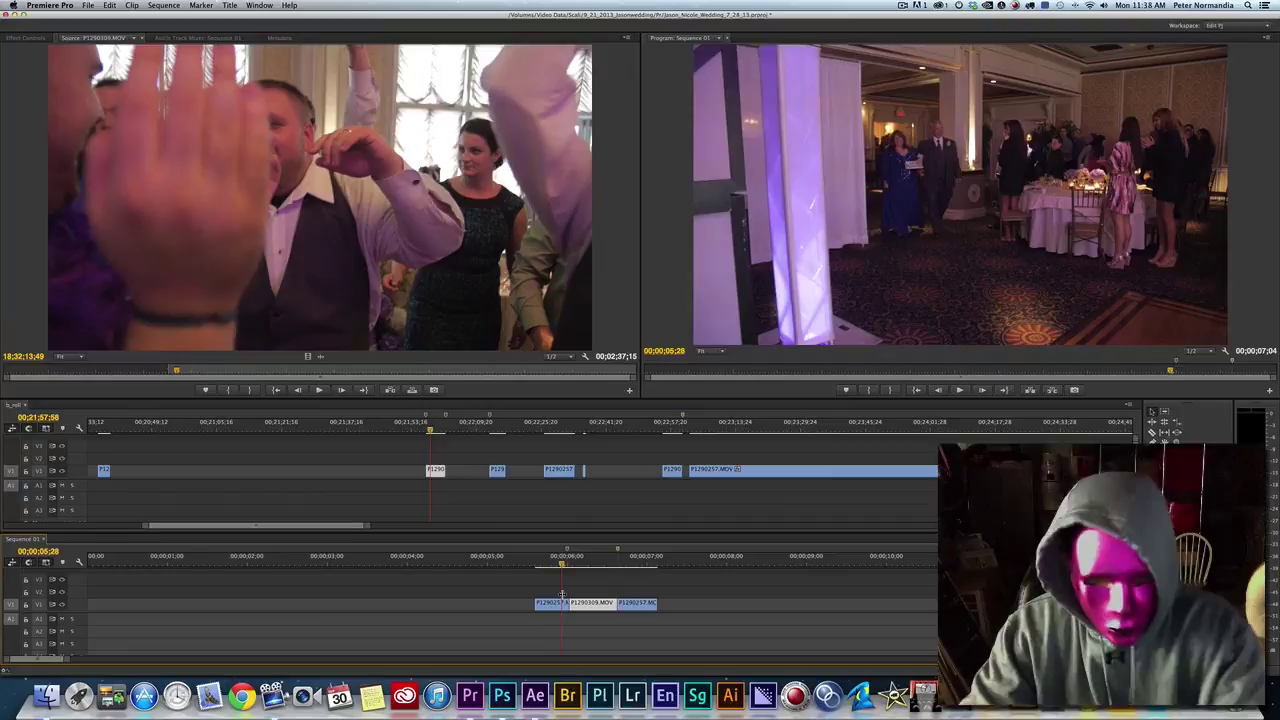
key(super+alt+k)
scroll(598, 381, down, 20)
scroll(598, 381, down, 20)
scroll(598, 383, down, 15)
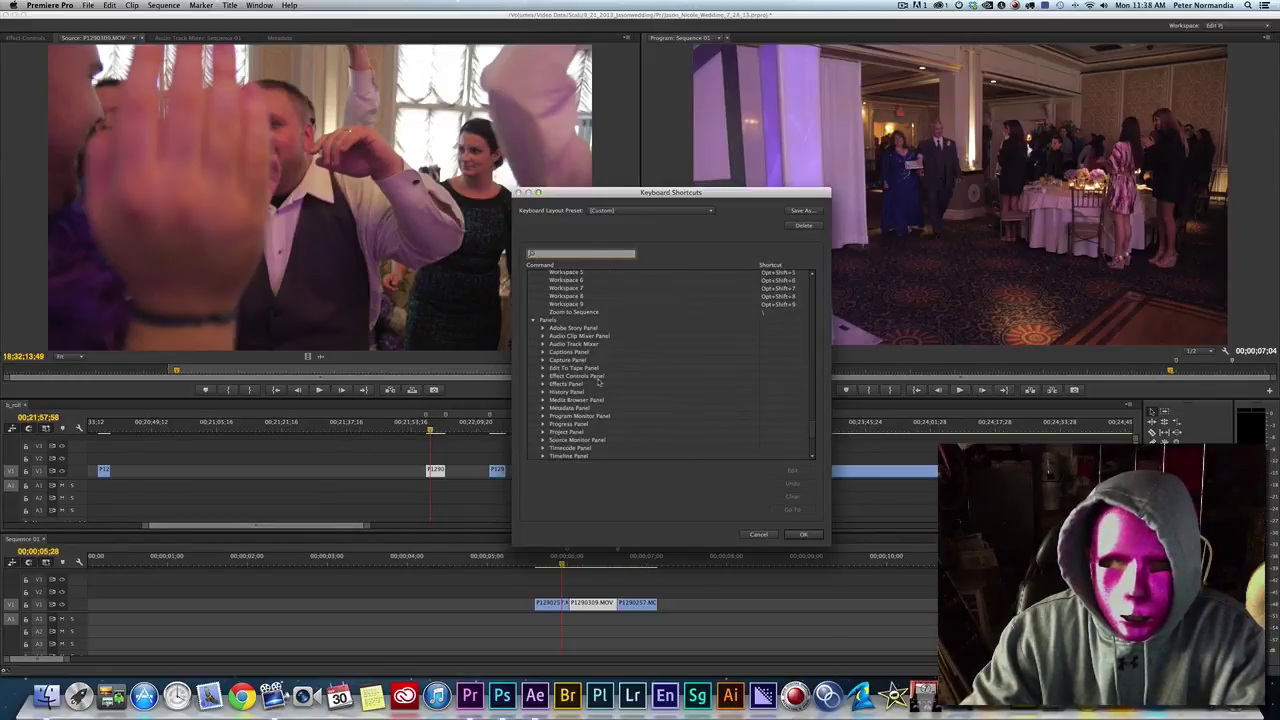
scroll(598, 383, down, 3)
scroll(598, 383, up, 8)
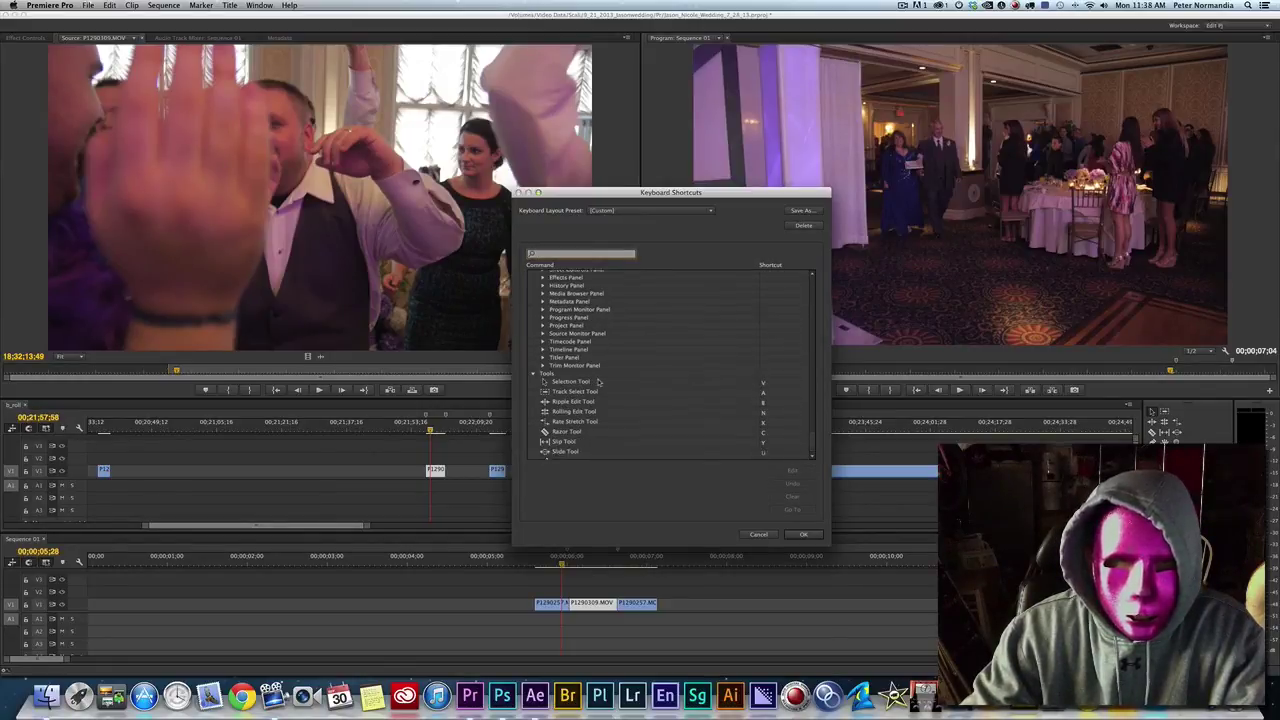
scroll(598, 383, up, 15)
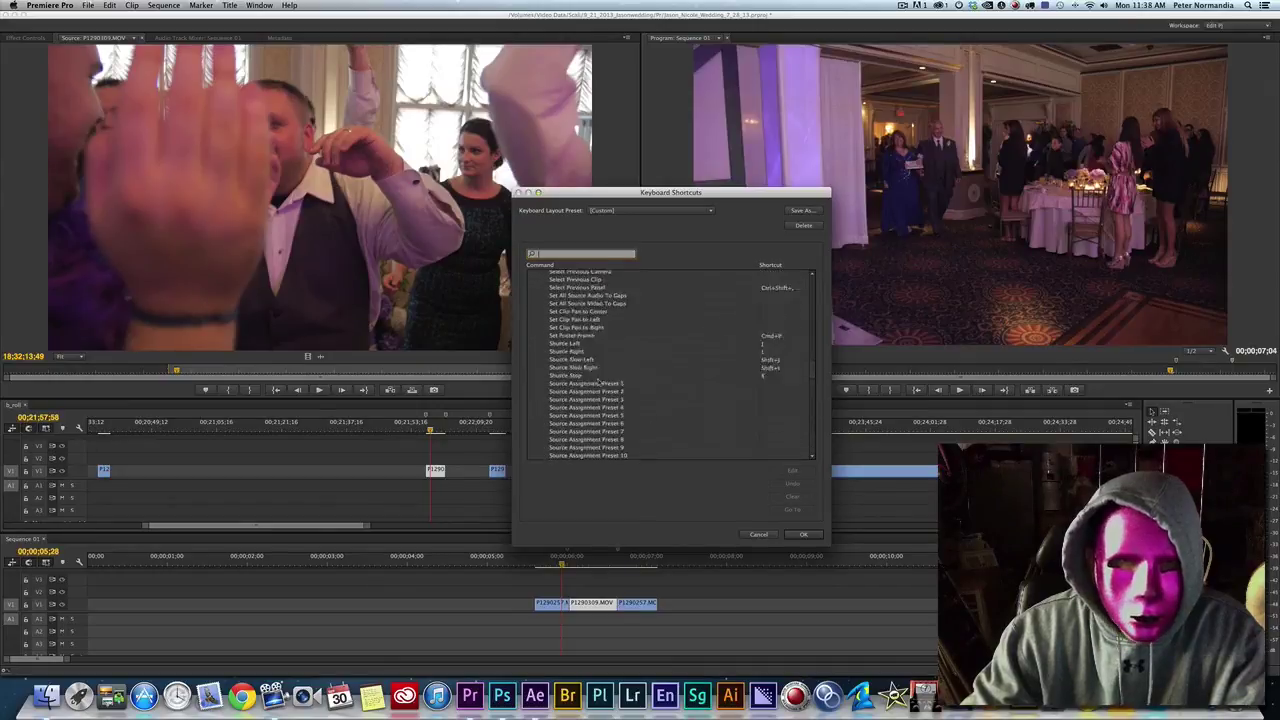